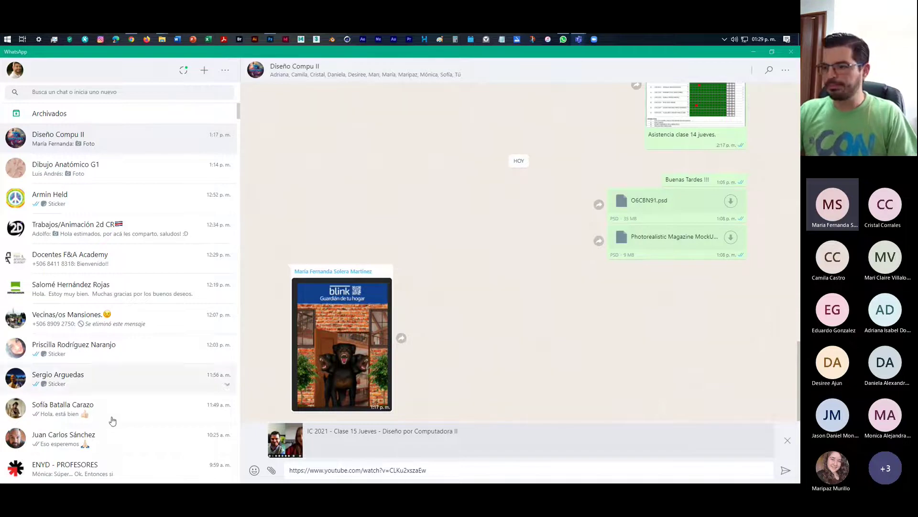
Send the Clase 15 Jueves YouTube link to the Diseño Compu II group, and clear the browser away to reach the file folders.
{"action": "left_click", "coordinate": [786, 470]}
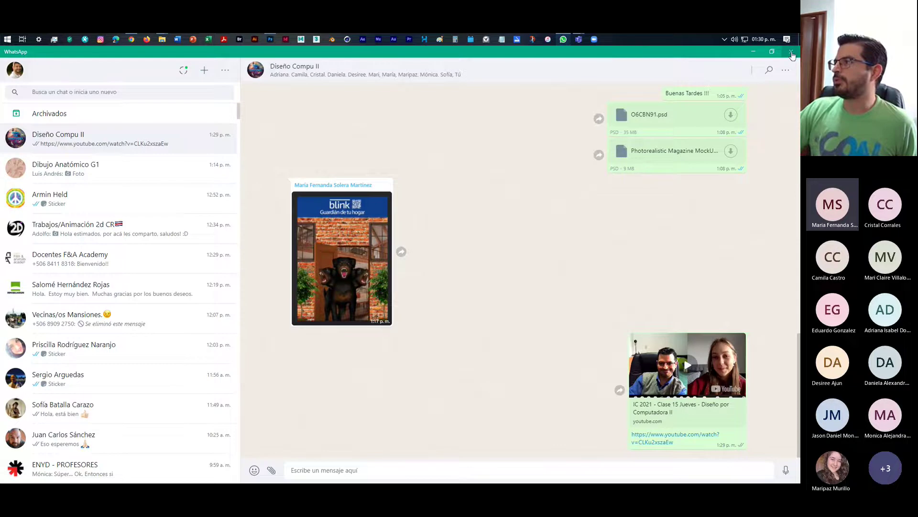
{"action": "key", "text": "alt+Tab"}
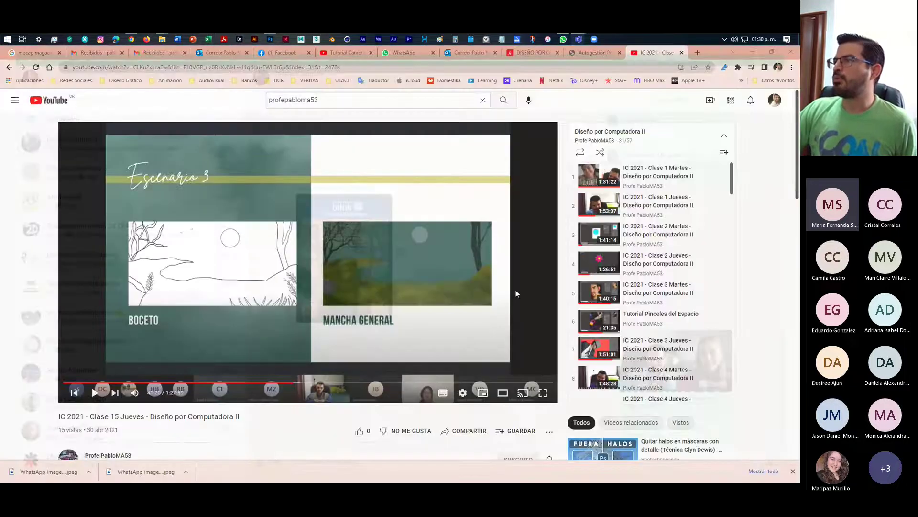
{"action": "left_click", "coordinate": [681, 52]}
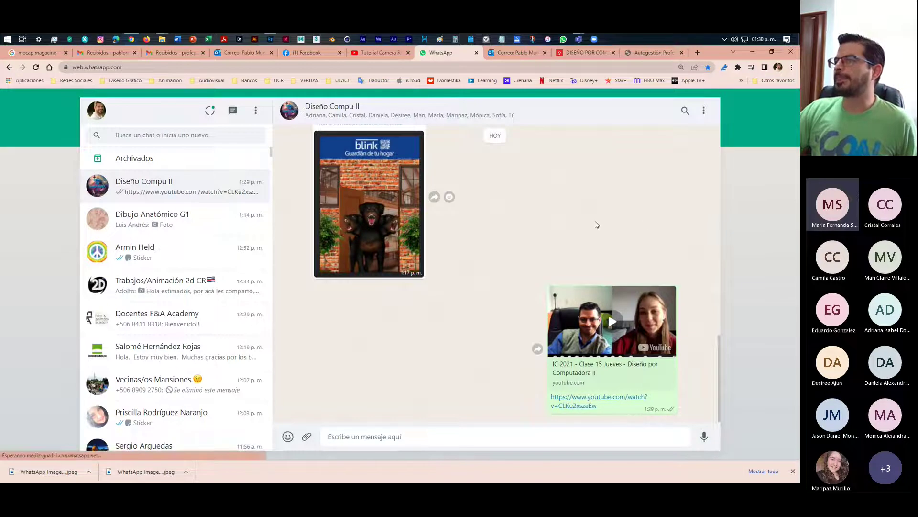
{"action": "left_click", "coordinate": [754, 52]}
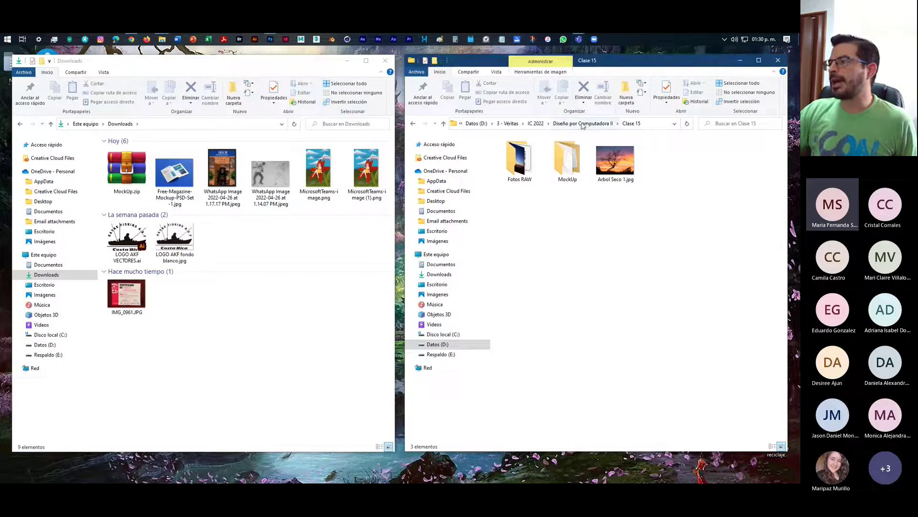
Delete MicrosoftTeams-image (1).png from Downloads and move MicrosoftTeams-image.png and the 1.17.17 PM WhatsApp image into the Clase 15 folder.
{"action": "left_click", "coordinate": [378, 175]}
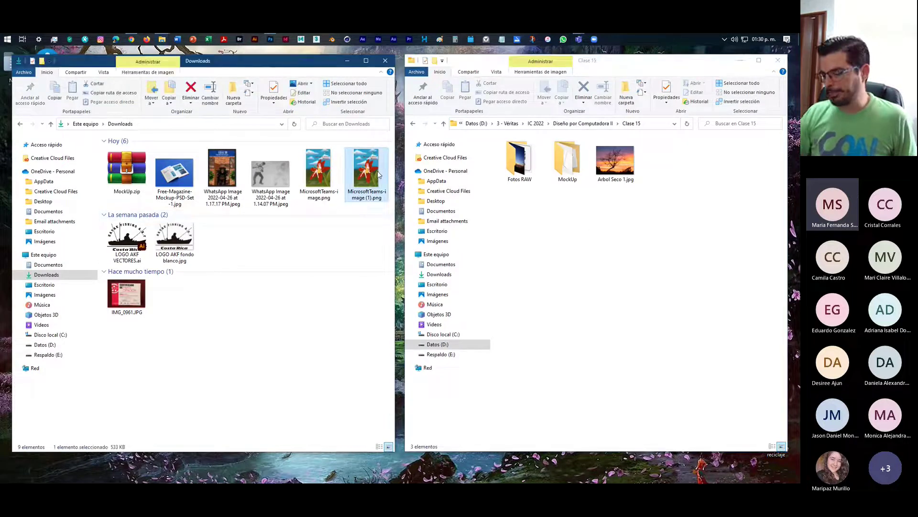
{"action": "key", "text": "Delete"}
{"action": "left_click", "coordinate": [313, 165]}
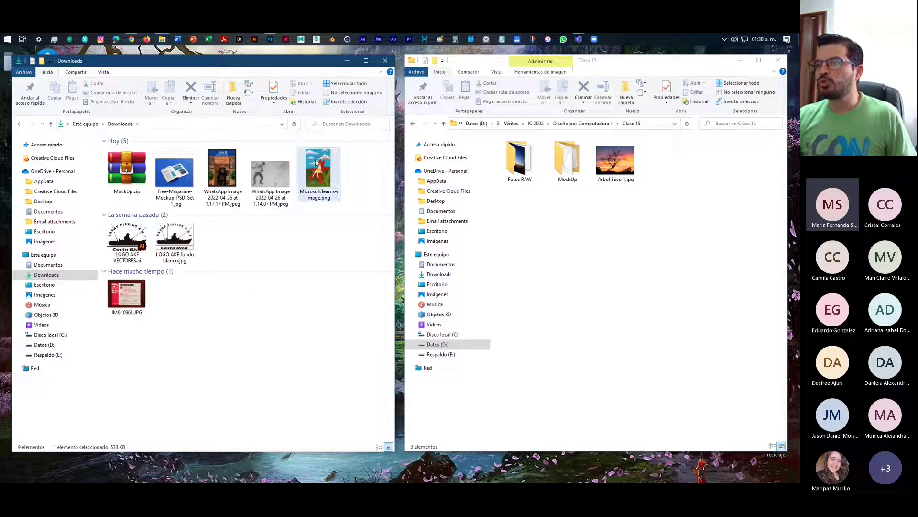
{"action": "left_click", "coordinate": [223, 172], "text": "ctrl"}
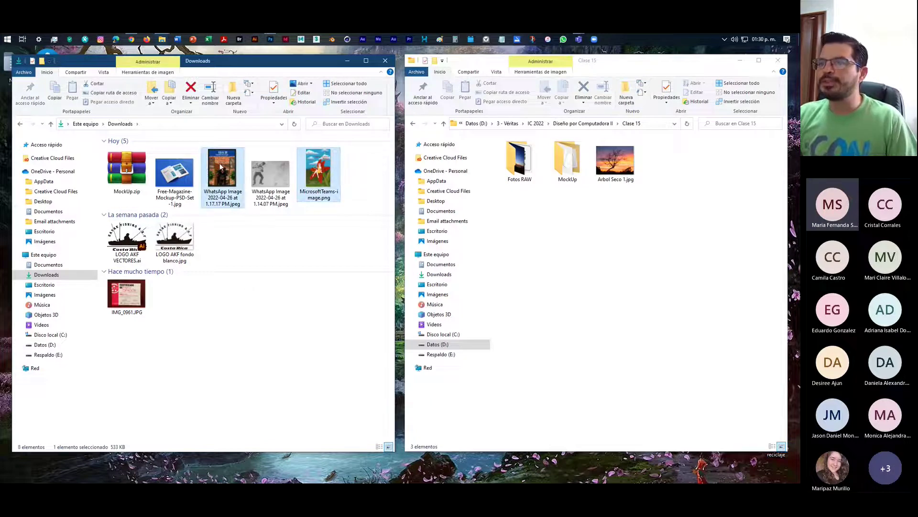
{"action": "left_click_drag", "start_coordinate": [320, 183], "coordinate": [581, 273]}
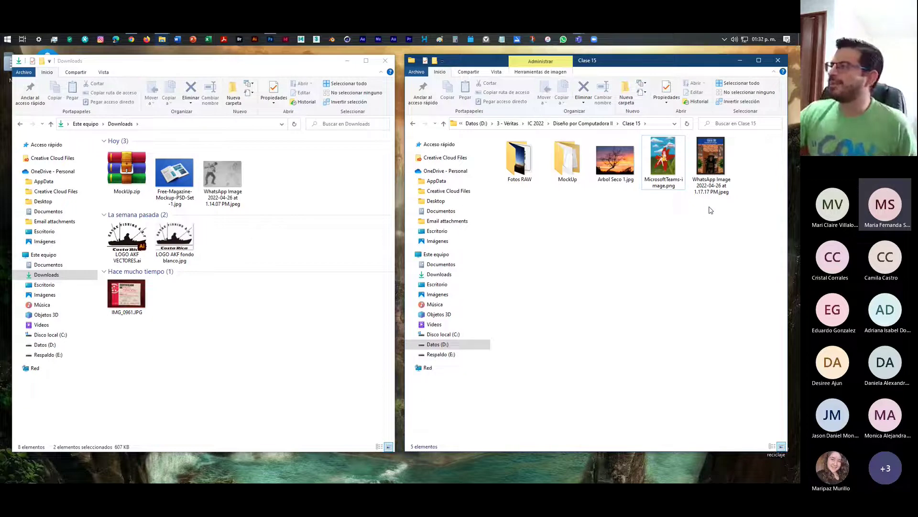
Open the PE5UIA1.psd magazine mockup from the MockUp folder inside Clase 15 in Photoshop.
{"action": "left_click", "coordinate": [711, 160]}
{"action": "left_click", "coordinate": [663, 157]}
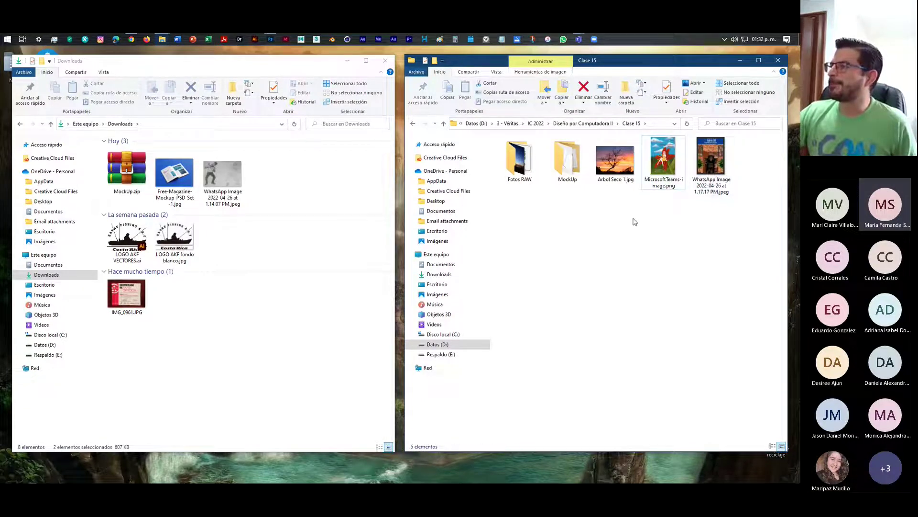
{"action": "double_click", "coordinate": [570, 177]}
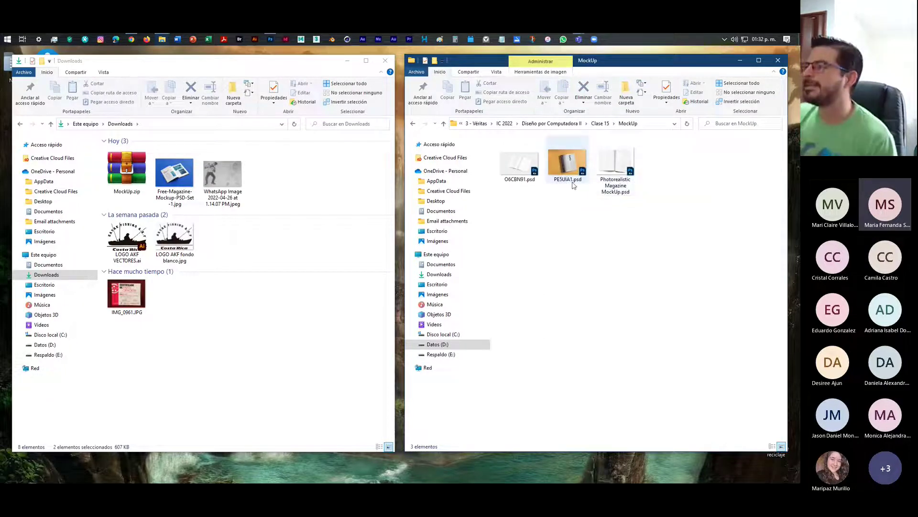
{"action": "double_click", "coordinate": [566, 163]}
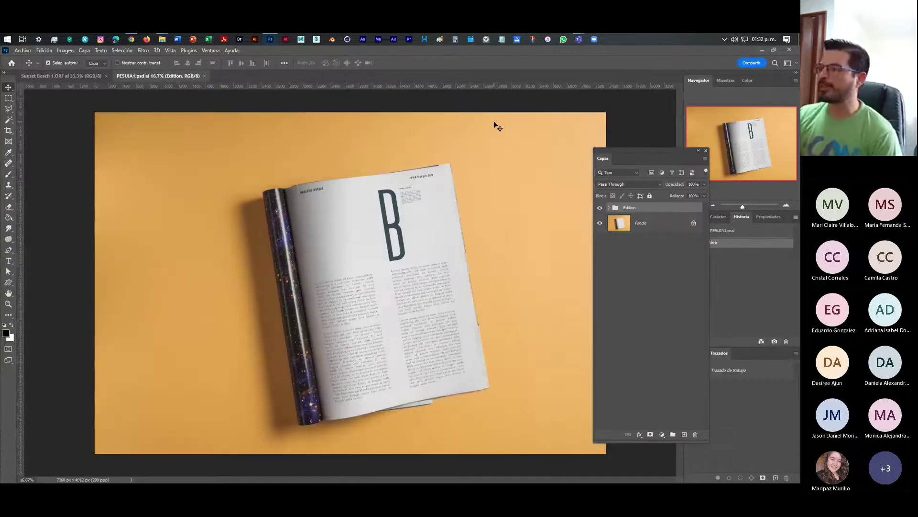
Expand the Edition and Paper A4 groups and open the page design's smart object for editing.
{"action": "mouse_move", "coordinate": [644, 150]}
{"action": "left_mouse_down"}
{"action": "mouse_move", "coordinate": [679, 136]}
{"action": "mouse_move", "coordinate": [655, 154]}
{"action": "left_mouse_up"}
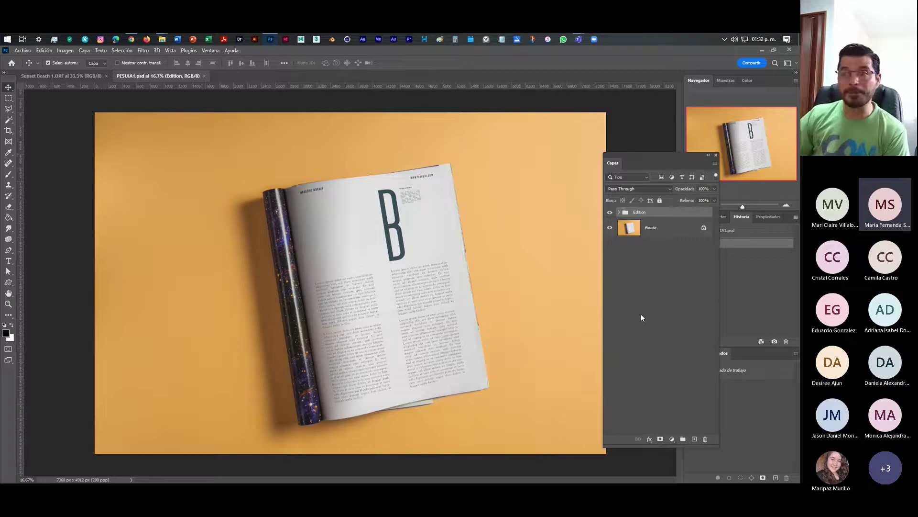
{"action": "left_click", "coordinate": [620, 213]}
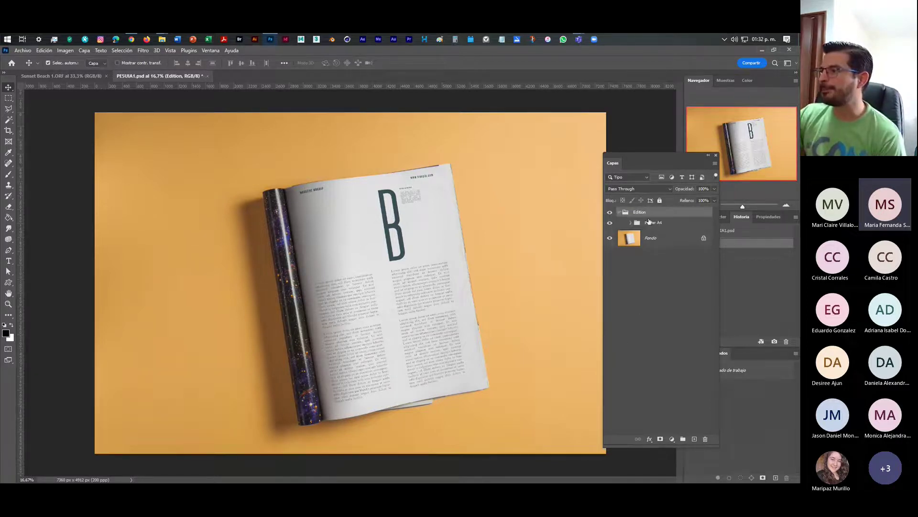
{"action": "left_click", "coordinate": [649, 222]}
{"action": "left_click", "coordinate": [631, 222]}
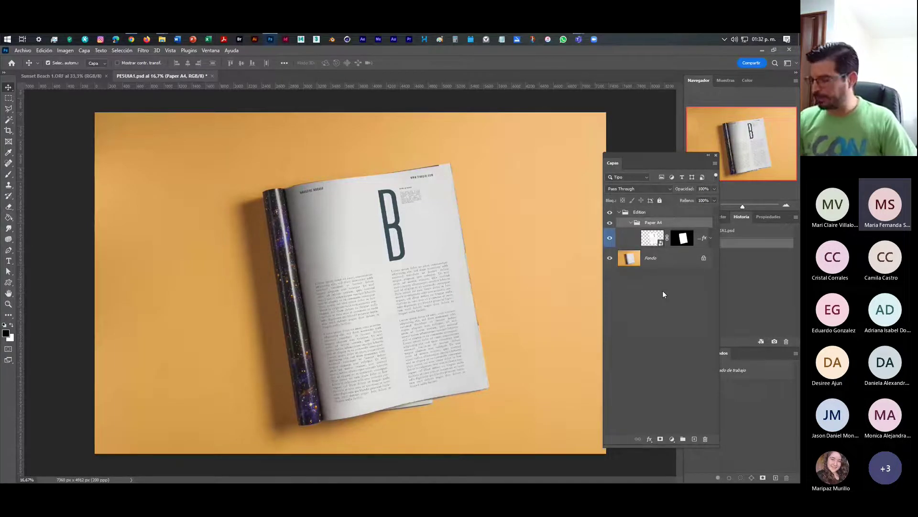
{"action": "key", "text": "super+plus"}
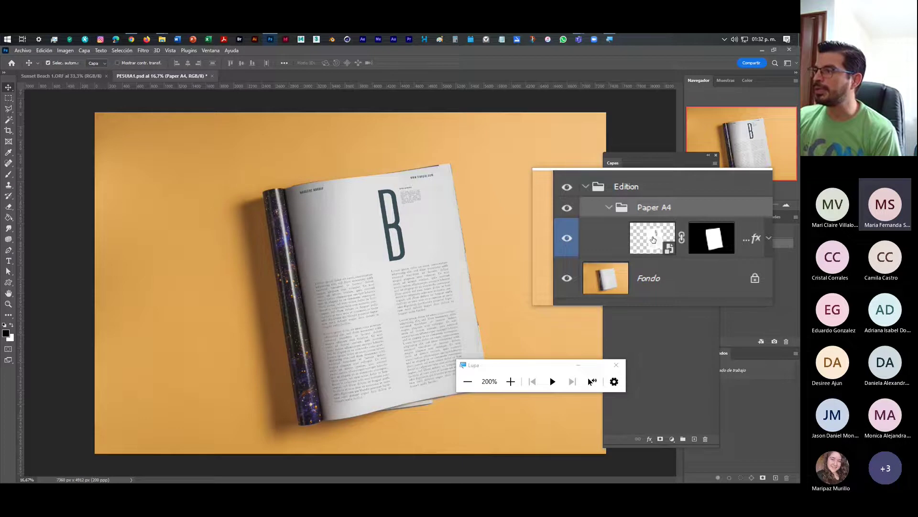
{"action": "double_click", "coordinate": [653, 239]}
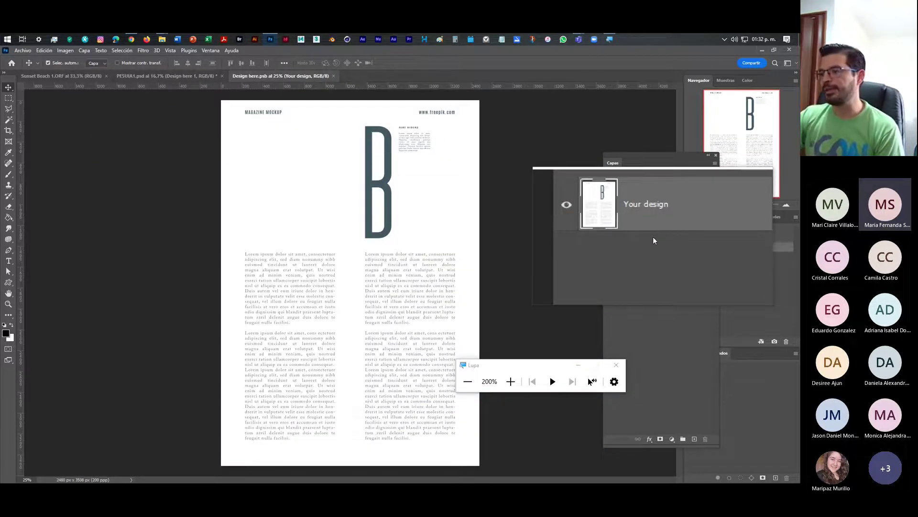
{"action": "left_click", "coordinate": [617, 365]}
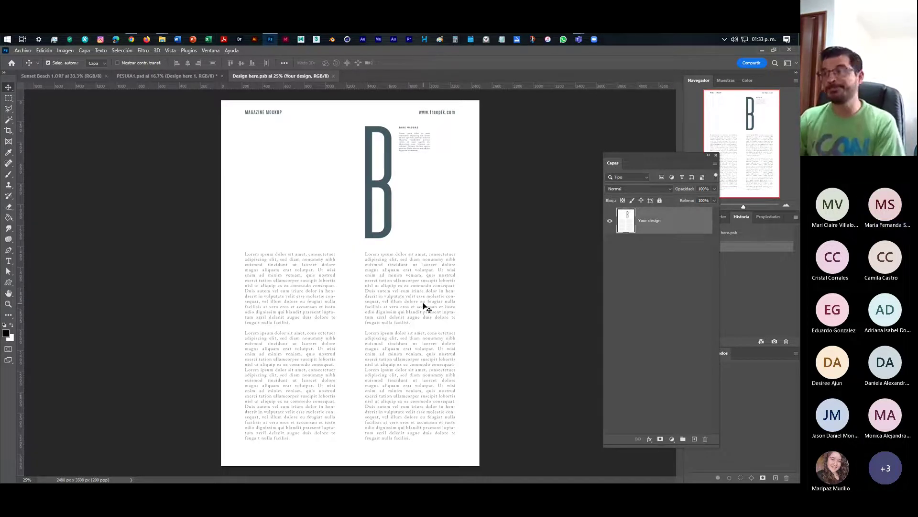
Open WhatsApp Image 2022-04-26 at 1.17.17 PM.jpeg from the Clase 15 folder, using its embedded colour profile.
{"action": "left_click", "coordinate": [19, 50]}
{"action": "left_click", "coordinate": [205, 166]}
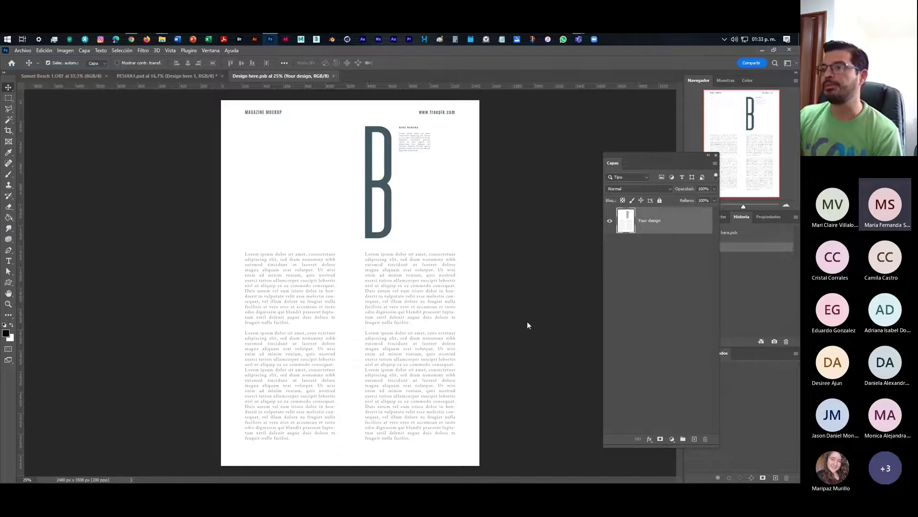
{"action": "key", "text": "ctrl+o"}
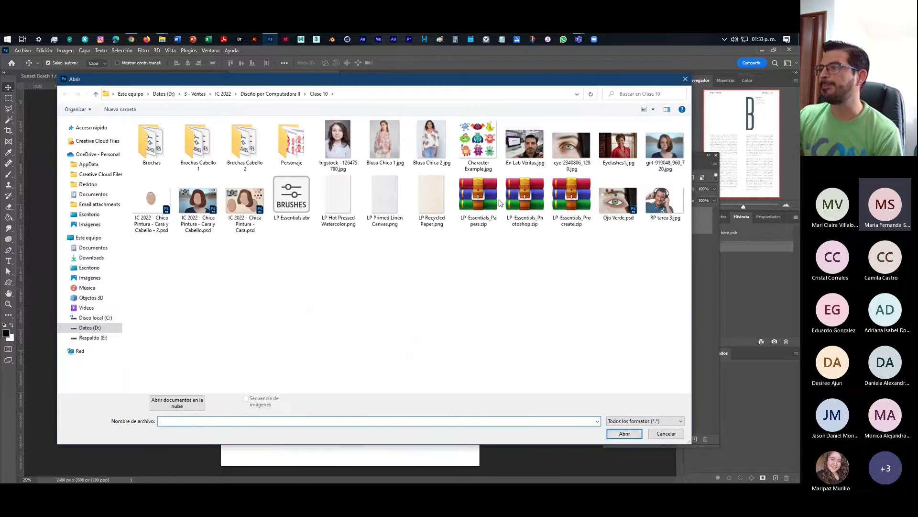
{"action": "left_click", "coordinate": [270, 94]}
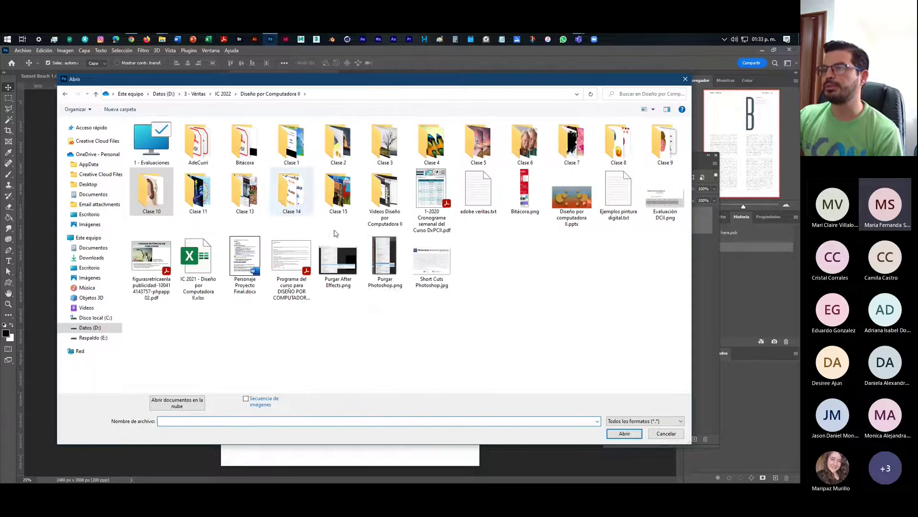
{"action": "double_click", "coordinate": [345, 199]}
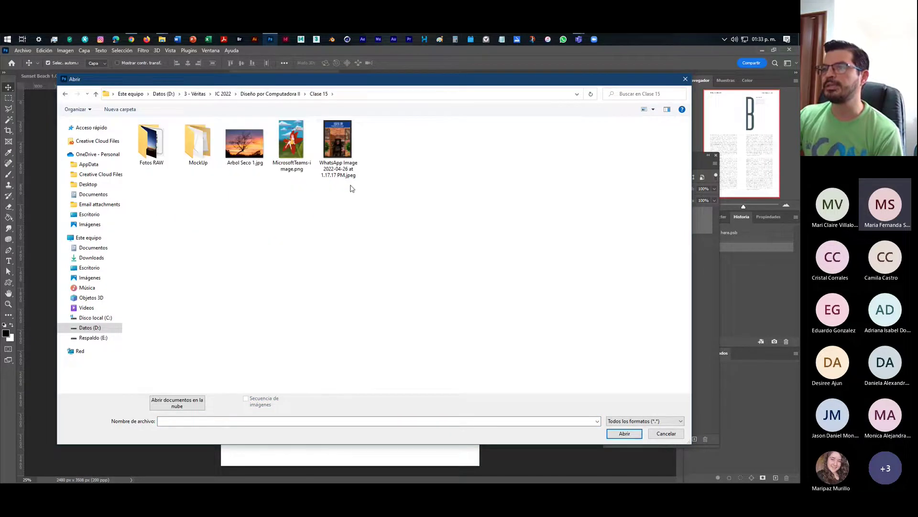
{"action": "left_click", "coordinate": [337, 138]}
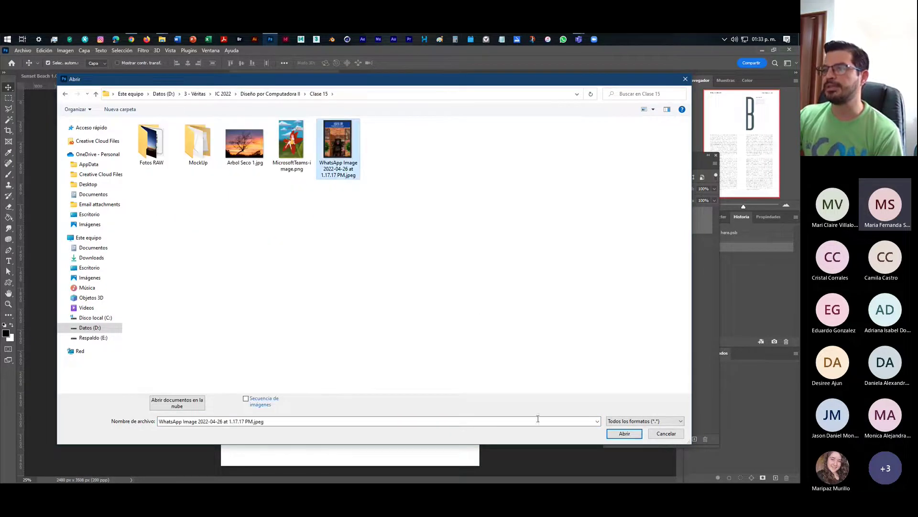
{"action": "left_click", "coordinate": [624, 433]}
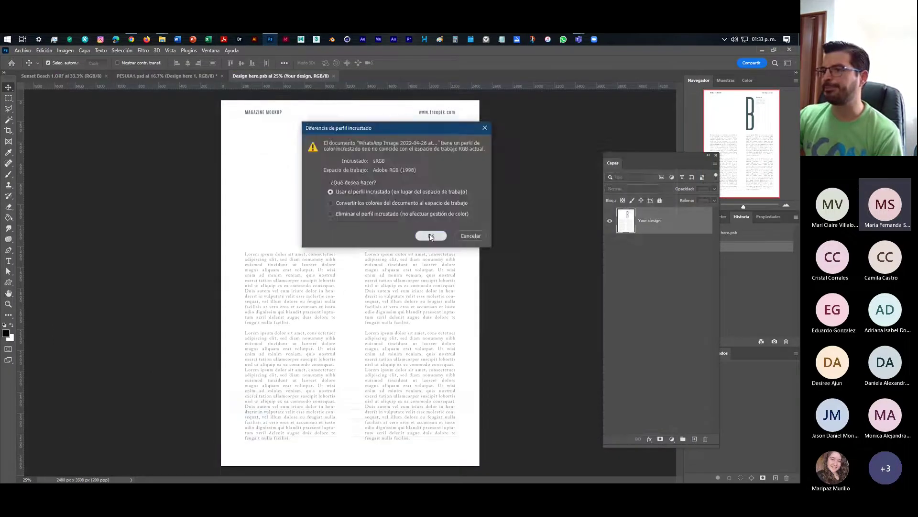
{"action": "left_click", "coordinate": [429, 234]}
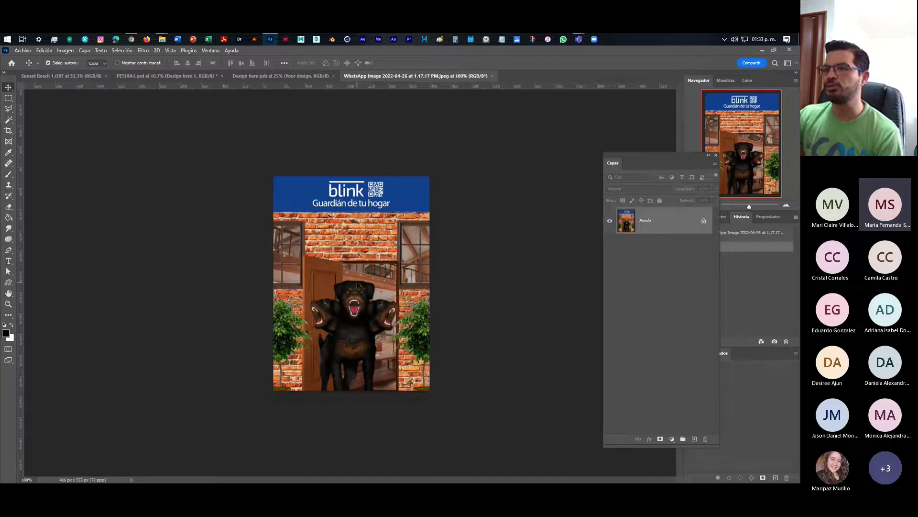
Bring the blink poster into Design here.psb as a layer and scale it proportionally to about 641% over the page.
{"action": "left_click", "coordinate": [257, 77]}
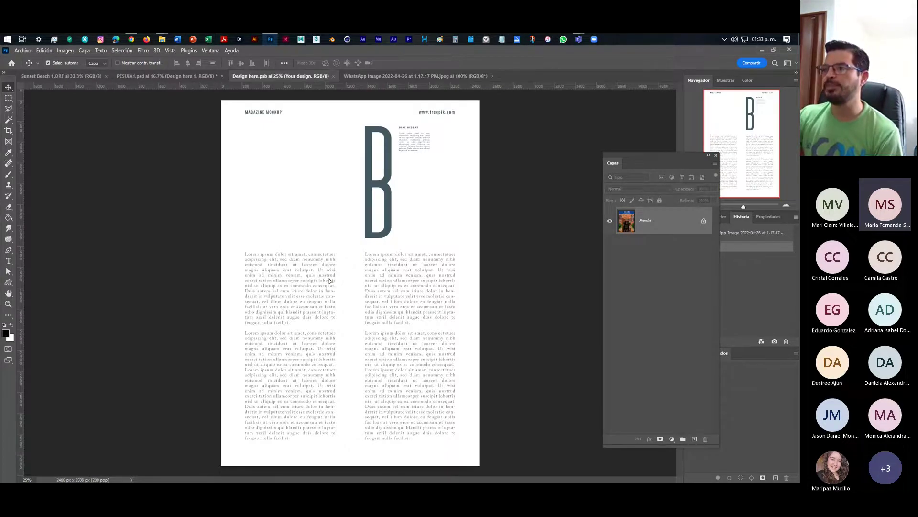
{"action": "left_click_drag", "start_coordinate": [330, 281], "coordinate": [329, 281]}
{"action": "key", "text": "ctrl+t"}
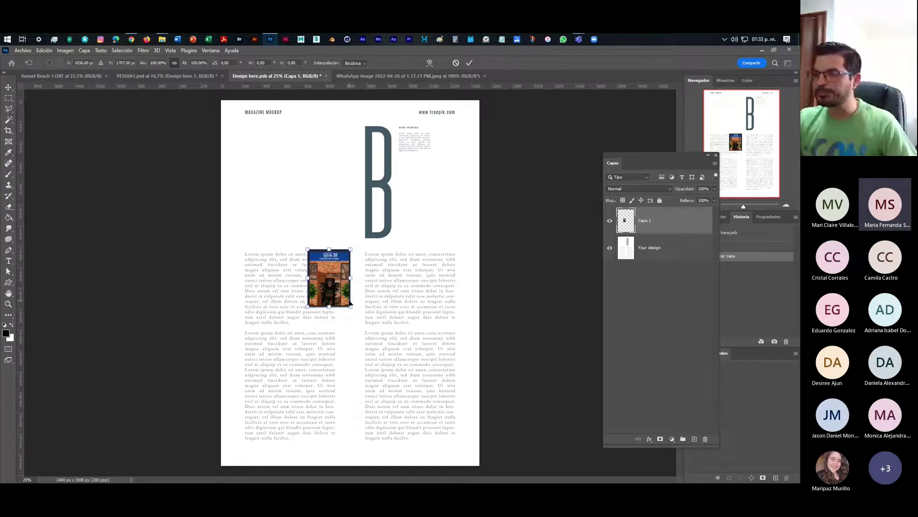
{"action": "left_click_drag", "start_coordinate": [350, 307], "coordinate": [473, 468]}
{"action": "left_click_drag", "start_coordinate": [307, 249], "coordinate": [221, 117]}
{"action": "left_click_drag", "start_coordinate": [473, 121], "coordinate": [475, 118]}
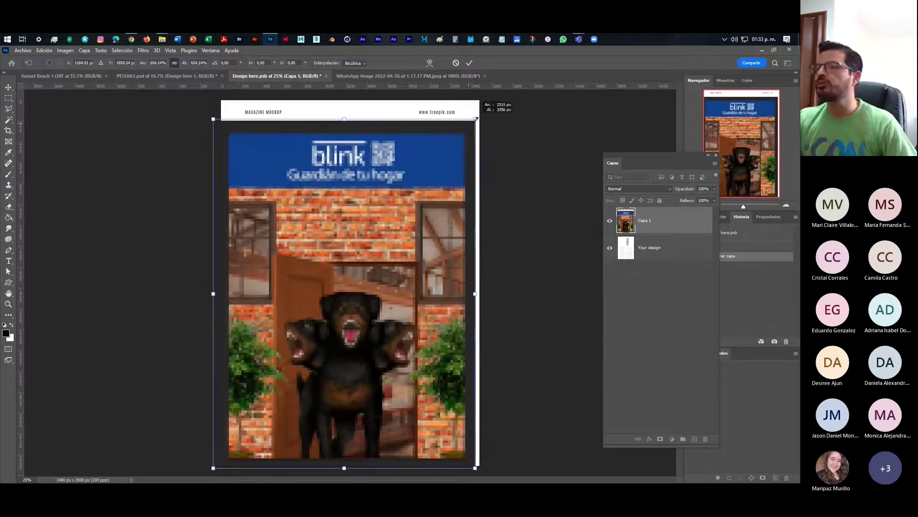
{"action": "left_click_drag", "start_coordinate": [427, 163], "coordinate": [431, 147]}
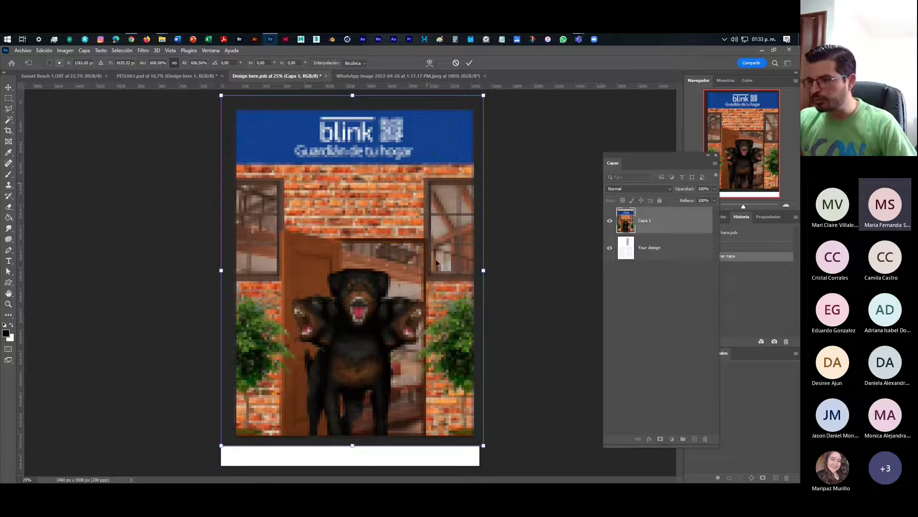
{"action": "left_click_drag", "start_coordinate": [483, 445], "coordinate": [503, 465]}
{"action": "left_click_drag", "start_coordinate": [444, 407], "coordinate": [435, 409]}
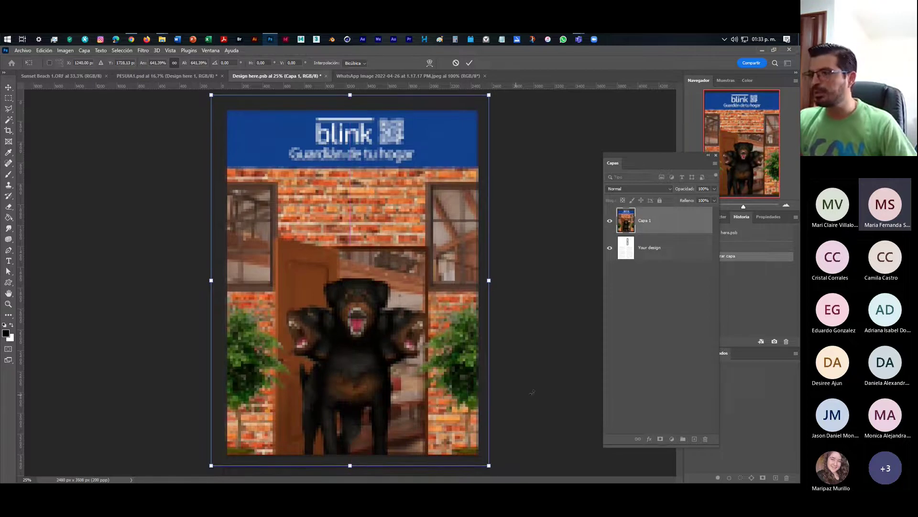
{"action": "left_click_drag", "start_coordinate": [452, 330], "coordinate": [428, 349]}
{"action": "key", "text": "Return"}
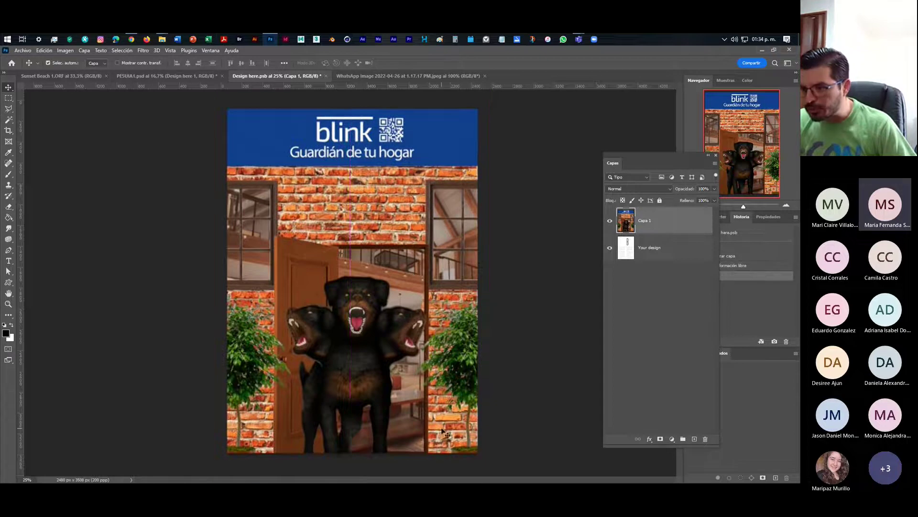
Shift the poster slightly down and enlarge it a little so it better covers the page.
{"action": "left_click_drag", "start_coordinate": [441, 432], "coordinate": [441, 435]}
{"action": "key", "text": "ctrl+t"}
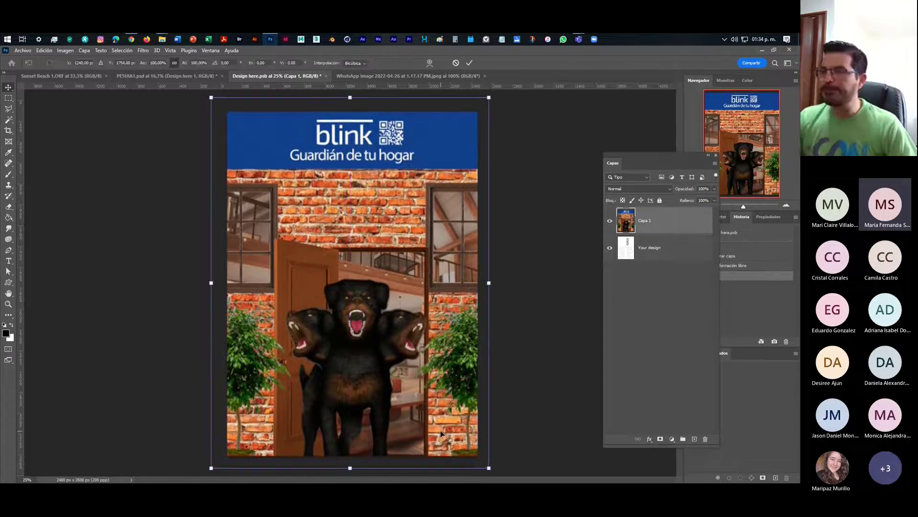
{"action": "left_click_drag", "start_coordinate": [488, 467], "coordinate": [454, 443]}
{"action": "key", "text": "Return"}
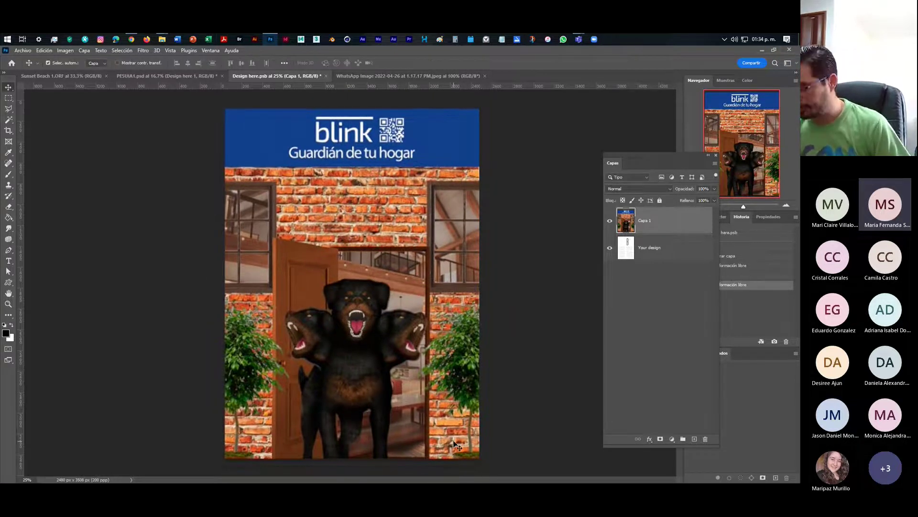
Nudge the poster horizontally to fit the page edges and save the Design here.psb smart object.
{"action": "key", "text": "shift+Left"}
{"action": "key", "text": "shift+Left"}
{"action": "key", "text": "shift+Right"}
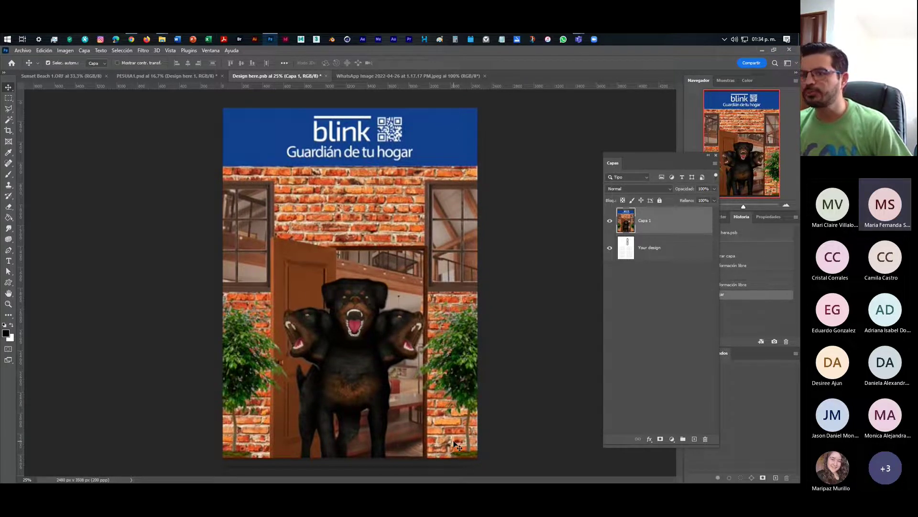
{"action": "key", "text": "shift+Right"}
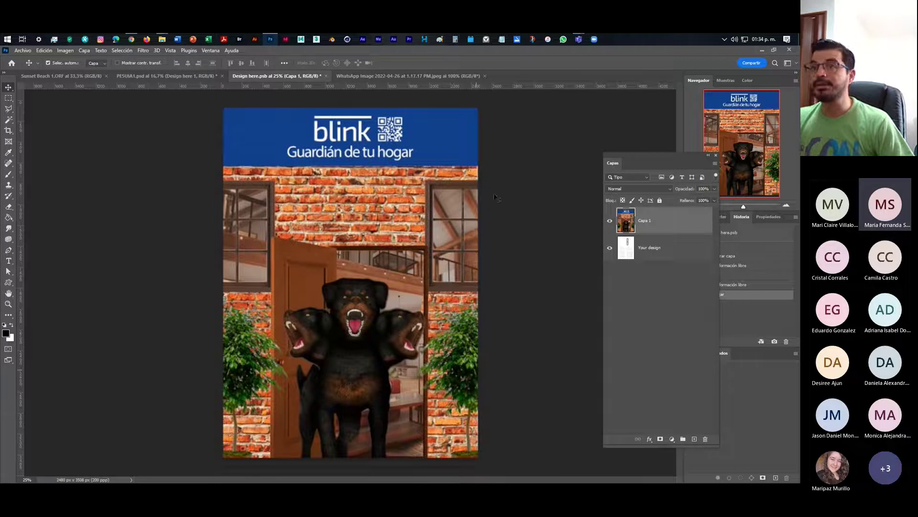
{"action": "left_click", "coordinate": [21, 51]}
{"action": "left_click", "coordinate": [50, 143]}
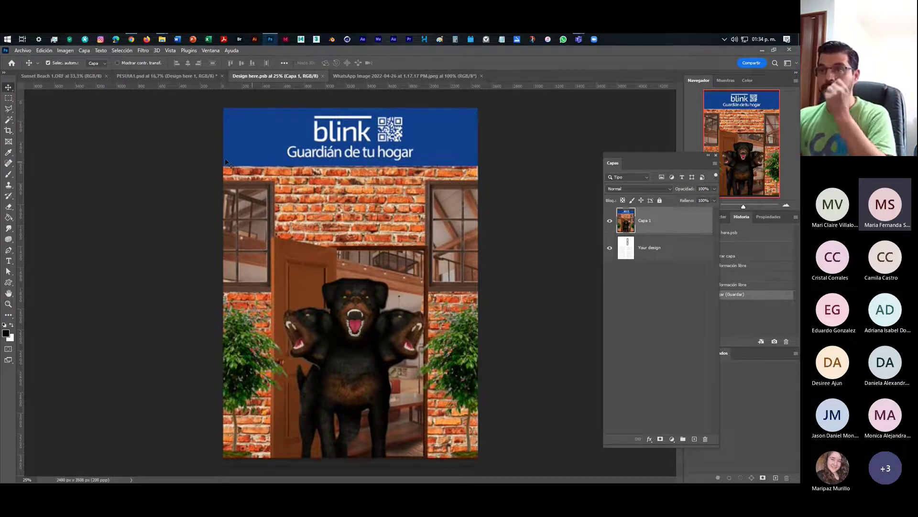
Switch to PE5UIA1.psd and convert its locked background into an editable layer.
{"action": "left_click", "coordinate": [188, 75]}
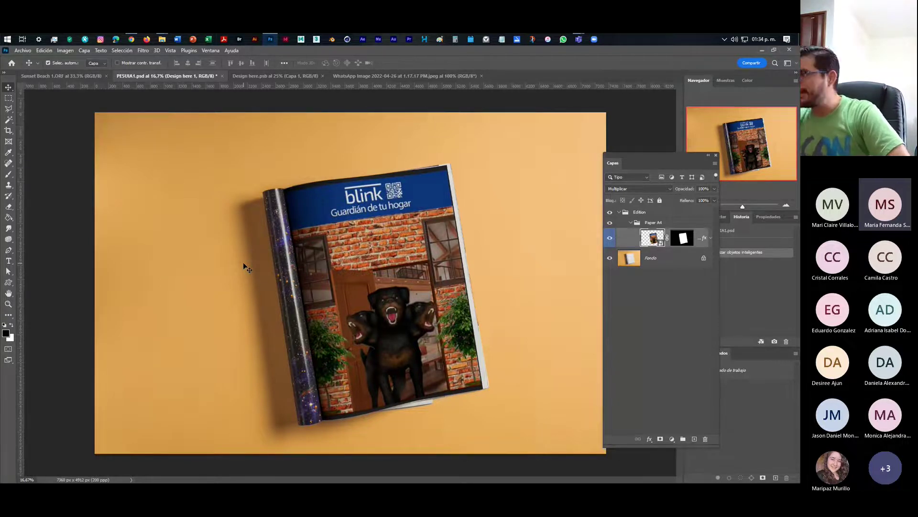
{"action": "left_click", "coordinate": [704, 258]}
{"action": "mouse_move", "coordinate": [496, 456]}
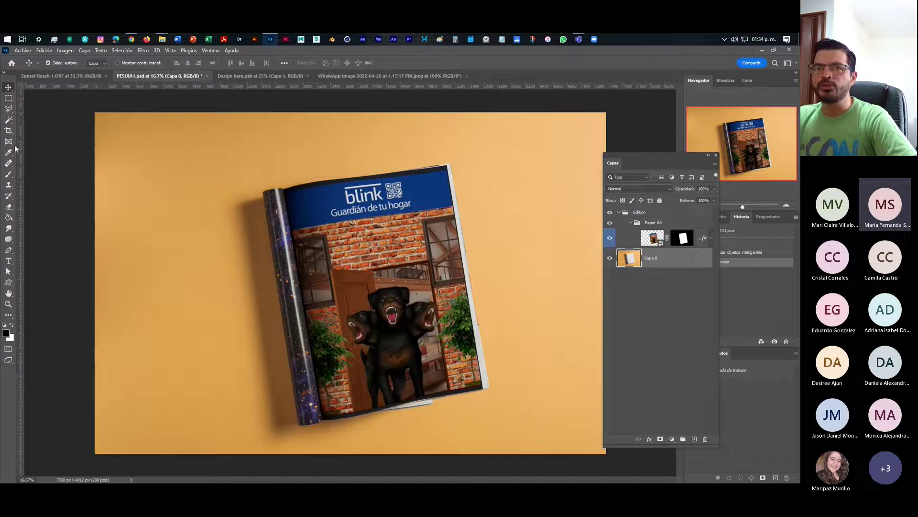
Select the orange backdrop around the magazine with the Quick Selection tool, refining the edge along the spine and lower pages.
{"action": "left_click", "coordinate": [9, 120]}
{"action": "left_click", "coordinate": [52, 128]}
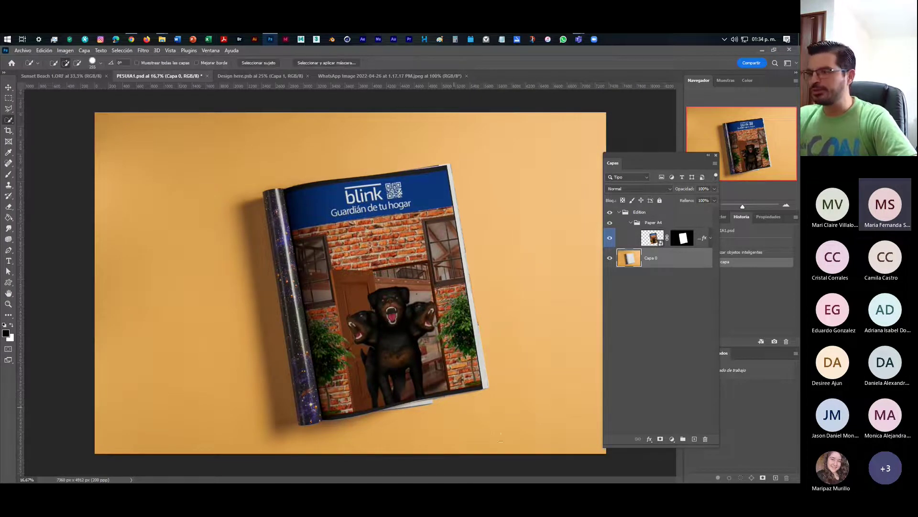
{"action": "mouse_move", "coordinate": [541, 449]}
{"action": "left_mouse_down"}
{"action": "mouse_move", "coordinate": [584, 314]}
{"action": "mouse_move", "coordinate": [528, 177]}
{"action": "mouse_move", "coordinate": [472, 132]}
{"action": "mouse_move", "coordinate": [203, 137]}
{"action": "mouse_move", "coordinate": [178, 211]}
{"action": "mouse_move", "coordinate": [189, 286]}
{"action": "mouse_move", "coordinate": [391, 415]}
{"action": "left_mouse_up"}
{"action": "right_click", "coordinate": [379, 390], "text": "alt"}
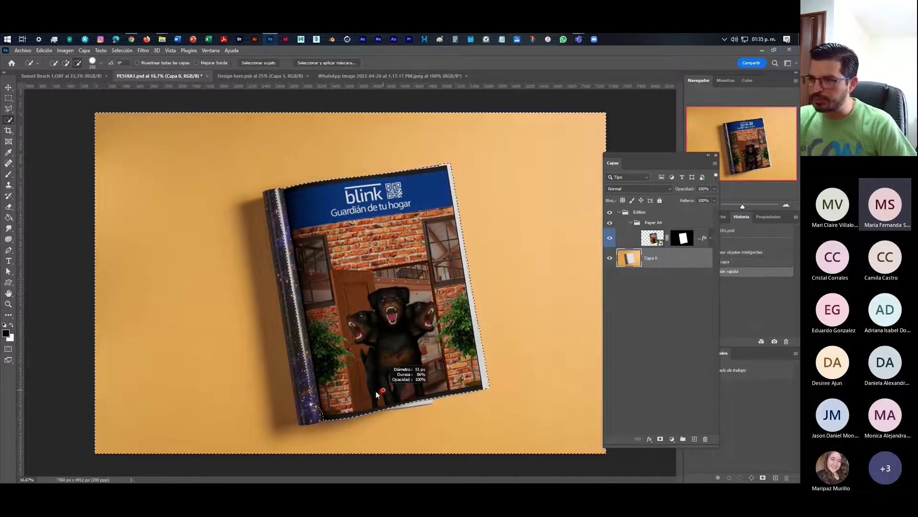
{"action": "mouse_move", "coordinate": [319, 412]}
{"action": "left_mouse_down"}
{"action": "mouse_move", "coordinate": [313, 395]}
{"action": "mouse_move", "coordinate": [309, 412]}
{"action": "mouse_move", "coordinate": [322, 417]}
{"action": "mouse_move", "coordinate": [330, 402]}
{"action": "mouse_move", "coordinate": [320, 416]}
{"action": "mouse_move", "coordinate": [304, 381]}
{"action": "left_mouse_up"}
{"action": "mouse_move", "coordinate": [295, 306]}
{"action": "left_mouse_down"}
{"action": "mouse_move", "coordinate": [274, 211]}
{"action": "mouse_move", "coordinate": [273, 280]}
{"action": "mouse_move", "coordinate": [335, 401]}
{"action": "mouse_move", "coordinate": [339, 439]}
{"action": "mouse_move", "coordinate": [323, 425]}
{"action": "left_mouse_up"}
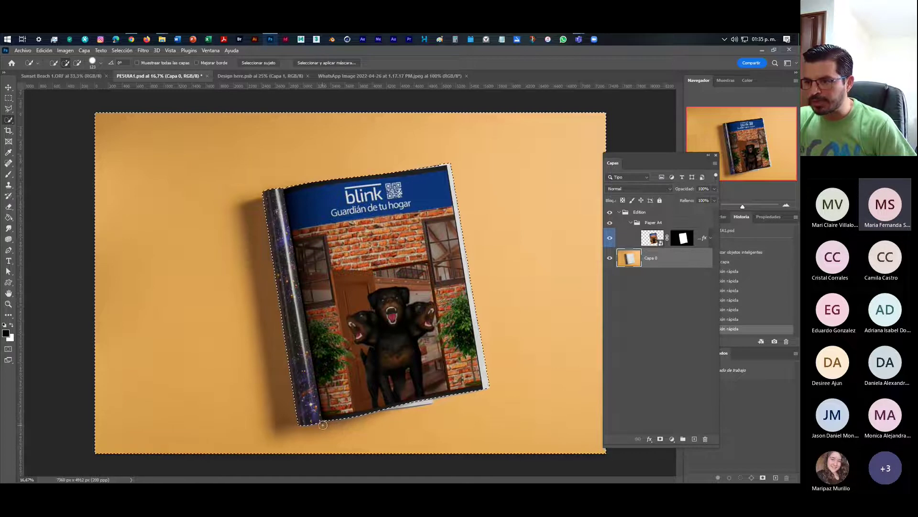
{"action": "left_click", "coordinate": [331, 441]}
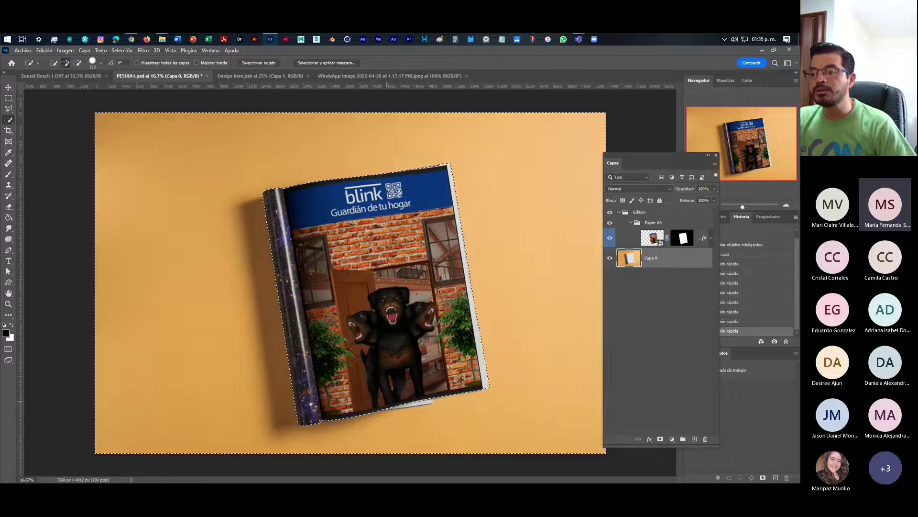
{"action": "mouse_move", "coordinate": [388, 407]}
{"action": "left_mouse_down"}
{"action": "mouse_move", "coordinate": [425, 400]}
{"action": "mouse_move", "coordinate": [395, 413]}
{"action": "left_mouse_up"}
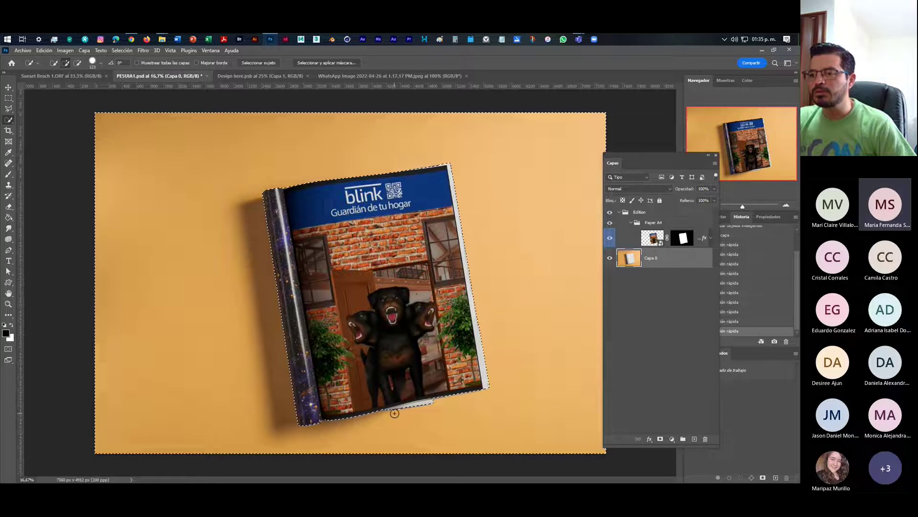
{"action": "left_click", "coordinate": [394, 412]}
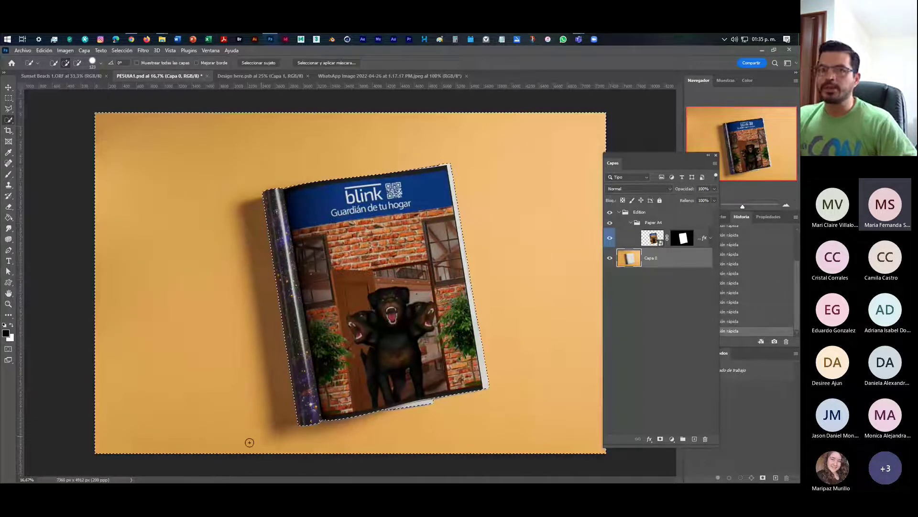
Set the foreground colour to blue (RGB 17, 131, 179) and fill the selected backdrop with the Paint Bucket.
{"action": "left_click", "coordinate": [8, 218]}
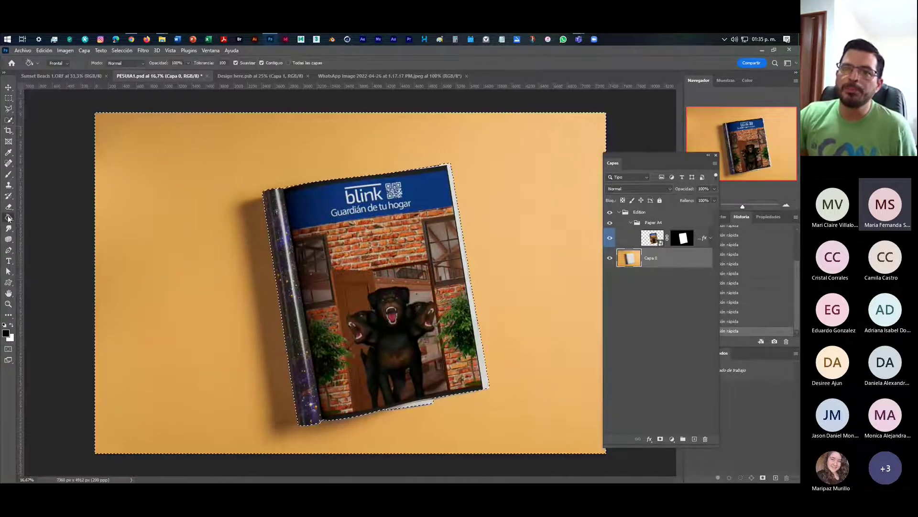
{"action": "right_click", "coordinate": [9, 218]}
{"action": "left_click", "coordinate": [43, 225]}
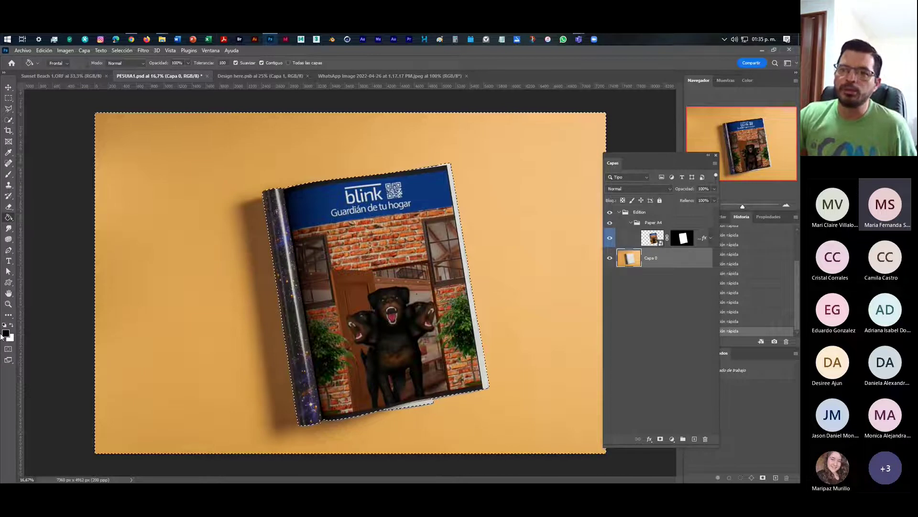
{"action": "left_click", "coordinate": [5, 331]}
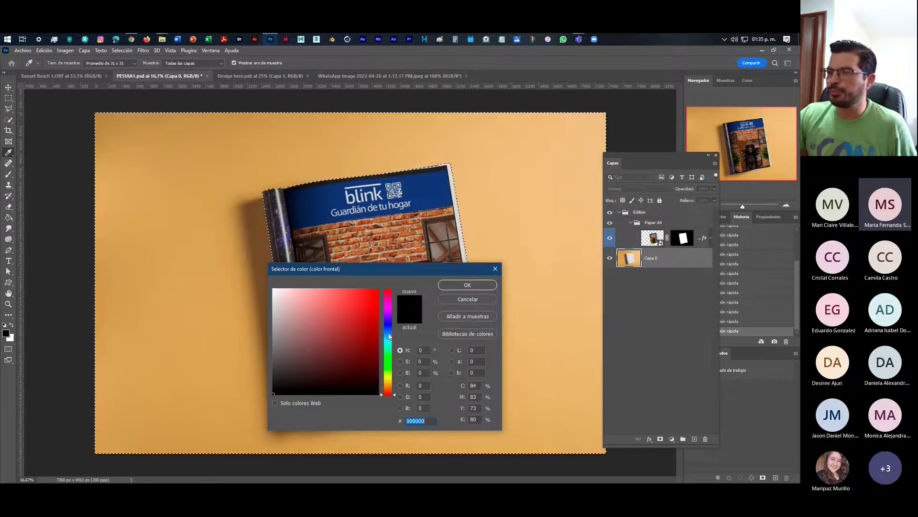
{"action": "left_click", "coordinate": [388, 336]}
{"action": "left_click", "coordinate": [368, 320]}
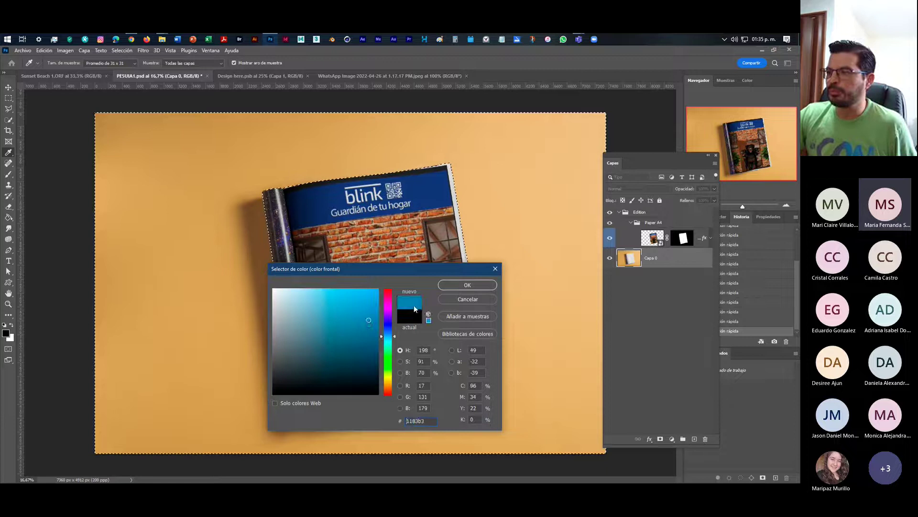
{"action": "left_click", "coordinate": [454, 285]}
{"action": "left_click", "coordinate": [234, 316]}
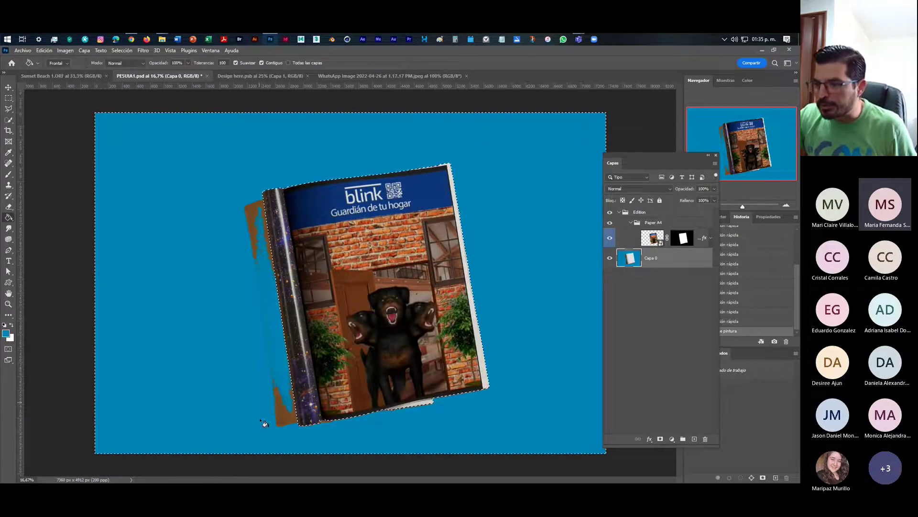
Paint over the remaining brown shadow patches beside the magazine's spine with the blue brush.
{"action": "left_click", "coordinate": [8, 176]}
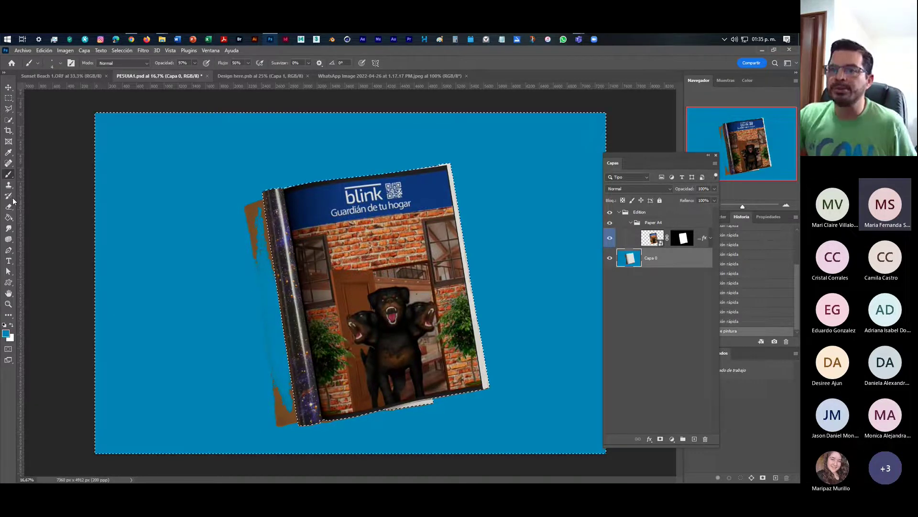
{"action": "mouse_move", "coordinate": [153, 251]}
{"action": "left_mouse_down"}
{"action": "mouse_move", "coordinate": [172, 254]}
{"action": "mouse_move", "coordinate": [175, 240]}
{"action": "left_mouse_up"}
{"action": "mouse_move", "coordinate": [239, 206]}
{"action": "left_mouse_down"}
{"action": "mouse_move", "coordinate": [247, 246]}
{"action": "mouse_move", "coordinate": [250, 202]}
{"action": "mouse_move", "coordinate": [289, 362]}
{"action": "mouse_move", "coordinate": [291, 436]}
{"action": "mouse_move", "coordinate": [278, 410]}
{"action": "mouse_move", "coordinate": [400, 421]}
{"action": "left_mouse_up"}
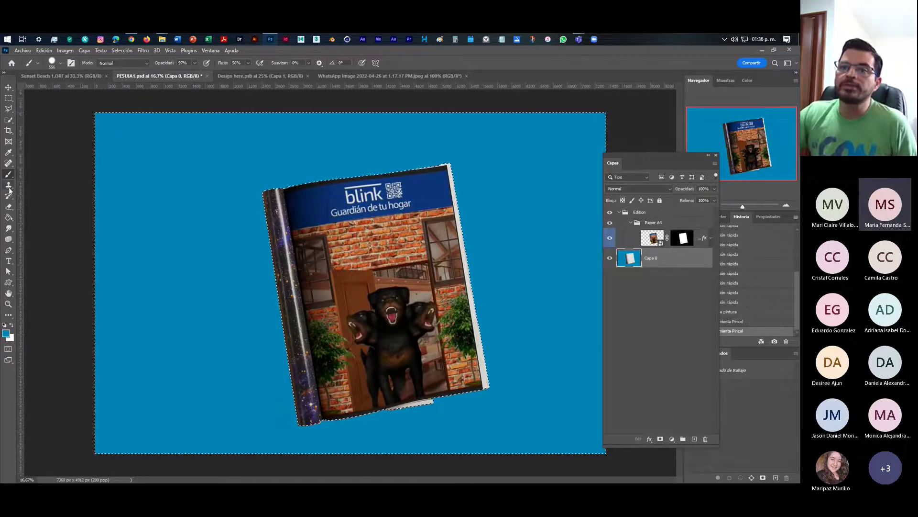
Apply a radial blue gradient to the selected backdrop from the magazine's centre past the canvas corner, and clear the selection.
{"action": "left_click", "coordinate": [9, 217]}
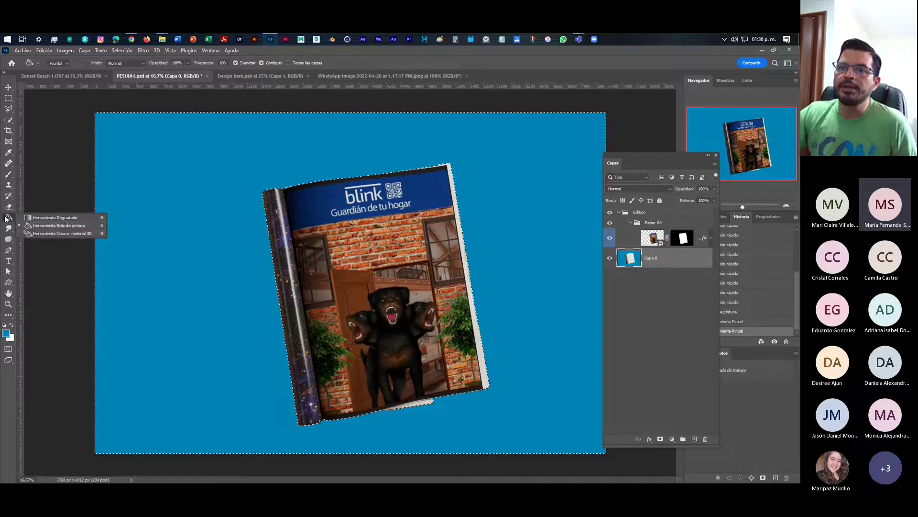
{"action": "left_click", "coordinate": [59, 218]}
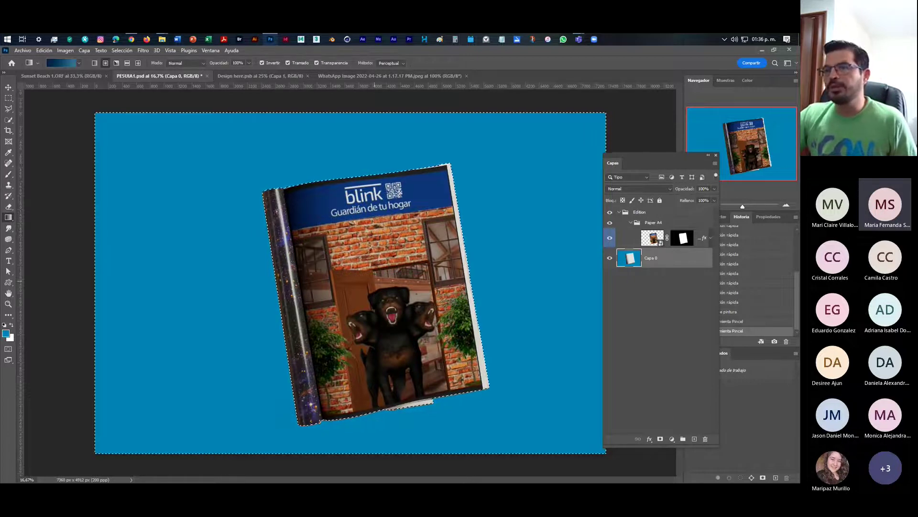
{"action": "left_click", "coordinate": [104, 63]}
{"action": "left_click_drag", "start_coordinate": [377, 288], "coordinate": [504, 428]}
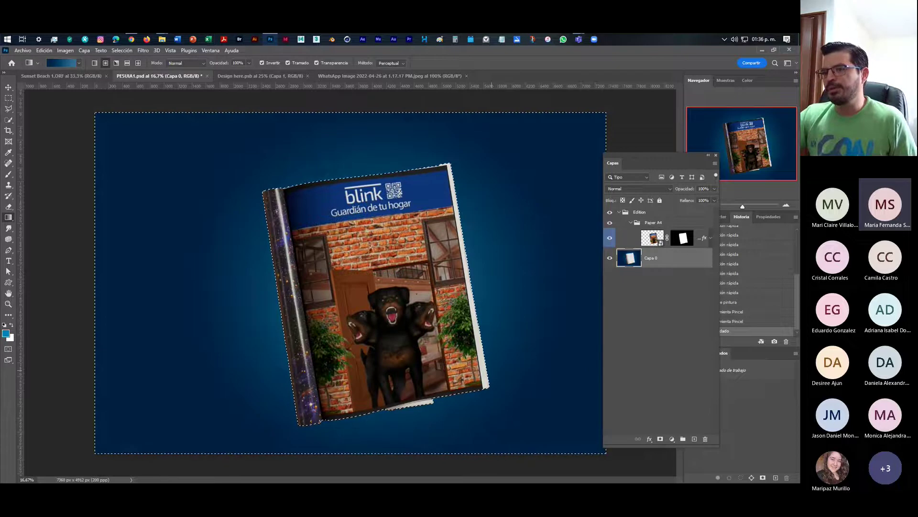
{"action": "left_click_drag", "start_coordinate": [388, 299], "coordinate": [617, 456]}
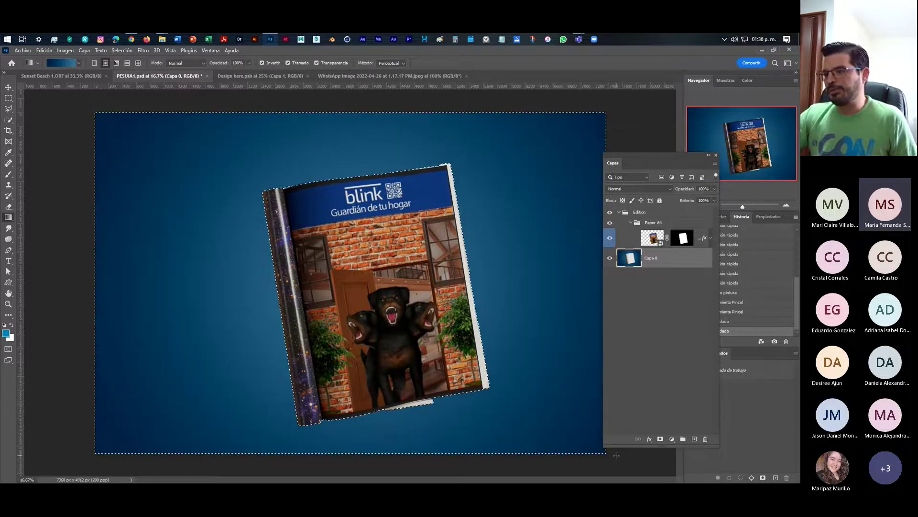
{"action": "key", "text": "ctrl+d"}
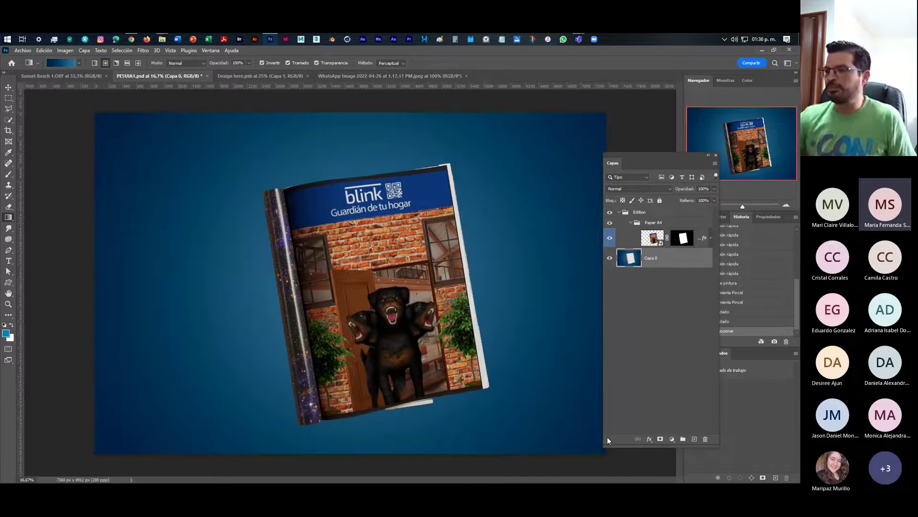
Revert the document history to the state where the background was made a layer, discarding the selection, fills and gradients.
{"action": "scroll", "coordinate": [449, 366], "scroll_direction": "up", "scroll_amount": 3}
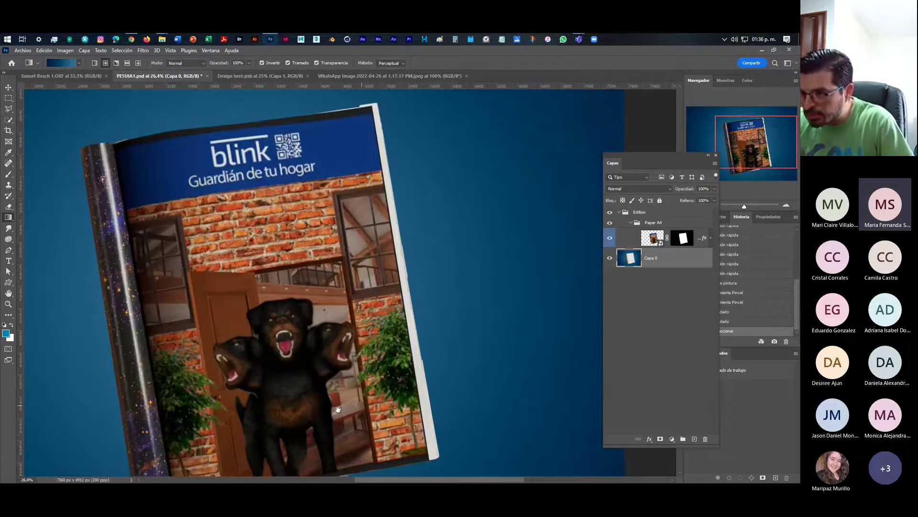
{"action": "scroll", "coordinate": [362, 289], "scroll_direction": "down", "scroll_amount": 3}
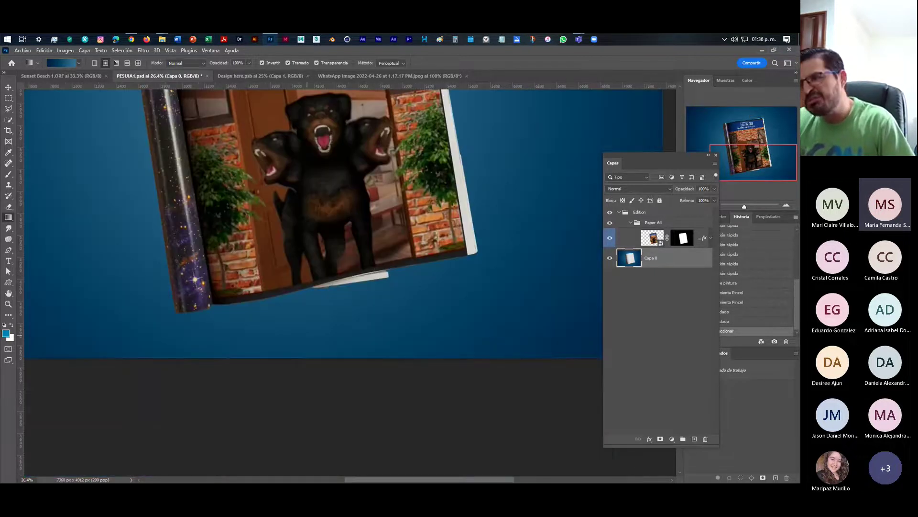
{"action": "scroll", "coordinate": [399, 310], "scroll_direction": "down", "scroll_amount": 3}
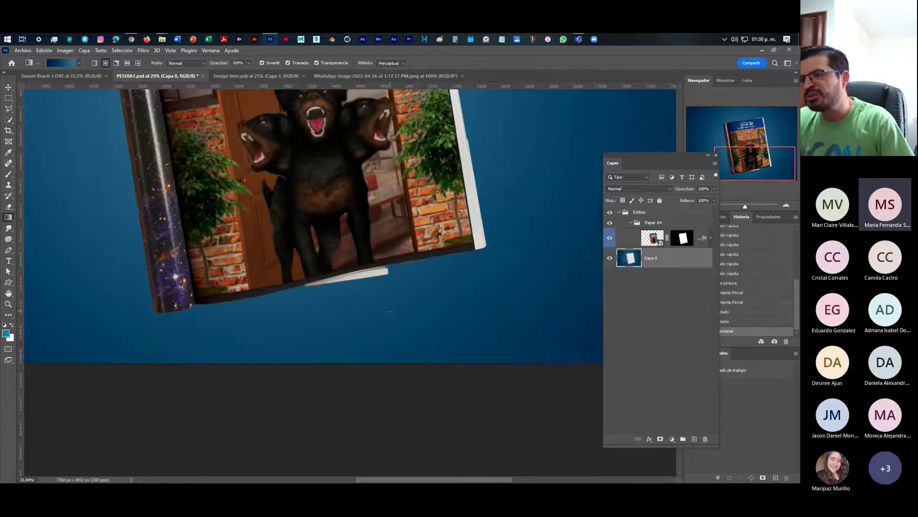
{"action": "scroll", "coordinate": [376, 271], "scroll_direction": "down", "scroll_amount": 2}
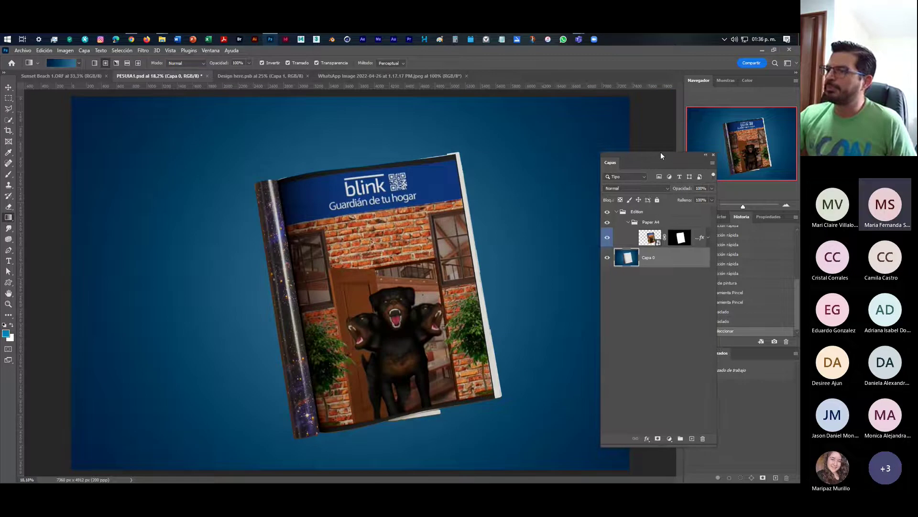
{"action": "left_click_drag", "start_coordinate": [673, 156], "coordinate": [610, 128]}
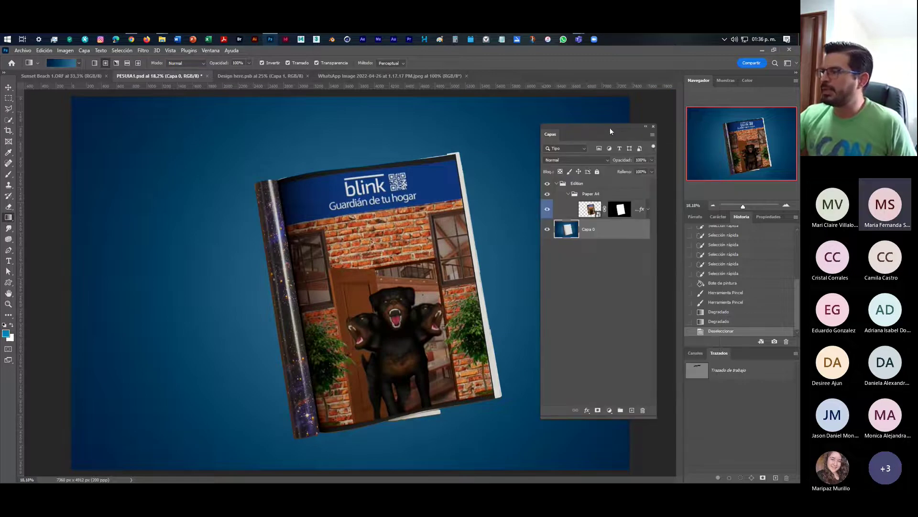
{"action": "left_click", "coordinate": [743, 274]}
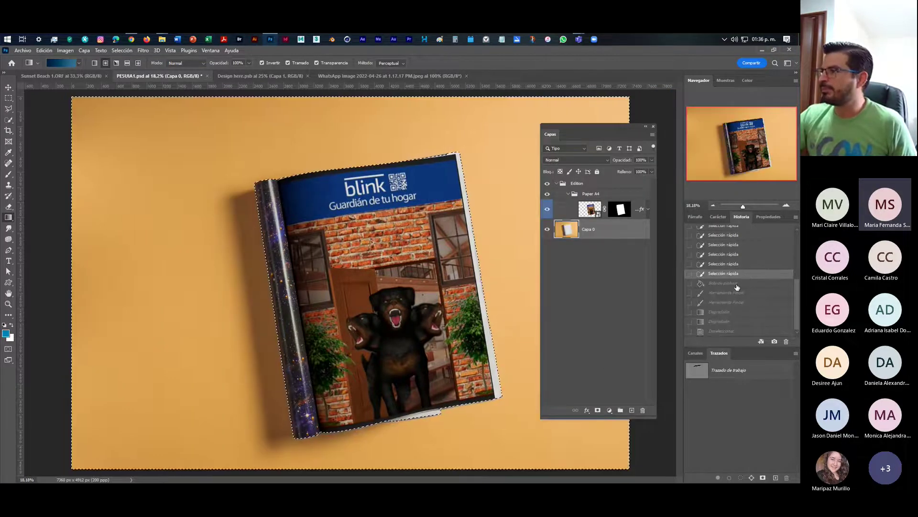
{"action": "scroll", "coordinate": [746, 273], "scroll_direction": "up", "scroll_amount": 1}
{"action": "scroll", "coordinate": [751, 266], "scroll_direction": "up", "scroll_amount": 3}
{"action": "left_click", "coordinate": [747, 262]}
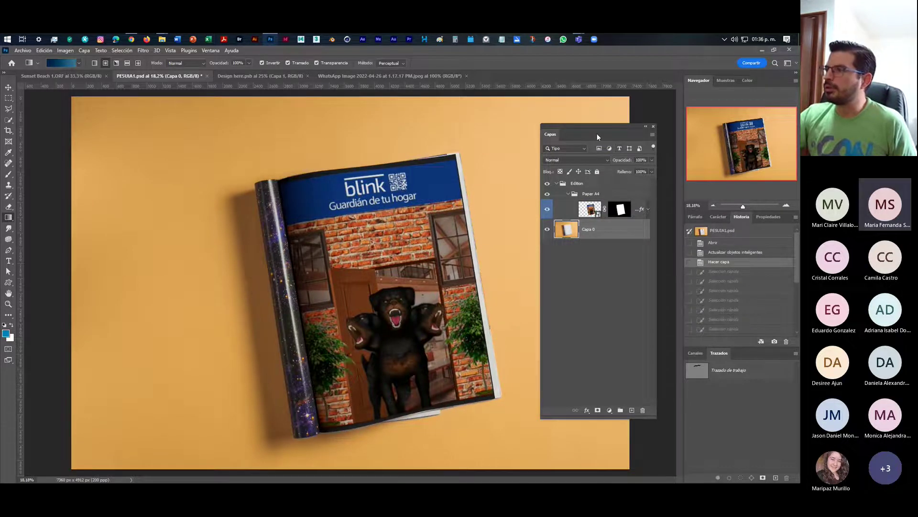
{"action": "left_click_drag", "start_coordinate": [596, 133], "coordinate": [715, 153]}
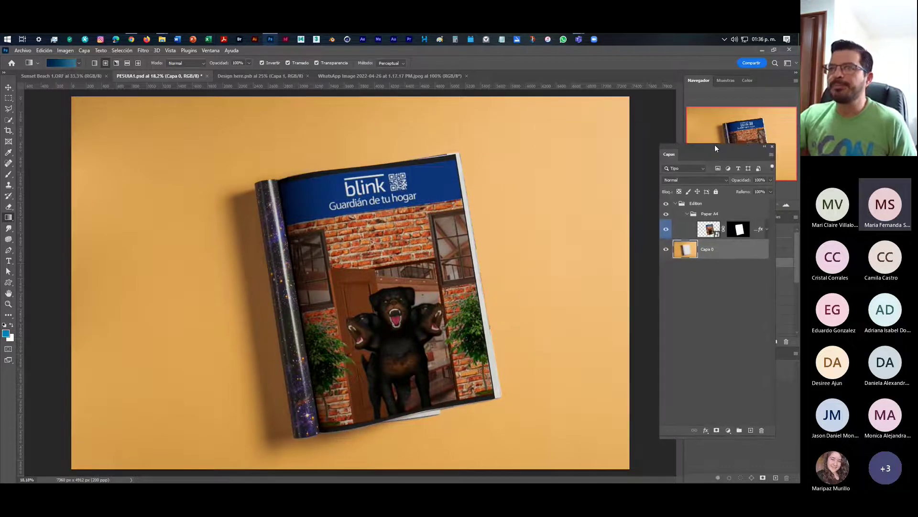
Start saving a copy of the magazine mockup in the MockUp folder and begin its file name with "MockUp -".
{"action": "left_click", "coordinate": [22, 48]}
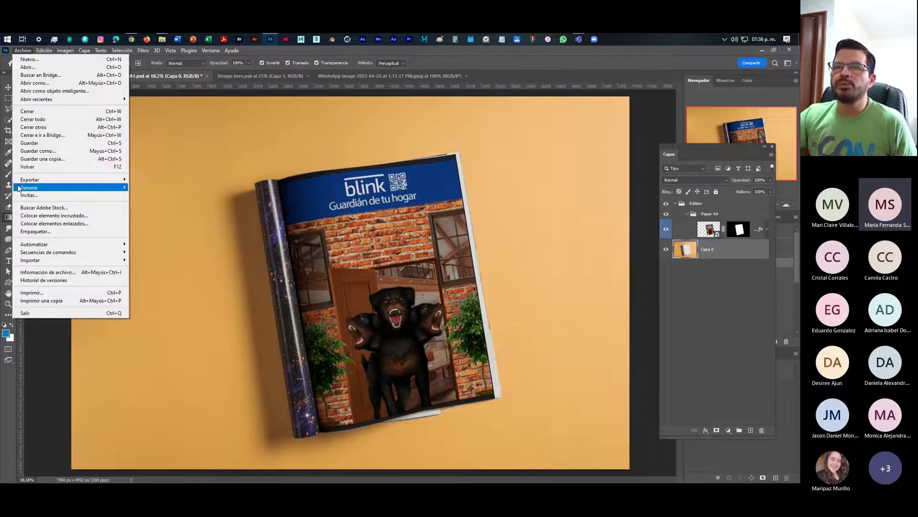
{"action": "left_click", "coordinate": [214, 266]}
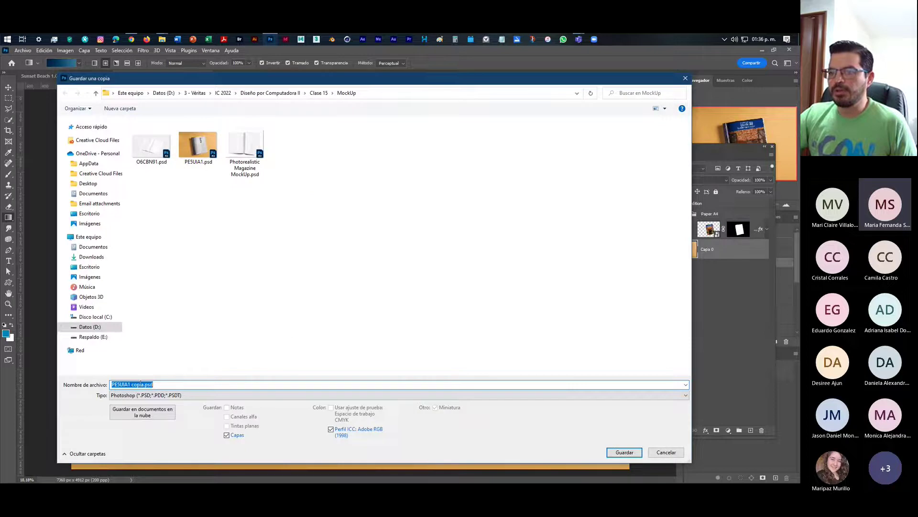
{"action": "left_click_drag", "start_coordinate": [368, 78], "coordinate": [382, 129]}
{"action": "type", "text": "m"}
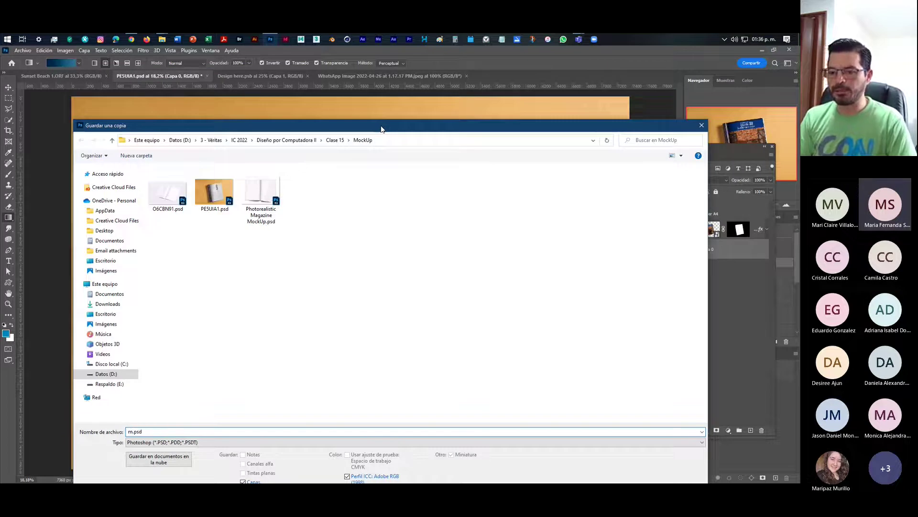
{"action": "type", "text": "o"}
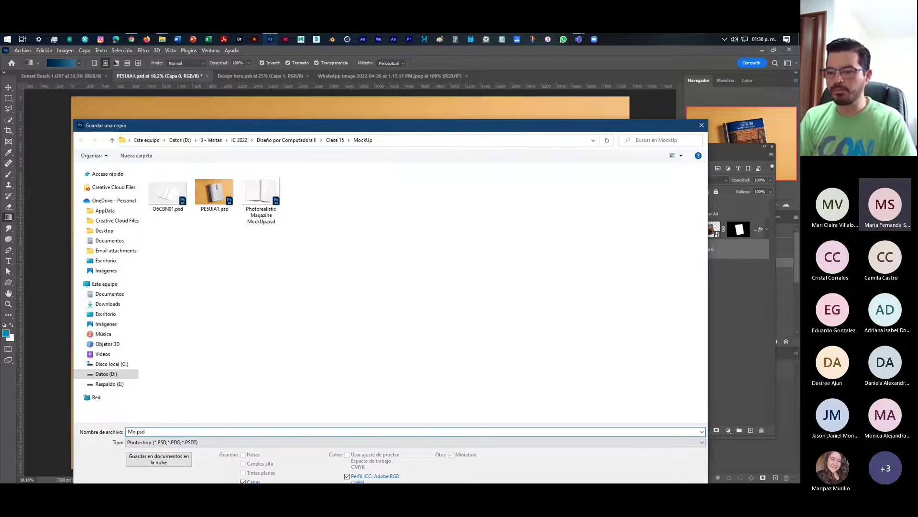
{"action": "type", "text": "ckUp"}
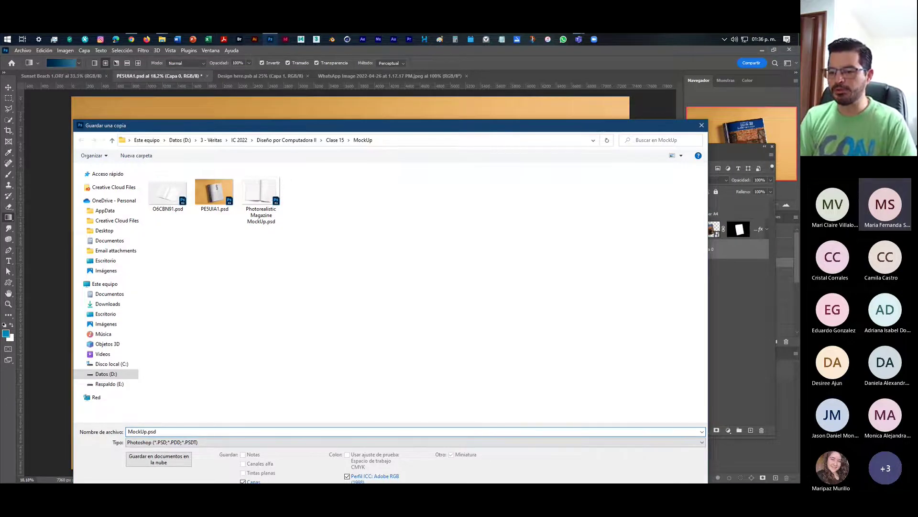
{"action": "type", "text": " -"}
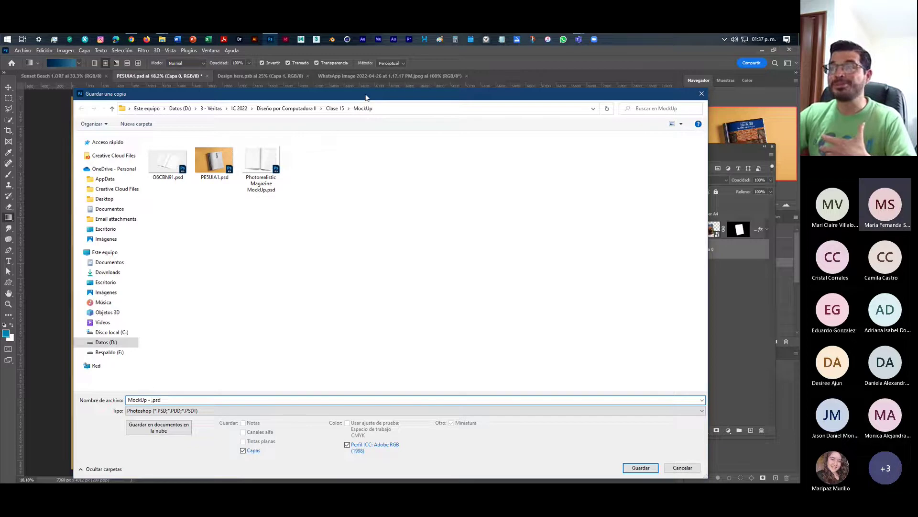
{"action": "left_click_drag", "start_coordinate": [366, 97], "coordinate": [466, 262]}
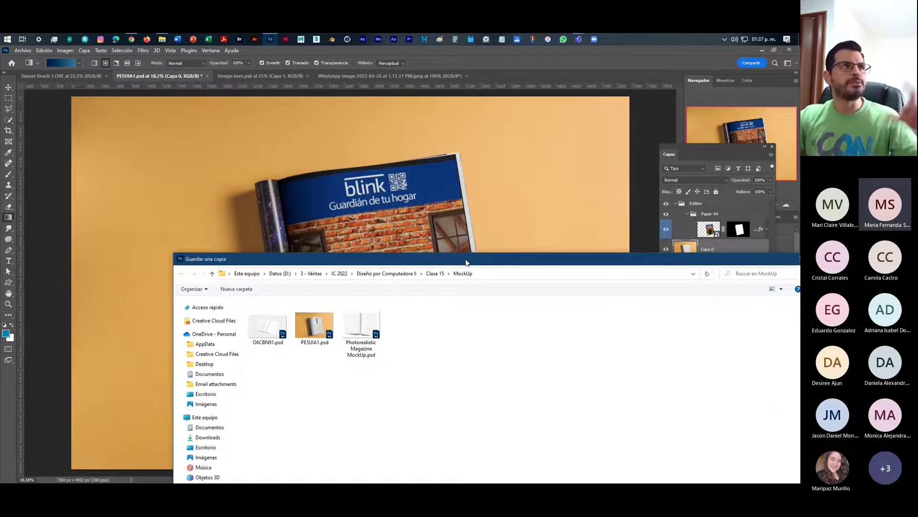
{"action": "left_click_drag", "start_coordinate": [466, 262], "coordinate": [352, 180]}
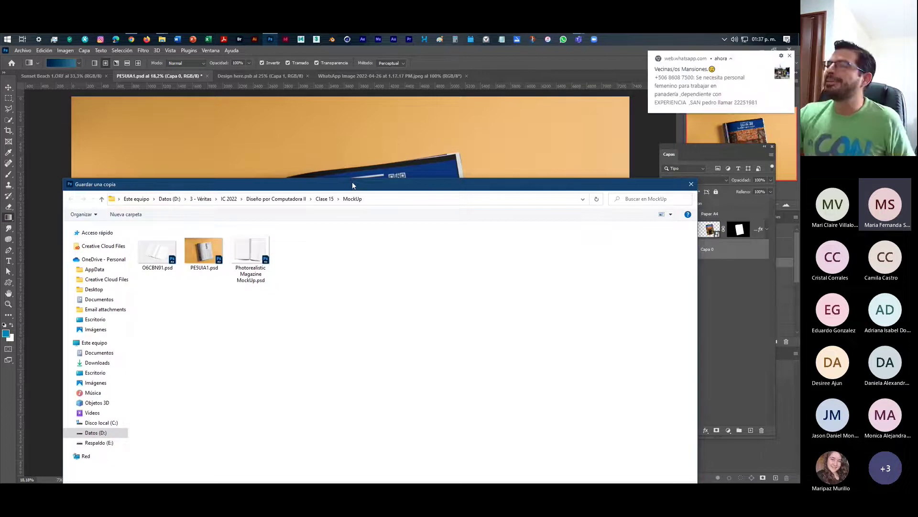
{"action": "left_click_drag", "start_coordinate": [370, 189], "coordinate": [379, 92]}
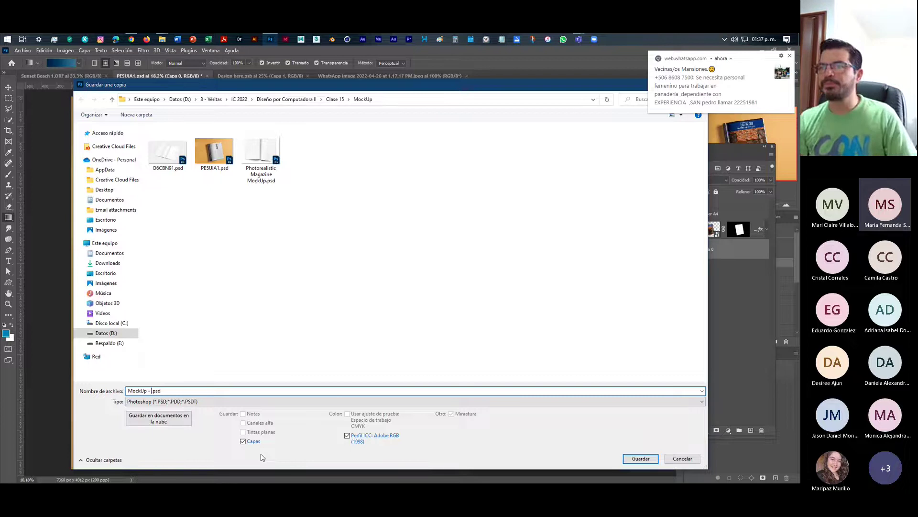
{"action": "left_click_drag", "start_coordinate": [412, 92], "coordinate": [418, 119]}
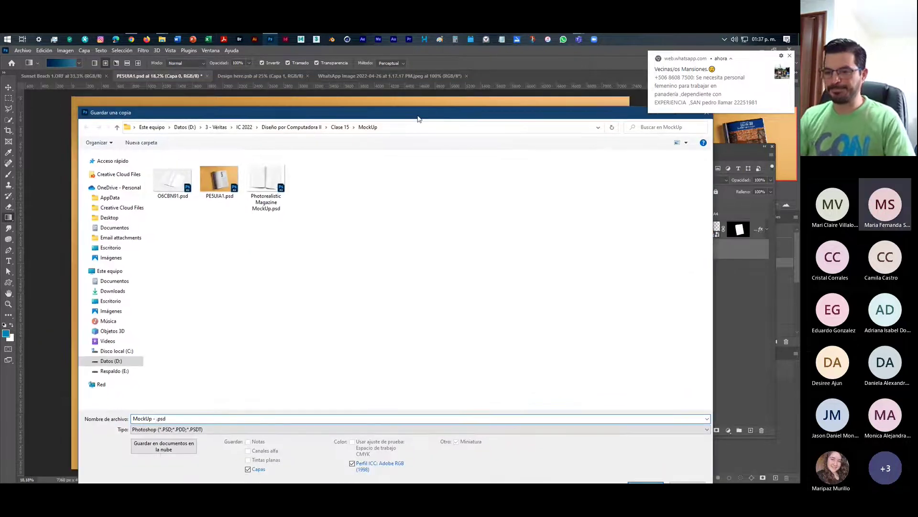
Complete the copy's file name as "MockUp - Blink".
{"action": "type", "text": "Bl"}
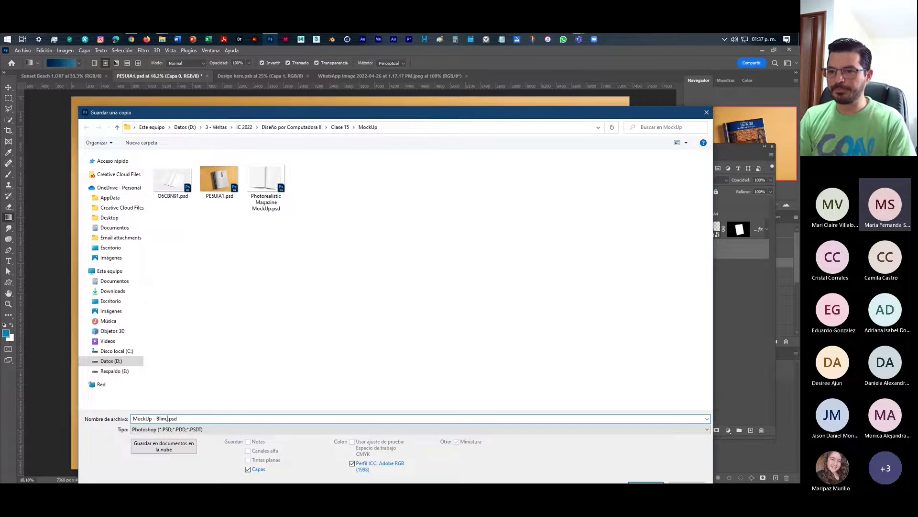
{"action": "type", "text": "in,m"}
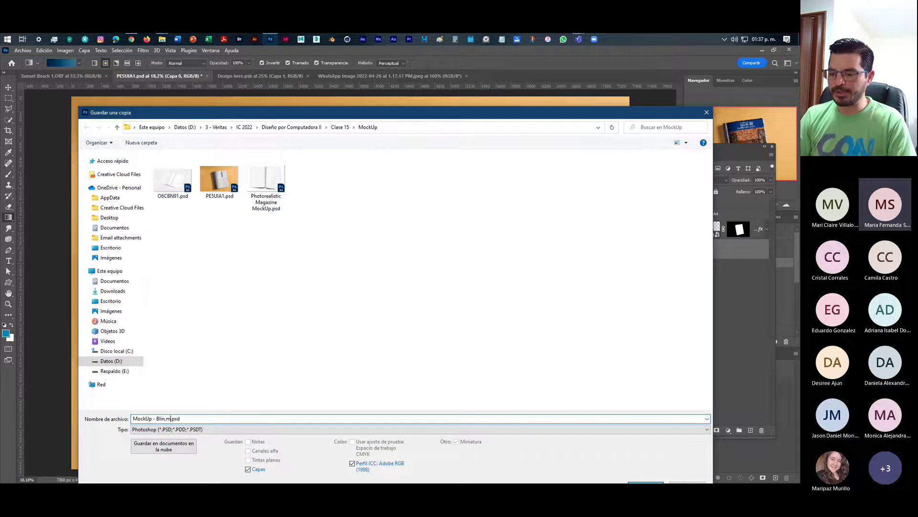
{"action": "key", "text": "BackSpace"}
{"action": "key", "text": "BackSpace"}
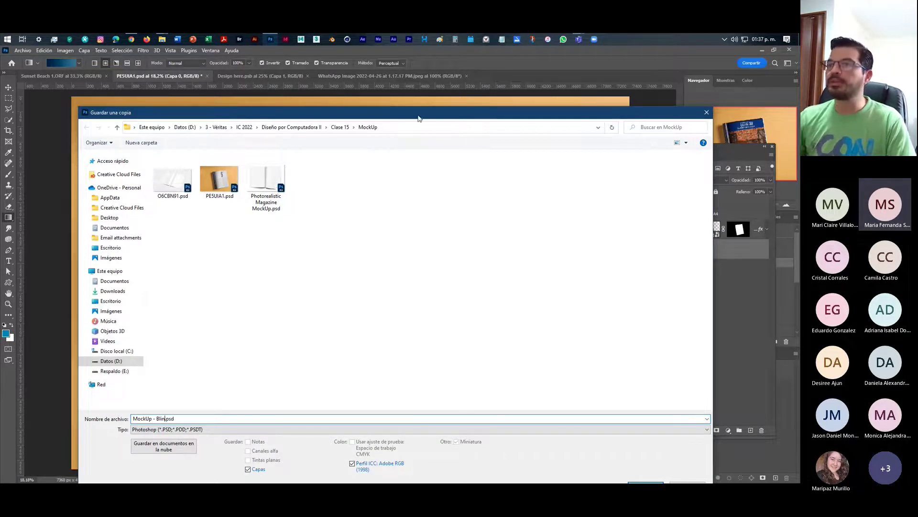
{"action": "left_click_drag", "start_coordinate": [397, 116], "coordinate": [420, 116]}
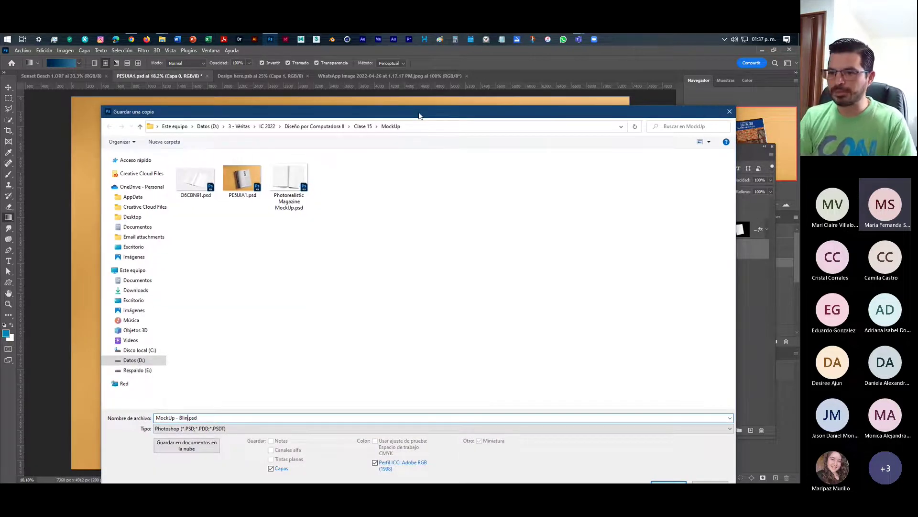
{"action": "type", "text": "k"}
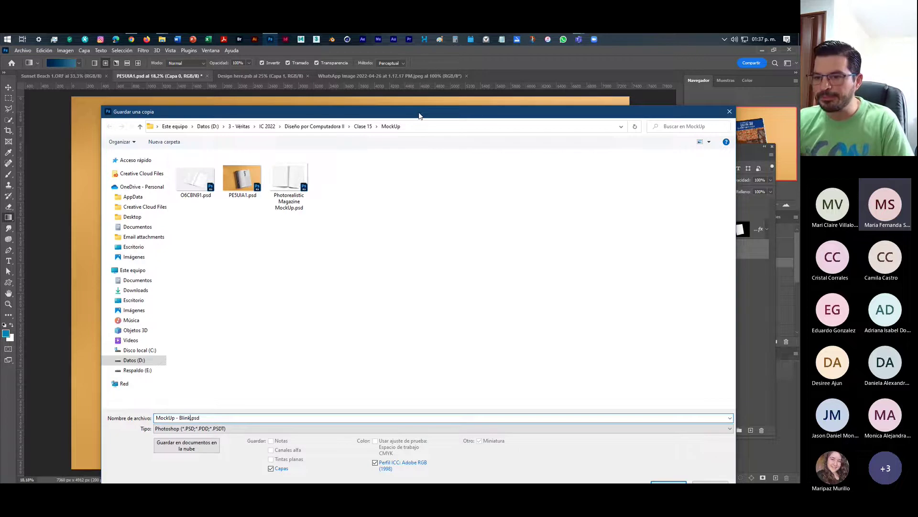
Save the copy in JPEG format at maximum quality 12 with the standard baseline option.
{"action": "left_click", "coordinate": [230, 431]}
{"action": "left_click", "coordinate": [171, 355]}
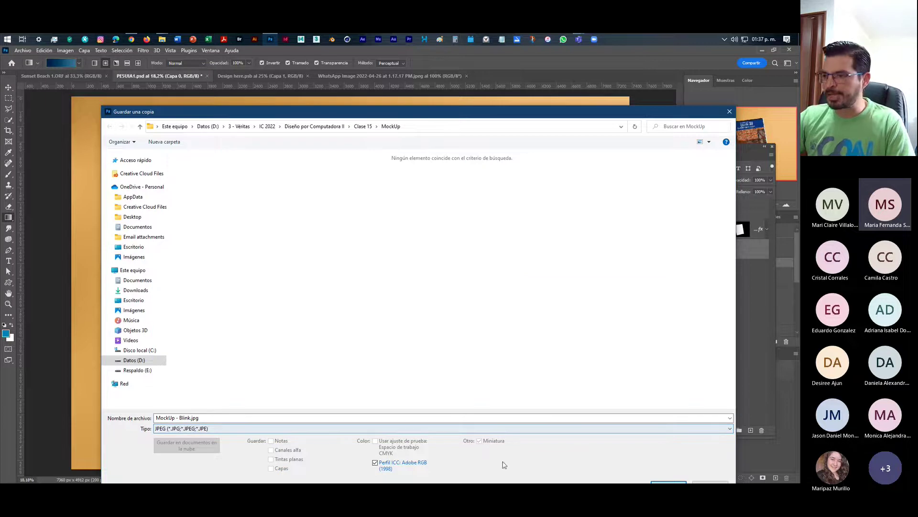
{"action": "left_click_drag", "start_coordinate": [509, 113], "coordinate": [492, 83]}
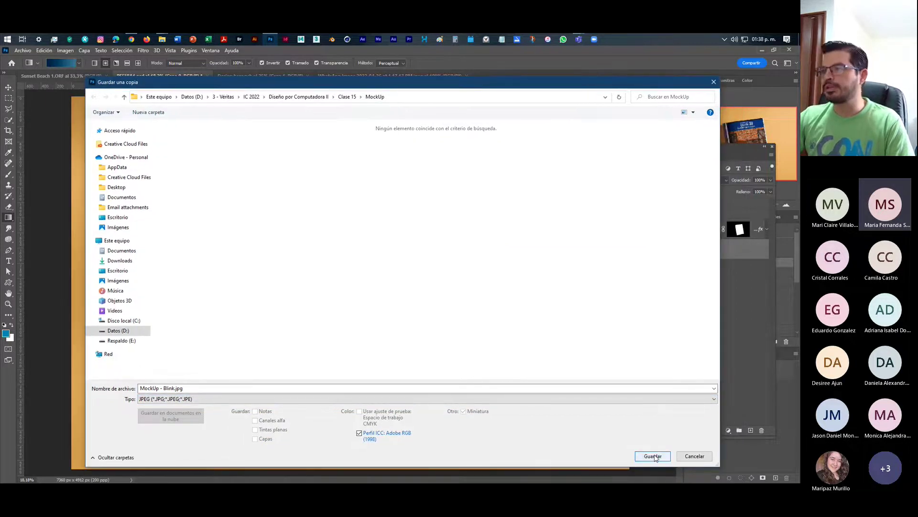
{"action": "left_click", "coordinate": [654, 456]}
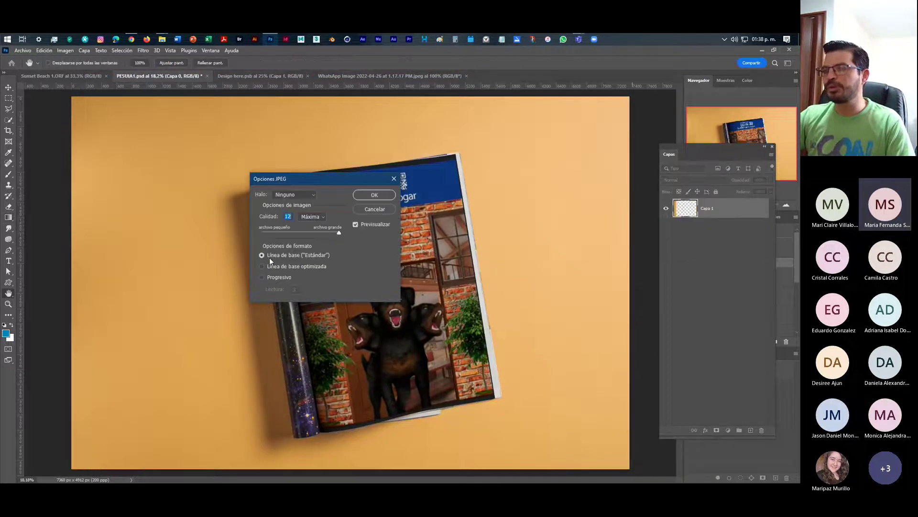
{"action": "left_click", "coordinate": [374, 195]}
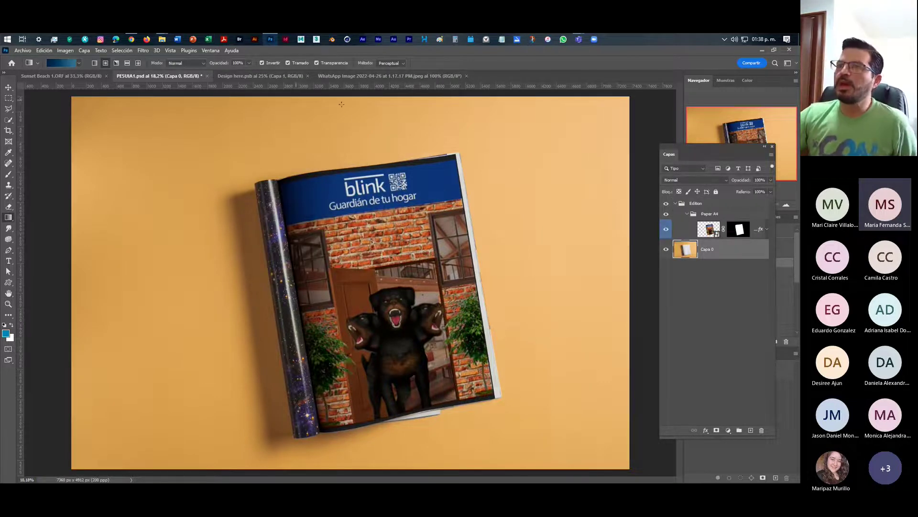
Close the WhatsApp poster image and the Design here.psb document.
{"action": "left_click", "coordinate": [406, 74]}
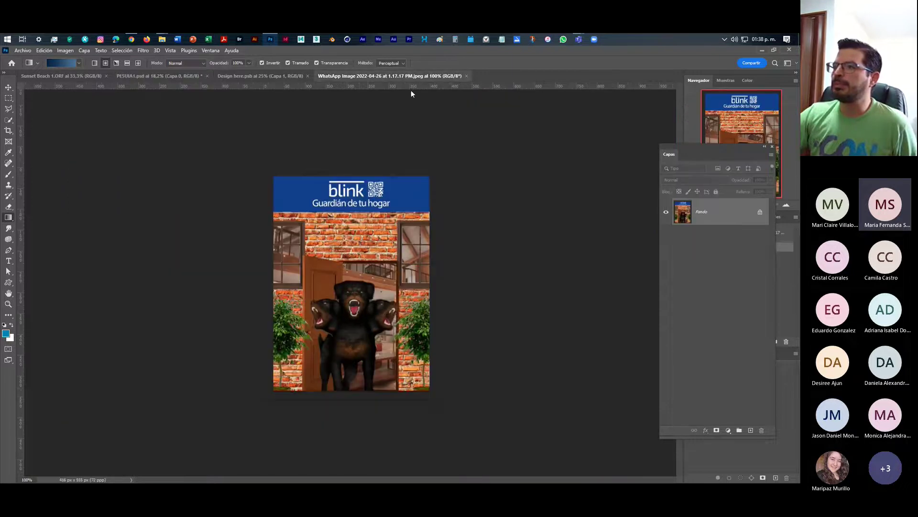
{"action": "left_click", "coordinate": [466, 75]}
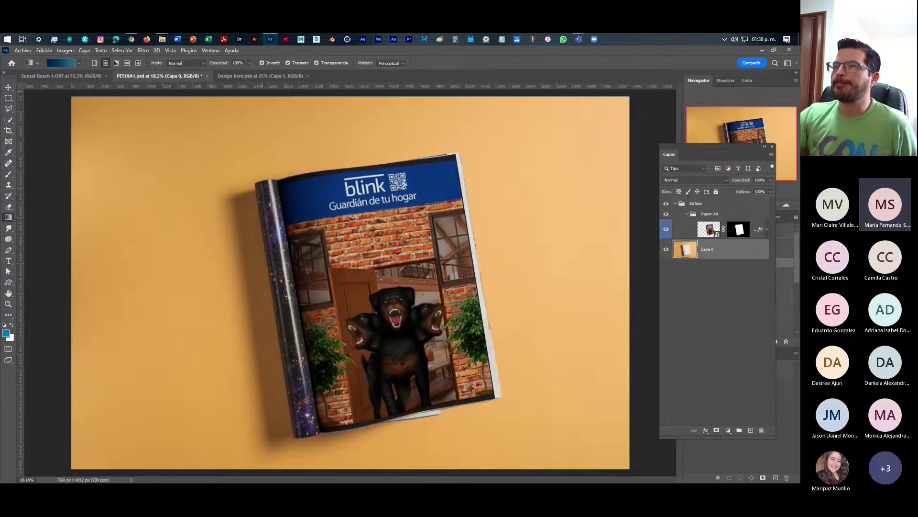
{"action": "left_click", "coordinate": [271, 76]}
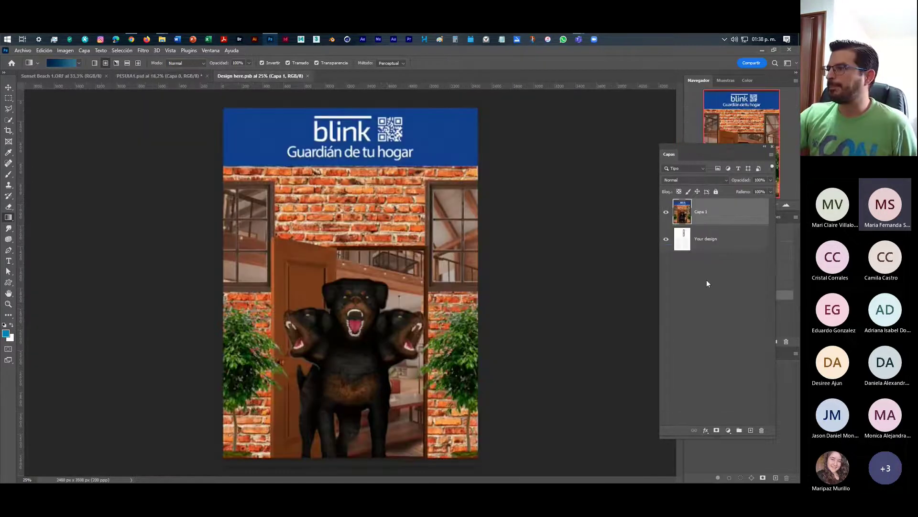
{"action": "left_click", "coordinate": [308, 76]}
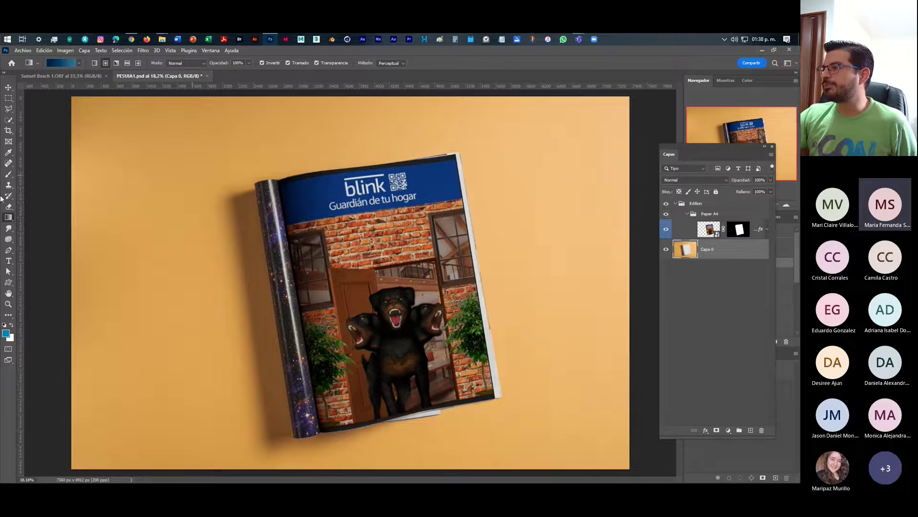
Reopen the magazine page's smart object, delete its poster layer Capa 1, and save it with only the Your design layer.
{"action": "double_click", "coordinate": [716, 233]}
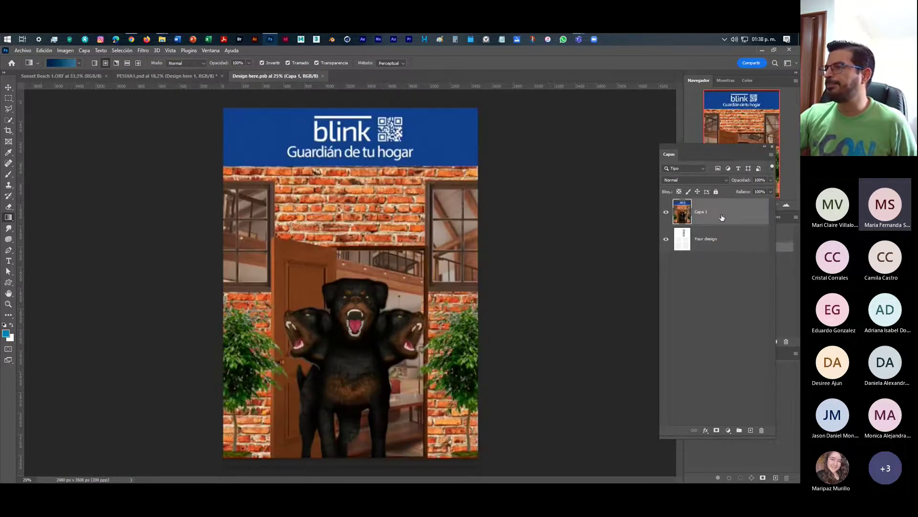
{"action": "key", "text": "Delete"}
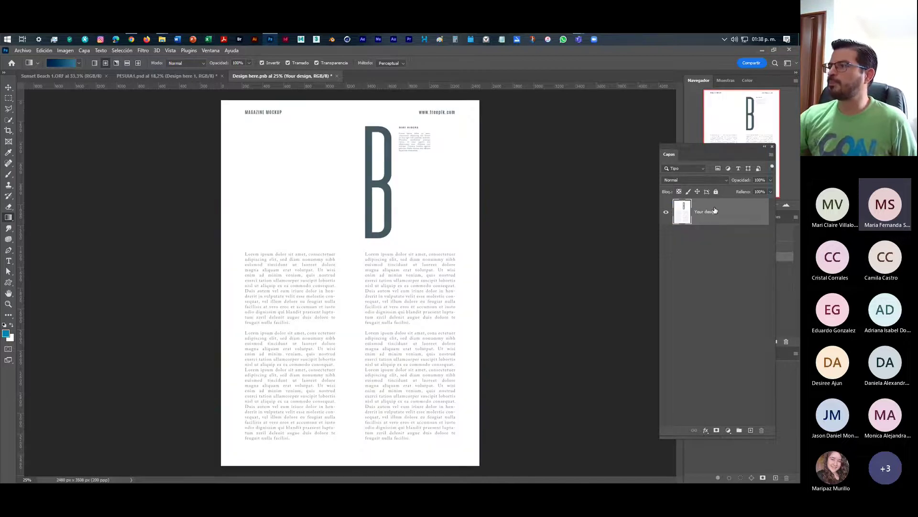
{"action": "left_click", "coordinate": [22, 51]}
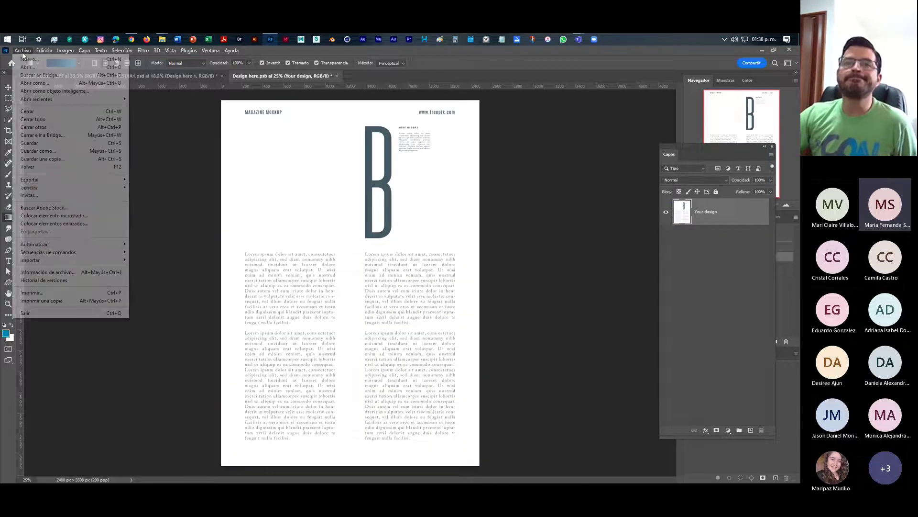
{"action": "left_click", "coordinate": [50, 145]}
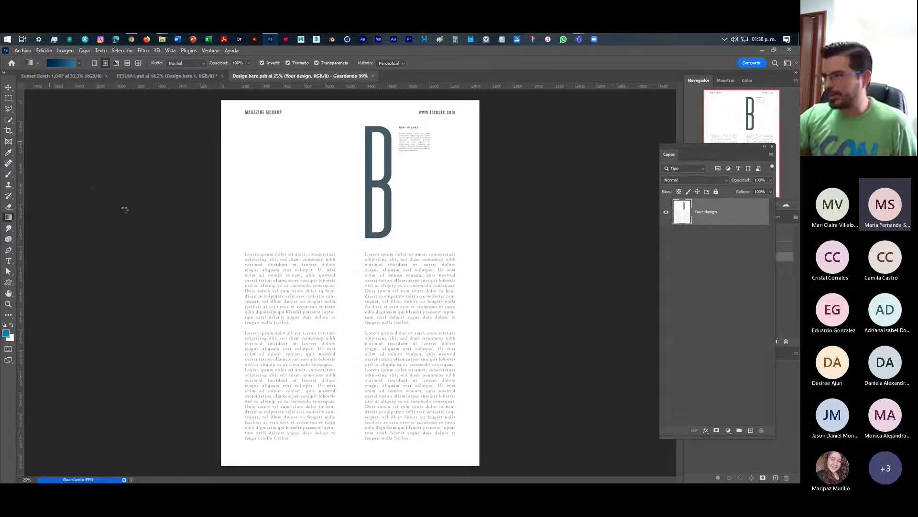
Close Design here.psb and the PE5UIA1.psd mockup, saving the mockup's changes.
{"action": "left_click", "coordinate": [334, 76]}
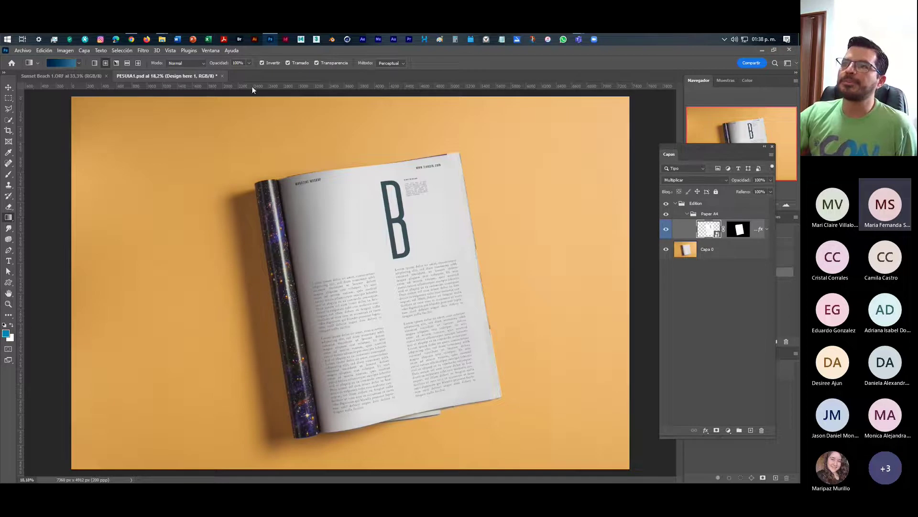
{"action": "left_click", "coordinate": [223, 76]}
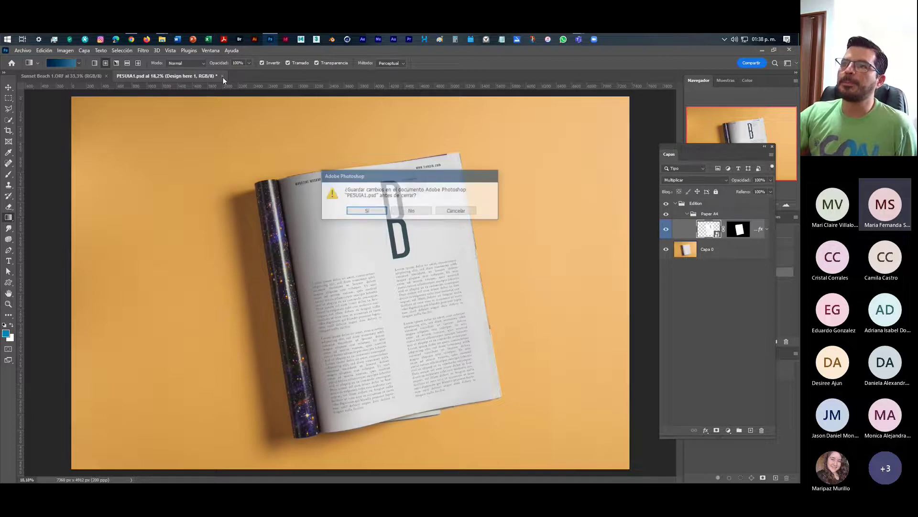
{"action": "left_click", "coordinate": [366, 212]}
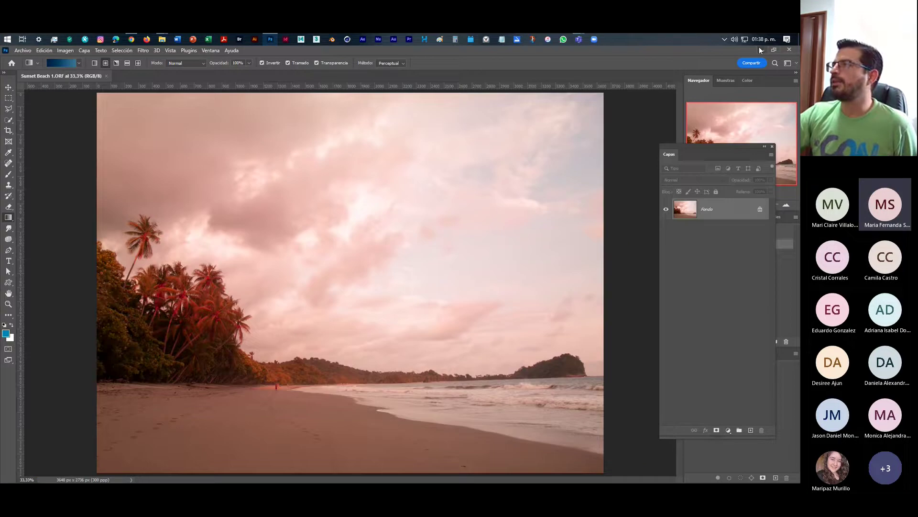
Switch to File Explorer and copy MockUp - Blink.jpg from the MockUp folder into Downloads.
{"action": "left_click", "coordinate": [759, 49]}
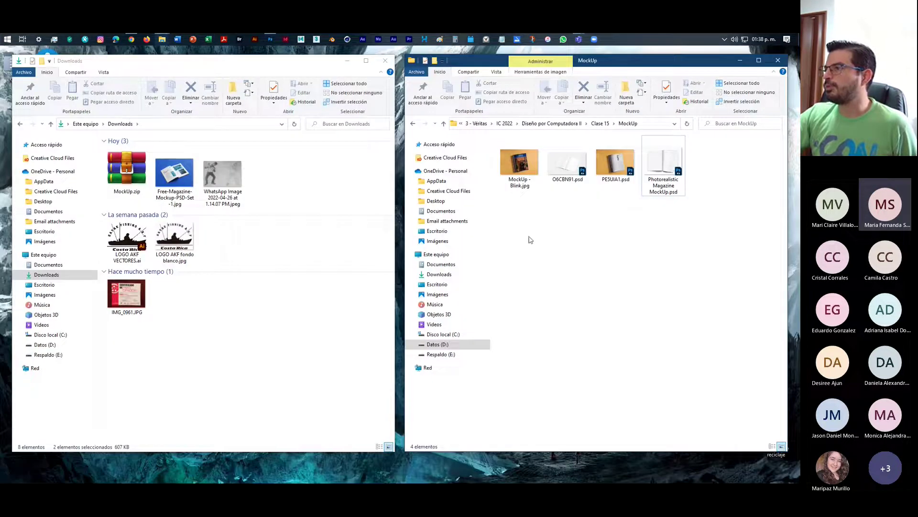
{"action": "left_click", "coordinate": [529, 165]}
{"action": "left_click_drag", "start_coordinate": [364, 195], "coordinate": [324, 212]}
{"action": "left_click", "coordinate": [610, 232]}
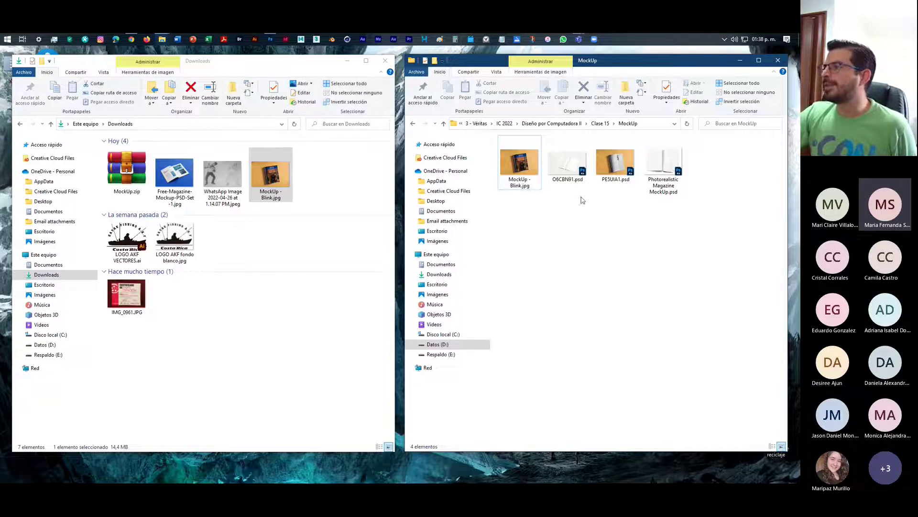
Open O6CBN91.psd in Photoshop without colour management and expand its Magazine layer group.
{"action": "double_click", "coordinate": [574, 168]}
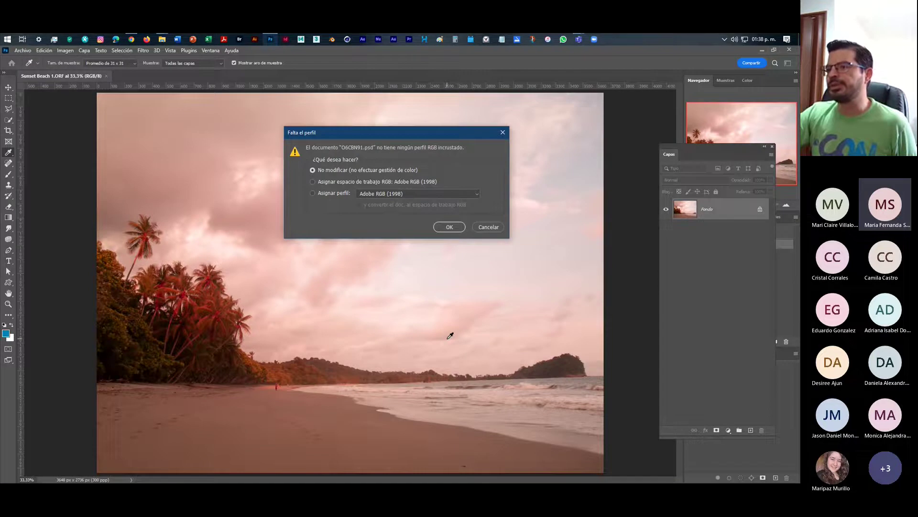
{"action": "left_click", "coordinate": [449, 226]}
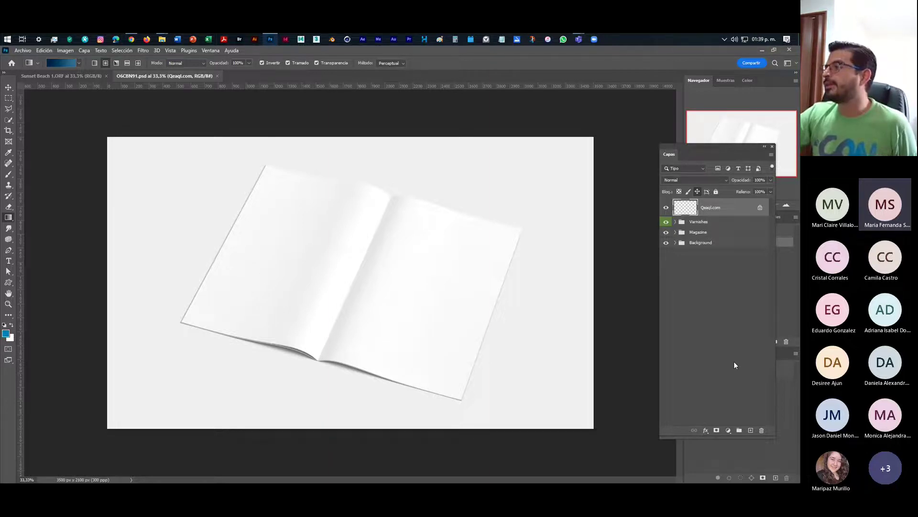
{"action": "left_click", "coordinate": [675, 232]}
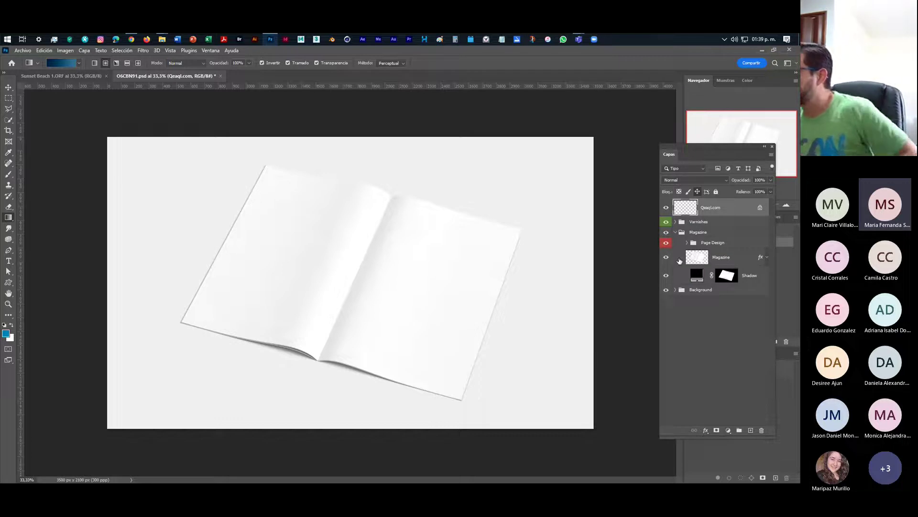
Expand the Varnishes and Page Design groups and open the upper page's smart object, Page Design.psb, without colour management.
{"action": "left_click", "coordinate": [674, 223]}
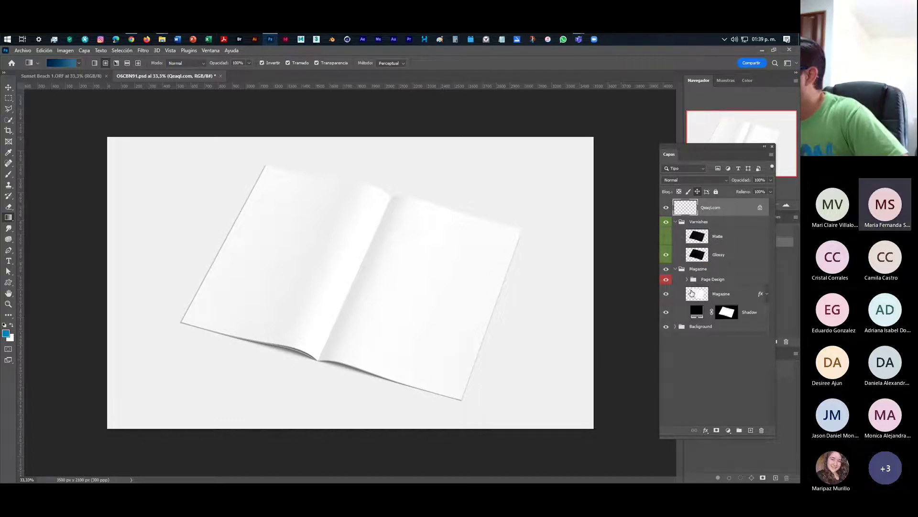
{"action": "left_click", "coordinate": [674, 327]}
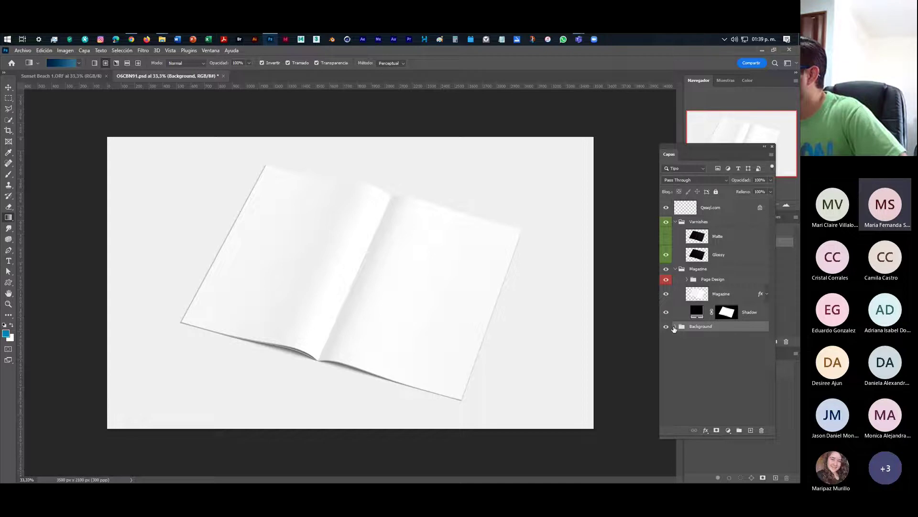
{"action": "left_click", "coordinate": [675, 326]}
{"action": "left_click", "coordinate": [676, 327]}
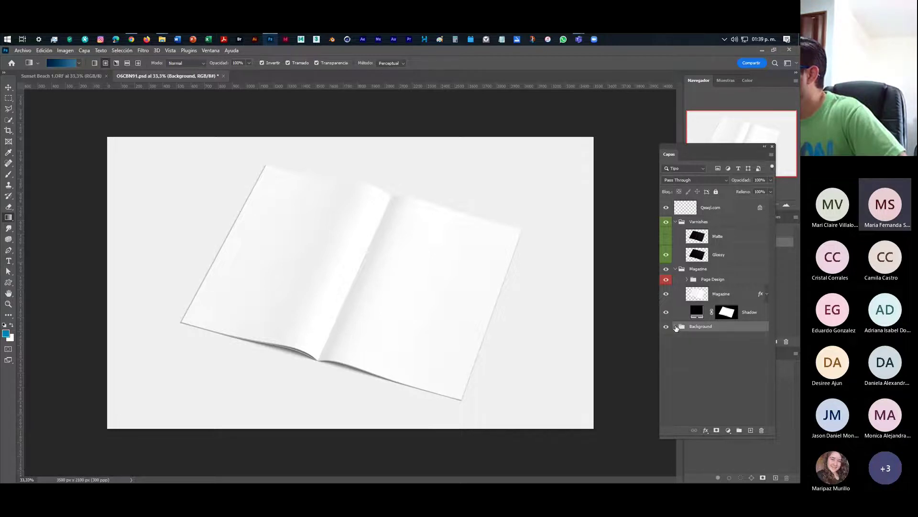
{"action": "left_click", "coordinate": [687, 280]}
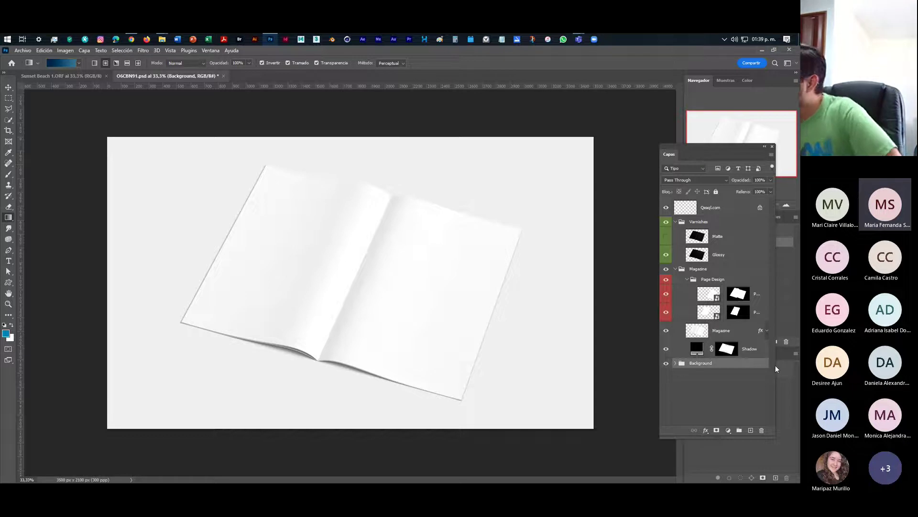
{"action": "double_click", "coordinate": [709, 292]}
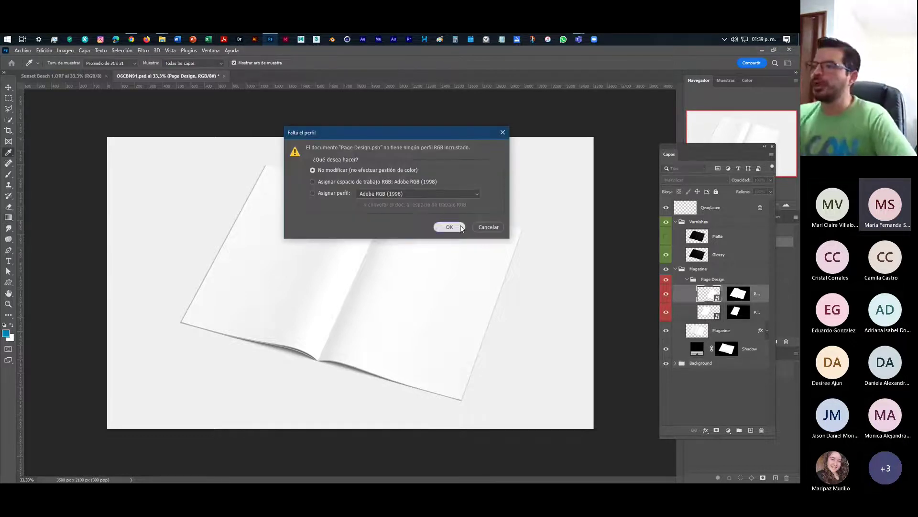
{"action": "left_click", "coordinate": [449, 227]}
{"action": "key", "text": "g"}
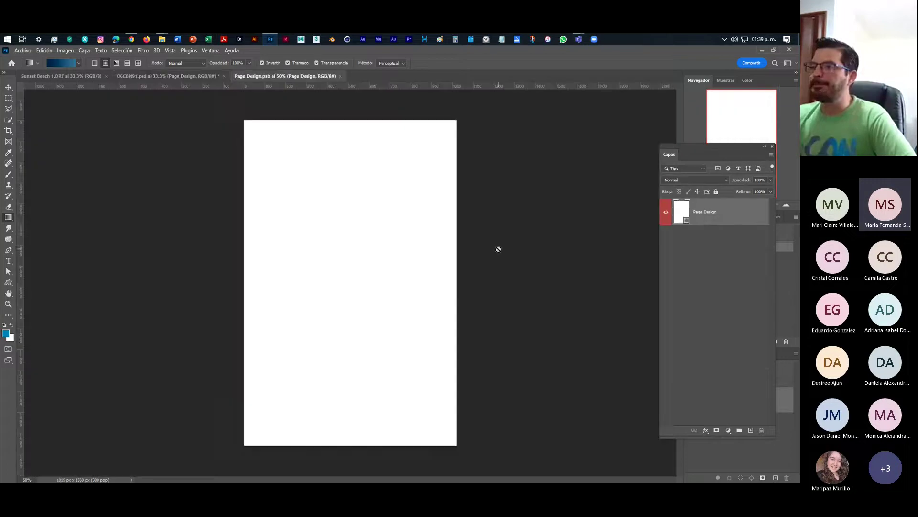
Open MicrosoftTeams-image.png and WhatsApp Image 2022-04-26 at 1.17.17 PM.jpeg from the Clase 15 folder, keeping their embedded colour profiles.
{"action": "left_click", "coordinate": [23, 50]}
{"action": "left_click", "coordinate": [35, 68]}
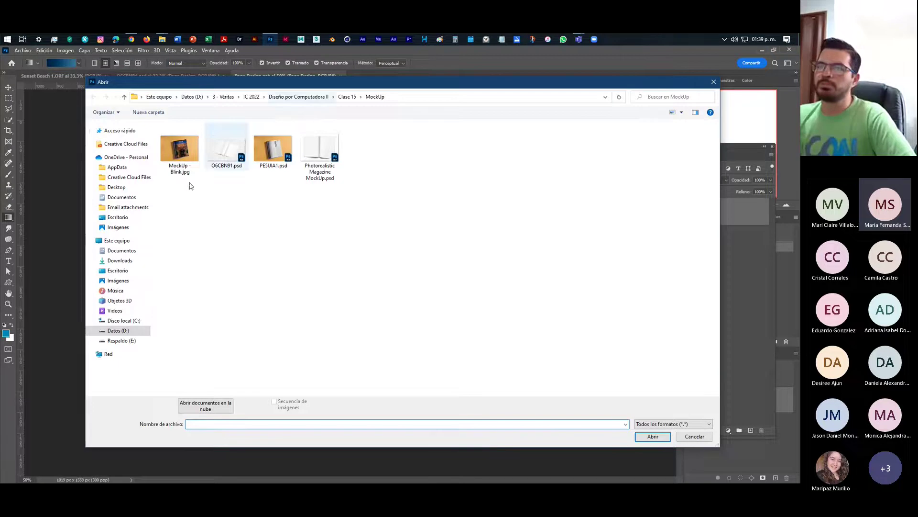
{"action": "left_click", "coordinate": [348, 97]}
{"action": "left_click", "coordinate": [366, 144]}
{"action": "left_click", "coordinate": [320, 144], "text": "ctrl"}
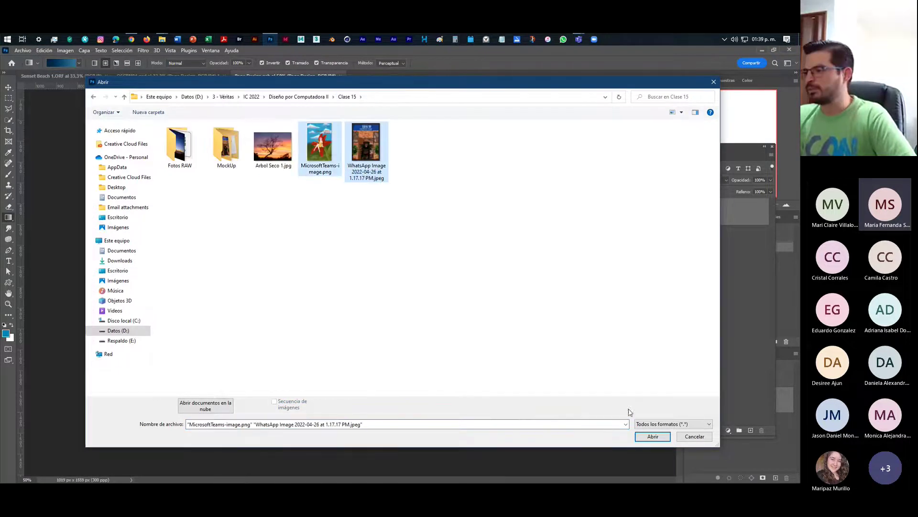
{"action": "left_click", "coordinate": [639, 436]}
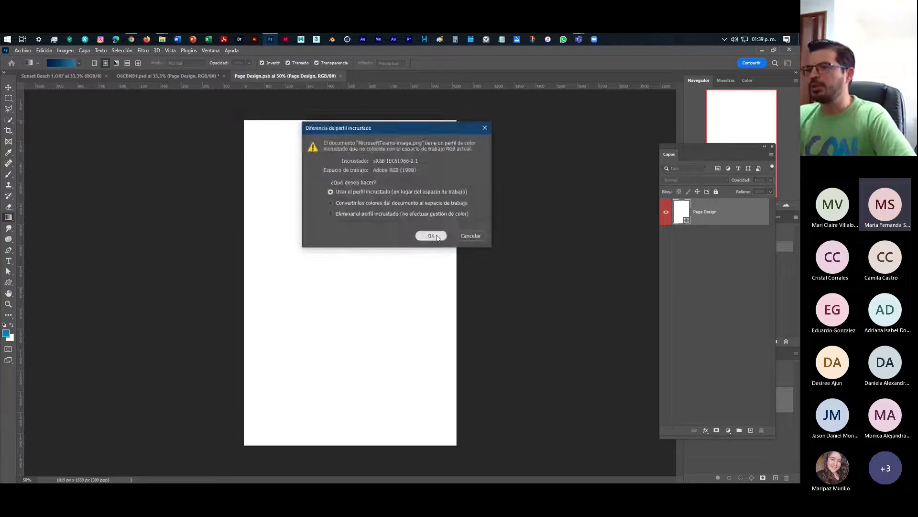
{"action": "left_click", "coordinate": [436, 234]}
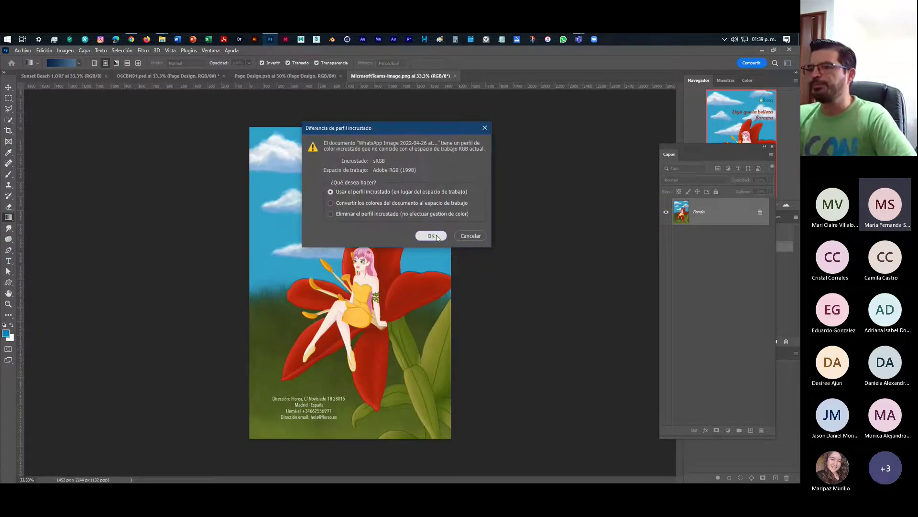
{"action": "left_click", "coordinate": [432, 236]}
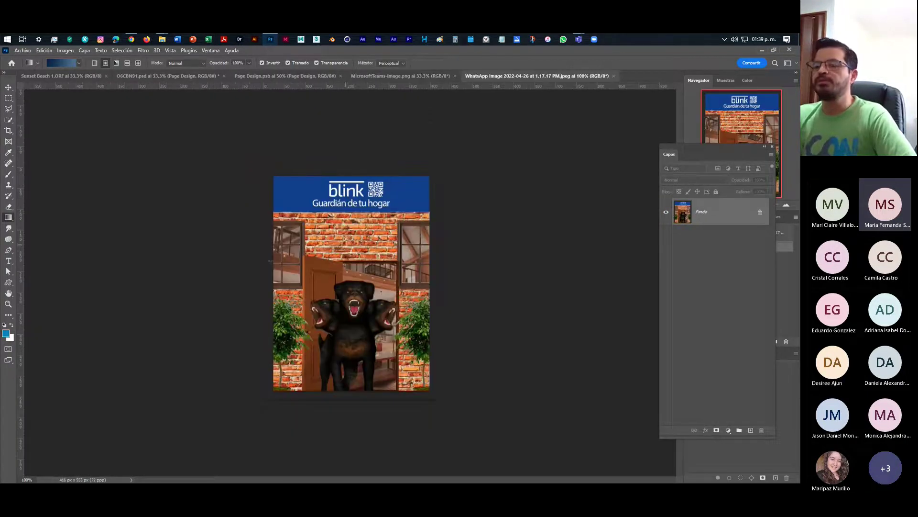
Copy the blink poster into Page Design.psb with the Move tool and enlarge it to about 275% to cover most of the page.
{"action": "left_click", "coordinate": [8, 88]}
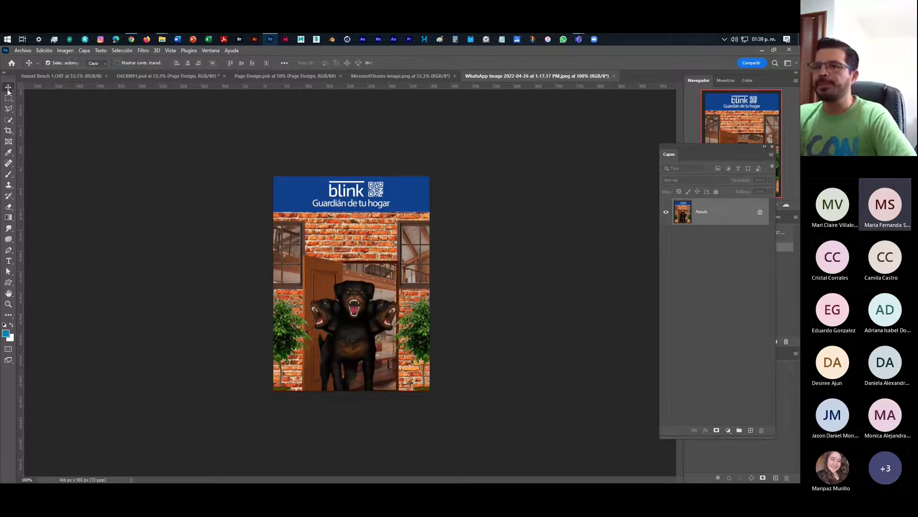
{"action": "mouse_move", "coordinate": [340, 286]}
{"action": "left_mouse_down"}
{"action": "mouse_move", "coordinate": [281, 150]}
{"action": "mouse_move", "coordinate": [276, 77]}
{"action": "mouse_move", "coordinate": [348, 287]}
{"action": "left_mouse_up"}
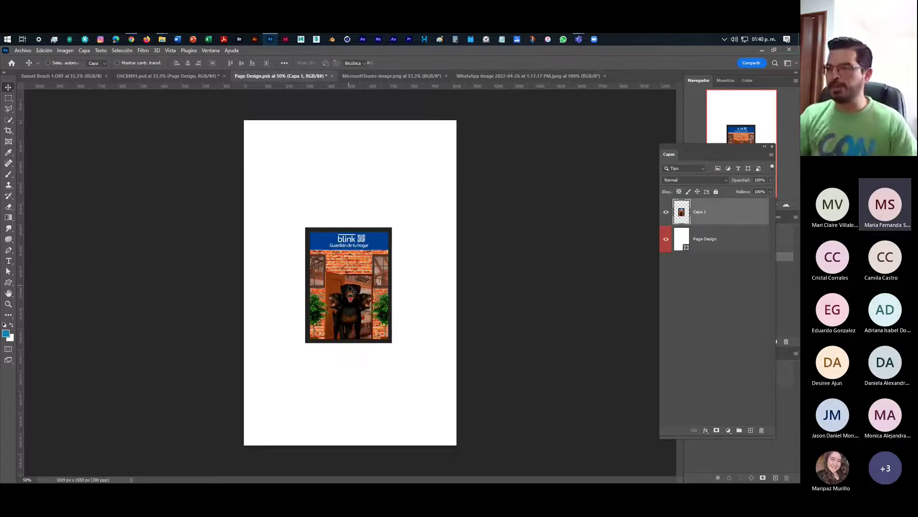
{"action": "key", "text": "ctrl+t"}
{"action": "left_click_drag", "start_coordinate": [392, 343], "coordinate": [470, 446]}
{"action": "left_click_drag", "start_coordinate": [304, 226], "coordinate": [223, 137]}
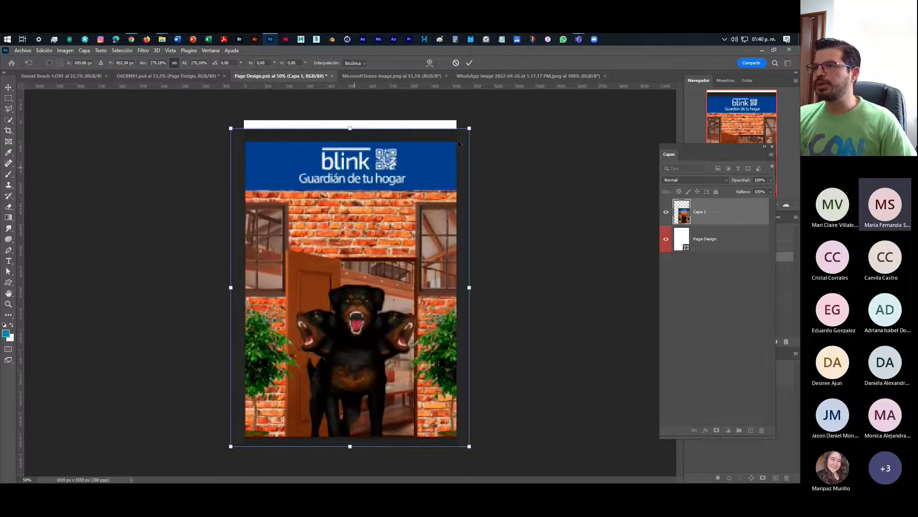
Refine the blink poster's scale to about 292%, position its artwork across the full page width, and apply the transformation.
{"action": "left_click_drag", "start_coordinate": [469, 128], "coordinate": [456, 146]}
{"action": "left_click_drag", "start_coordinate": [393, 195], "coordinate": [400, 161]}
{"action": "left_click_drag", "start_coordinate": [446, 411], "coordinate": [464, 427]}
{"action": "left_click_drag", "start_coordinate": [410, 378], "coordinate": [414, 399]}
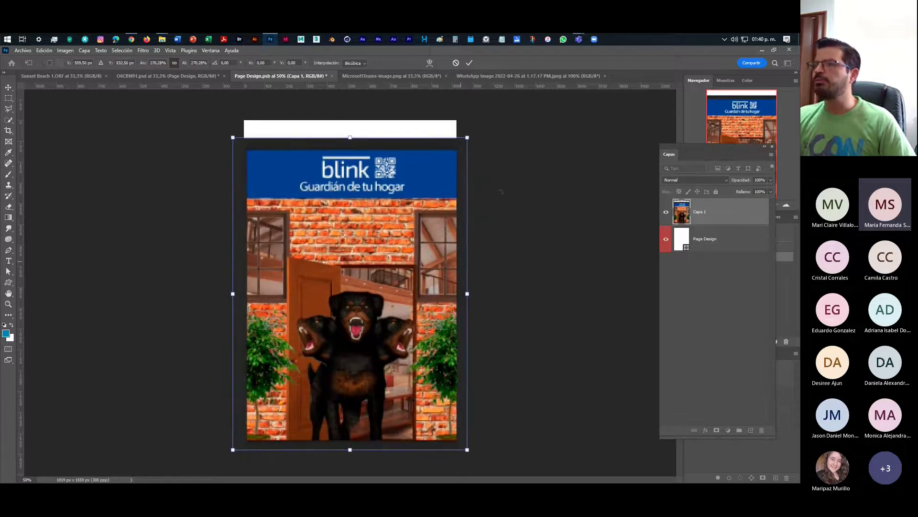
{"action": "left_click_drag", "start_coordinate": [467, 137], "coordinate": [486, 111]}
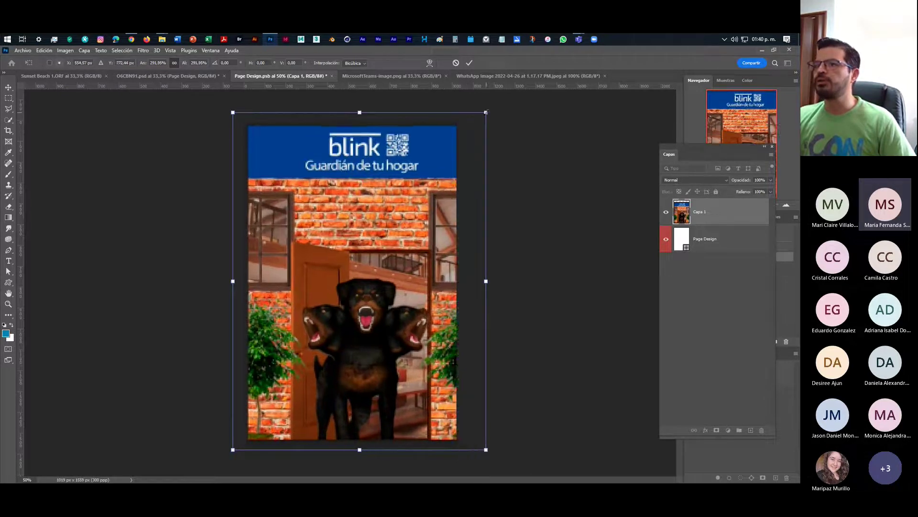
{"action": "left_click_drag", "start_coordinate": [435, 172], "coordinate": [425, 167]}
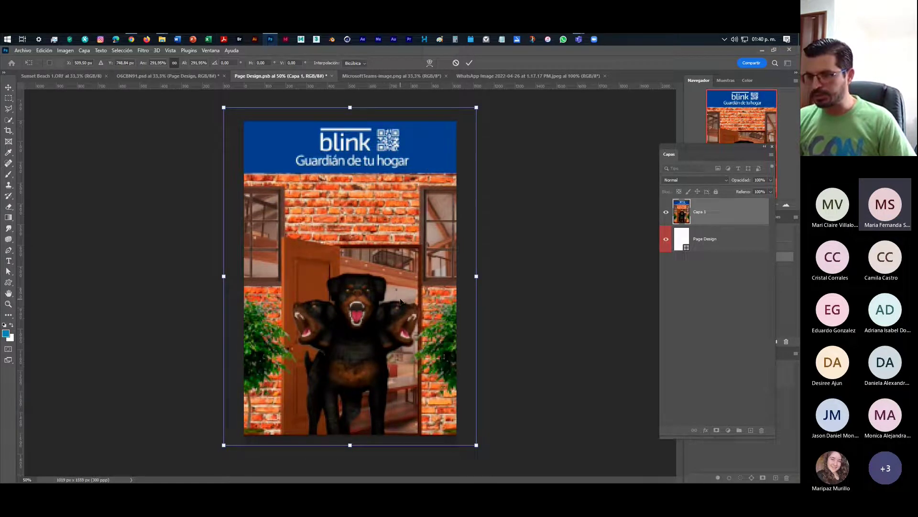
{"action": "key", "text": "Left"}
{"action": "key", "text": "Left"}
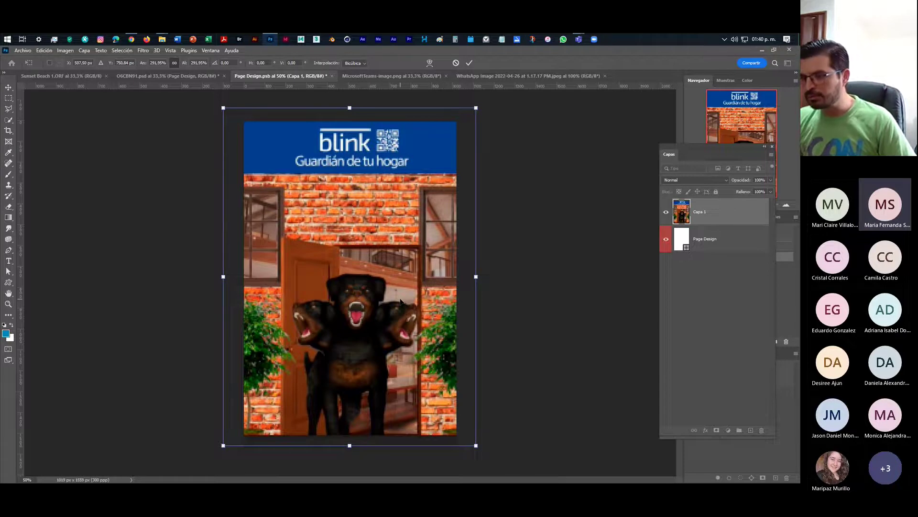
{"action": "key", "text": "Return"}
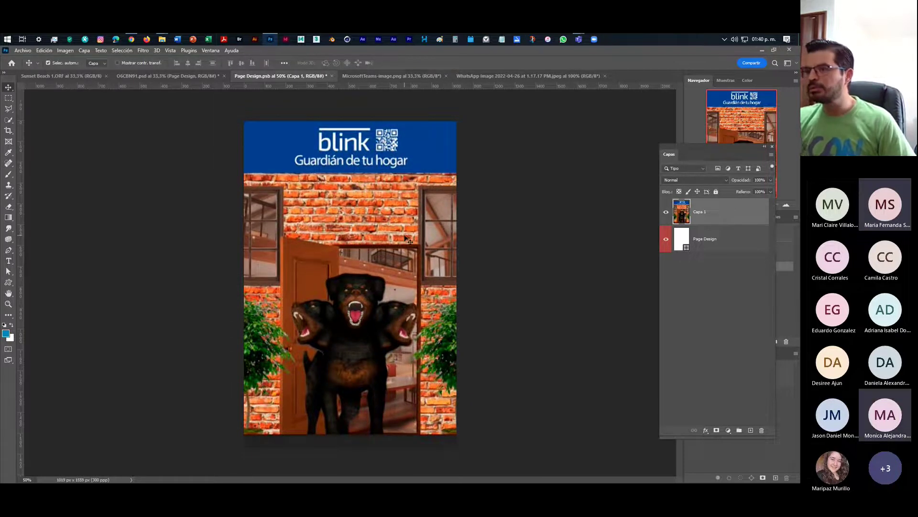
Nudge the blink poster vertically until the gaps above and below it on the page are balanced.
{"action": "key", "text": "shift+Down"}
{"action": "key", "text": "shift+Down"}
{"action": "key", "text": "shift+Down"}
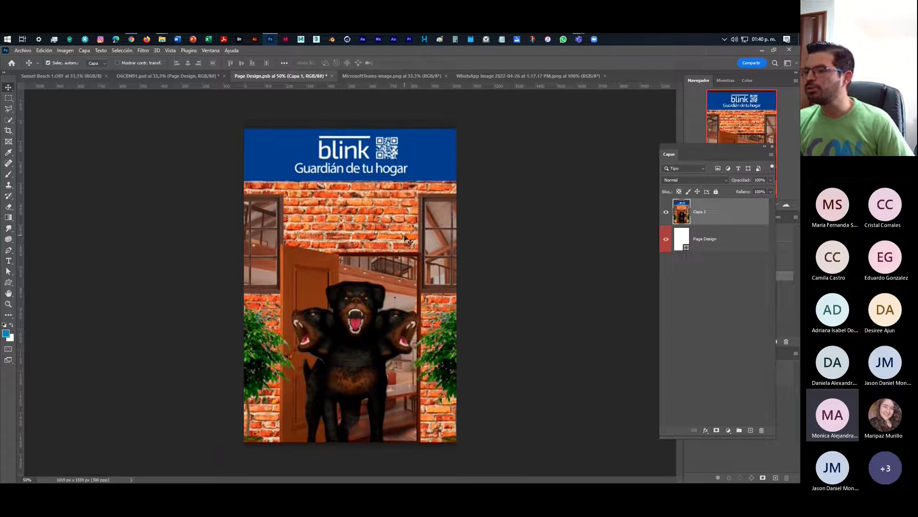
{"action": "key", "text": "shift+Up"}
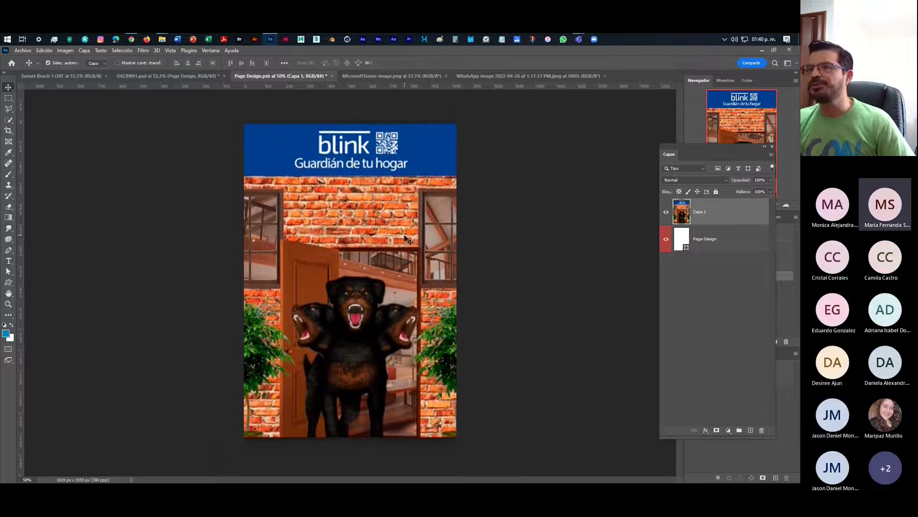
{"action": "key", "text": "Down"}
{"action": "key", "text": "Down"}
{"action": "key", "text": "Down"}
{"action": "key", "text": "Down"}
{"action": "key", "text": "Up"}
{"action": "key", "text": "Up"}
{"action": "key", "text": "Up"}
{"action": "key", "text": "Up"}
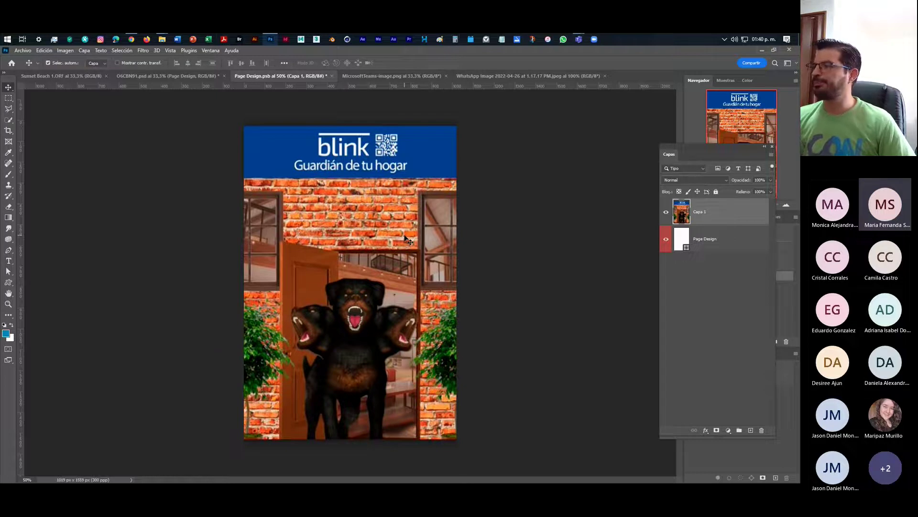
Save Page Design.psb and check the blink poster on the open magazine in O6CBN91.psd.
{"action": "left_click", "coordinate": [42, 48]}
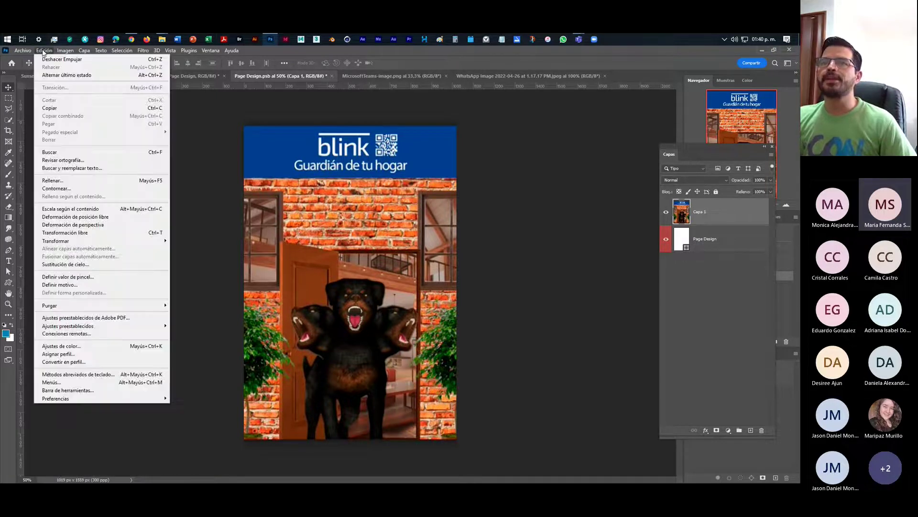
{"action": "left_click", "coordinate": [22, 50]}
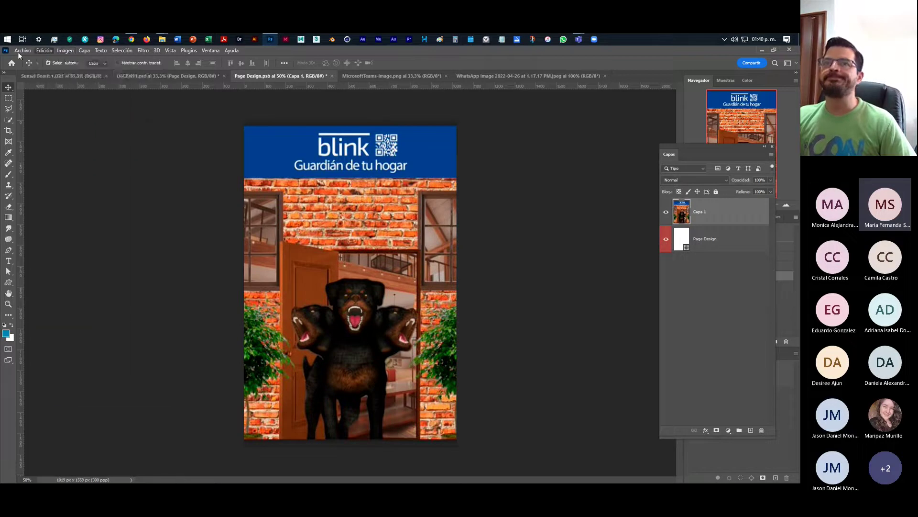
{"action": "left_click", "coordinate": [22, 50]}
{"action": "left_click", "coordinate": [44, 143]}
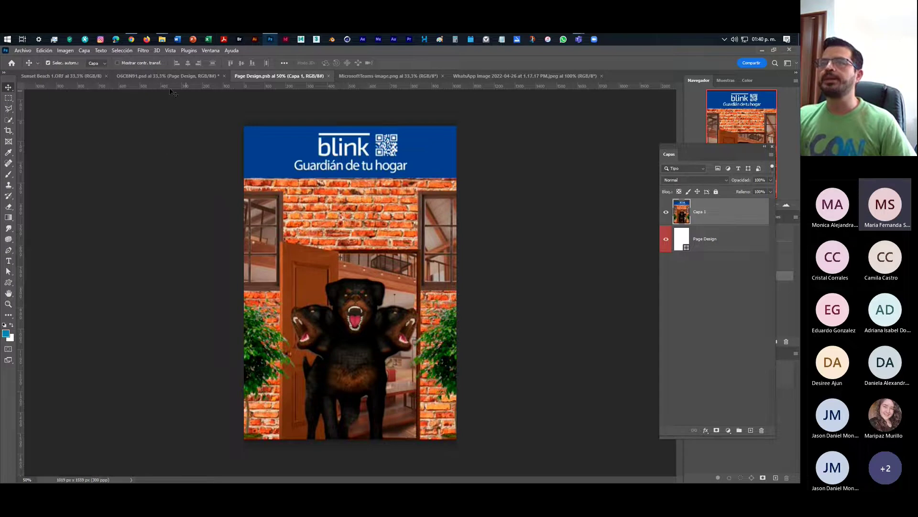
{"action": "left_click", "coordinate": [144, 75]}
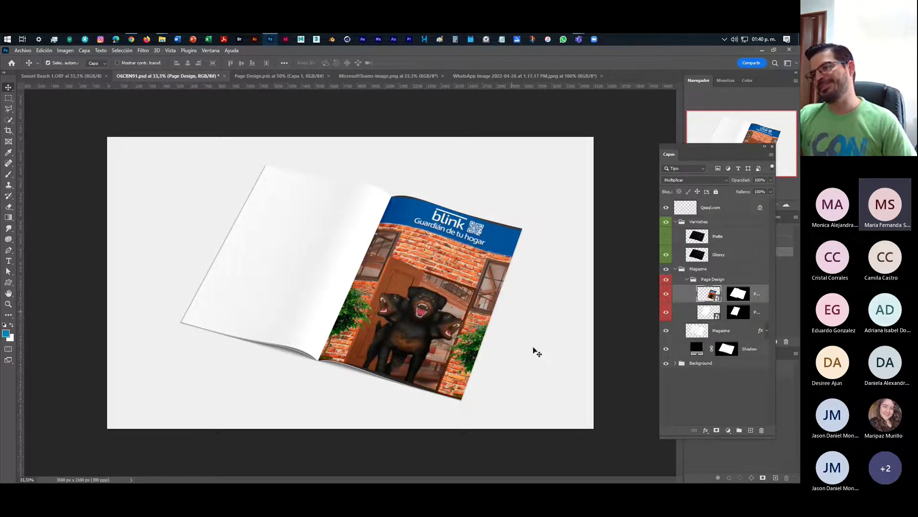
Return to Page Design.psb and enlarge the blink poster by about 104.4% so its artwork fills the page height.
{"action": "left_click", "coordinate": [285, 77]}
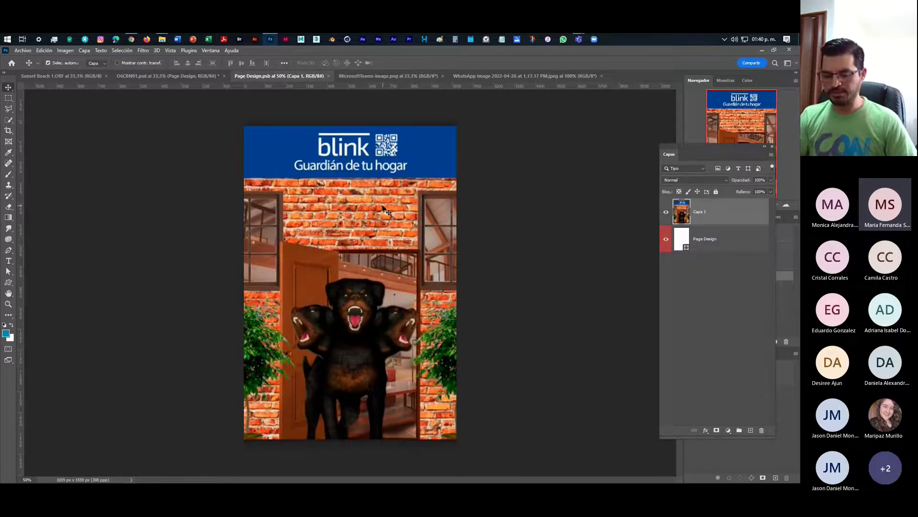
{"action": "key", "text": "ctrl+t"}
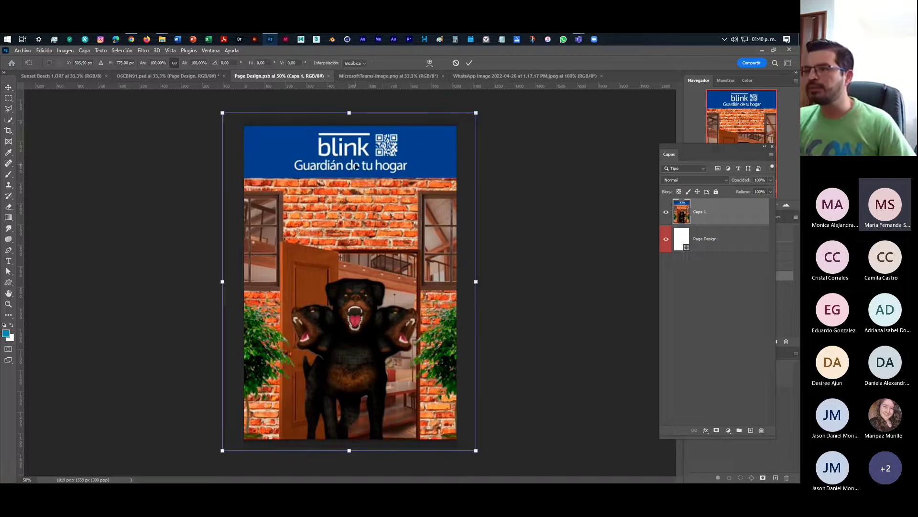
{"action": "mouse_move", "coordinate": [217, 114]}
{"action": "left_mouse_down"}
{"action": "mouse_move", "coordinate": [207, 96]}
{"action": "mouse_move", "coordinate": [217, 122]}
{"action": "mouse_move", "coordinate": [211, 104]}
{"action": "left_mouse_up"}
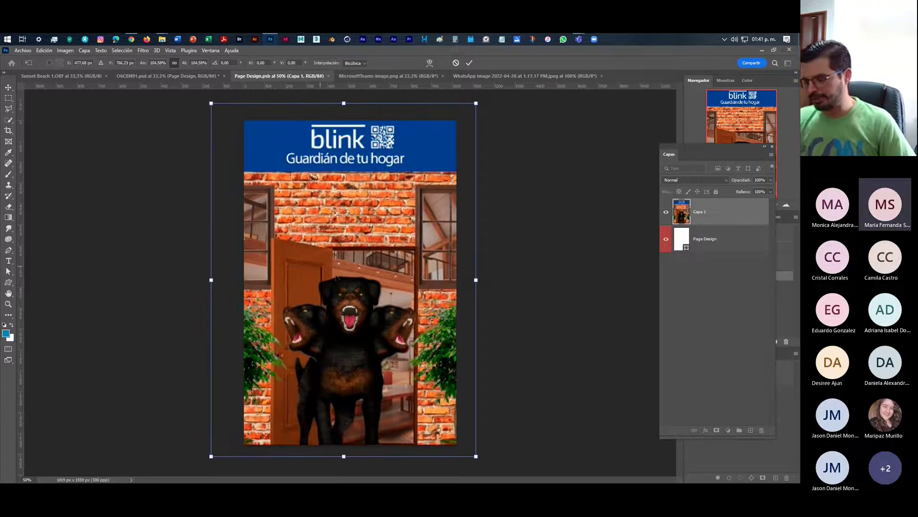
{"action": "left_click_drag", "start_coordinate": [343, 277], "coordinate": [344, 277]}
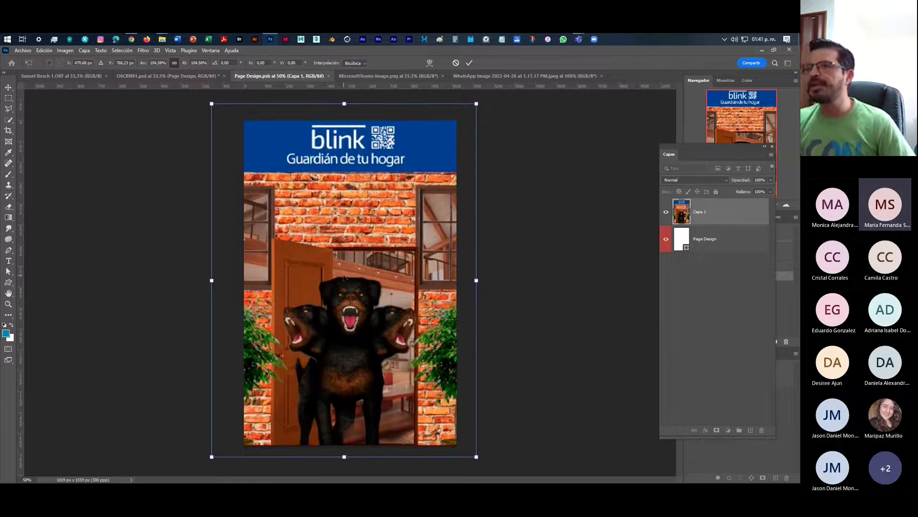
{"action": "left_click_drag", "start_coordinate": [479, 105], "coordinate": [475, 102]}
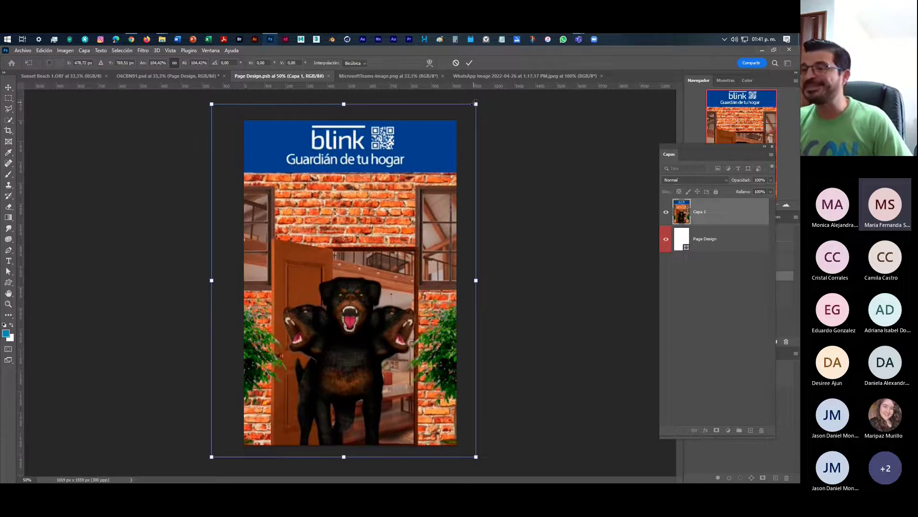
Nudge the enlarged blink poster slightly right to centre it on the page, apply the transformation, and save Page Design.psb.
{"action": "key", "text": "Right"}
{"action": "key", "text": "Right"}
{"action": "key", "text": "Up"}
{"action": "key", "text": "Up"}
{"action": "key", "text": "Right"}
{"action": "key", "text": "Right"}
{"action": "key", "text": "Right"}
{"action": "key", "text": "Right"}
{"action": "key", "text": "Right"}
{"action": "key", "text": "Right"}
{"action": "key", "text": "Up"}
{"action": "key", "text": "Up"}
{"action": "key", "text": "Up"}
{"action": "key", "text": "Up"}
{"action": "key", "text": "Up"}
{"action": "key", "text": "Up"}
{"action": "key", "text": "Up"}
{"action": "key", "text": "Up"}
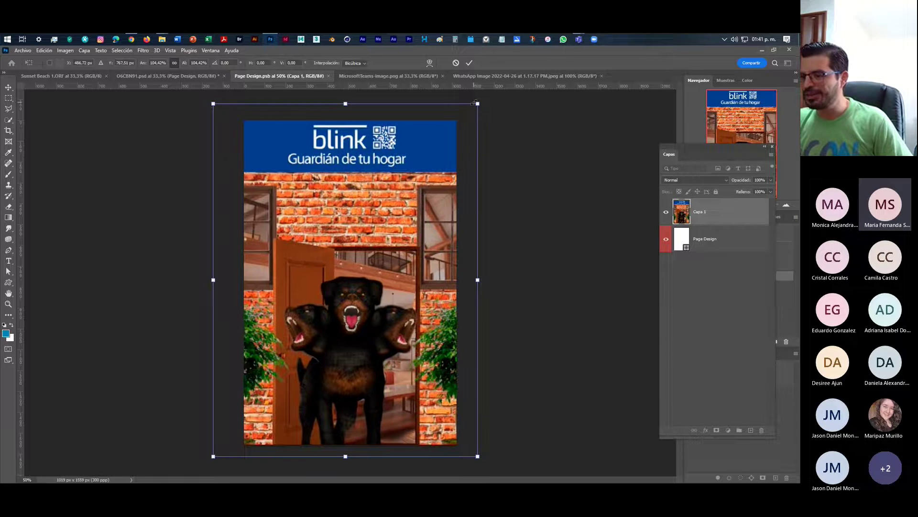
{"action": "key", "text": "Down"}
{"action": "key", "text": "Down"}
{"action": "key", "text": "Down"}
{"action": "key", "text": "Down"}
{"action": "key", "text": "Right"}
{"action": "key", "text": "Right"}
{"action": "key", "text": "Right"}
{"action": "key", "text": "Right"}
{"action": "key", "text": "Right"}
{"action": "key", "text": "Right"}
{"action": "key", "text": "Down"}
{"action": "key", "text": "Down"}
{"action": "key", "text": "Down"}
{"action": "key", "text": "Down"}
{"action": "key", "text": "Down"}
{"action": "key", "text": "Down"}
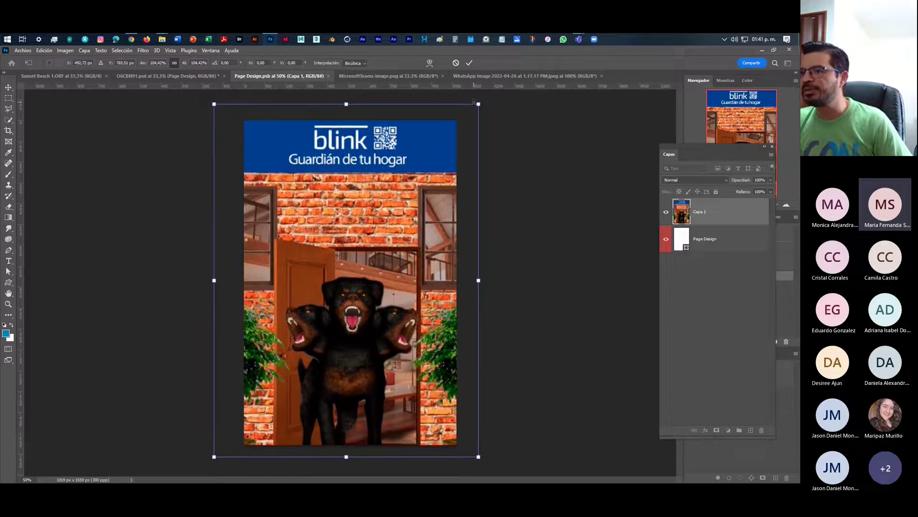
{"action": "key", "text": "Left"}
{"action": "key", "text": "Left"}
{"action": "key", "text": "Return"}
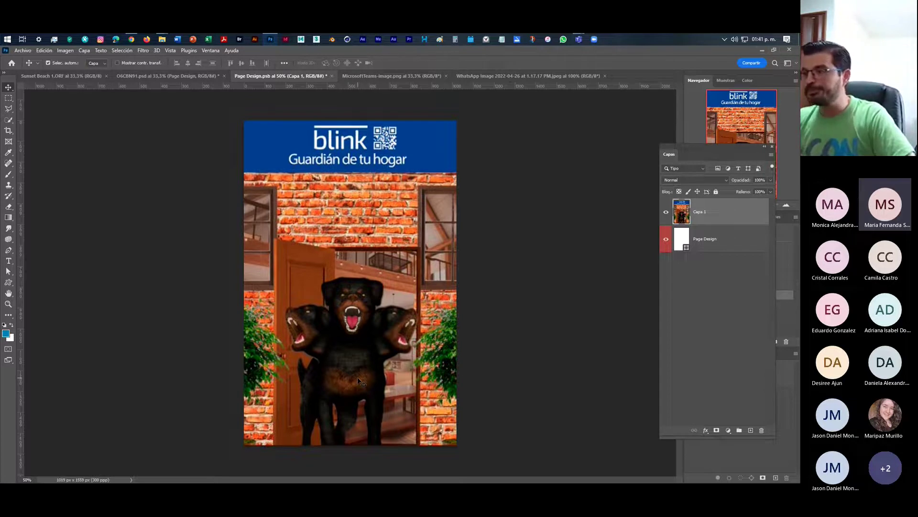
{"action": "left_click", "coordinate": [22, 51]}
{"action": "left_click", "coordinate": [29, 143]}
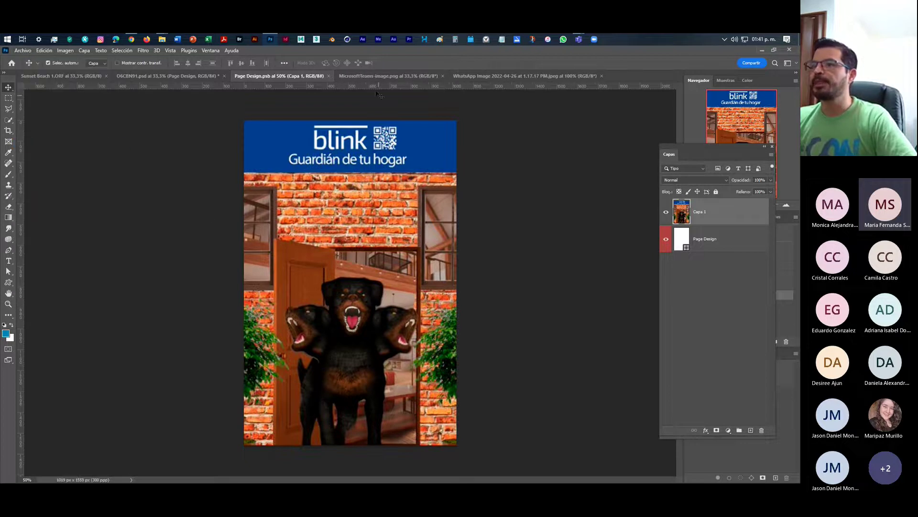
Close Page Design.psb and the WhatsApp poster image, leaving the MicrosoftTeams-image.png flower poster open.
{"action": "left_click", "coordinate": [328, 75]}
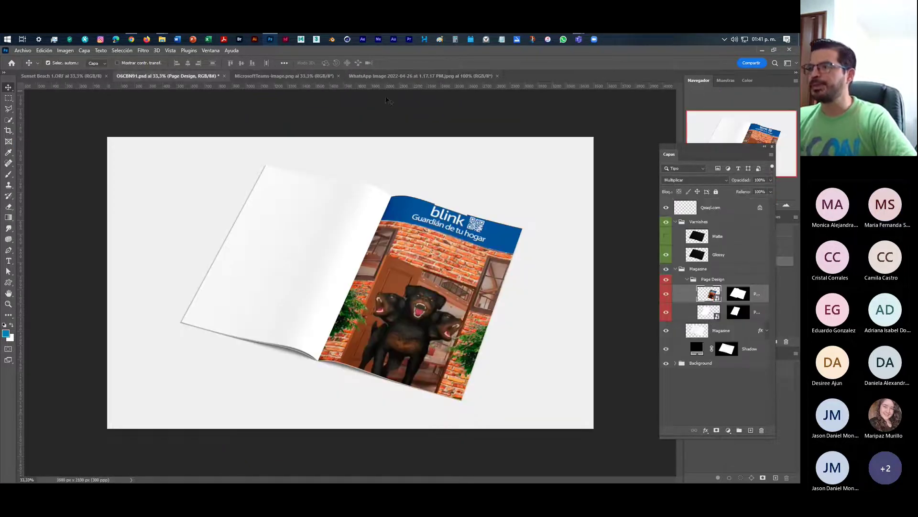
{"action": "left_click", "coordinate": [311, 75]}
{"action": "left_click", "coordinate": [398, 76]}
{"action": "left_click", "coordinate": [497, 76]}
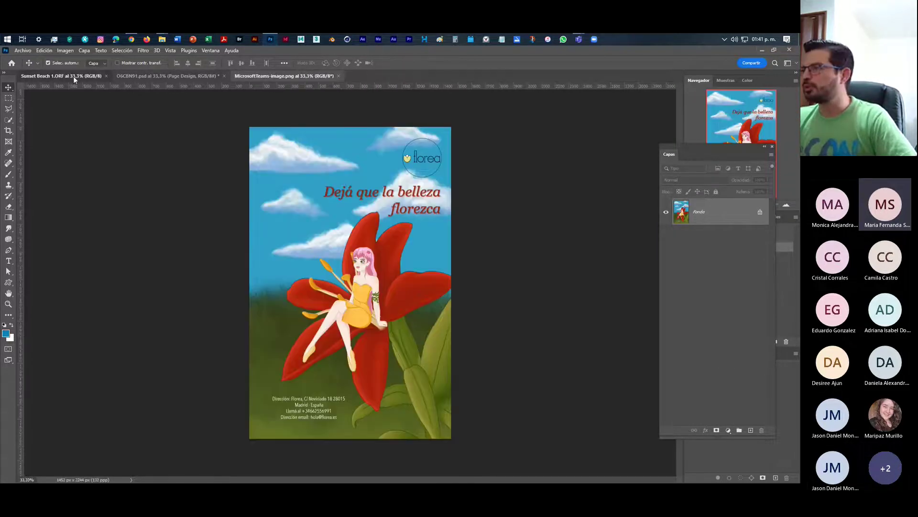
Open the blank page's smart object from O6CBN91.psd, leaving its missing RGB profile unmodified.
{"action": "left_click", "coordinate": [73, 76]}
{"action": "left_click", "coordinate": [176, 77]}
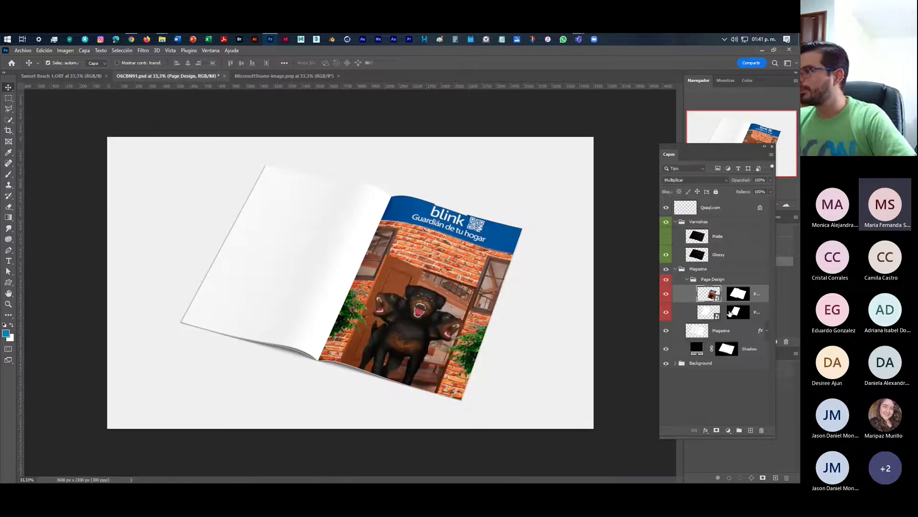
{"action": "double_click", "coordinate": [709, 312]}
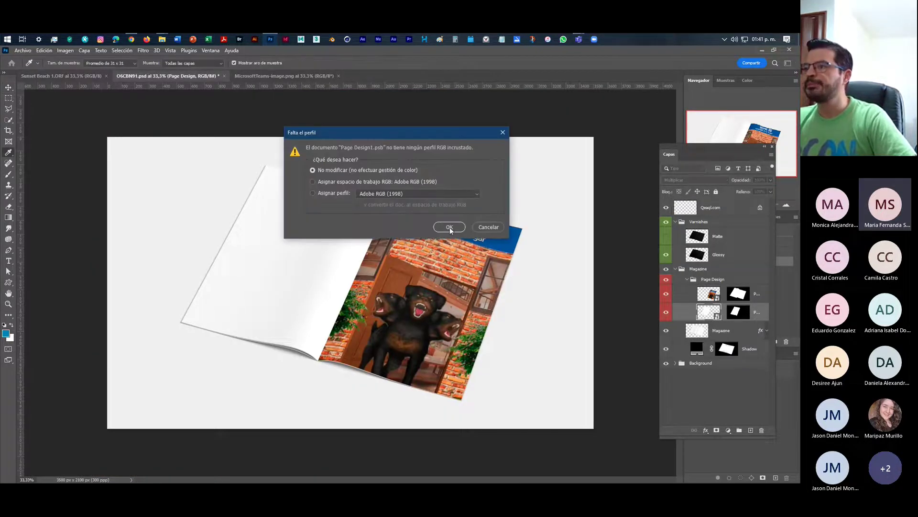
{"action": "left_click", "coordinate": [450, 227]}
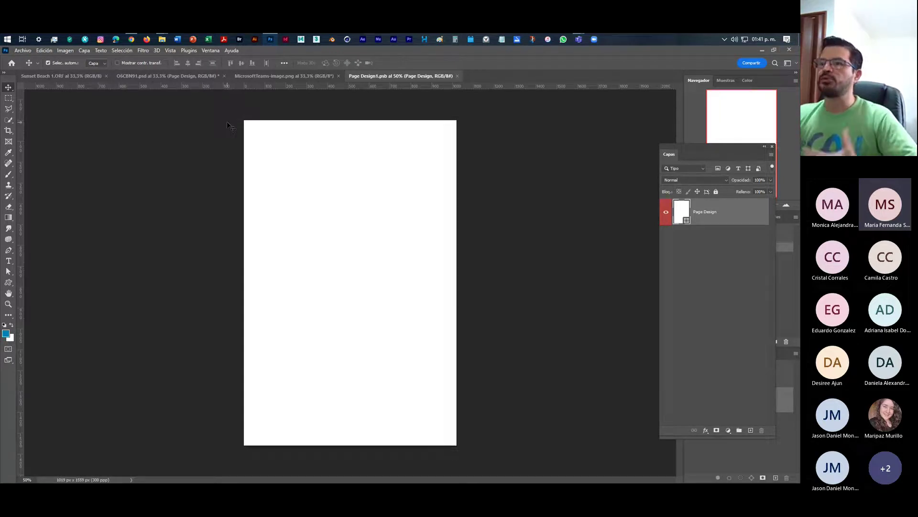
Copy the flower poster from MicrosoftTeams-image.png into Page Design1.psb as a new layer above the page.
{"action": "left_click", "coordinate": [262, 77]}
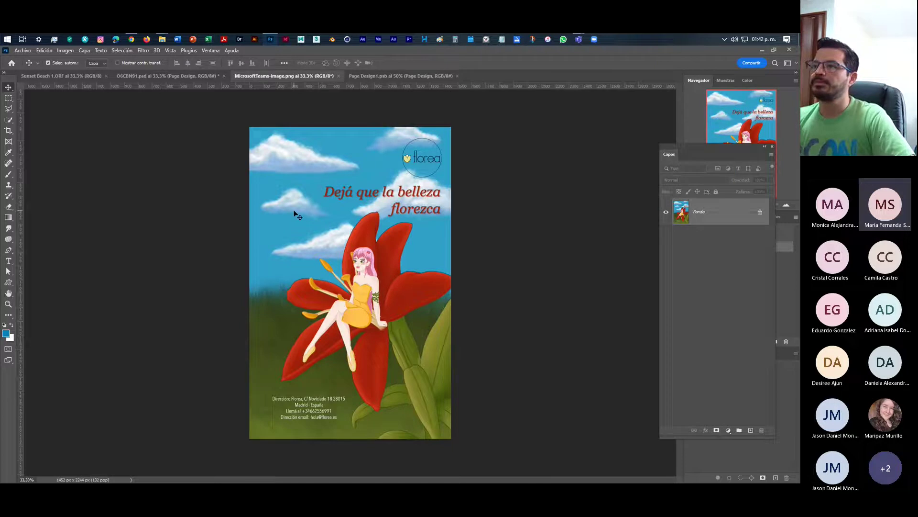
{"action": "left_click", "coordinate": [400, 76]}
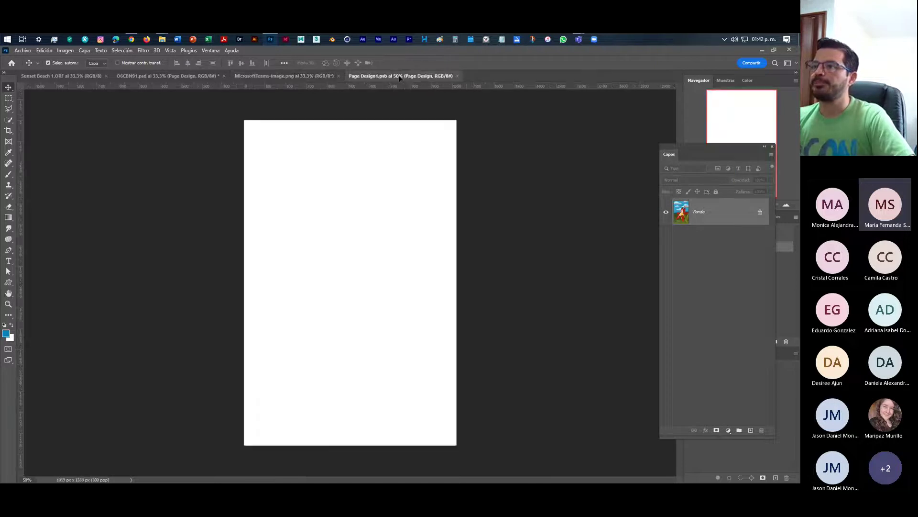
{"action": "left_click_drag", "start_coordinate": [399, 78], "coordinate": [412, 274]}
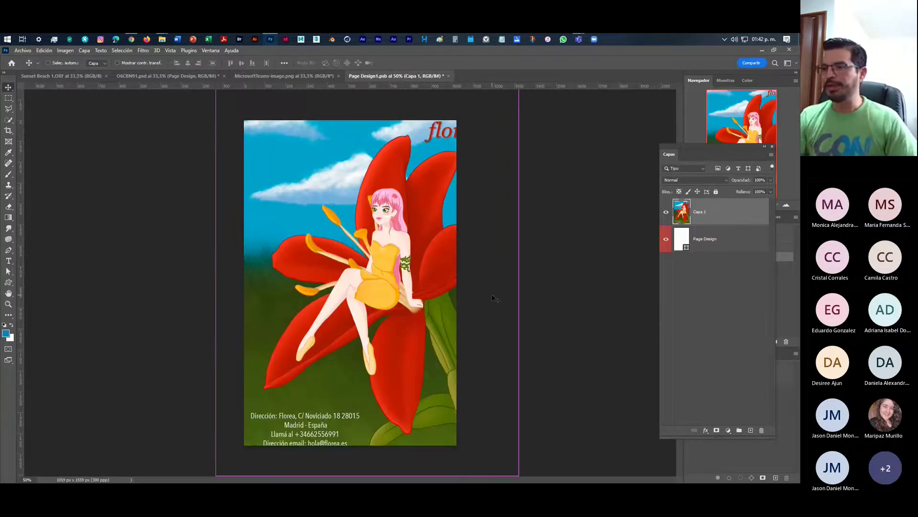
Scale the flower poster down proportionally to about 77.7% and position it over the page.
{"action": "key", "text": "ctrl+t"}
{"action": "key", "text": "ctrl+0"}
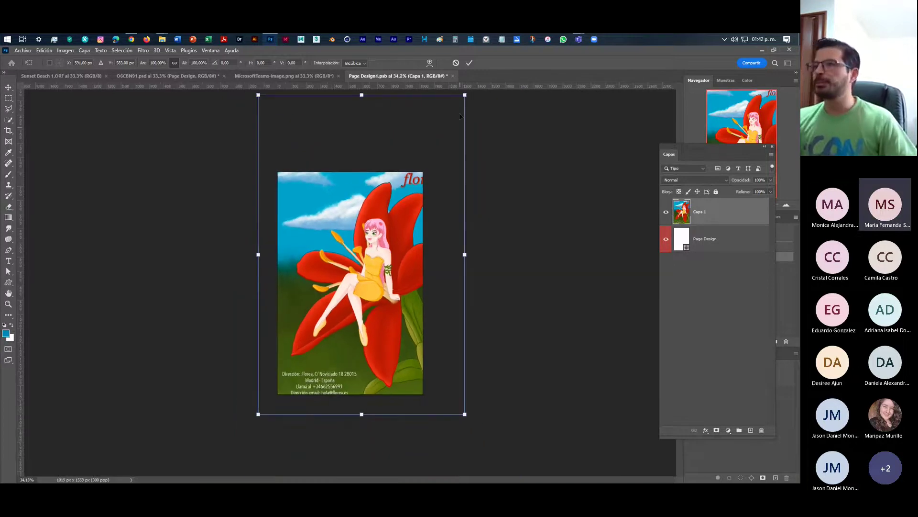
{"action": "left_click_drag", "start_coordinate": [465, 94], "coordinate": [414, 161]}
{"action": "left_click_drag", "start_coordinate": [360, 274], "coordinate": [371, 267]}
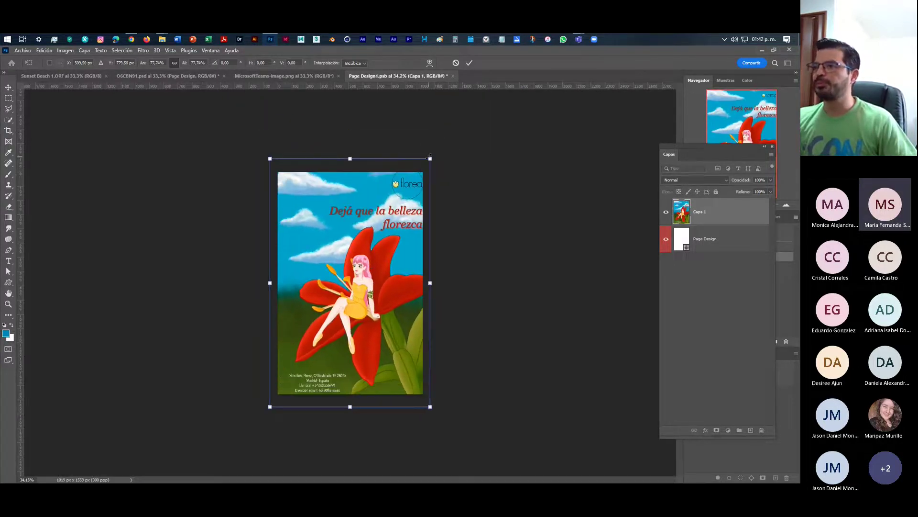
Reduce the flower poster further to about 71.5%, centre it so it just covers the page, and apply the transformation.
{"action": "left_click_drag", "start_coordinate": [430, 157], "coordinate": [423, 169]}
{"action": "left_click_drag", "start_coordinate": [393, 221], "coordinate": [394, 218]}
{"action": "left_click_drag", "start_coordinate": [274, 398], "coordinate": [276, 396]}
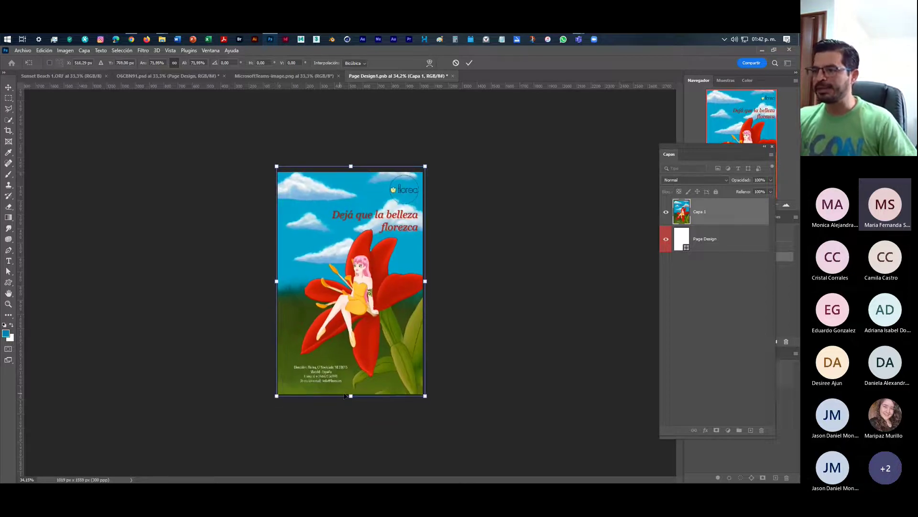
{"action": "left_click_drag", "start_coordinate": [335, 310], "coordinate": [335, 313]}
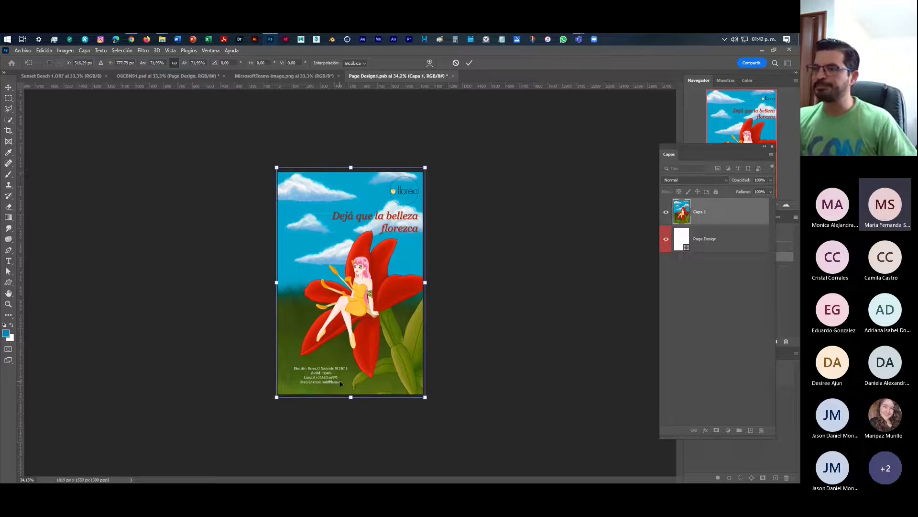
{"action": "left_click_drag", "start_coordinate": [424, 167], "coordinate": [423, 169]}
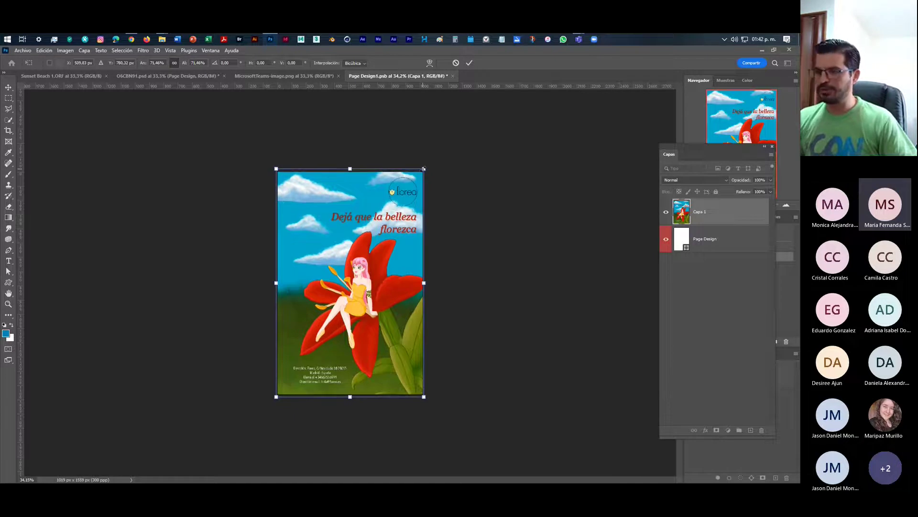
{"action": "key", "text": "Return"}
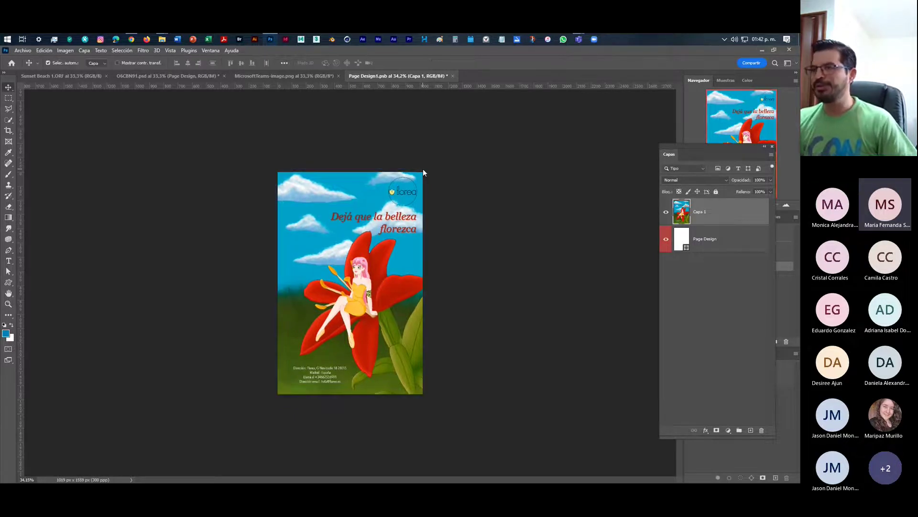
{"action": "scroll", "coordinate": [360, 380], "scroll_direction": "up", "scroll_amount": 2}
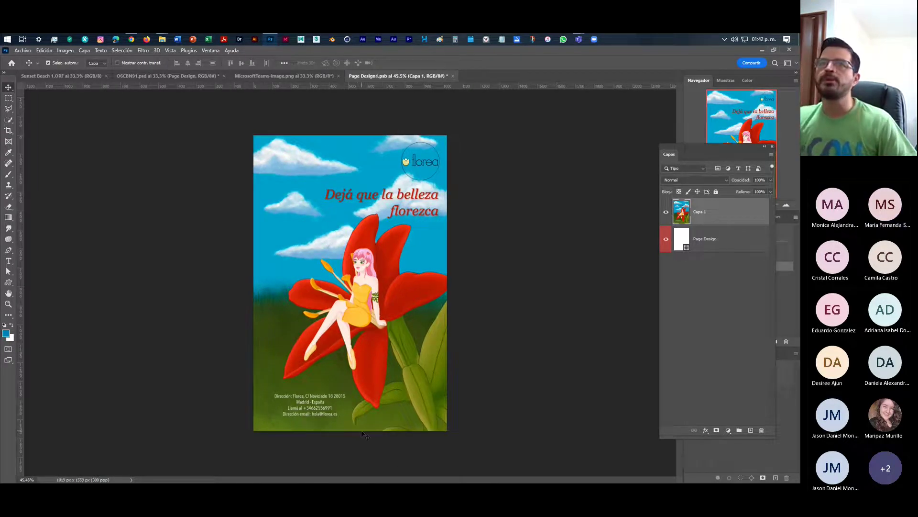
Save Page Design1.psb and check the flower poster on the open magazine in O6CBN91.psd.
{"action": "left_click", "coordinate": [23, 51]}
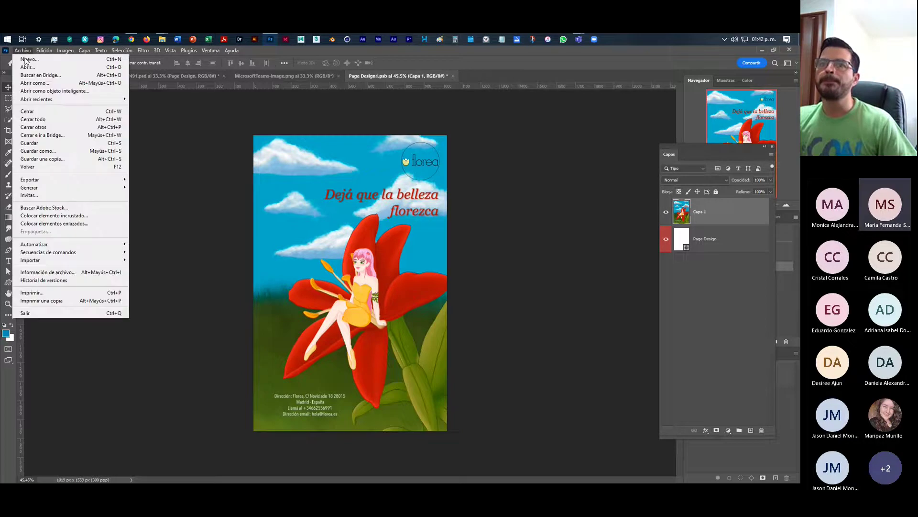
{"action": "left_click", "coordinate": [46, 143]}
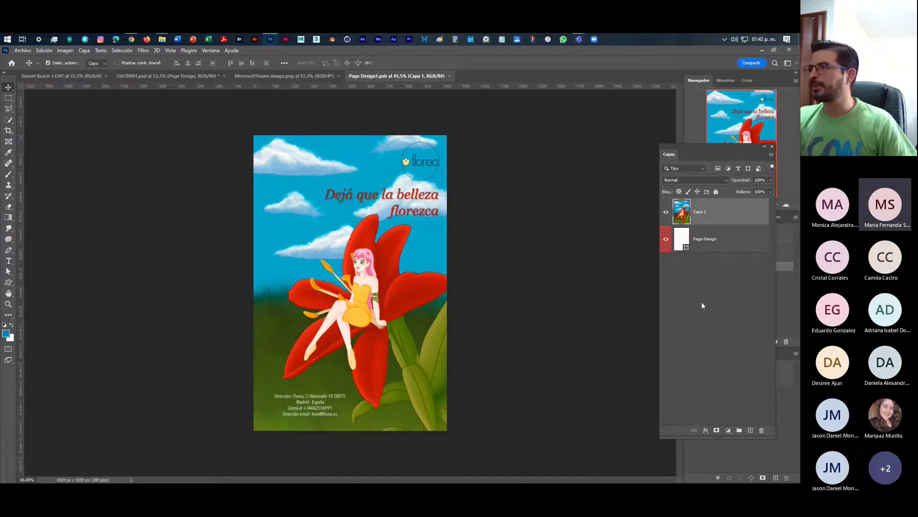
{"action": "left_click", "coordinate": [284, 76]}
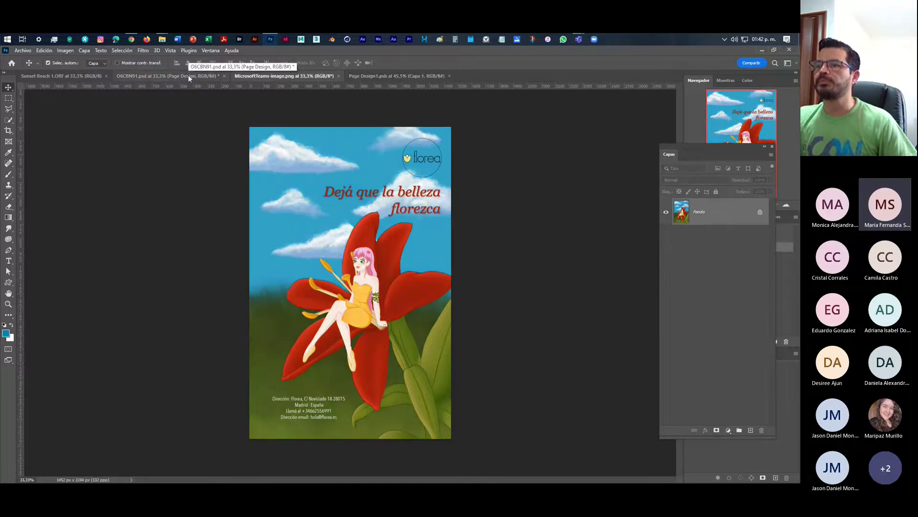
{"action": "left_click", "coordinate": [188, 75]}
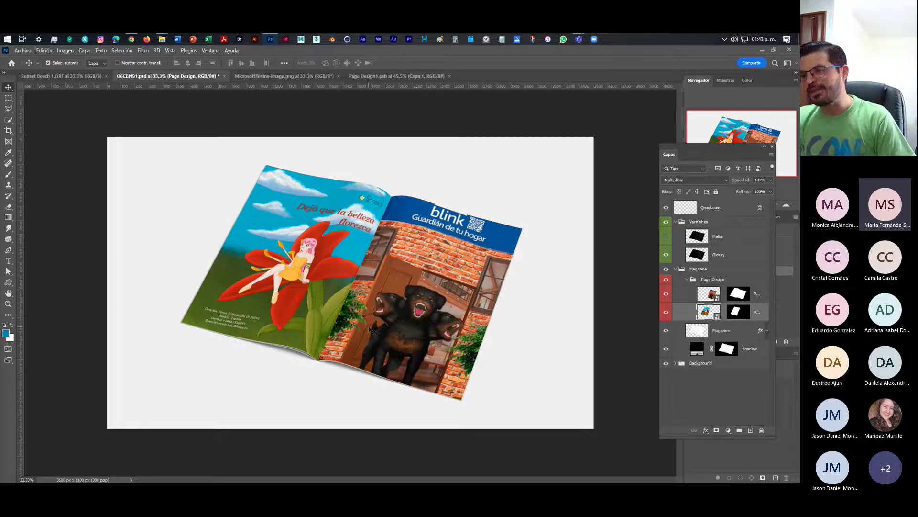
Start saving a copy of the O6CBN91.psd mockup in the MockUp folder in JPEG format.
{"action": "left_click", "coordinate": [22, 51]}
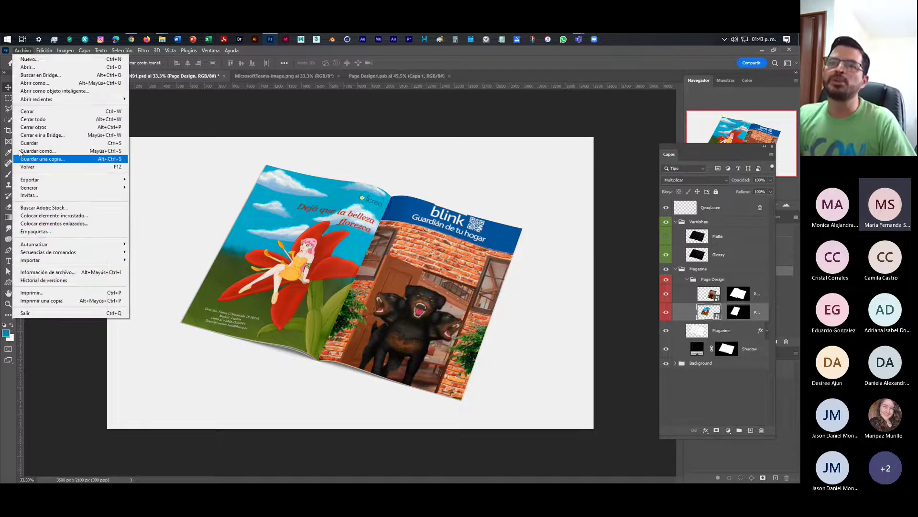
{"action": "left_click", "coordinate": [34, 159]}
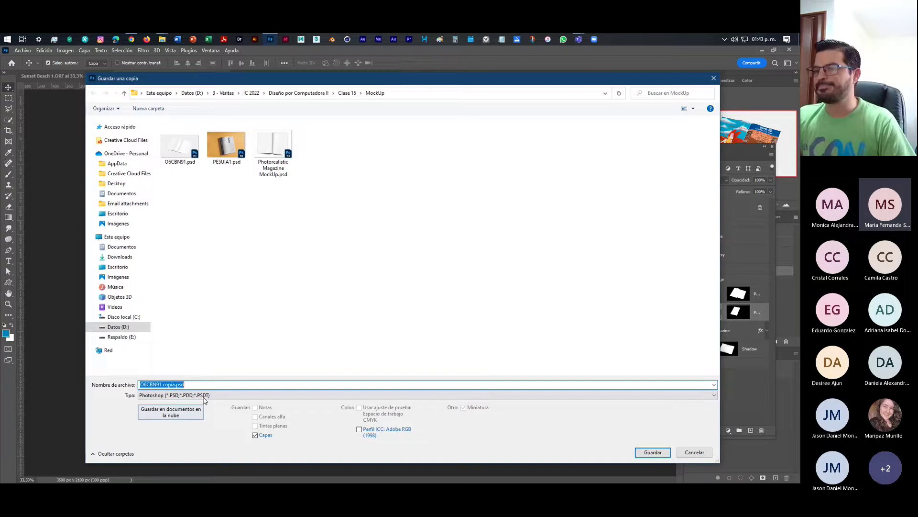
{"action": "left_click", "coordinate": [204, 396]}
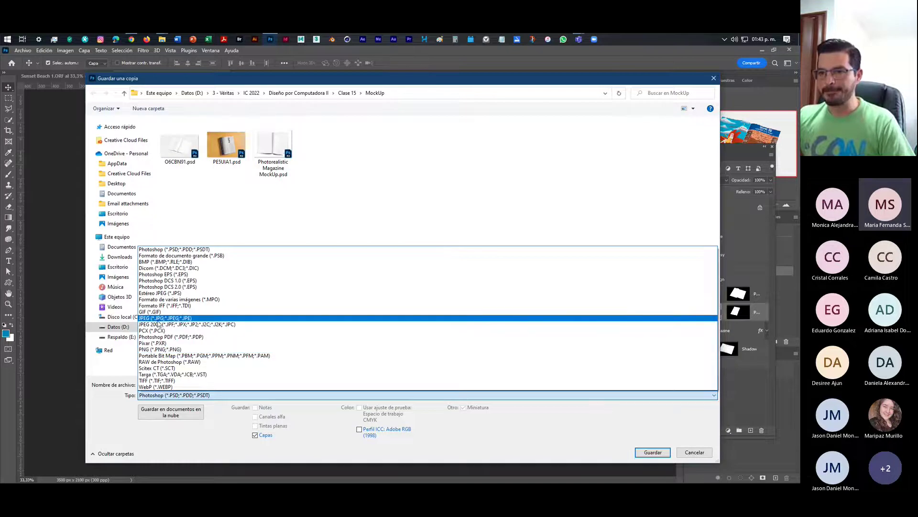
{"action": "left_click", "coordinate": [173, 318]}
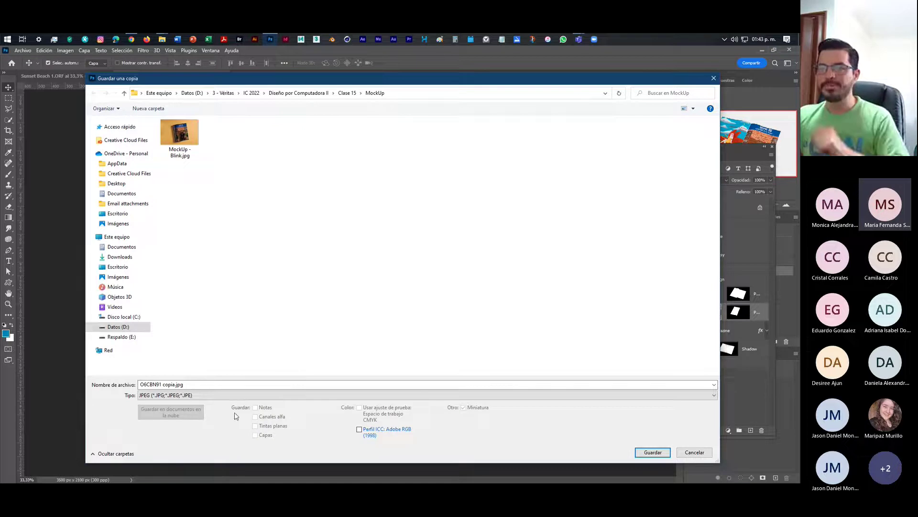
Name the JPEG copy MockUp - Anuncios.jpg and save it with quality 12 (Máxima) and the standard baseline format.
{"action": "double_click", "coordinate": [177, 384]}
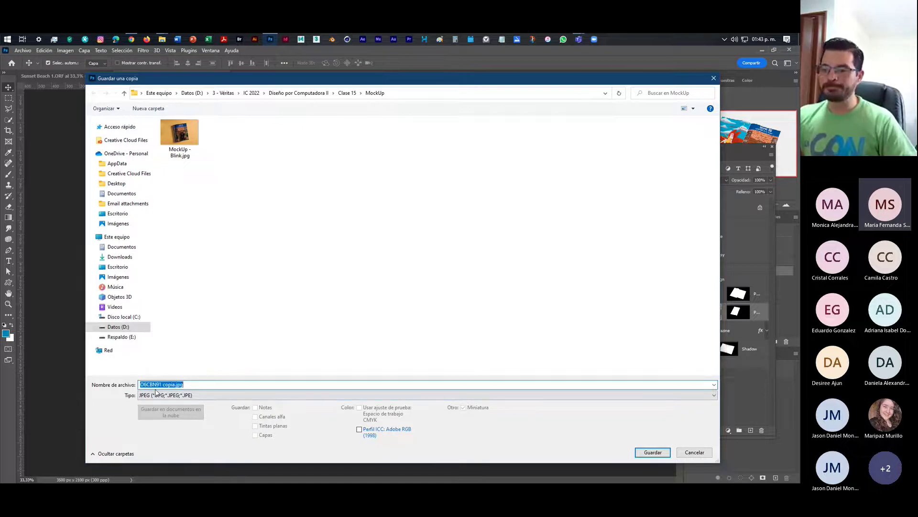
{"action": "key", "text": "Home"}
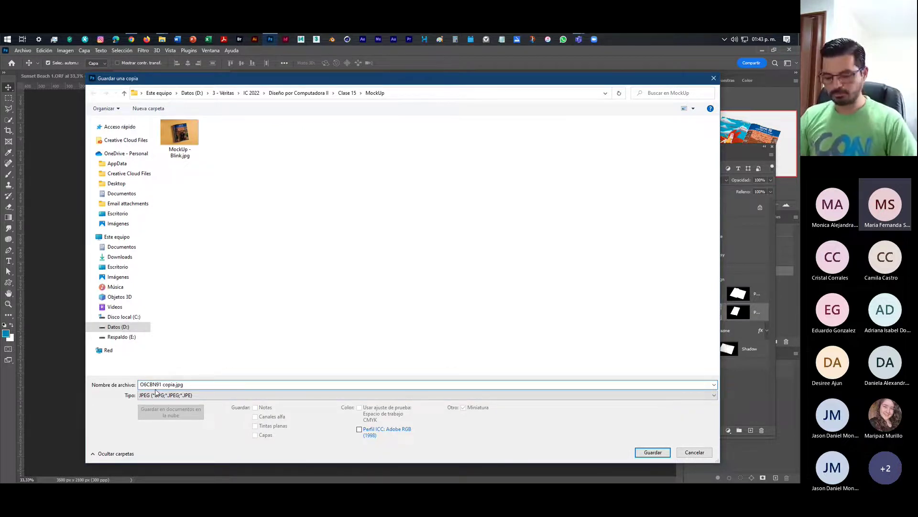
{"action": "key", "text": "shift+Right"}
{"action": "key", "text": "shift+Right"}
{"action": "key", "text": "shift+Right"}
{"action": "key", "text": "shift+Right"}
{"action": "key", "text": "shift+Right"}
{"action": "key", "text": "shift+Right"}
{"action": "key", "text": "shift+Right"}
{"action": "key", "text": "shift+Right"}
{"action": "key", "text": "shift+Right"}
{"action": "key", "text": "shift+Right"}
{"action": "key", "text": "shift+Right"}
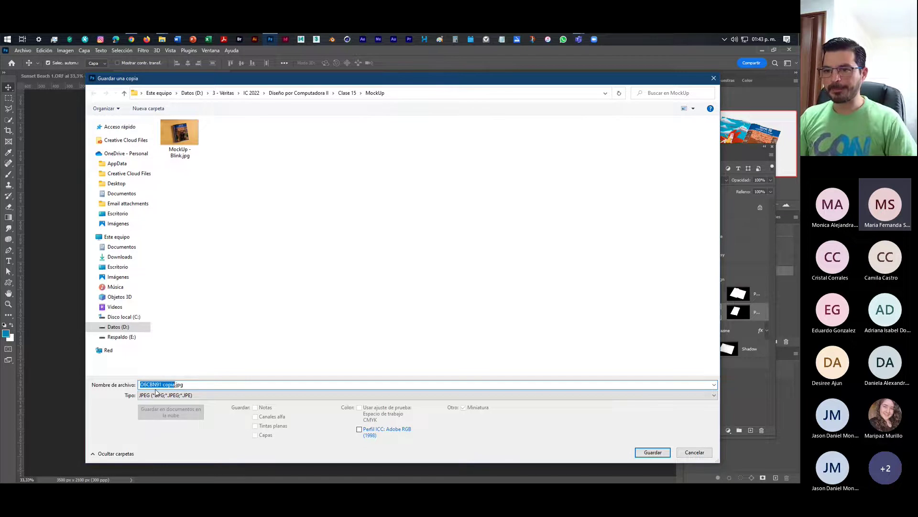
{"action": "type", "text": "Mocu"}
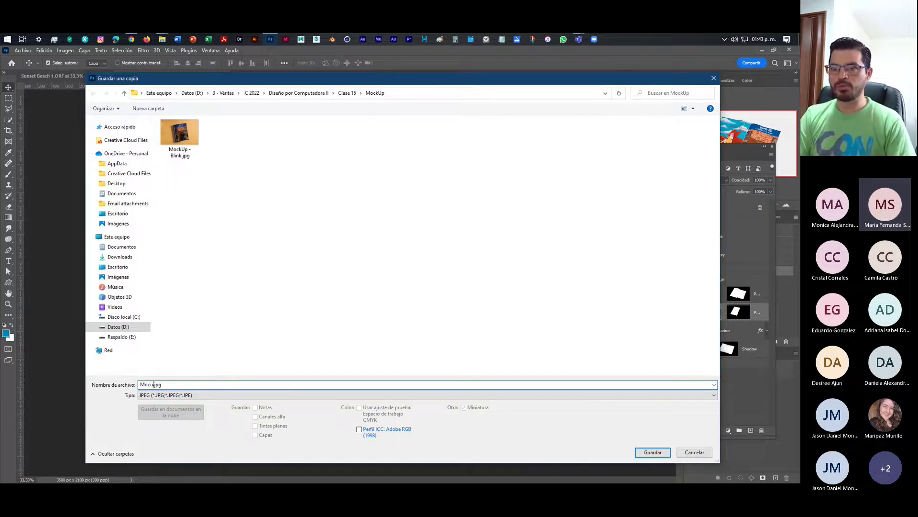
{"action": "key", "text": "BackSpace"}
{"action": "key", "text": "BackSpace"}
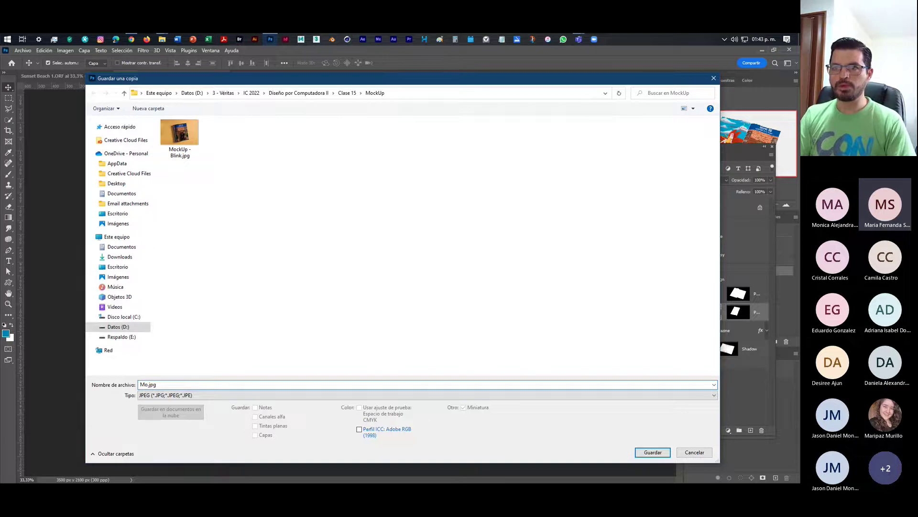
{"action": "type", "text": "ck"}
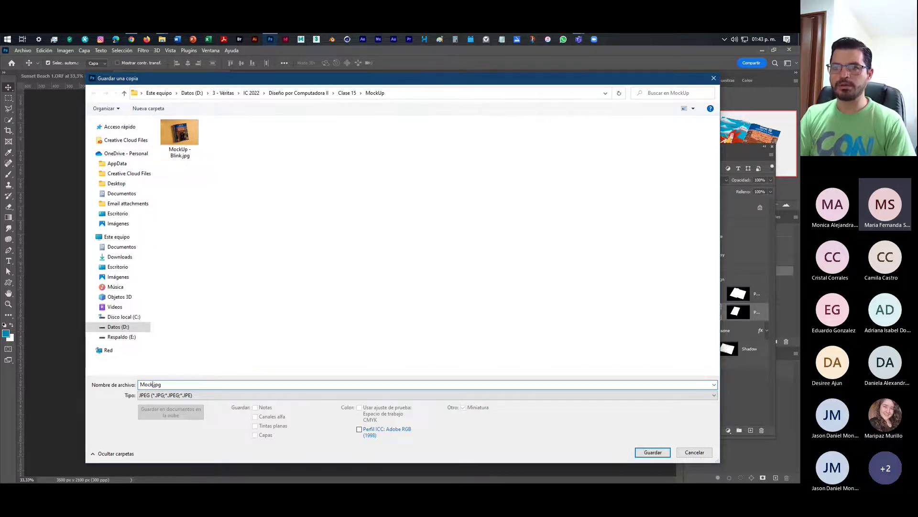
{"action": "type", "text": "Up - "}
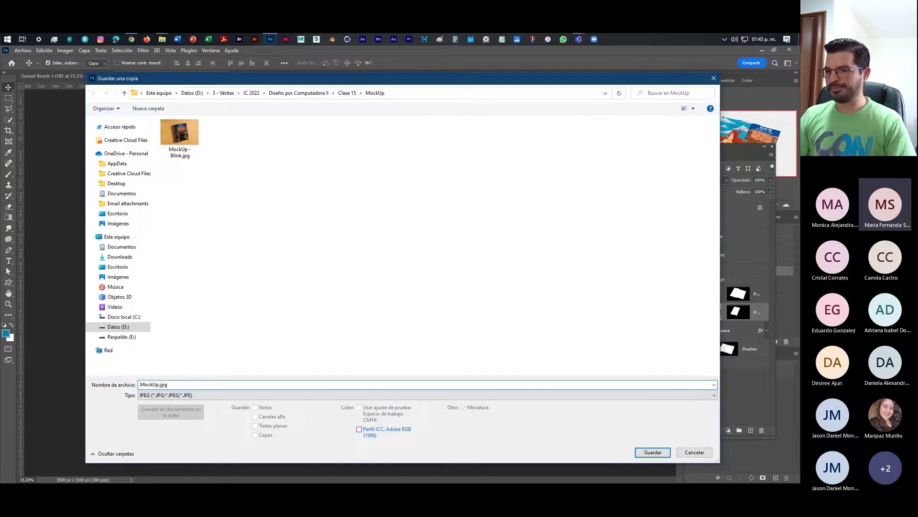
{"action": "type", "text": "Anuncios"}
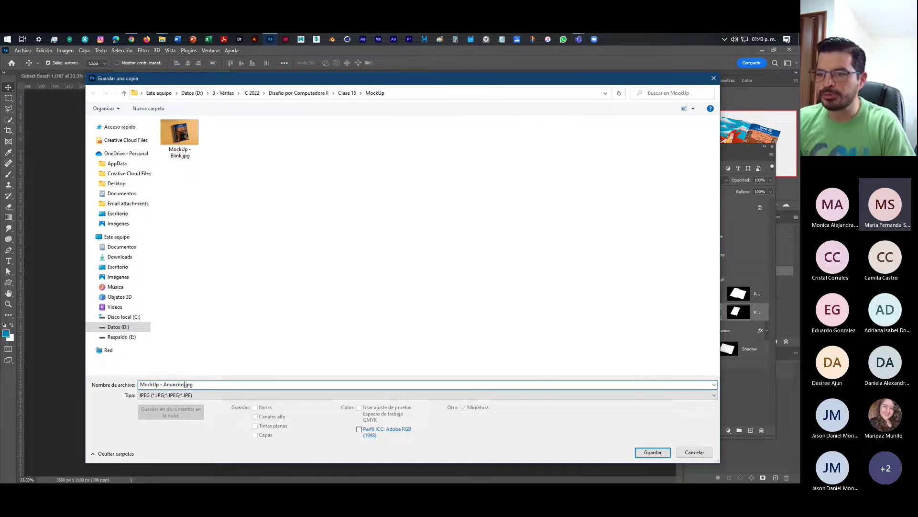
{"action": "left_click", "coordinate": [647, 453]}
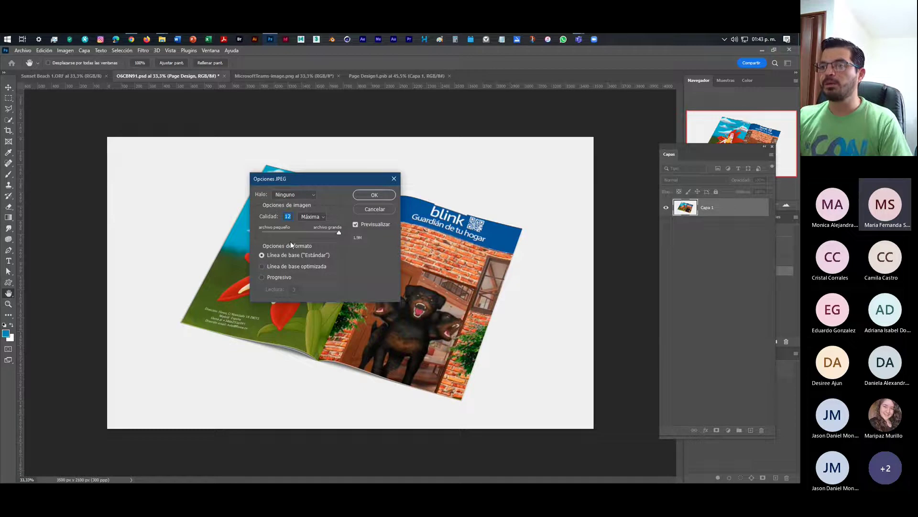
{"action": "left_click", "coordinate": [386, 196]}
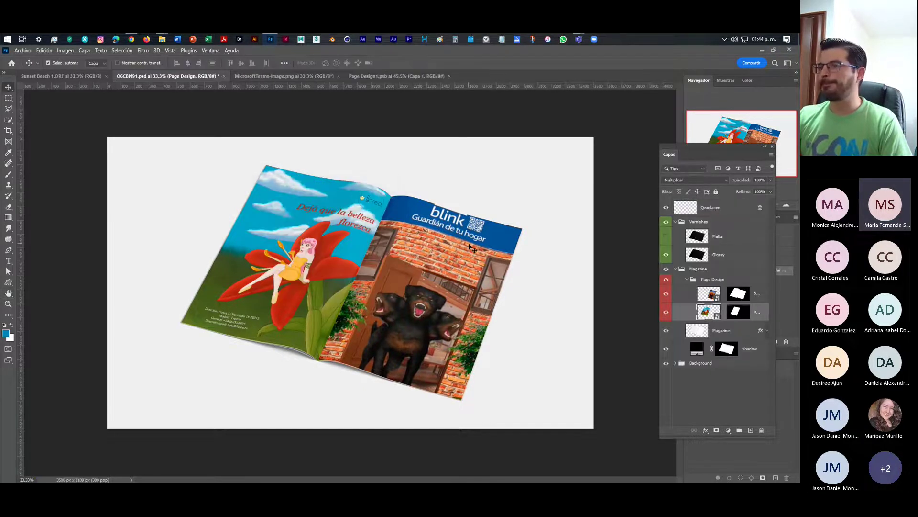
Switch to File Explorer and copy MockUp - Anuncios.jpg from the MockUp folder into Downloads.
{"action": "left_click", "coordinate": [762, 50]}
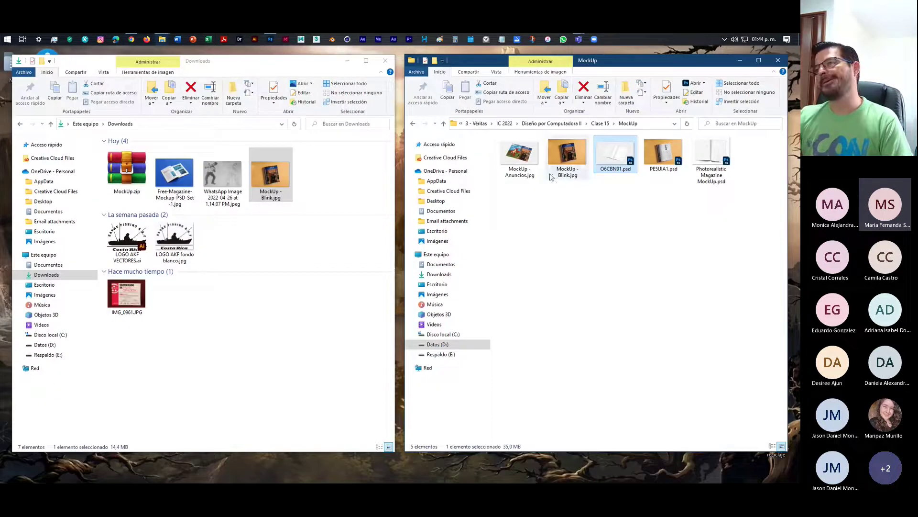
{"action": "left_click", "coordinate": [521, 160]}
{"action": "left_click_drag", "start_coordinate": [521, 161], "coordinate": [335, 201]}
{"action": "left_click", "coordinate": [311, 242]}
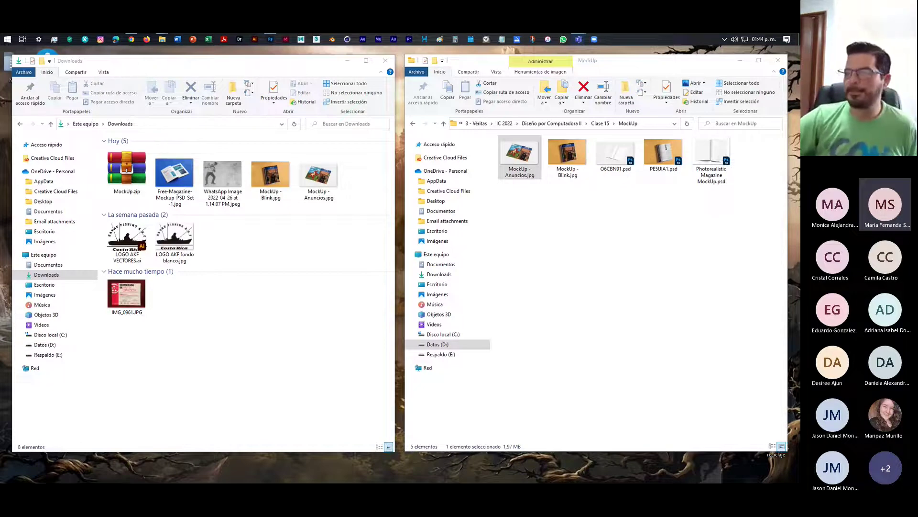
Switch to WhatsApp Web in Chrome and send MockUp - Anuncios.jpg and MockUp - Blink.jpg to the Diseño Compu II group.
{"action": "left_click", "coordinate": [132, 40]}
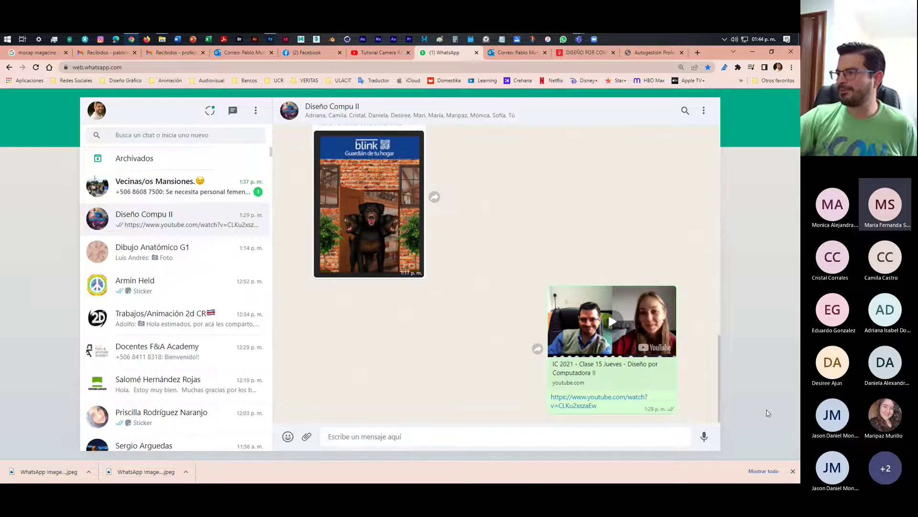
{"action": "left_click", "coordinate": [307, 437]}
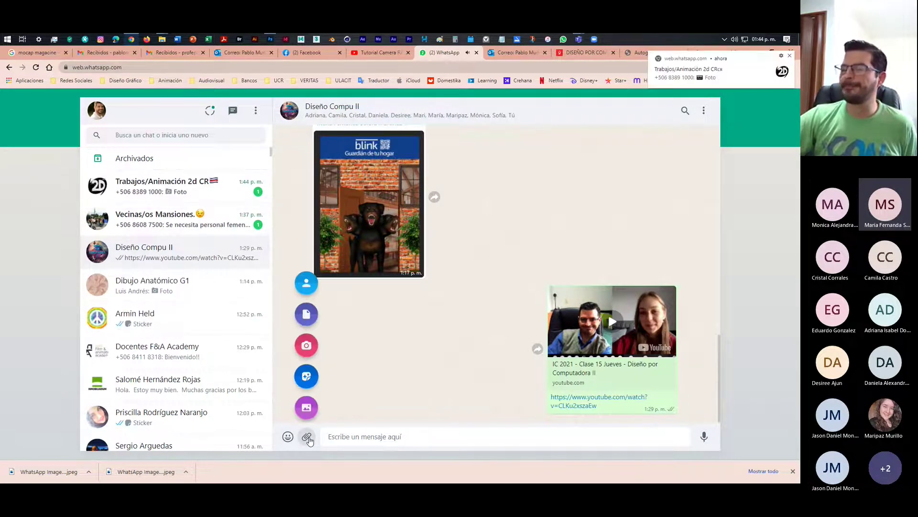
{"action": "left_click", "coordinate": [306, 408]}
{"action": "left_click_drag", "start_coordinate": [217, 215], "coordinate": [163, 173]}
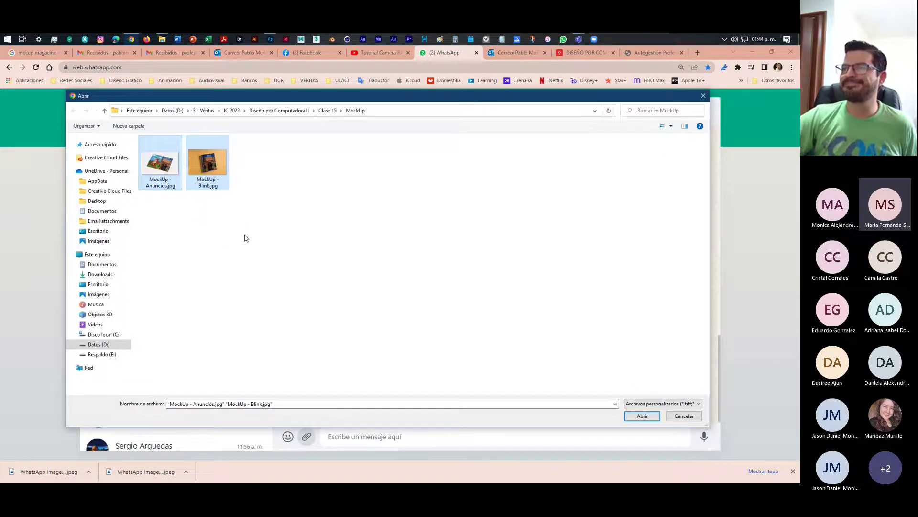
{"action": "left_click", "coordinate": [641, 416]}
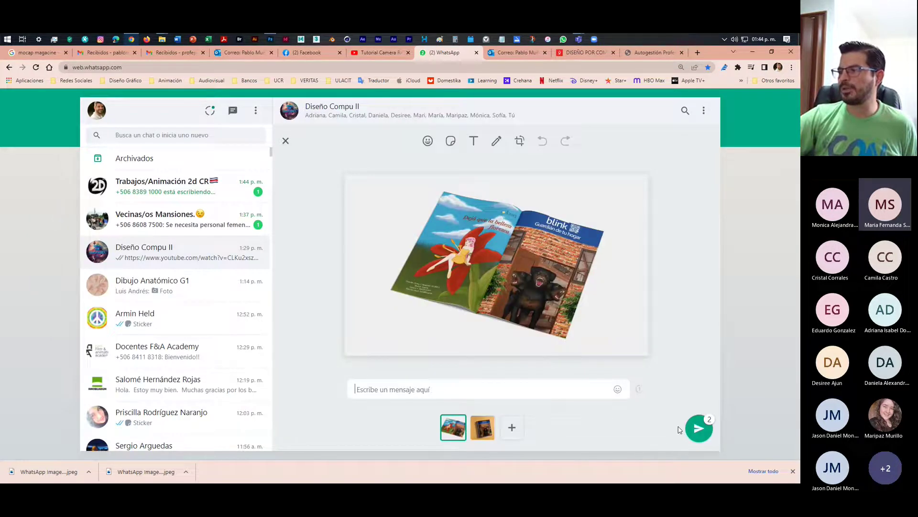
{"action": "left_click", "coordinate": [699, 428]}
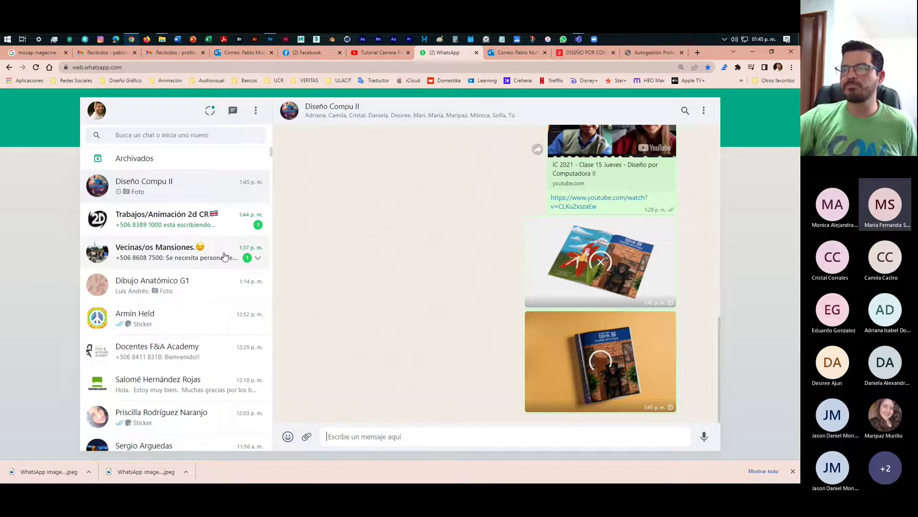
Check the latest messages in the Vecinas/os Mansiones, Trabajos/Animación 2d CR and Dibujo Anatómico G1 chats, and minimize the browser.
{"action": "left_click", "coordinate": [224, 257]}
{"action": "left_click", "coordinate": [241, 219]}
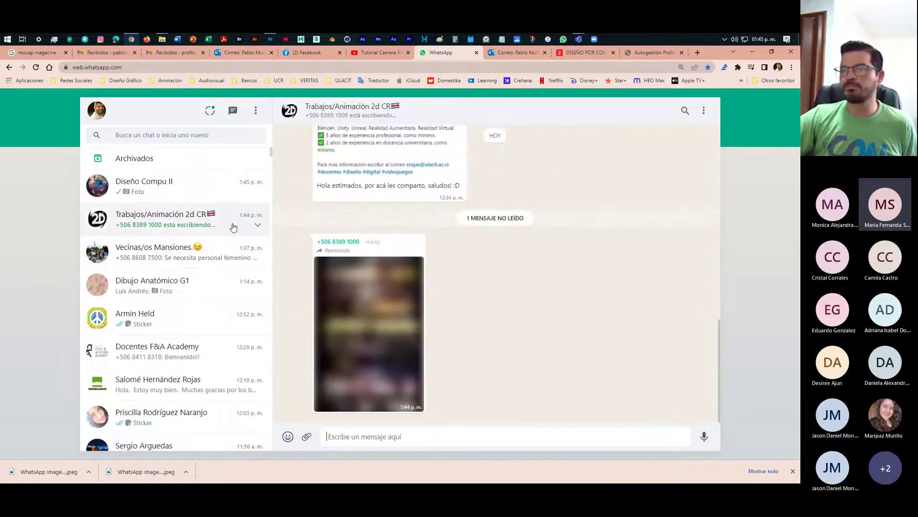
{"action": "left_click", "coordinate": [219, 289]}
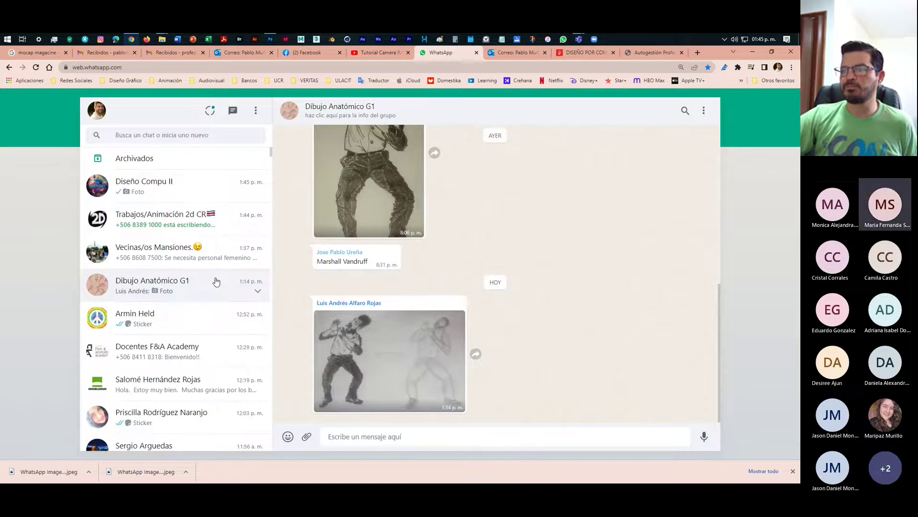
{"action": "left_click", "coordinate": [216, 220]}
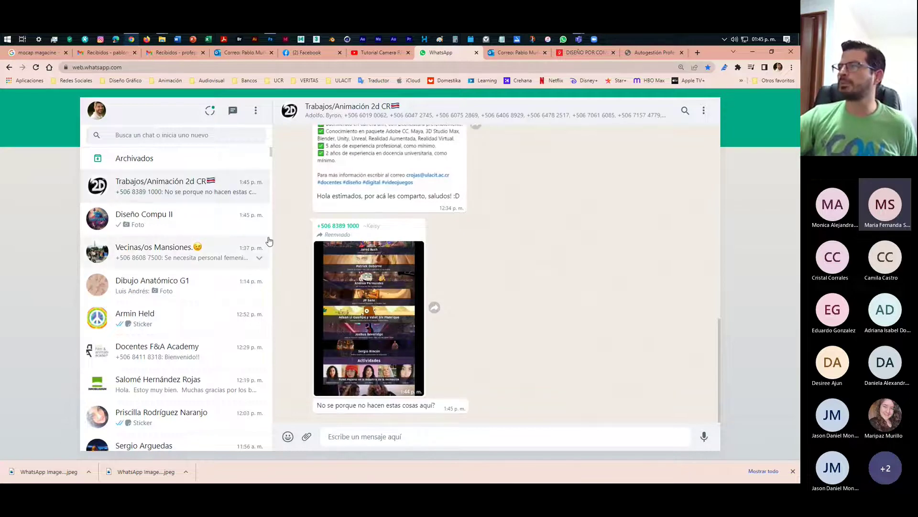
{"action": "left_click", "coordinate": [753, 51]}
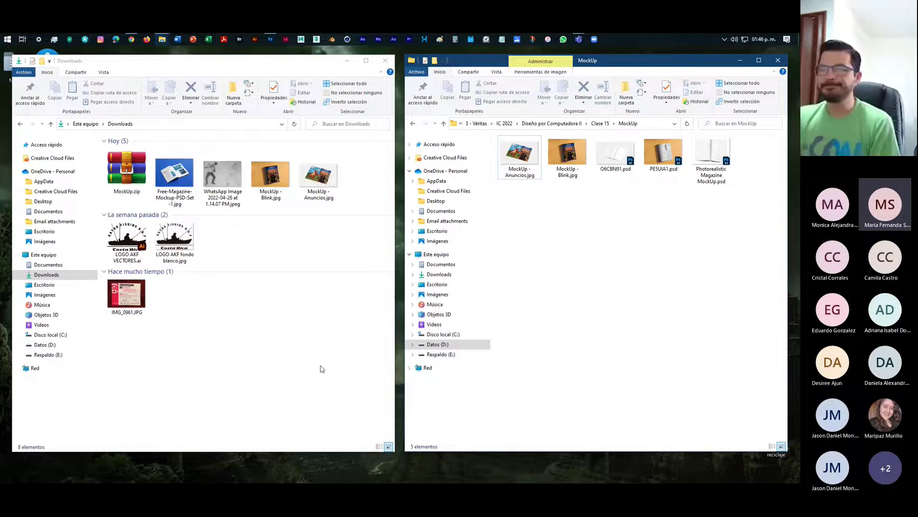
{"action": "left_click", "coordinate": [253, 388]}
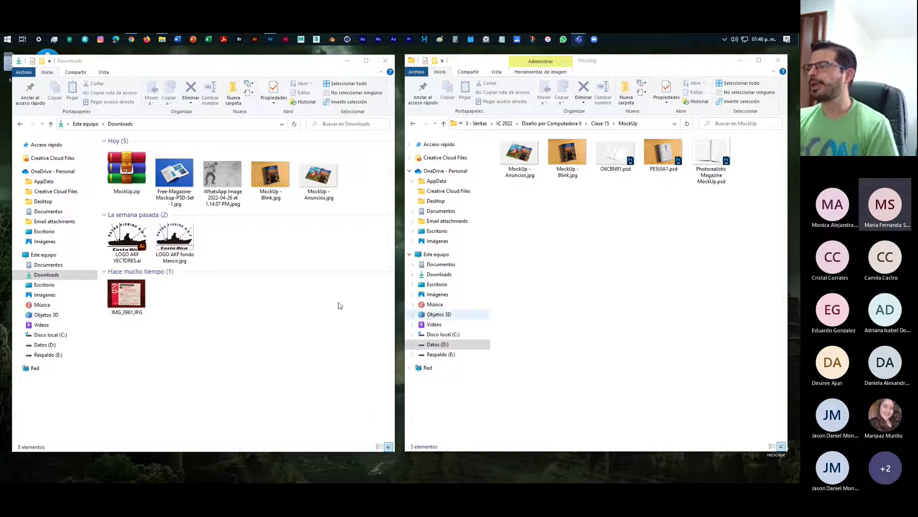
{"action": "left_click", "coordinate": [590, 328]}
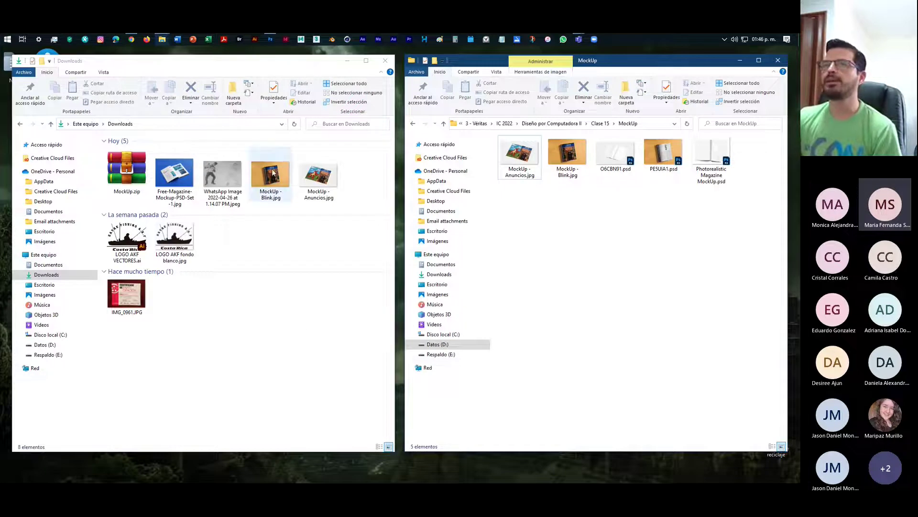
{"action": "mouse_move", "coordinate": [131, 39]}
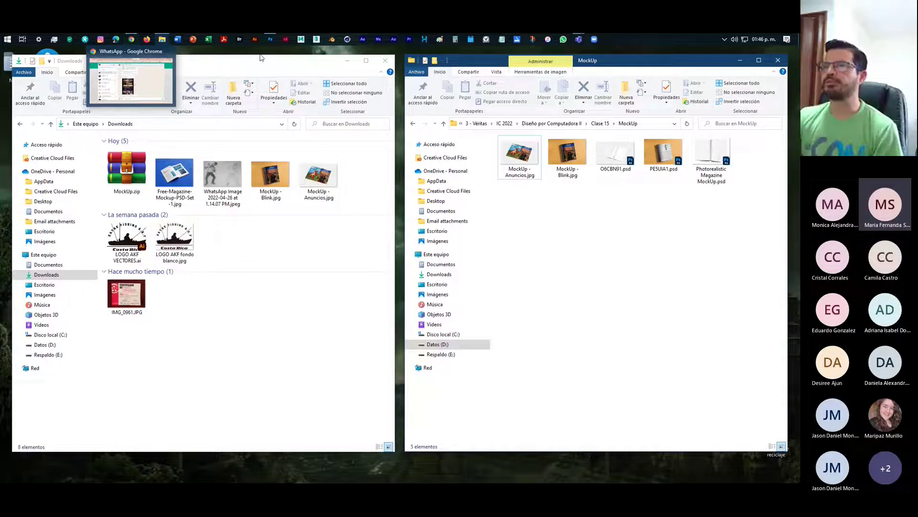
Switch to Photoshop and close Page Design1.psb and MicrosoftTeams-image.png, leaving the O6CBN91.psd mockup open.
{"action": "left_click", "coordinate": [271, 43]}
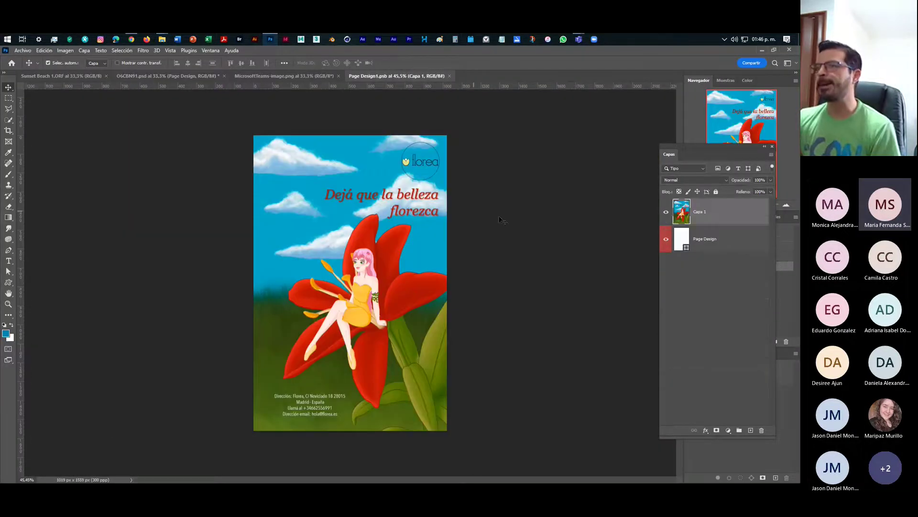
{"action": "left_click", "coordinate": [450, 76]}
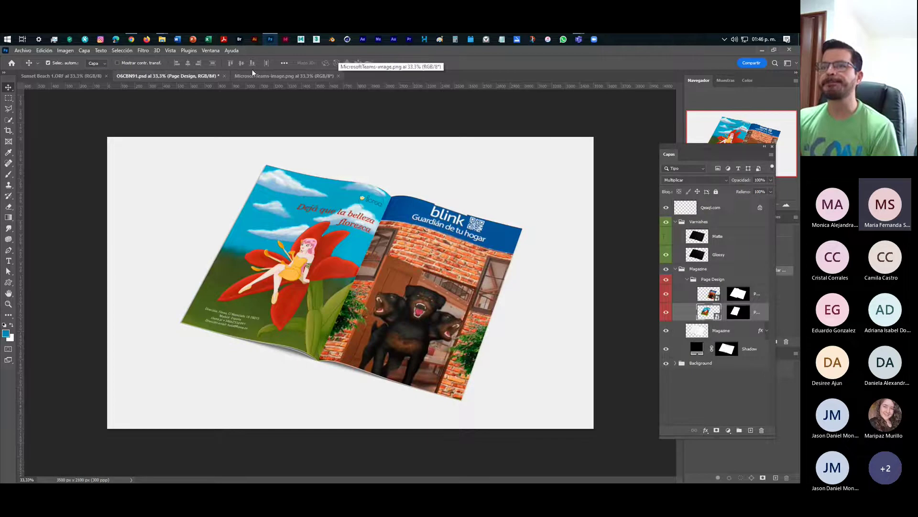
{"action": "left_click", "coordinate": [290, 77]}
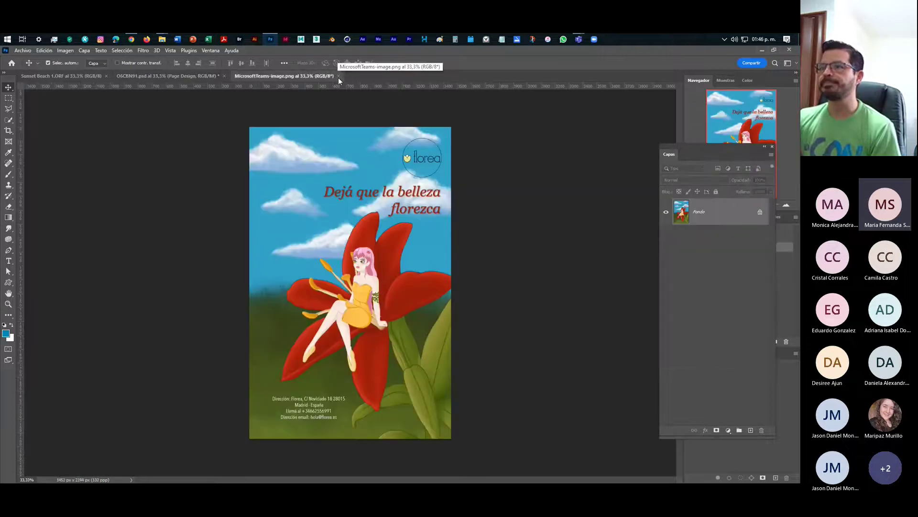
{"action": "left_click", "coordinate": [339, 77]}
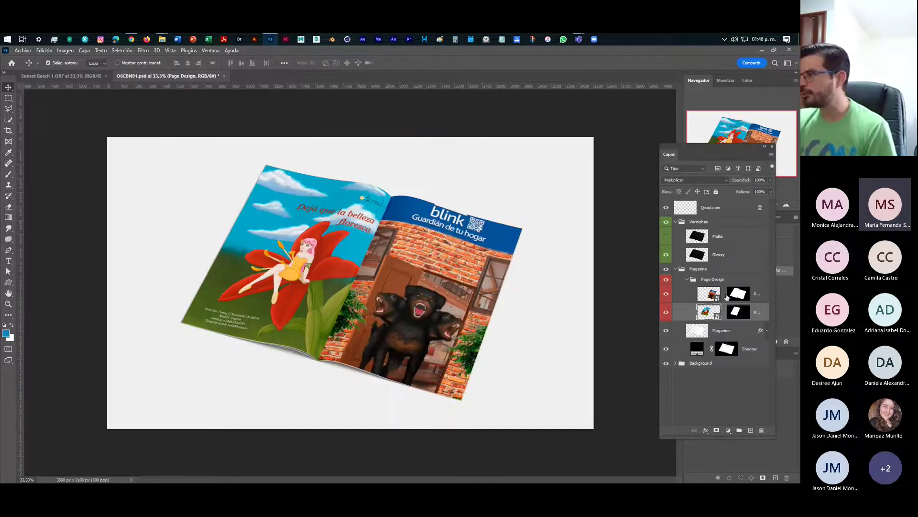
Open the blink page's smart object without color management, delete its poster layer Capa 1, and save and close Page Design.psb.
{"action": "double_click", "coordinate": [710, 293]}
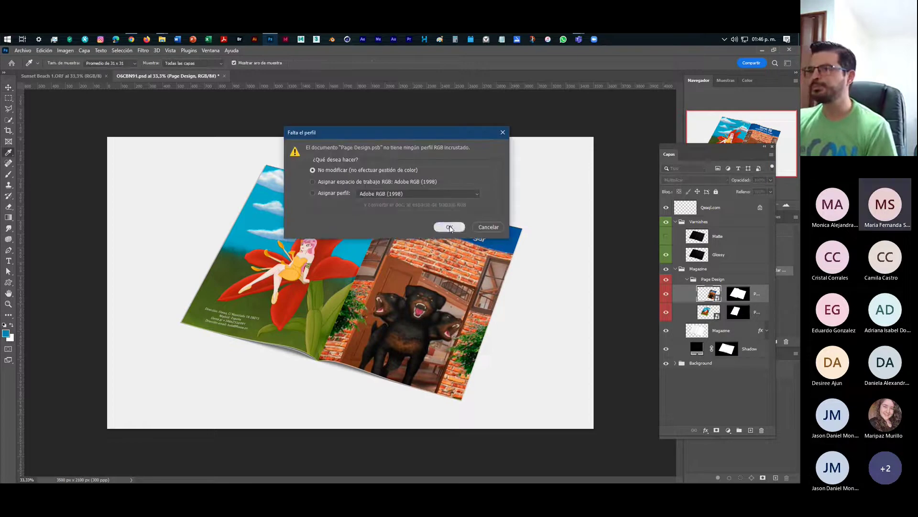
{"action": "left_click", "coordinate": [448, 226]}
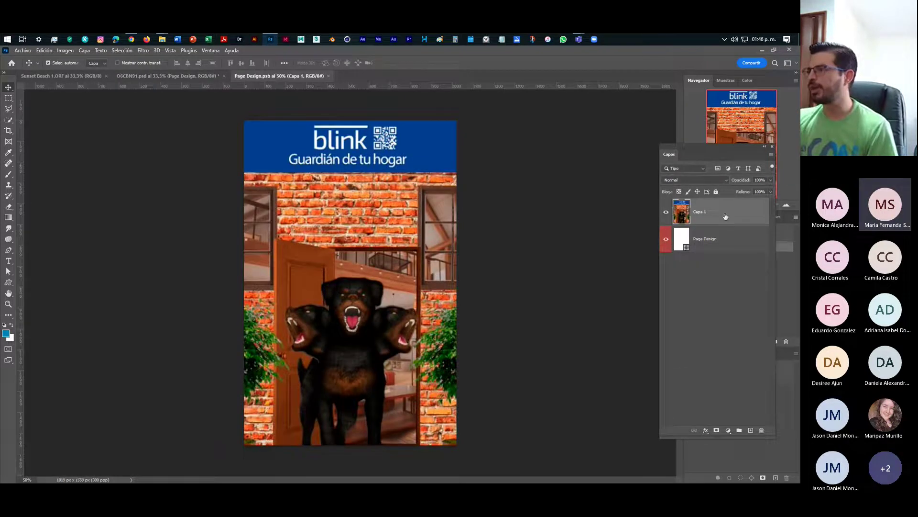
{"action": "key", "text": "Delete"}
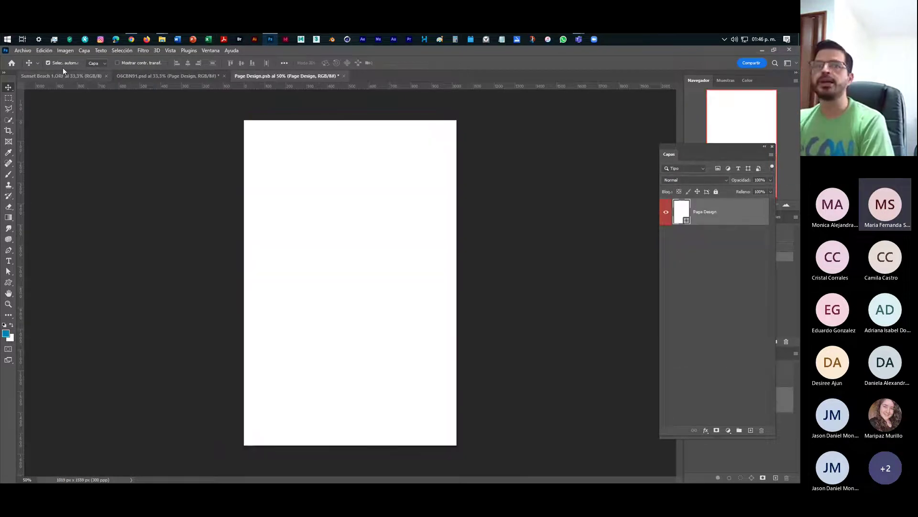
{"action": "left_click", "coordinate": [23, 50]}
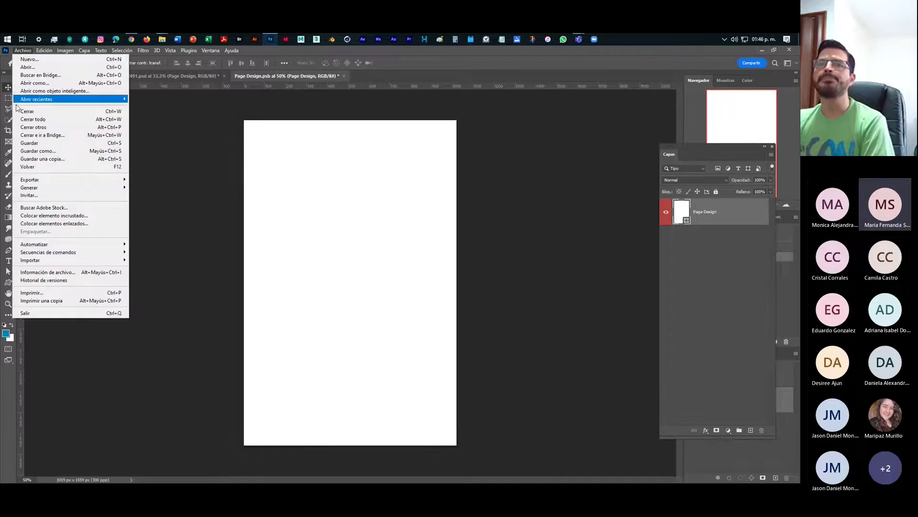
{"action": "left_click", "coordinate": [46, 143]}
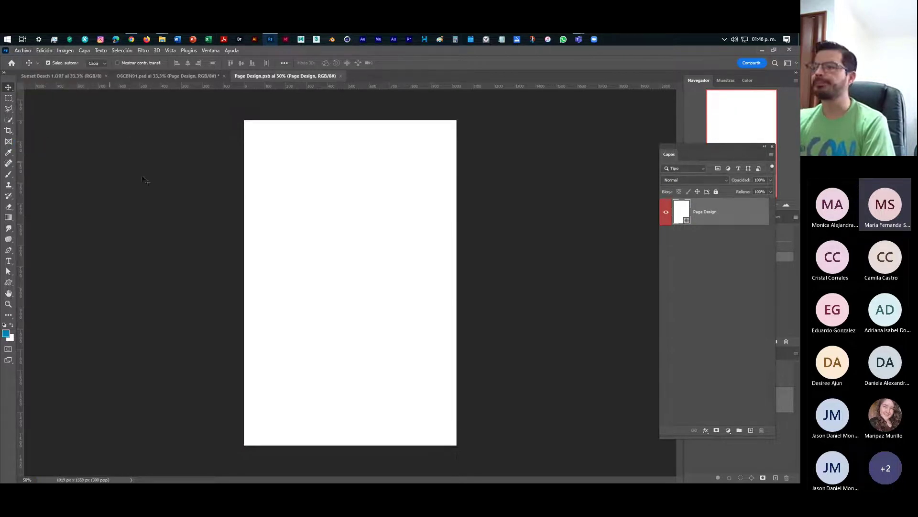
{"action": "left_click", "coordinate": [340, 75]}
Open the flower page's smart object without color management, delete its poster layer Capa 1, and save and close Page Design1.psb.
{"action": "double_click", "coordinate": [706, 313]}
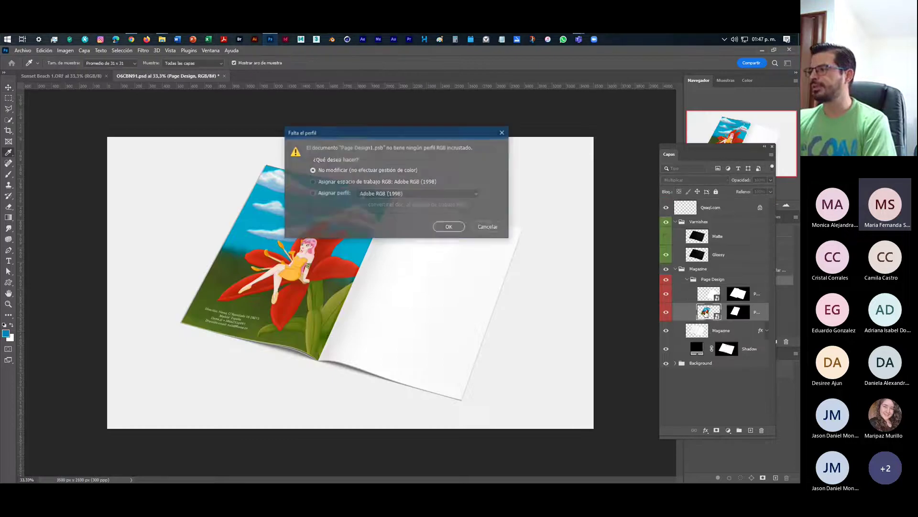
{"action": "left_click", "coordinate": [442, 227]}
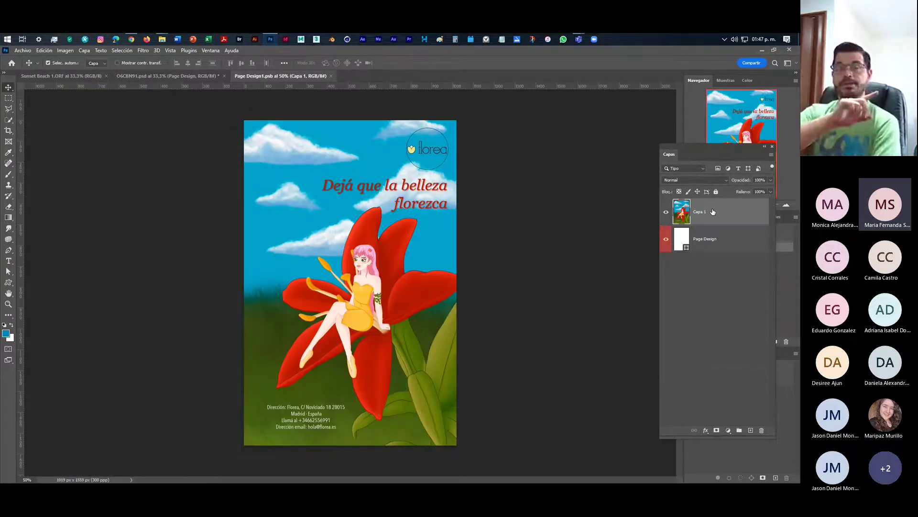
{"action": "key", "text": "Delete"}
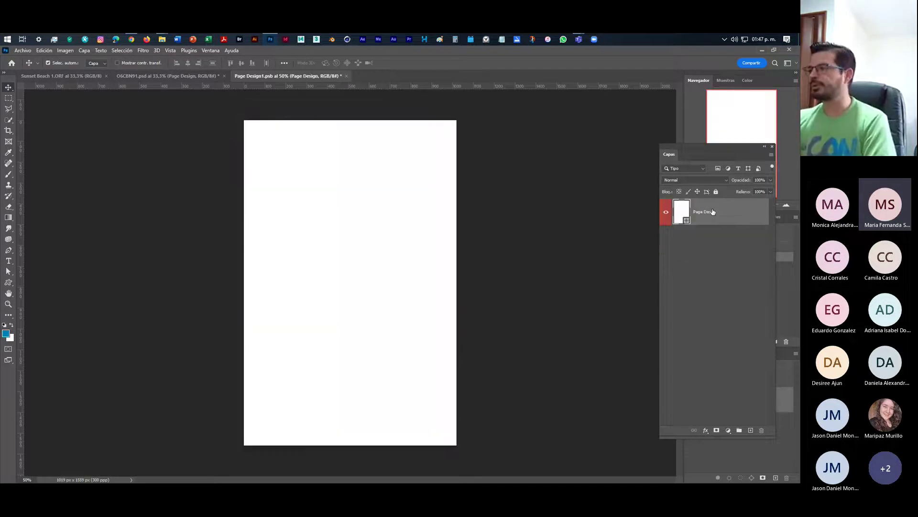
{"action": "left_click", "coordinate": [21, 50]}
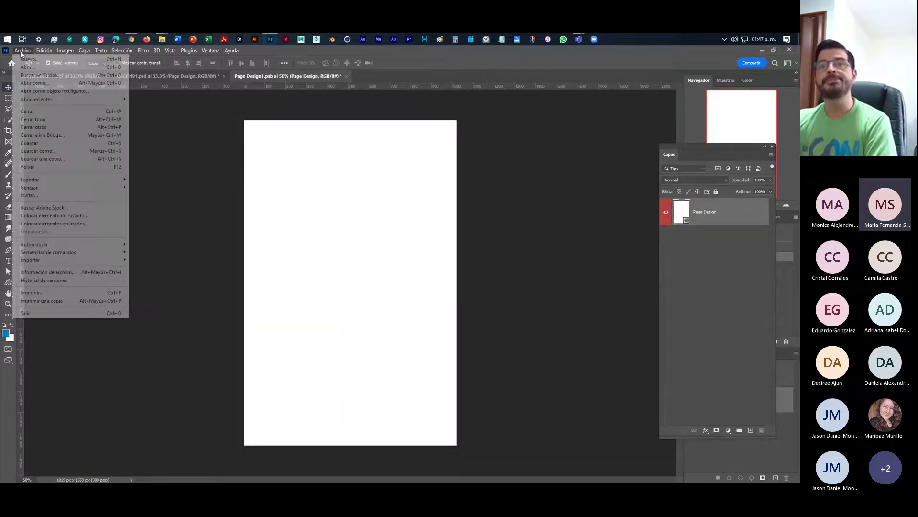
{"action": "left_click", "coordinate": [46, 143]}
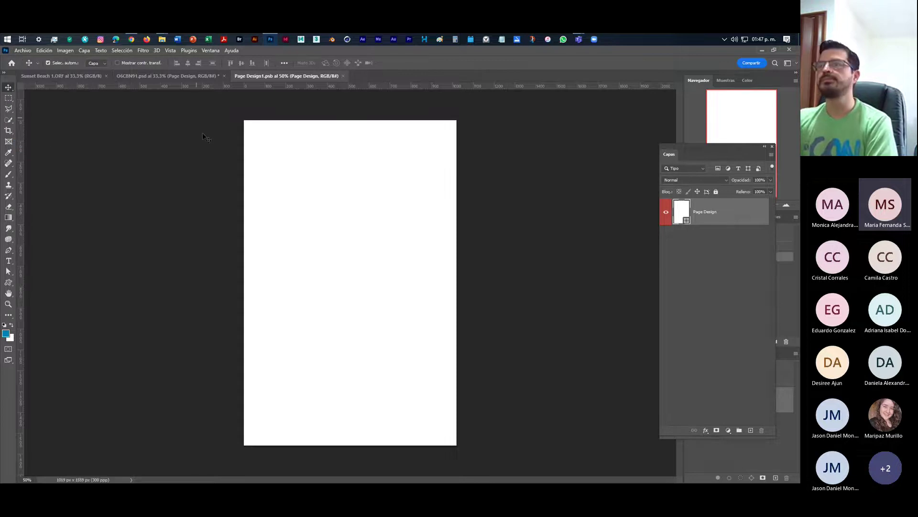
{"action": "left_click", "coordinate": [343, 75]}
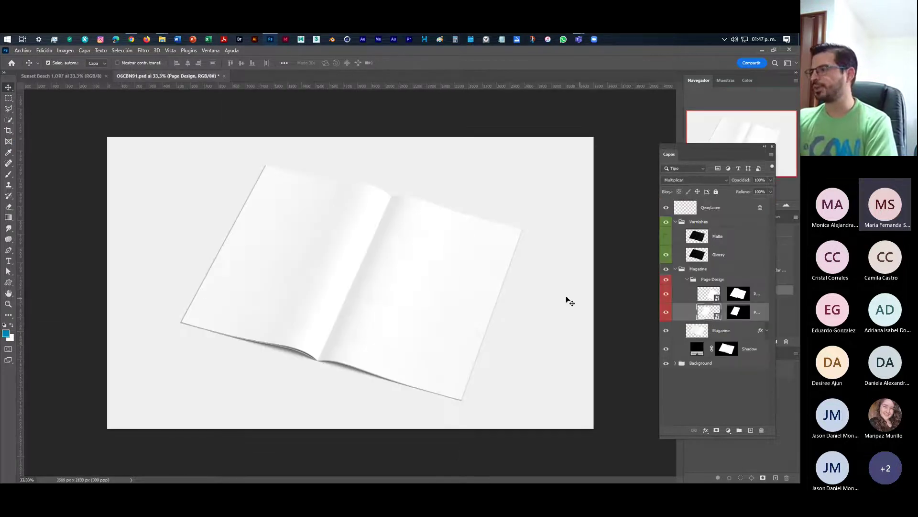
Expand the Background layer group in O6CBN91.psd and close the blank magazine mockup, saving its changes.
{"action": "left_click", "coordinate": [676, 365]}
{"action": "left_click", "coordinate": [675, 364]}
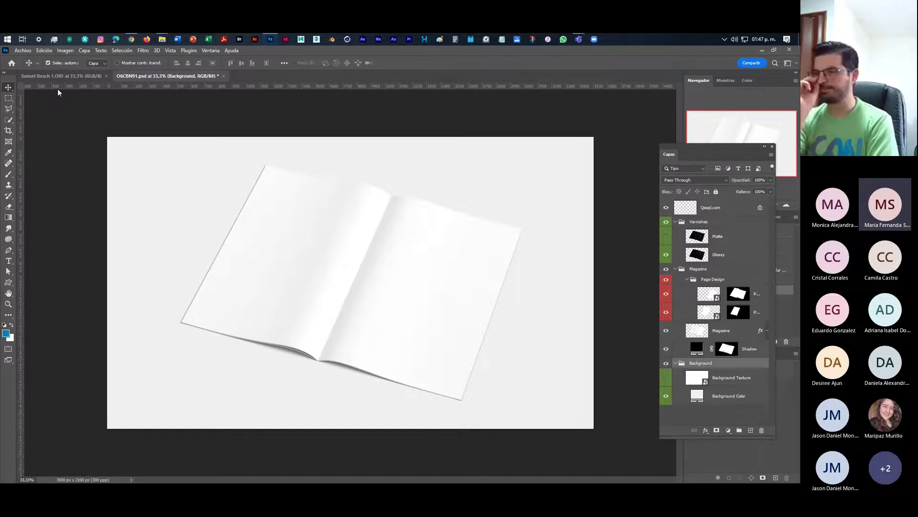
{"action": "left_click", "coordinate": [221, 76]}
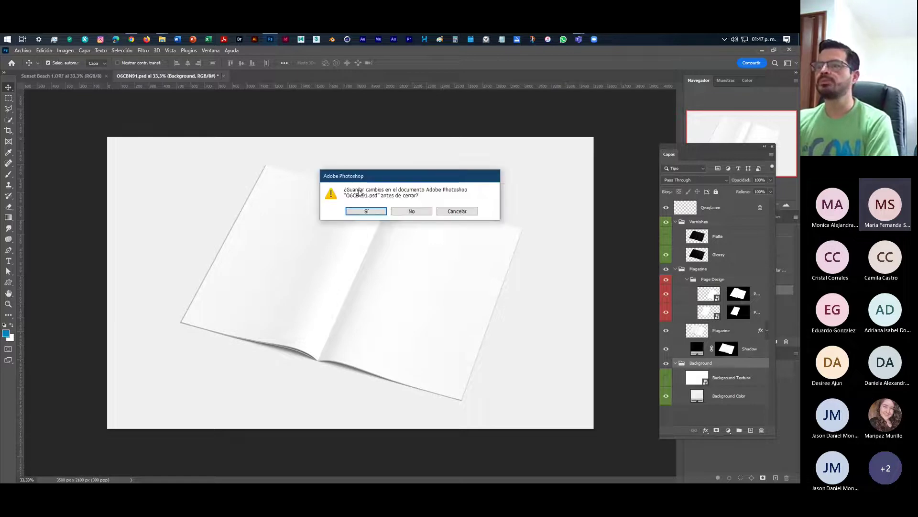
{"action": "left_click", "coordinate": [364, 210]}
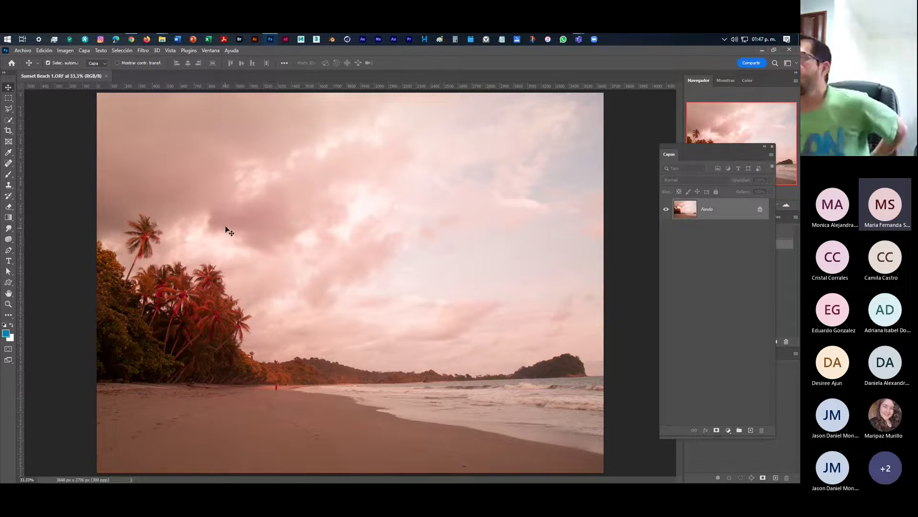
Switch to File Explorer and open the Fotos RAW folder inside Clase 15.
{"action": "left_click", "coordinate": [764, 50]}
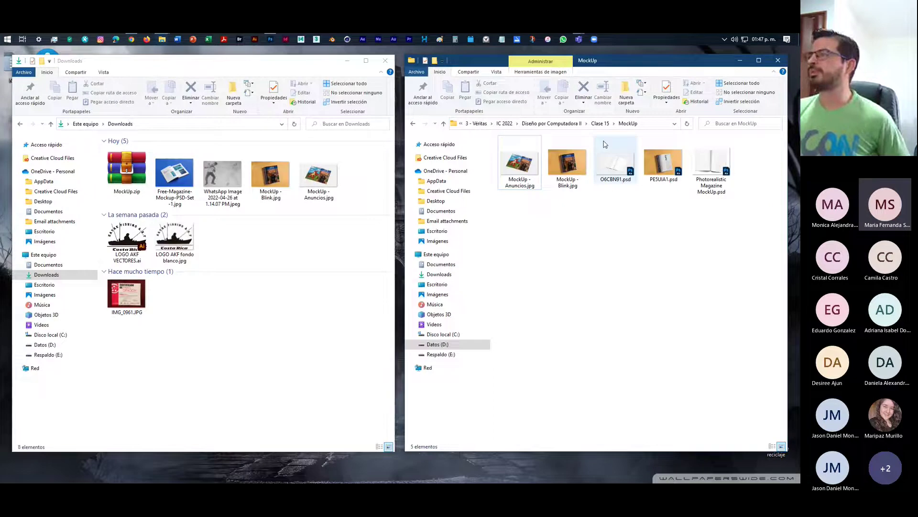
{"action": "left_click", "coordinate": [598, 124]}
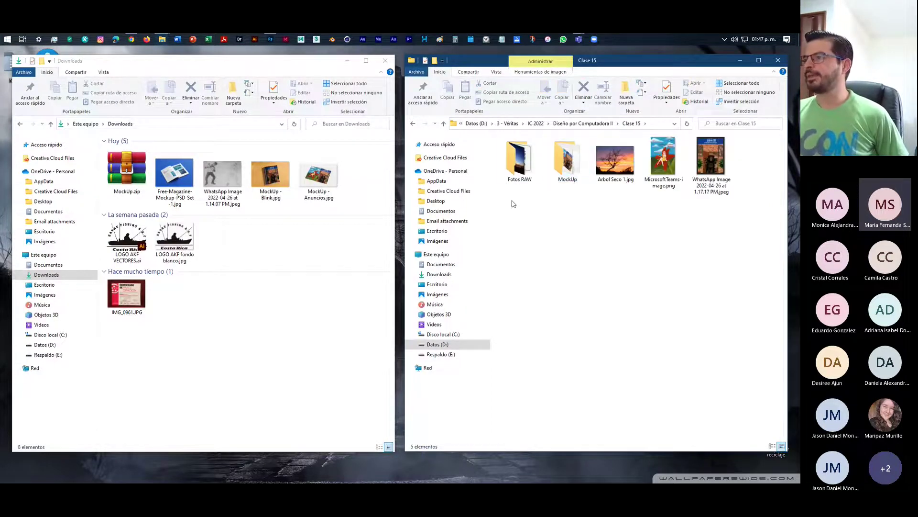
{"action": "double_click", "coordinate": [519, 161]}
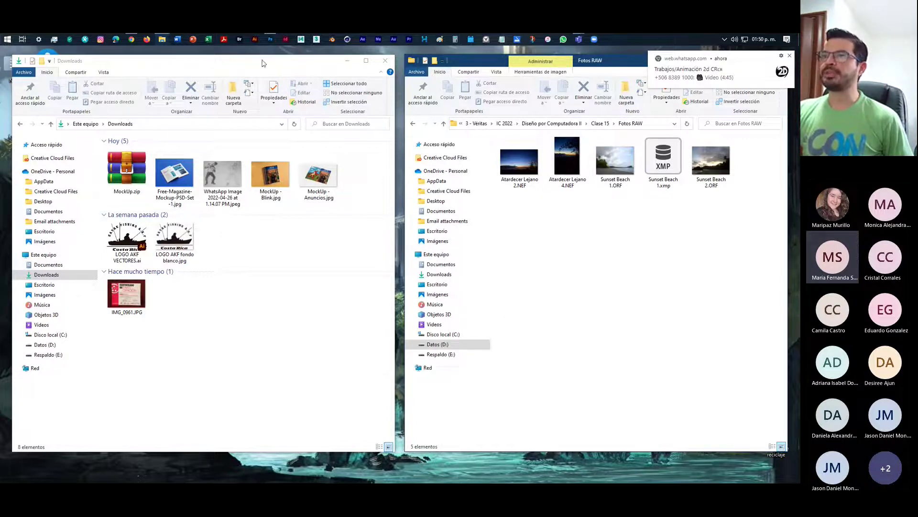
Switch to Photoshop and close the previously opened Sunset Beach 1.ORF without saving its changes.
{"action": "left_click", "coordinate": [271, 39]}
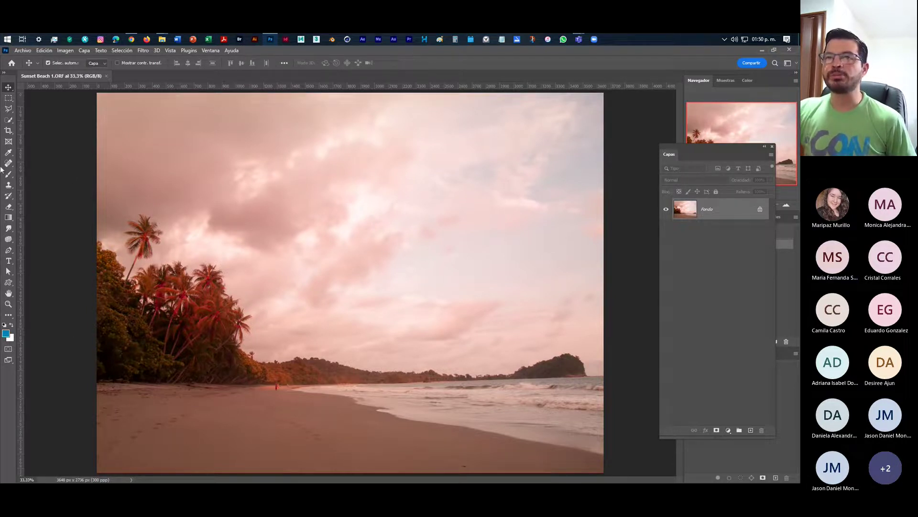
{"action": "left_click", "coordinate": [106, 76]}
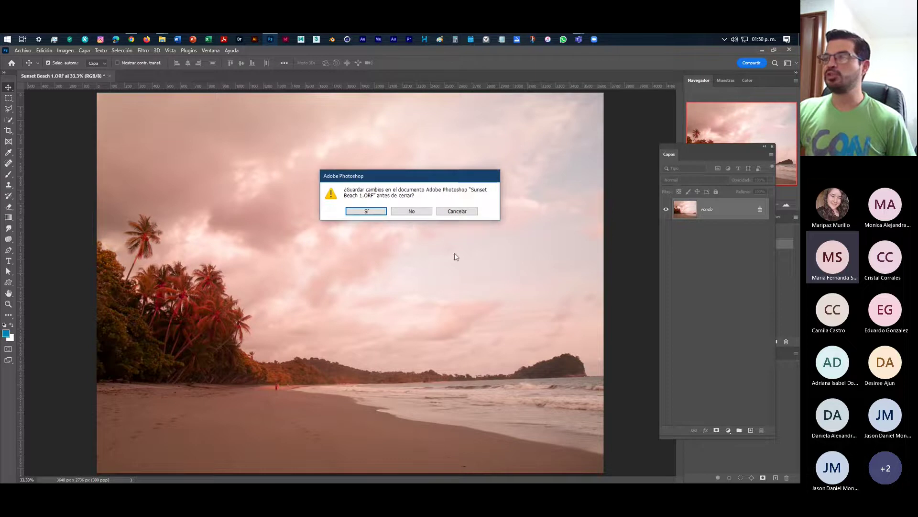
{"action": "left_click", "coordinate": [410, 213]}
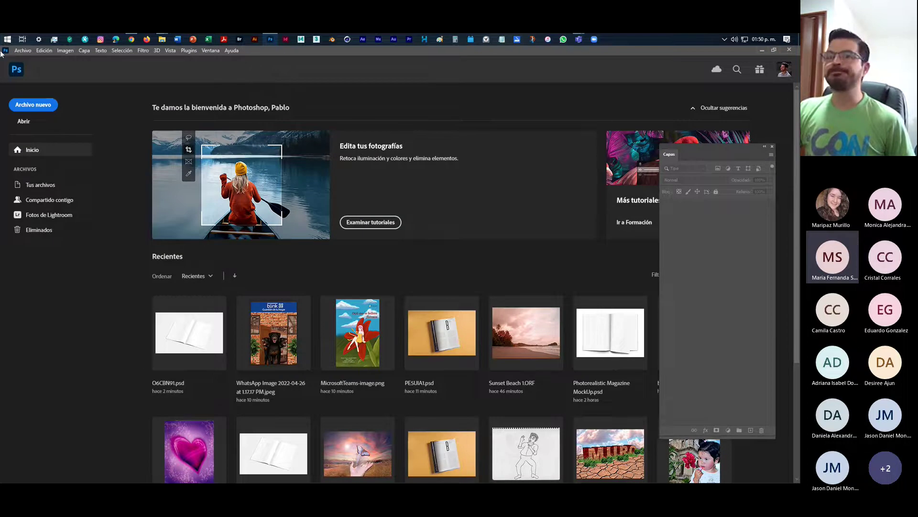
Open Sunset Beach 1.ORF from the Fotos RAW folder in Clase 15 for editing in Camera Raw.
{"action": "left_click", "coordinate": [23, 51]}
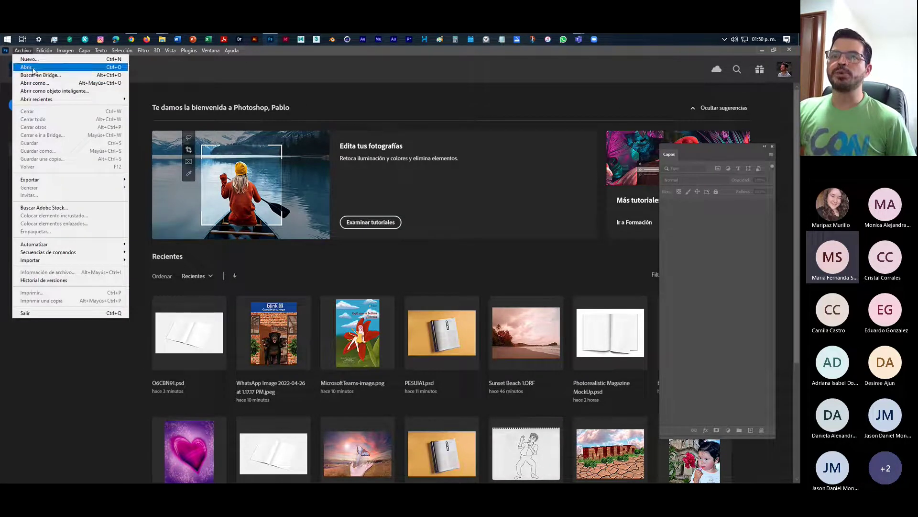
{"action": "left_click", "coordinate": [27, 67]}
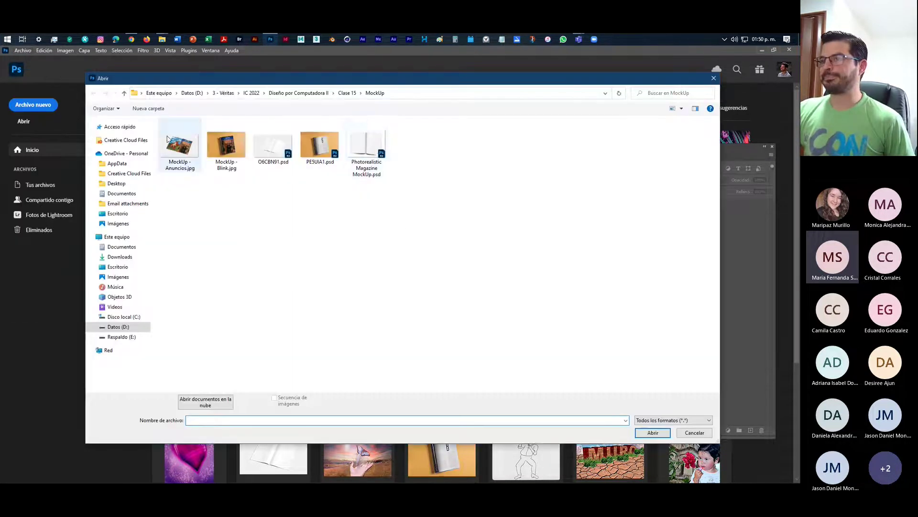
{"action": "left_click", "coordinate": [348, 94]}
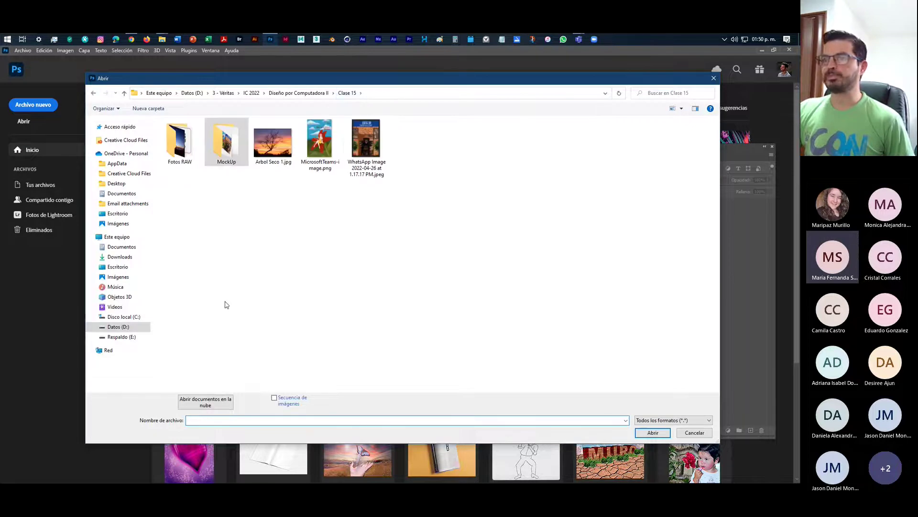
{"action": "double_click", "coordinate": [180, 143]}
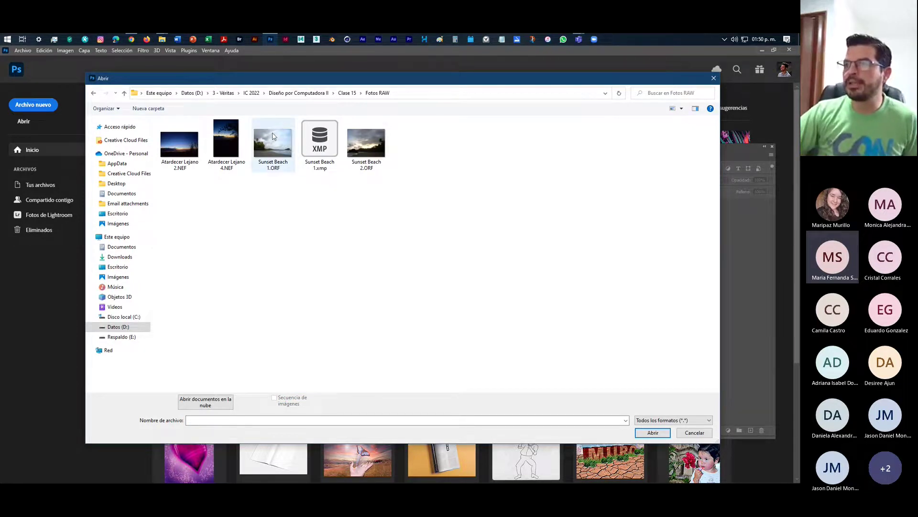
{"action": "mouse_move", "coordinate": [273, 137]}
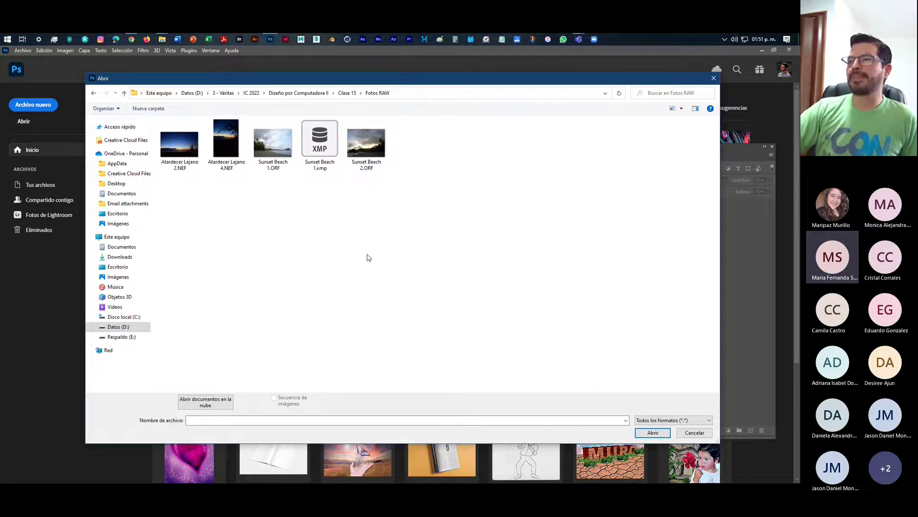
{"action": "left_click", "coordinate": [273, 143]}
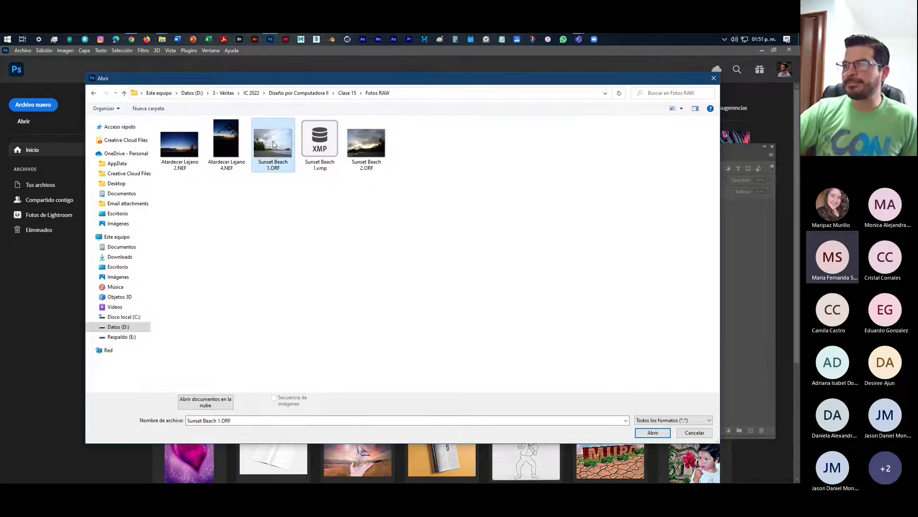
{"action": "left_click", "coordinate": [652, 433]}
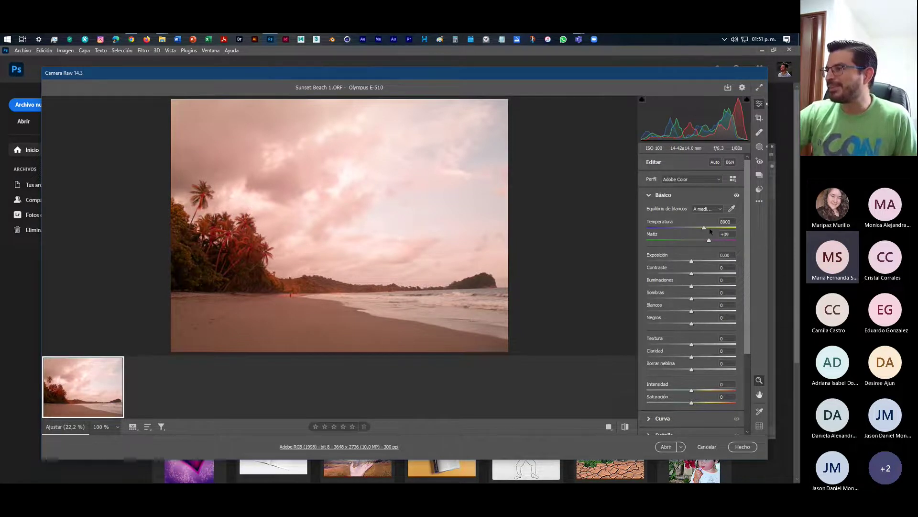
Lower the beach photo's Temperature to 7050, reset its Tint to 0, and expand Camera Raw to full screen.
{"action": "left_click_drag", "start_coordinate": [704, 228], "coordinate": [691, 228]}
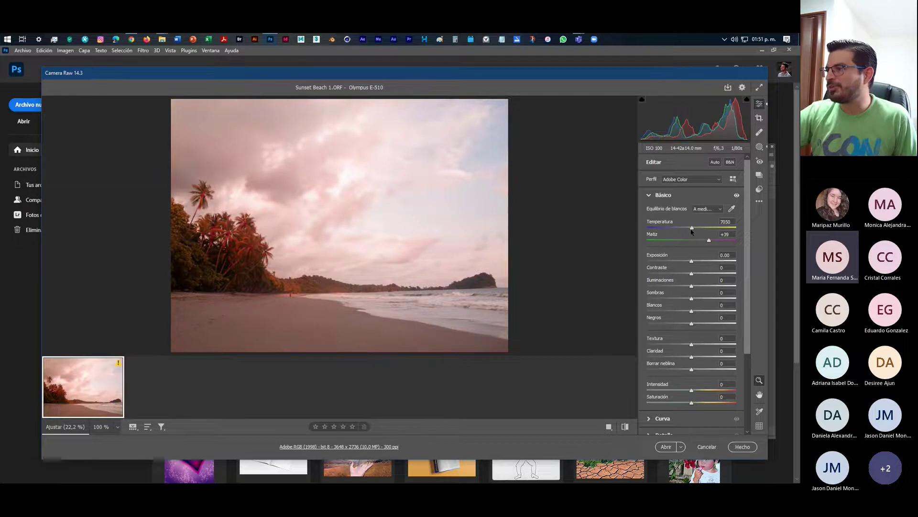
{"action": "double_click", "coordinate": [709, 241]}
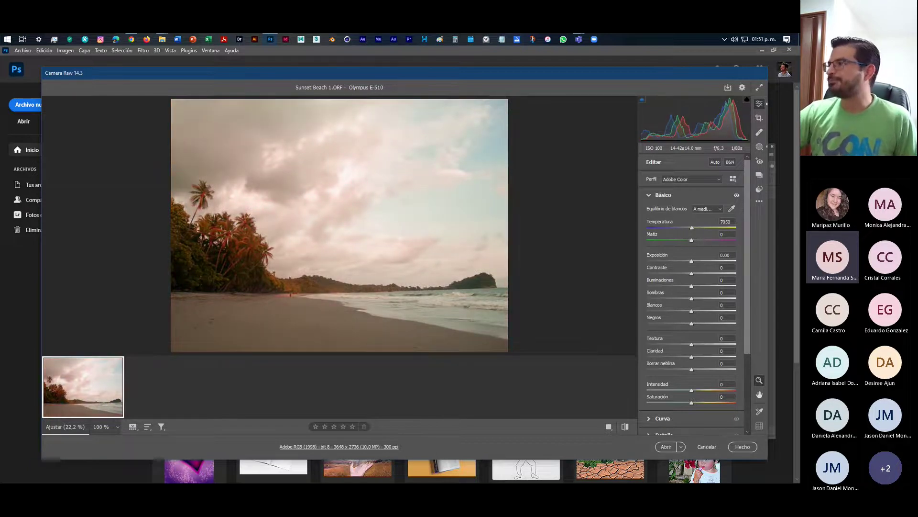
{"action": "left_click", "coordinate": [760, 88]}
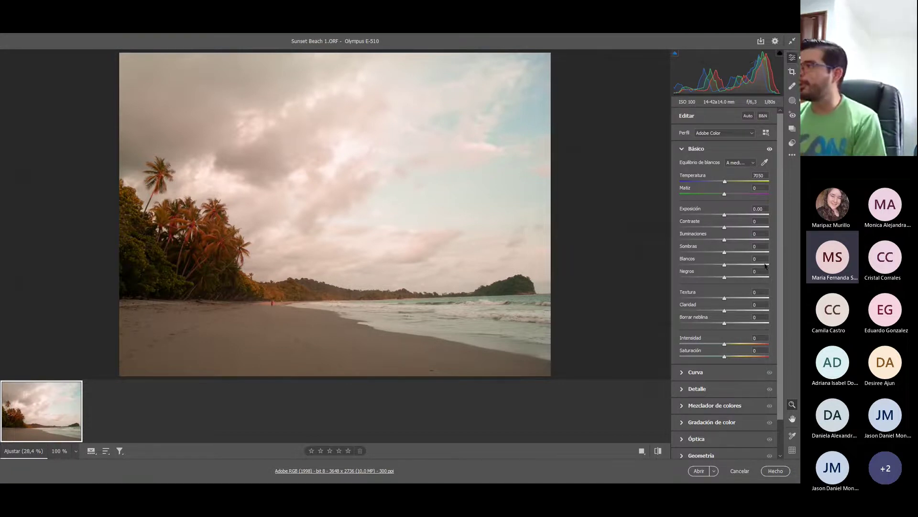
Try to set the beach photo's Temperature to 0.
{"action": "left_click", "coordinate": [759, 175]}
{"action": "type", "text": "0"}
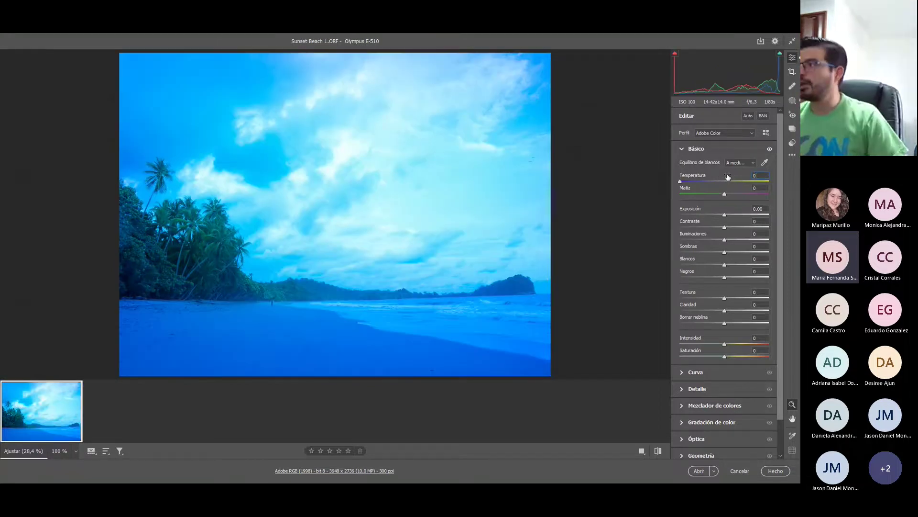
{"action": "key", "text": "Return"}
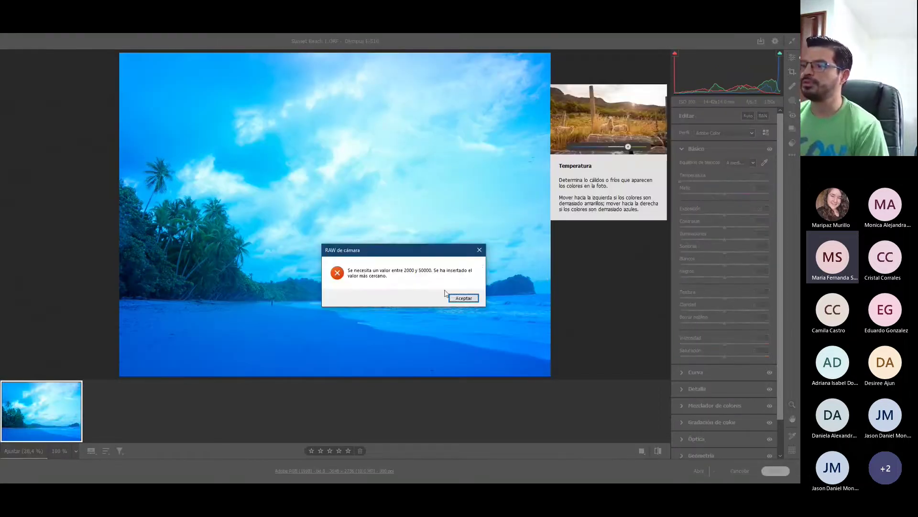
{"action": "left_click", "coordinate": [463, 298]}
Adjust the Temperature to 6650 and down to 6550, and compare the photo with its default settings.
{"action": "left_click_drag", "start_coordinate": [681, 182], "coordinate": [721, 186]}
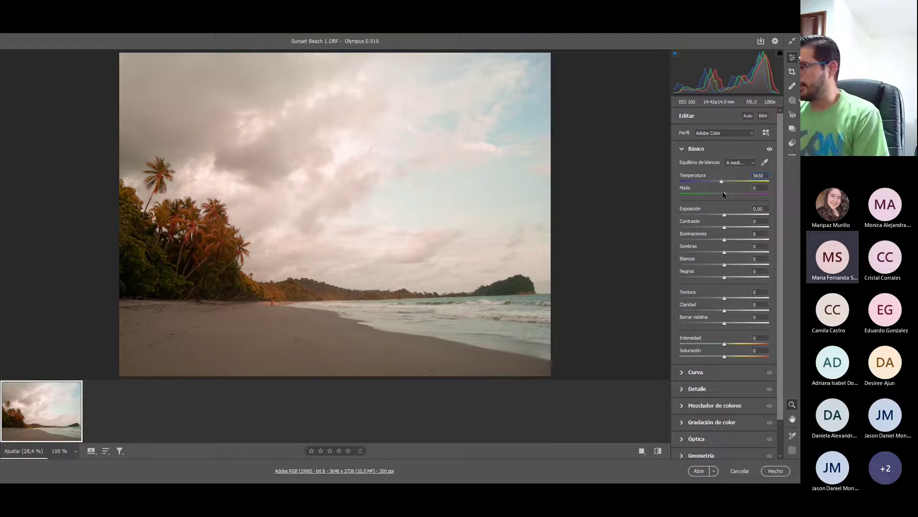
{"action": "type", "text": "6650"}
{"action": "key", "text": "Return"}
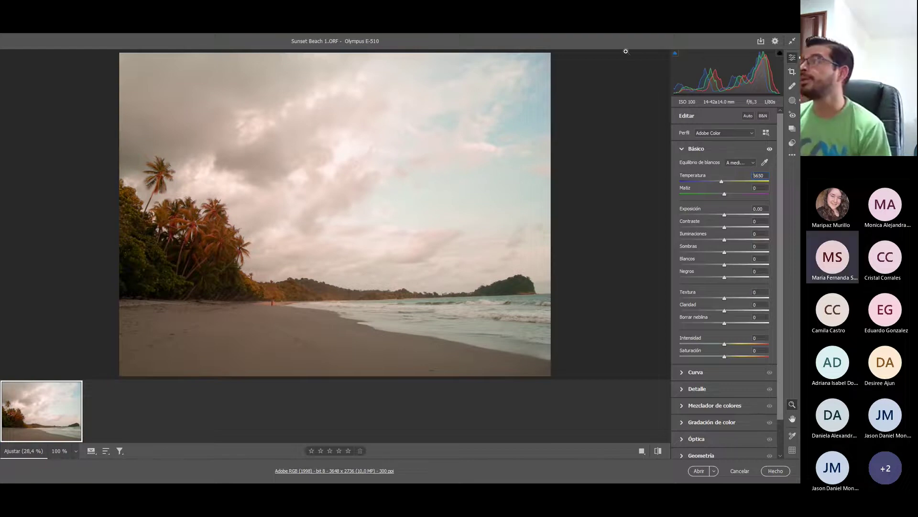
{"action": "key", "text": "Escape"}
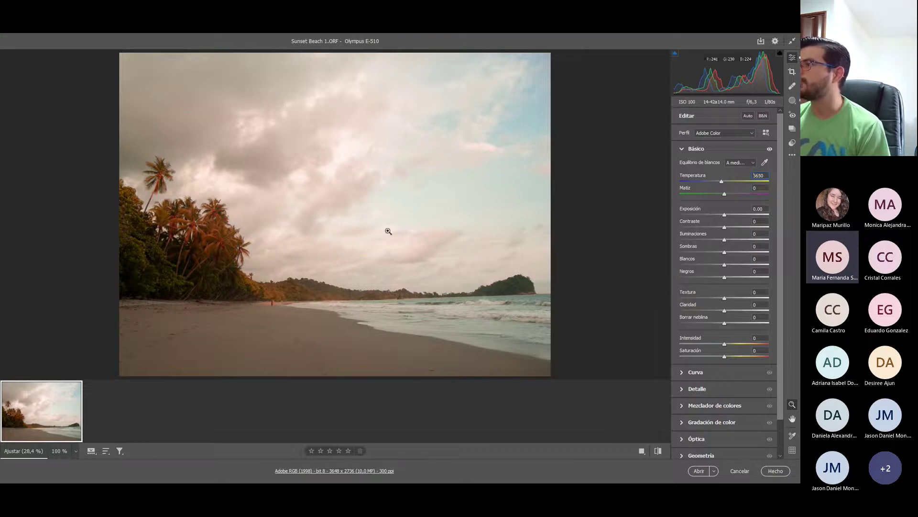
{"action": "mouse_move", "coordinate": [722, 184]}
{"action": "left_mouse_down"}
{"action": "mouse_move", "coordinate": [739, 185]}
{"action": "mouse_move", "coordinate": [721, 187]}
{"action": "left_mouse_up"}
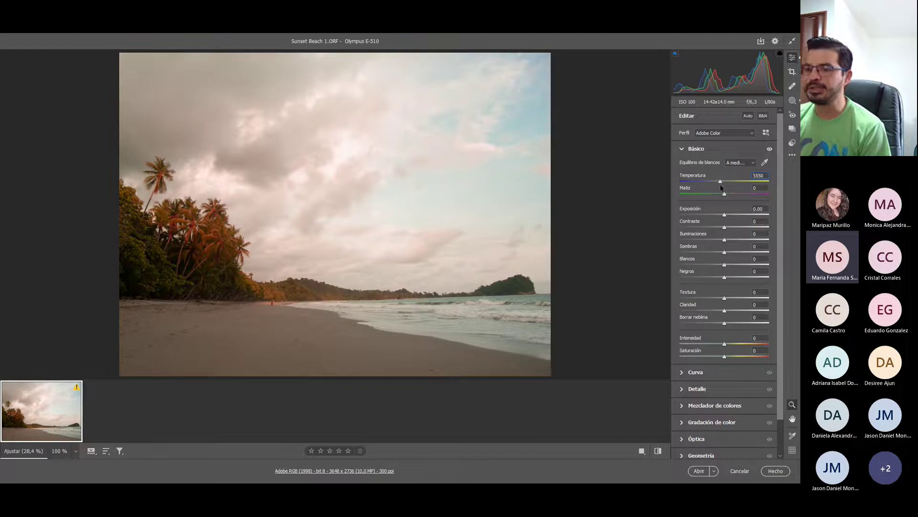
{"action": "left_click", "coordinate": [658, 451]}
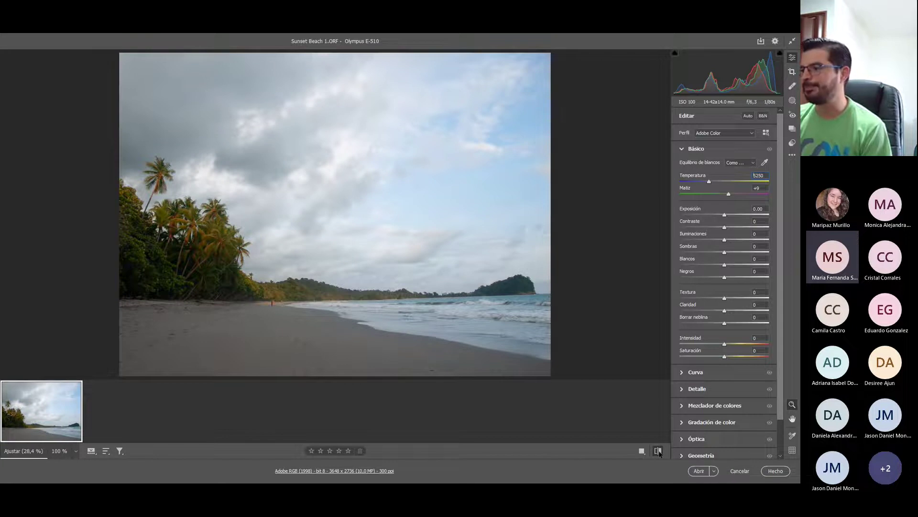
{"action": "left_click", "coordinate": [658, 451]}
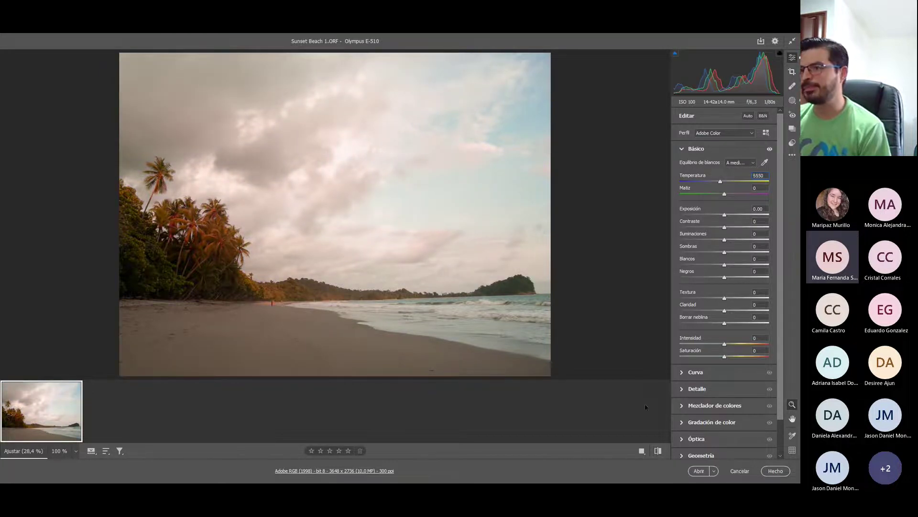
Set Temperature to 9700, Tint +18, Exposure -0.50, Contrast +8, Highlights +30, Shadows -9, Whites +39, Blacks -21 and Texture +26.
{"action": "left_click_drag", "start_coordinate": [720, 183], "coordinate": [742, 185]}
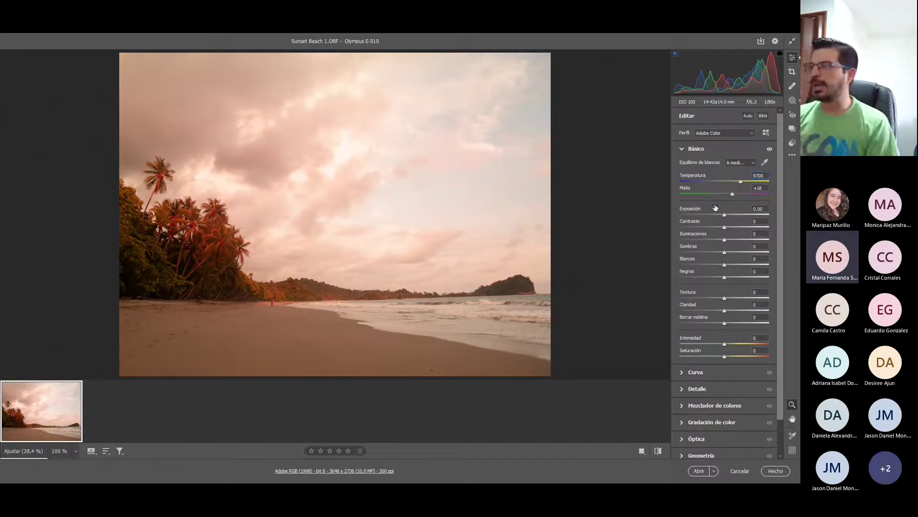
{"action": "mouse_move", "coordinate": [715, 207]}
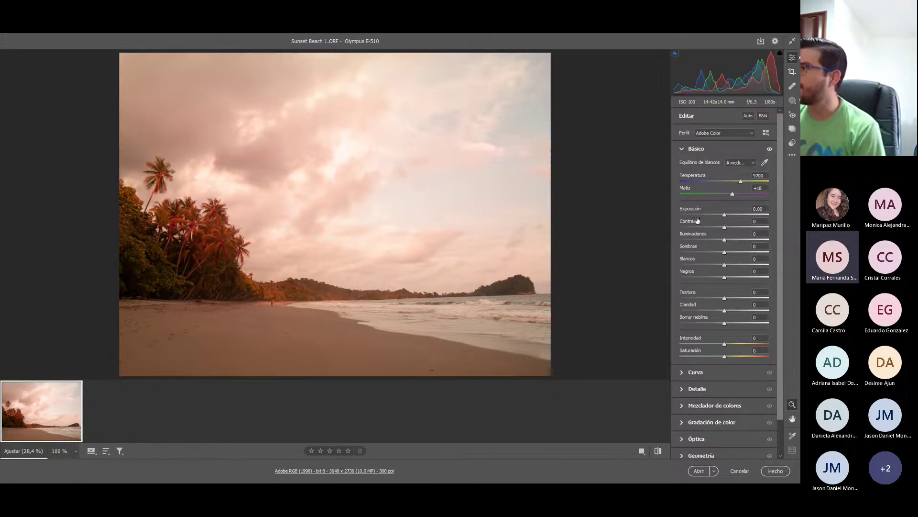
{"action": "left_click_drag", "start_coordinate": [724, 216], "coordinate": [736, 301]}
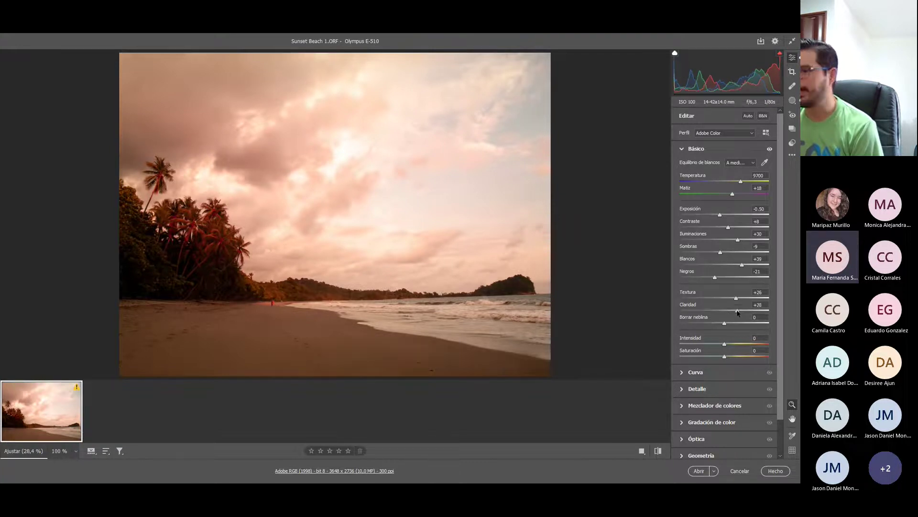
Set the photo's Clarity to +16, Dehaze to +37, Vibrance to +5 and Saturation to +7.
{"action": "left_click_drag", "start_coordinate": [724, 311], "coordinate": [726, 359]}
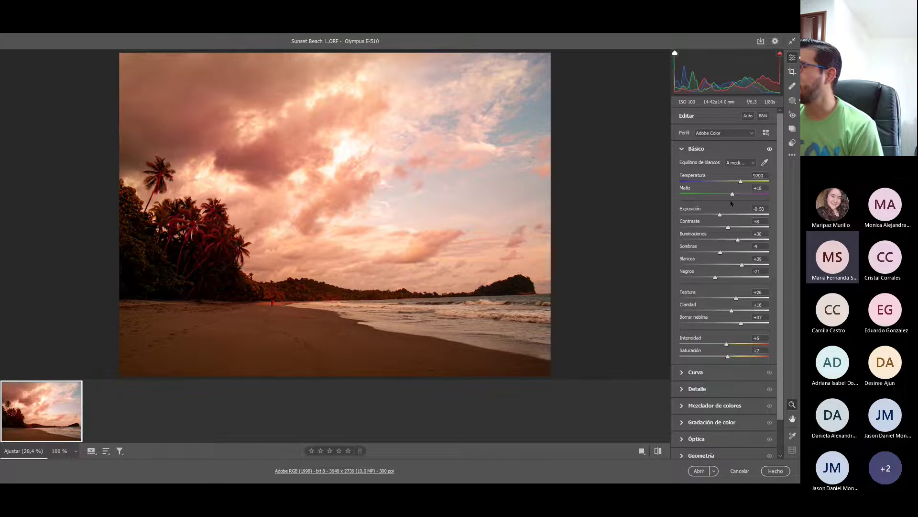
Warm the sunset by setting Temperature to 11750 and Tint to +22, and raise Exposure to -0.30.
{"action": "left_click_drag", "start_coordinate": [741, 183], "coordinate": [747, 192]}
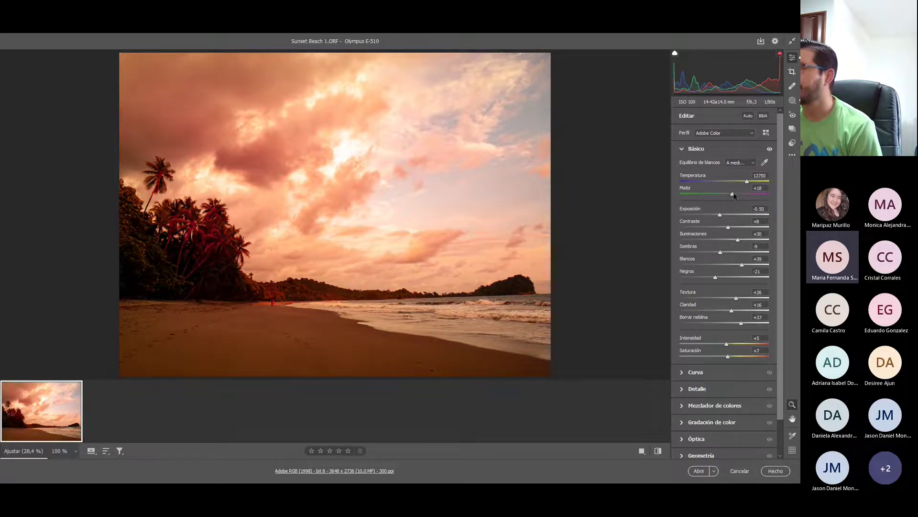
{"action": "left_click_drag", "start_coordinate": [734, 195], "coordinate": [732, 198]}
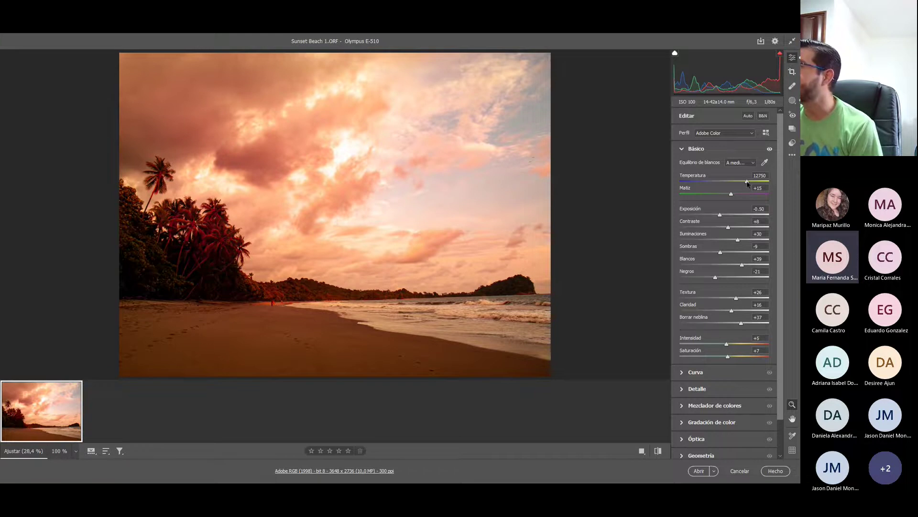
{"action": "left_click_drag", "start_coordinate": [748, 182], "coordinate": [745, 182]}
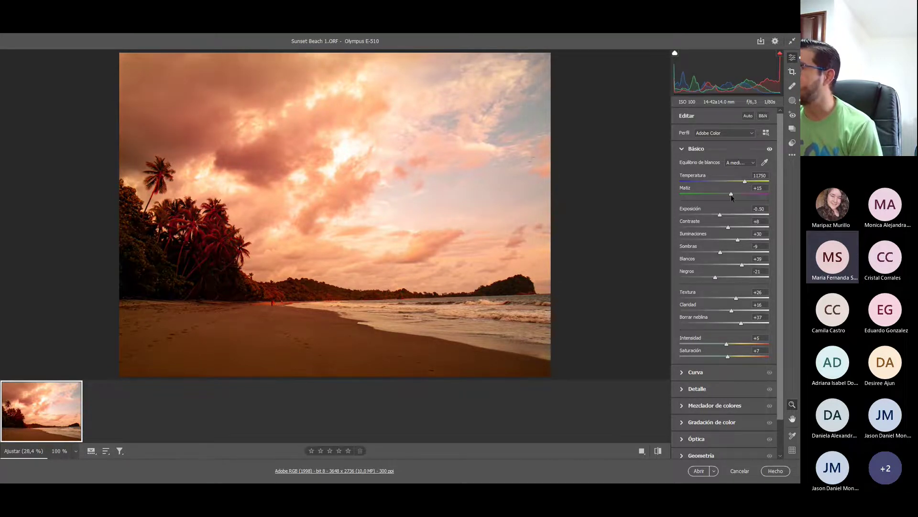
{"action": "left_click_drag", "start_coordinate": [732, 196], "coordinate": [728, 196]}
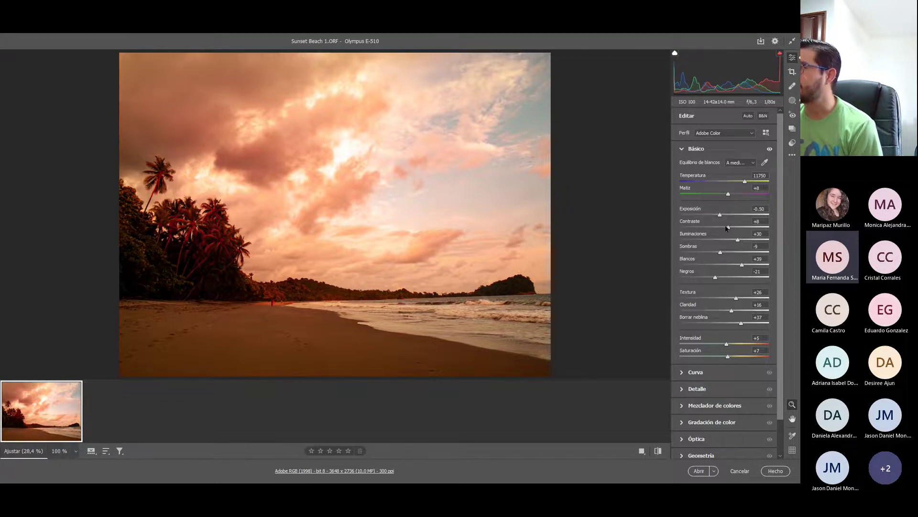
{"action": "left_click_drag", "start_coordinate": [721, 217], "coordinate": [735, 199]}
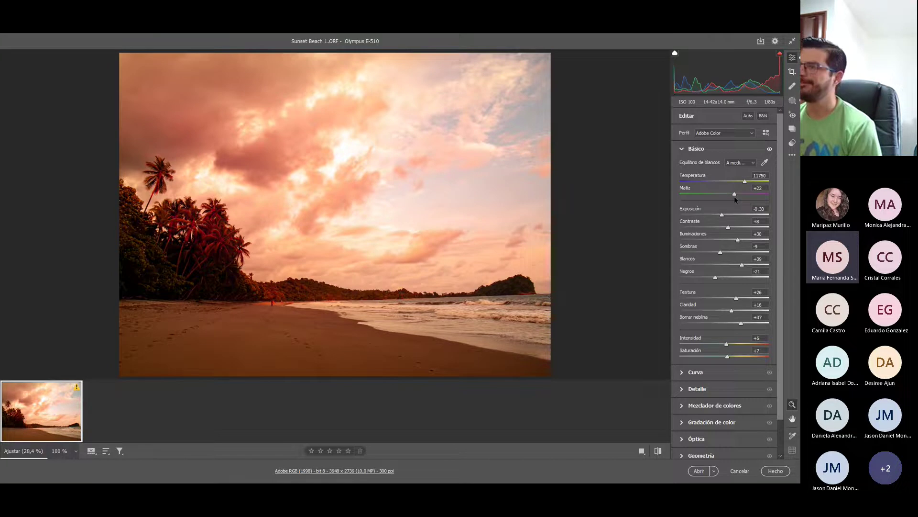
Set Exposure to -0.35 and Contrast to +16, and show the before and after versions side by side.
{"action": "left_click_drag", "start_coordinate": [722, 215], "coordinate": [724, 219]}
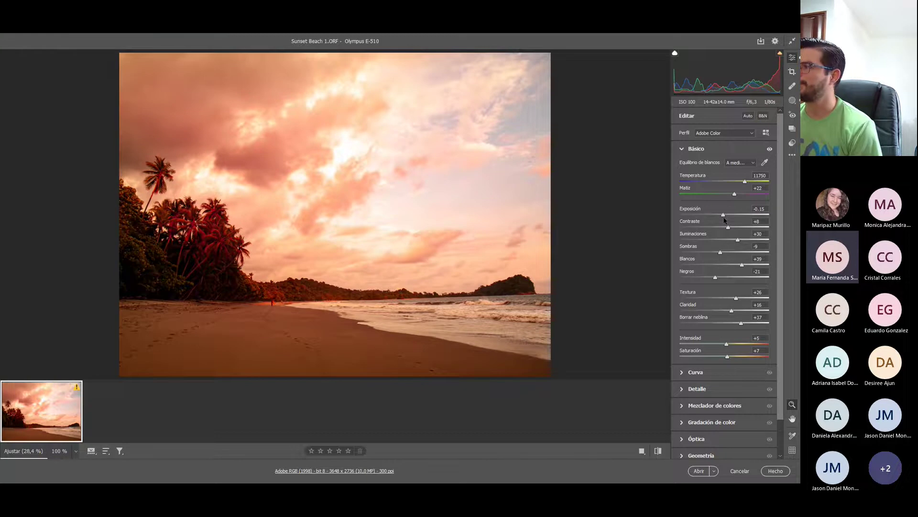
{"action": "left_click_drag", "start_coordinate": [725, 220], "coordinate": [723, 219]}
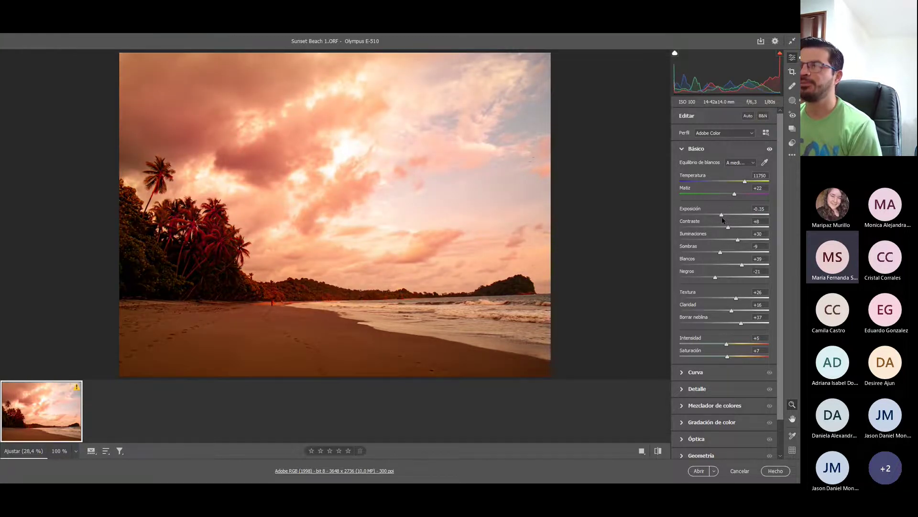
{"action": "left_click_drag", "start_coordinate": [728, 227], "coordinate": [732, 233]}
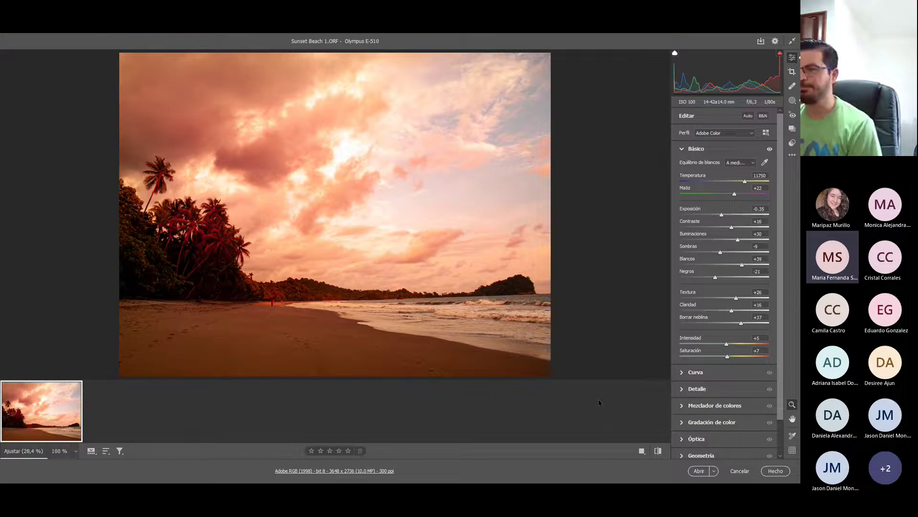
{"action": "left_click", "coordinate": [642, 451]}
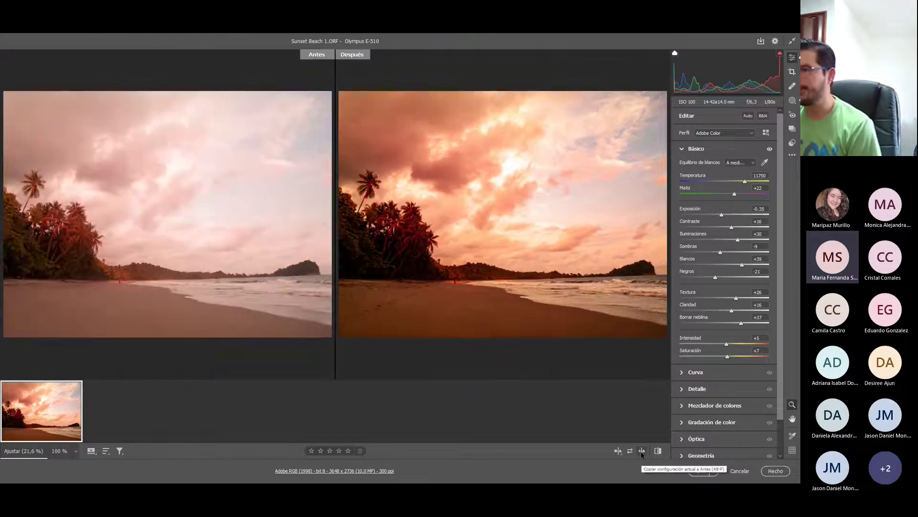
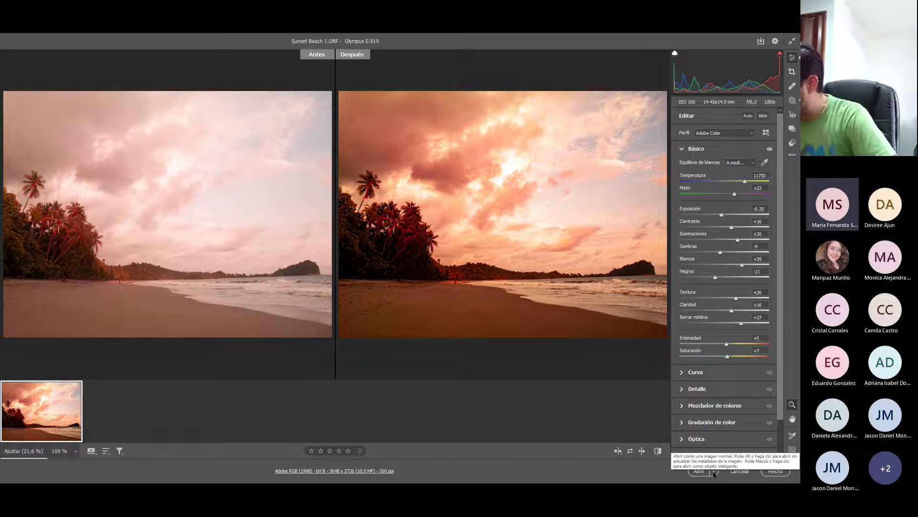
Open the developed photo in Photoshop and save a copy as the JPEG Sunset Beach 1 copia.jpg in Fotos RAW at quality 12.
{"action": "left_click", "coordinate": [717, 473]}
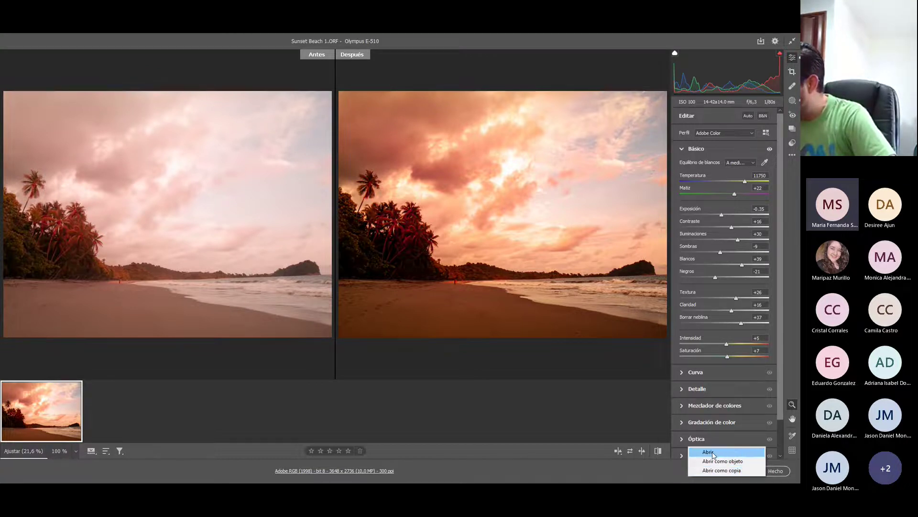
{"action": "left_click", "coordinate": [708, 452]}
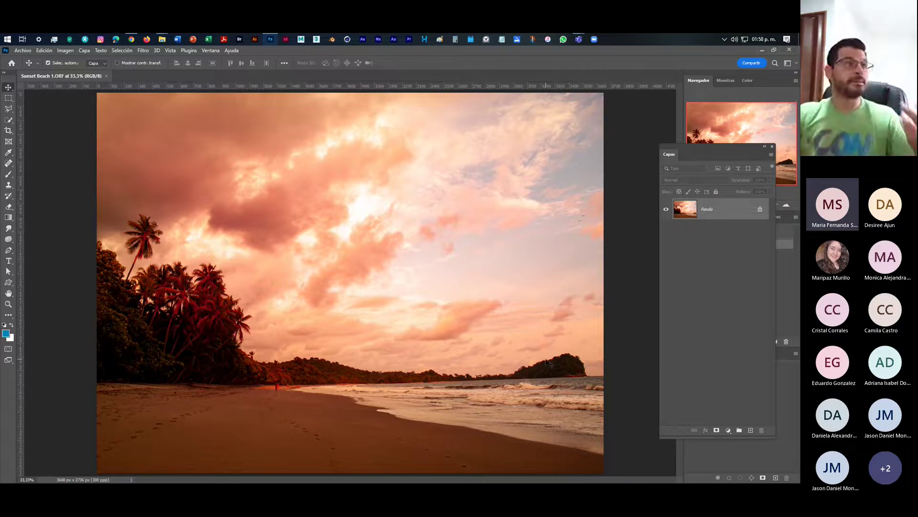
{"action": "left_click", "coordinate": [22, 50]}
{"action": "left_click", "coordinate": [45, 159]}
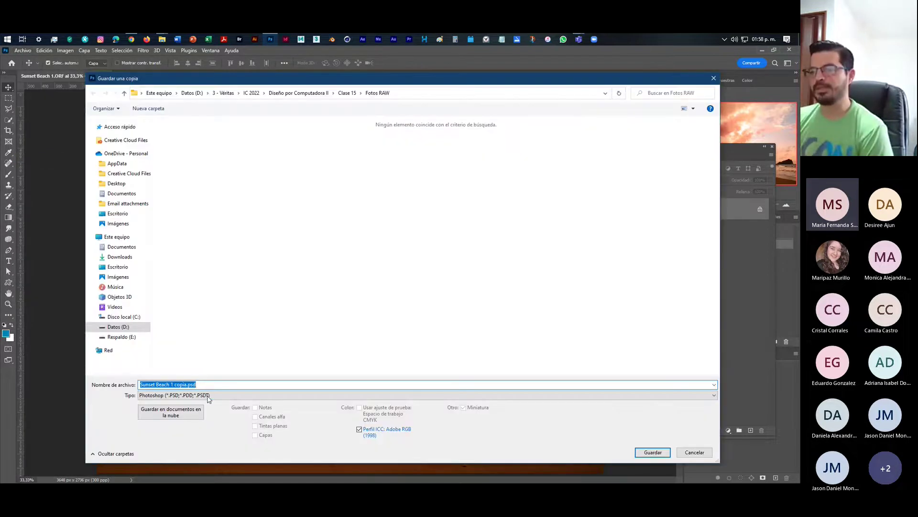
{"action": "left_click", "coordinate": [209, 397]}
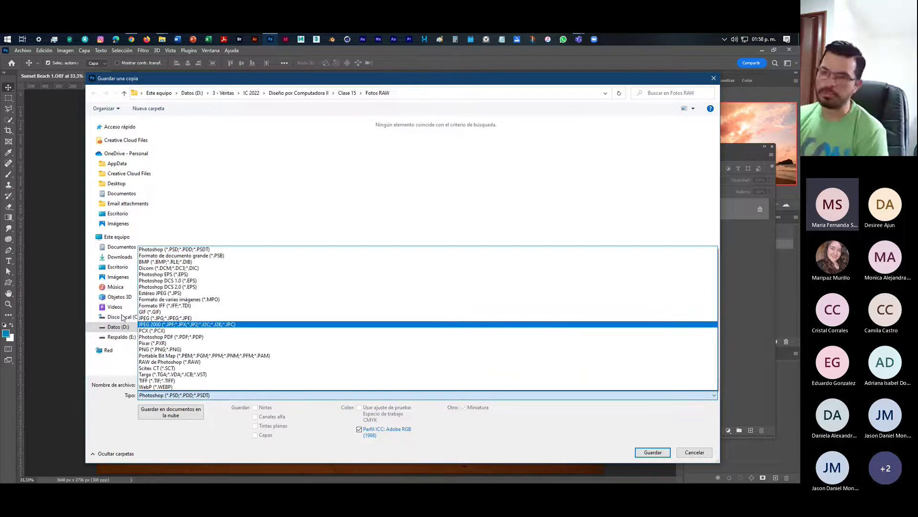
{"action": "left_click", "coordinate": [168, 320]}
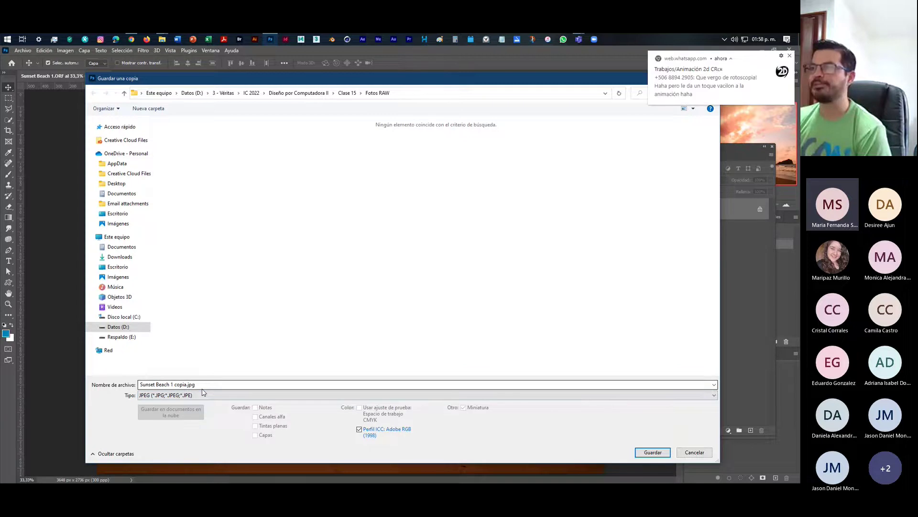
{"action": "left_click", "coordinate": [639, 452]}
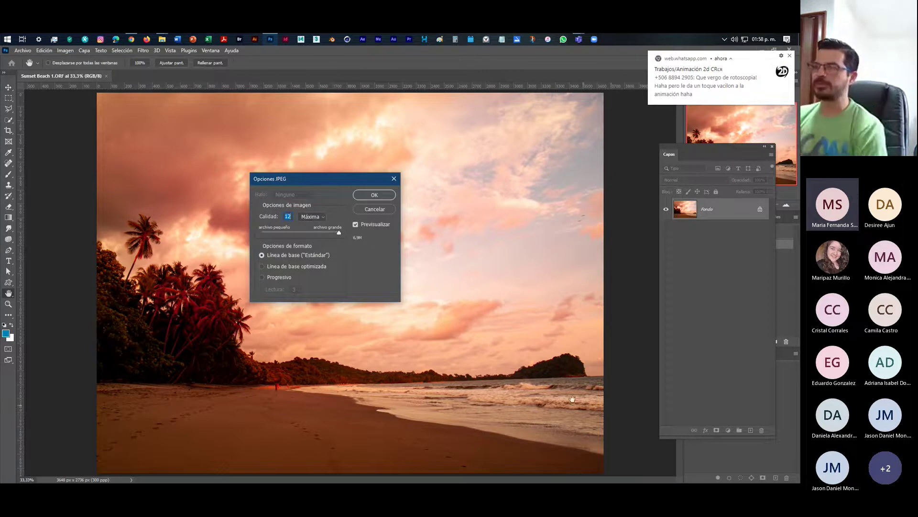
{"action": "left_click", "coordinate": [381, 197]}
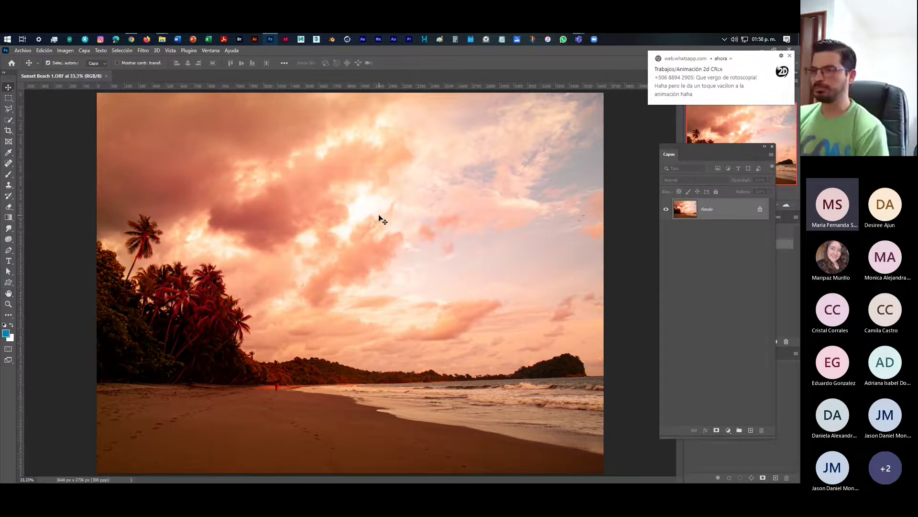
{"action": "left_click", "coordinate": [790, 56]}
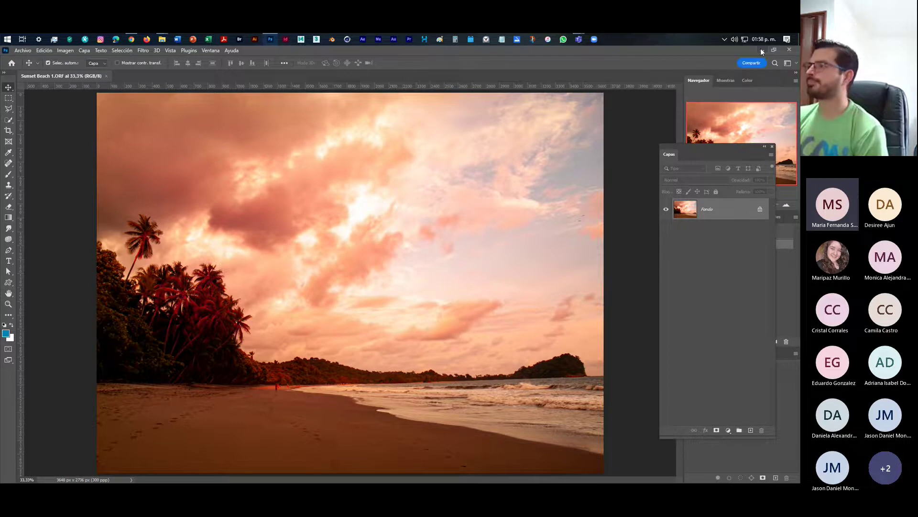
Minimize Photoshop, switch to Adobe Bridge and preview Render 1.png in the sourceimages folder.
{"action": "left_click", "coordinate": [762, 51]}
{"action": "left_click", "coordinate": [653, 241]}
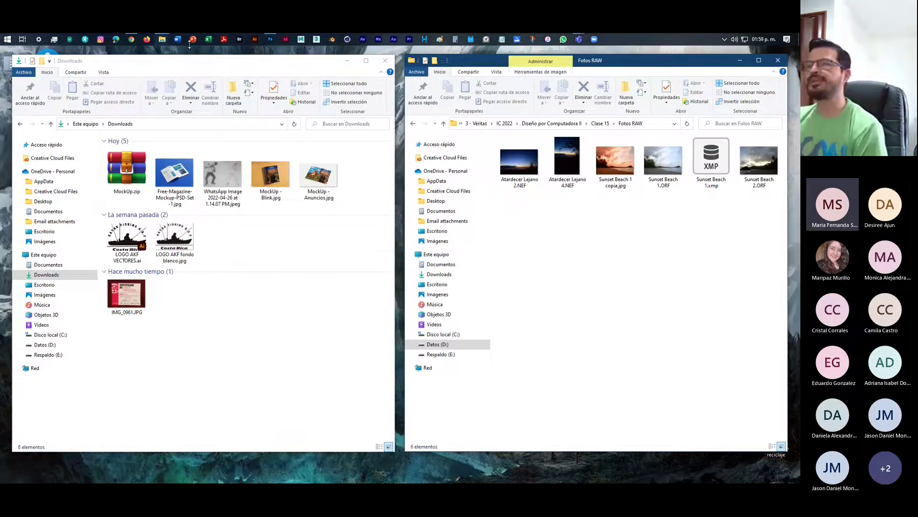
{"action": "left_click", "coordinate": [234, 38]}
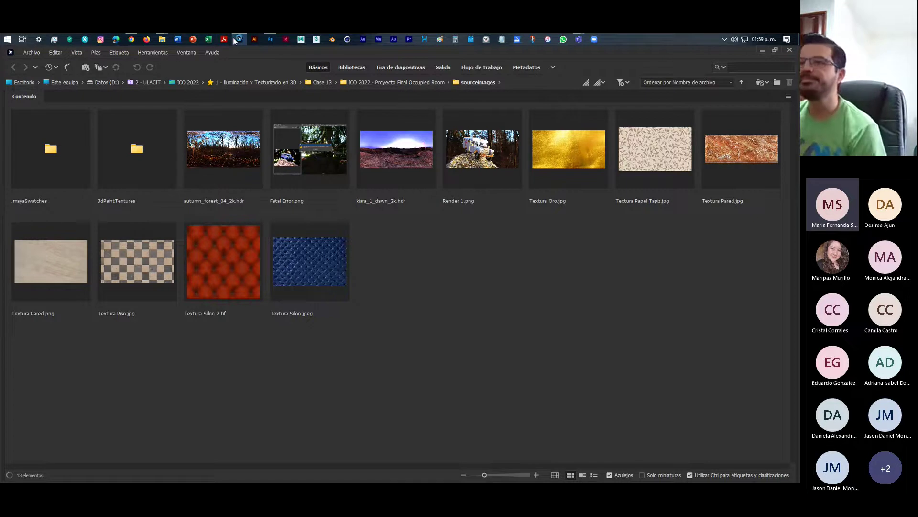
{"action": "left_click", "coordinate": [498, 154]}
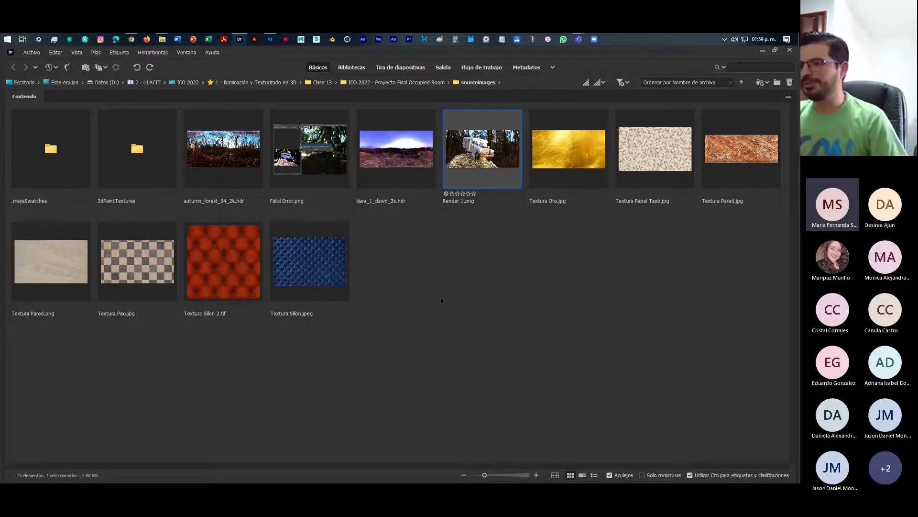
{"action": "key", "text": "space"}
{"action": "key", "text": "space"}
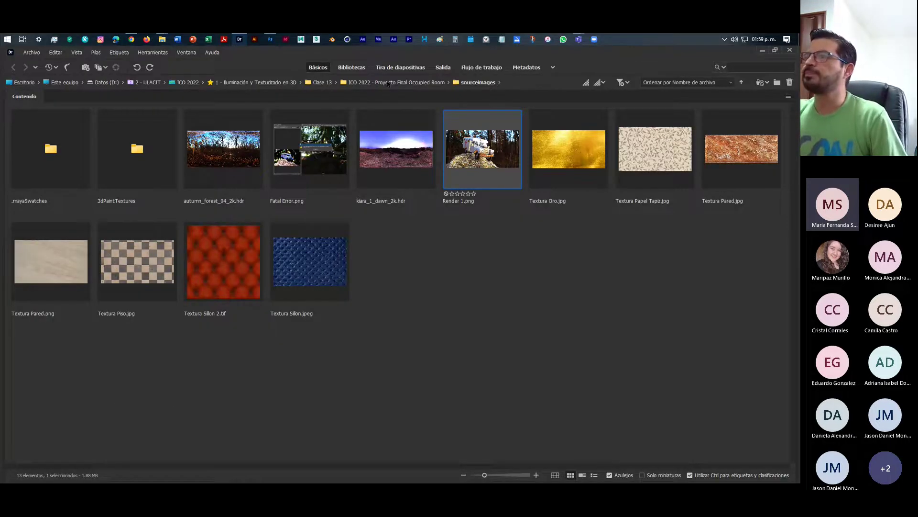
Browse the Clase 13 and Clase 14 folders of 1 - Iluminación y Texturizado en 3D.
{"action": "left_click", "coordinate": [323, 82]}
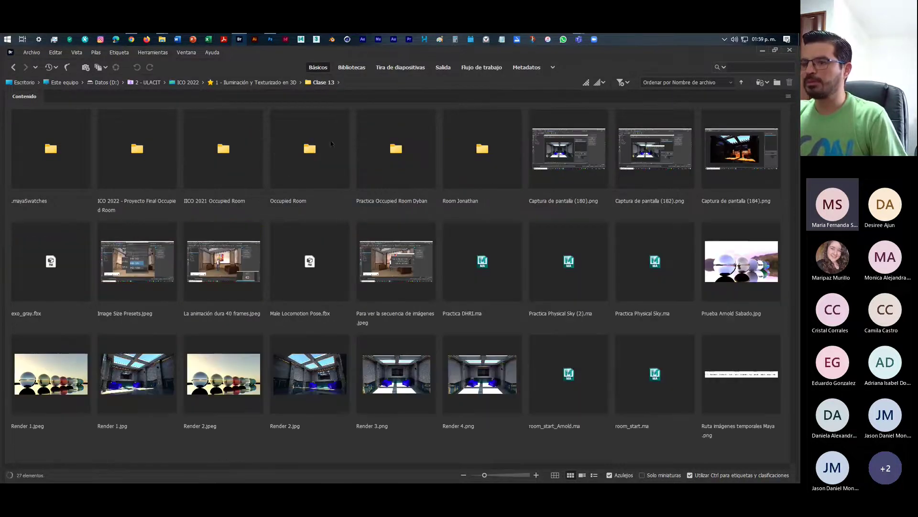
{"action": "left_click", "coordinate": [281, 82]}
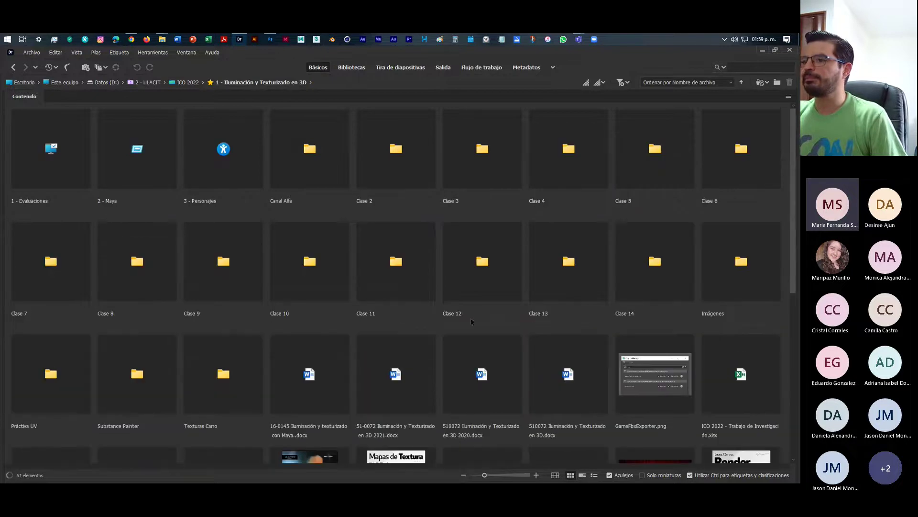
{"action": "double_click", "coordinate": [637, 290]}
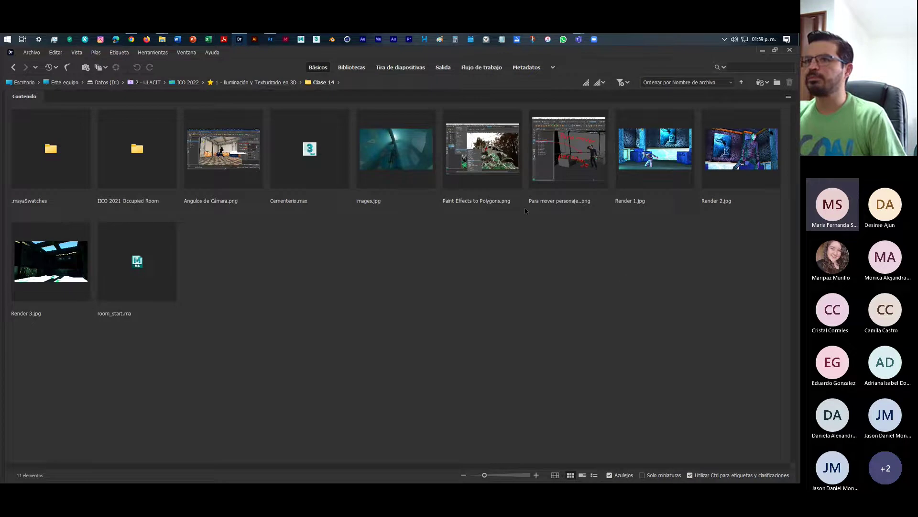
{"action": "left_click", "coordinate": [272, 83]}
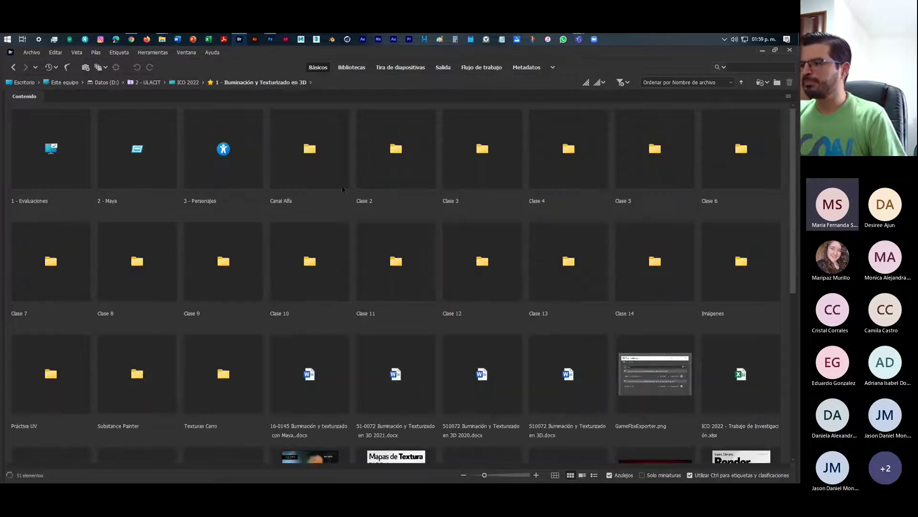
Go to the Fotos RAW folder under Datos (D:), 3 - Véritas, IC 2022, Diseño por Computadora II, Clase 15.
{"action": "left_click", "coordinate": [108, 82]}
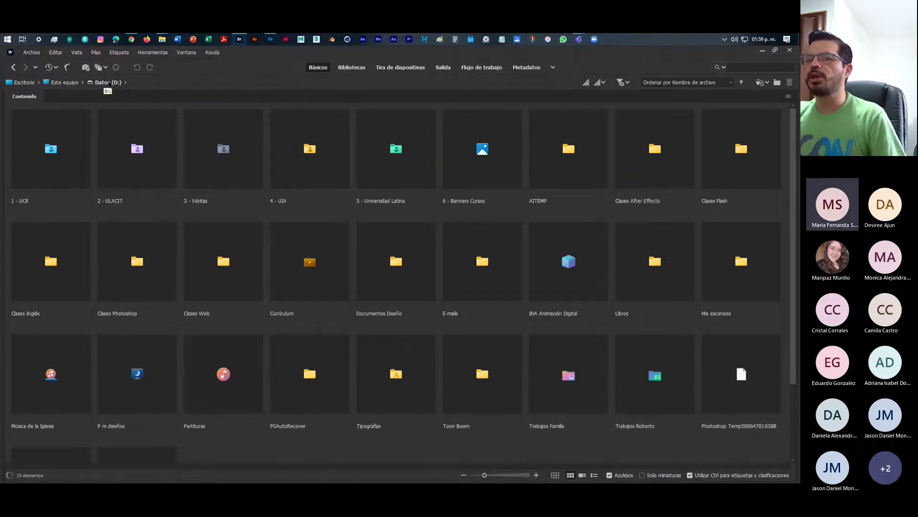
{"action": "double_click", "coordinate": [223, 174]}
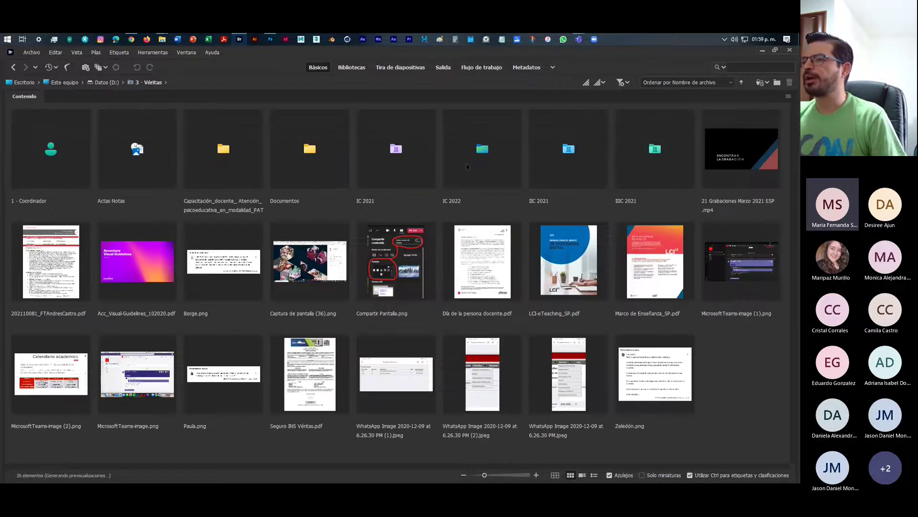
{"action": "double_click", "coordinate": [466, 162]}
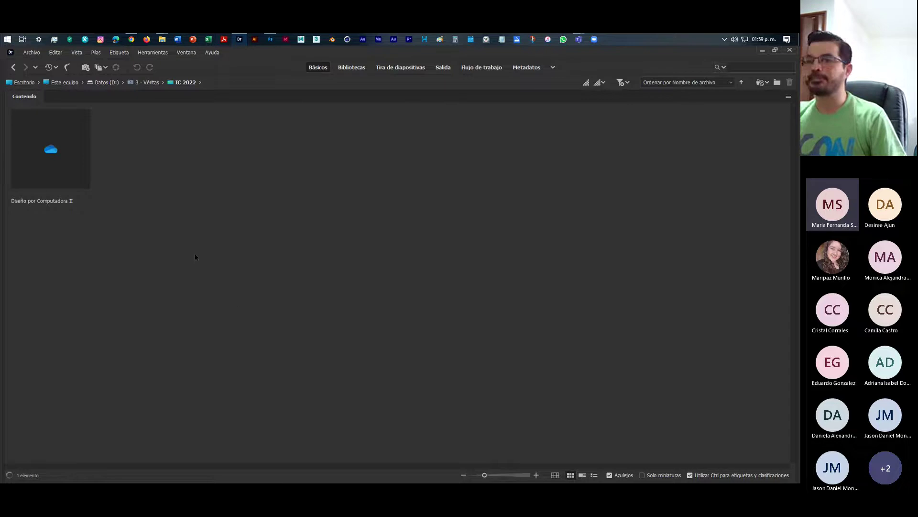
{"action": "double_click", "coordinate": [51, 143]}
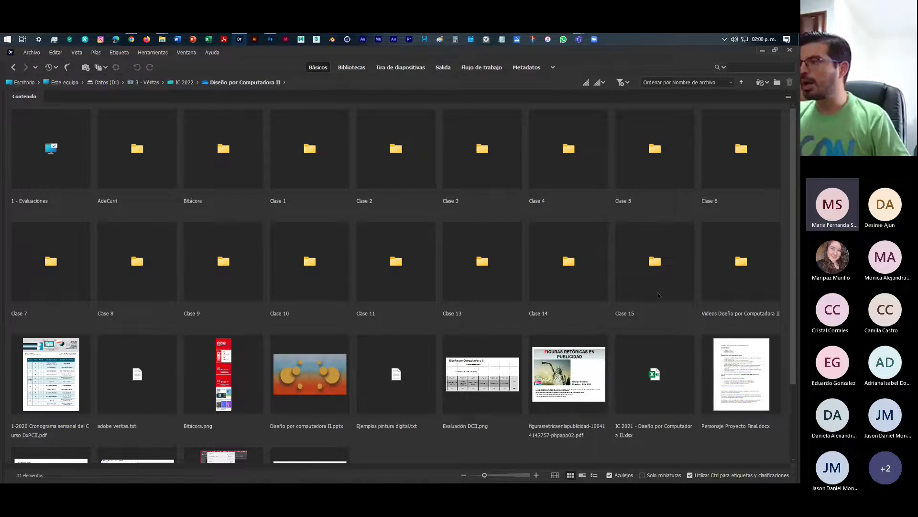
{"action": "double_click", "coordinate": [655, 261]}
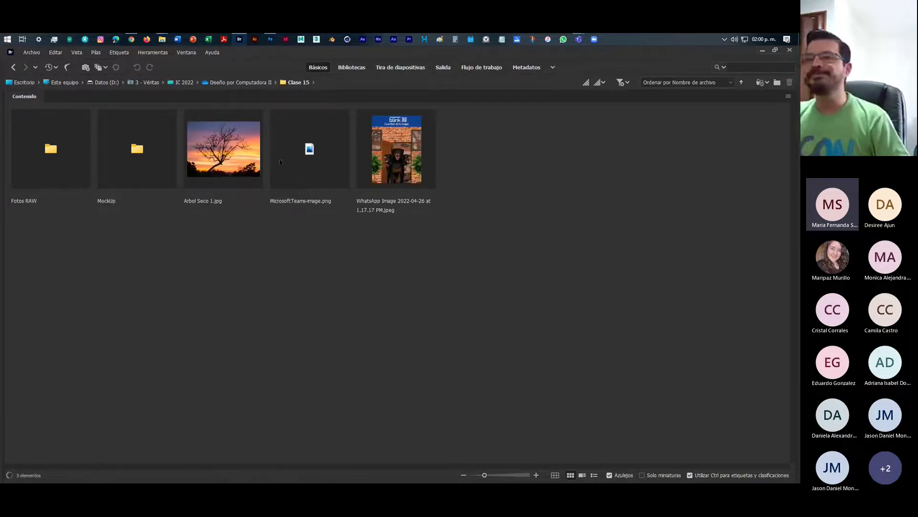
{"action": "left_click", "coordinate": [68, 173]}
{"action": "double_click", "coordinate": [67, 168]}
Enlarge the thumbnails to compare the RAW photos and the JPEG copy, and adjust their size so all five fit in one row.
{"action": "left_click_drag", "start_coordinate": [485, 475], "coordinate": [515, 475]}
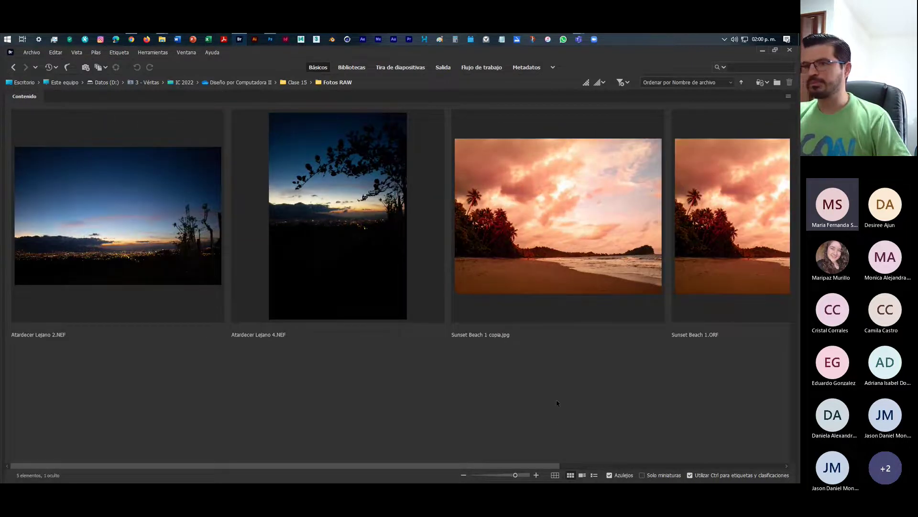
{"action": "scroll", "coordinate": [556, 400], "scroll_direction": "down", "scroll_amount": 3}
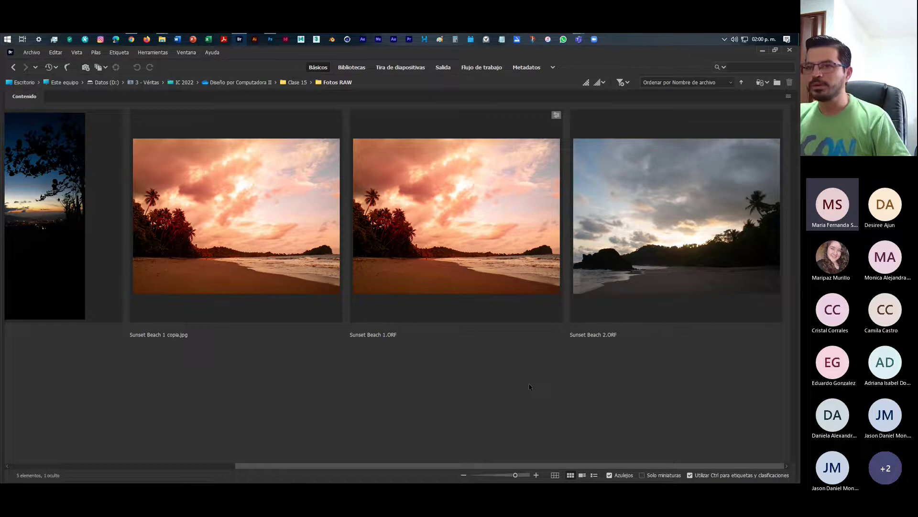
{"action": "scroll", "coordinate": [528, 392], "scroll_direction": "up", "scroll_amount": 3}
{"action": "scroll", "coordinate": [527, 400], "scroll_direction": "down", "scroll_amount": 2}
{"action": "mouse_move", "coordinate": [319, 478]}
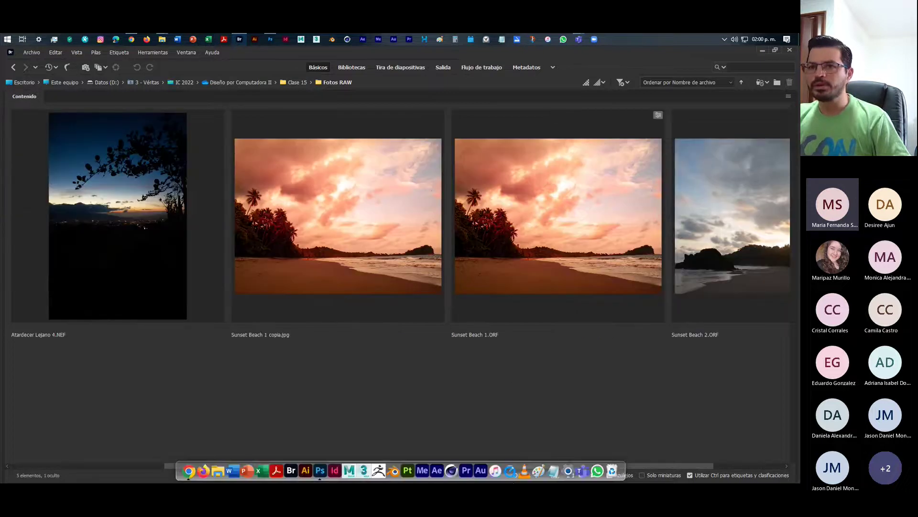
{"action": "left_click", "coordinate": [503, 475]}
{"action": "left_click_drag", "start_coordinate": [503, 475], "coordinate": [489, 473]}
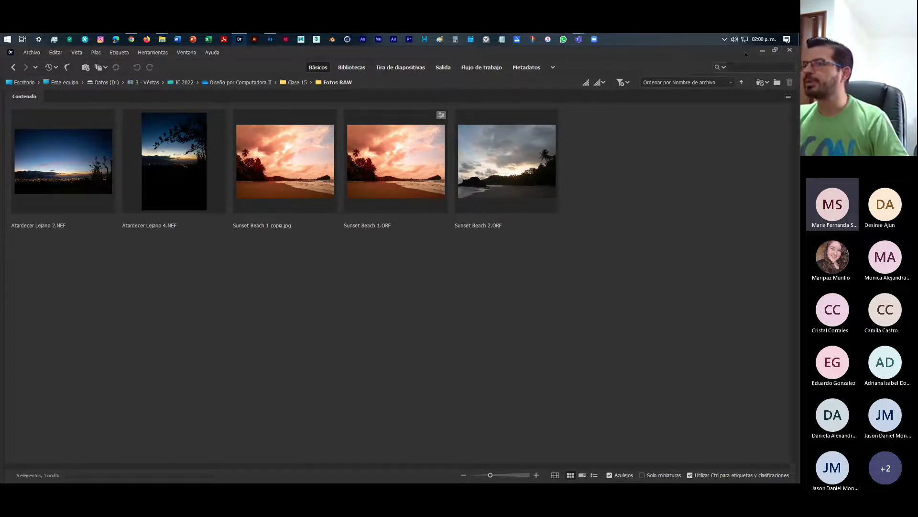
{"action": "left_click_drag", "start_coordinate": [491, 475], "coordinate": [492, 475]}
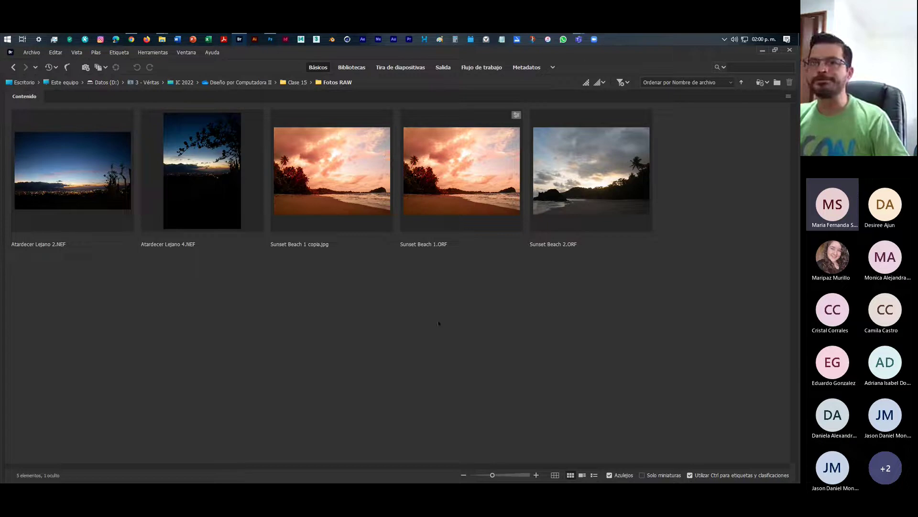
Minimize Bridge, show the Fotos RAW folder in File Explorer with extra large icons and select Sunset Beach 1 copia.jpg.
{"action": "left_click", "coordinate": [762, 51]}
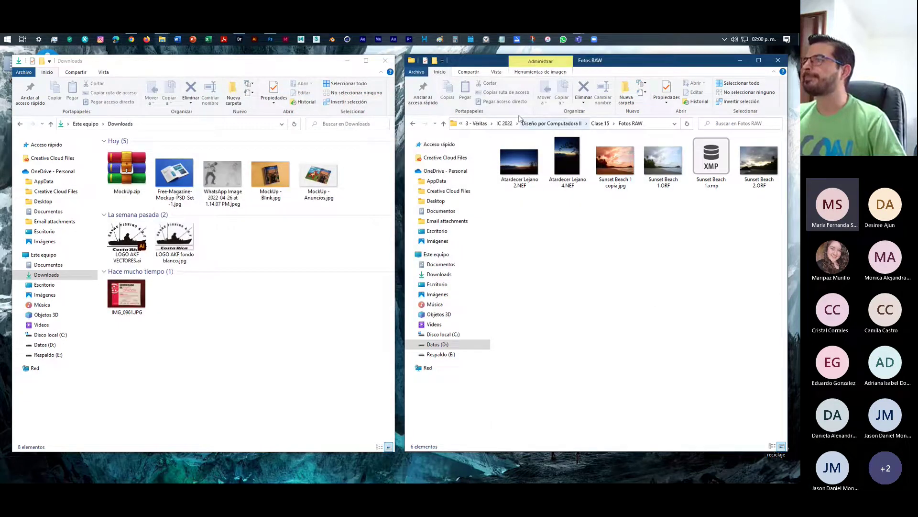
{"action": "left_click", "coordinate": [496, 72]}
{"action": "left_click", "coordinate": [483, 84]}
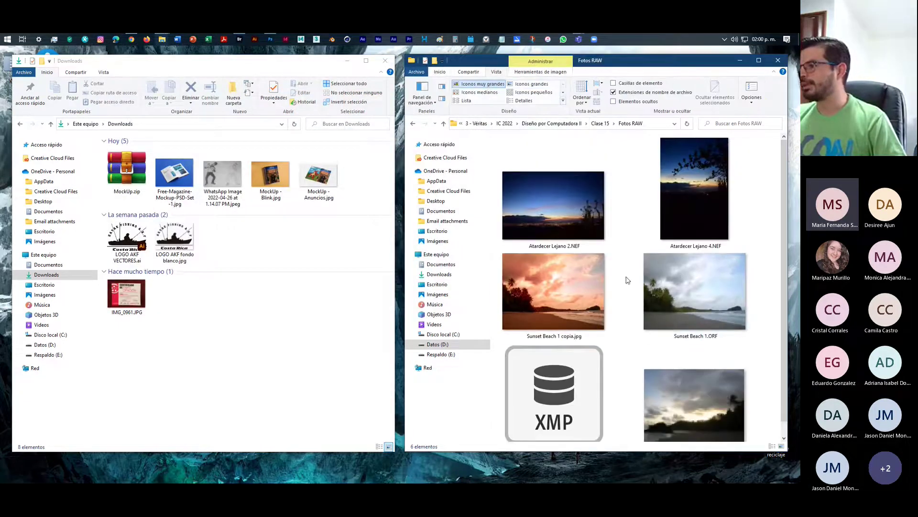
{"action": "left_click", "coordinate": [589, 298]}
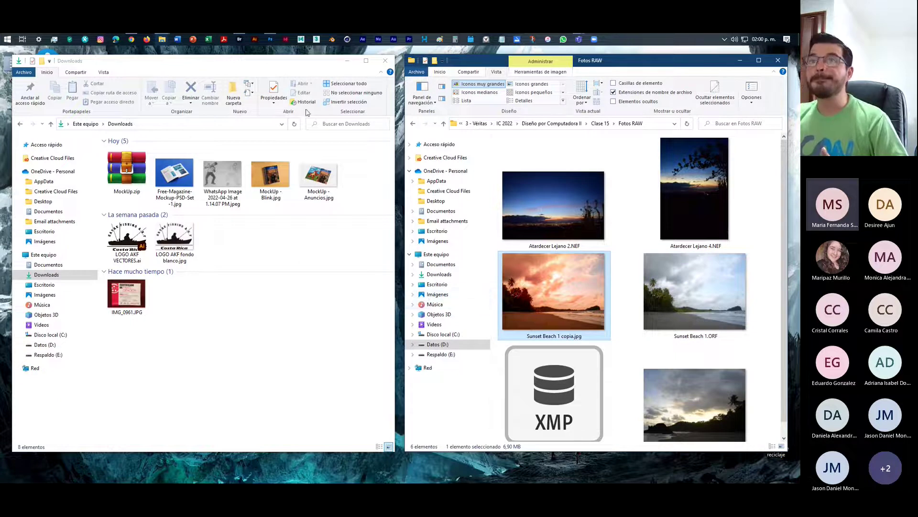
Switch back to the Sunset Beach 1.ORF document in Photoshop.
{"action": "left_click", "coordinate": [272, 40]}
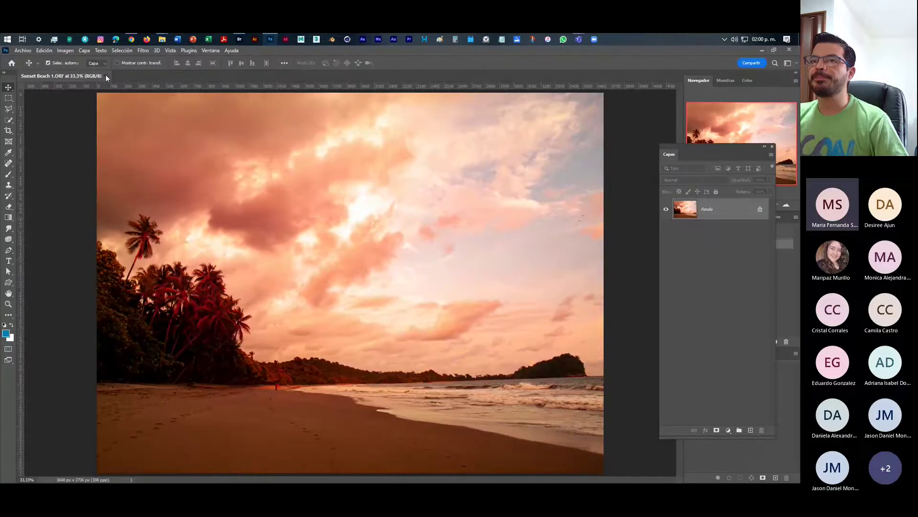
Close Sunset Beach 1.ORF without saving its changes and open Sunset Beach 2.ORF from the Fotos RAW folder.
{"action": "left_click", "coordinate": [106, 76]}
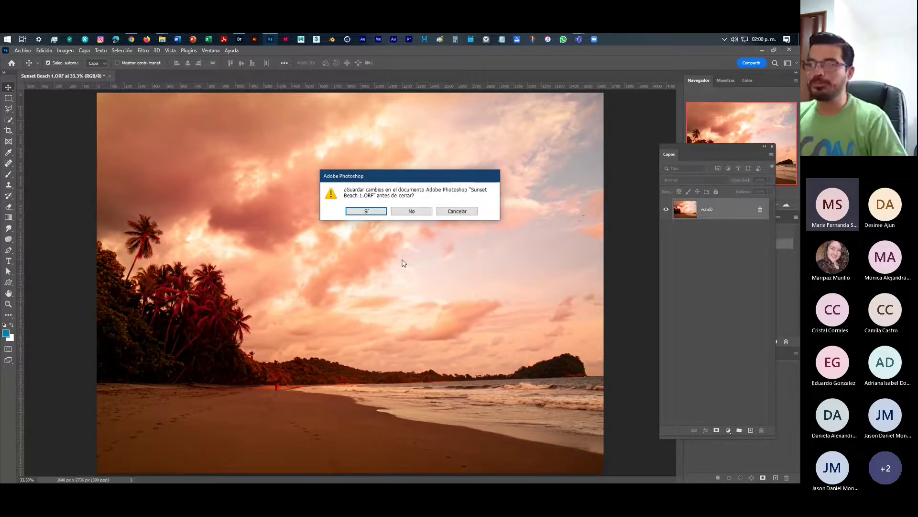
{"action": "left_click", "coordinate": [404, 211]}
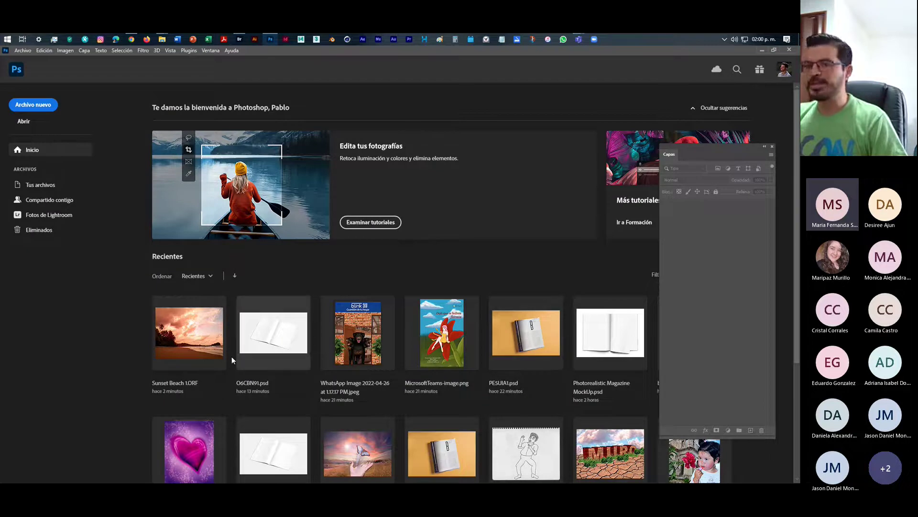
{"action": "left_click", "coordinate": [23, 122]}
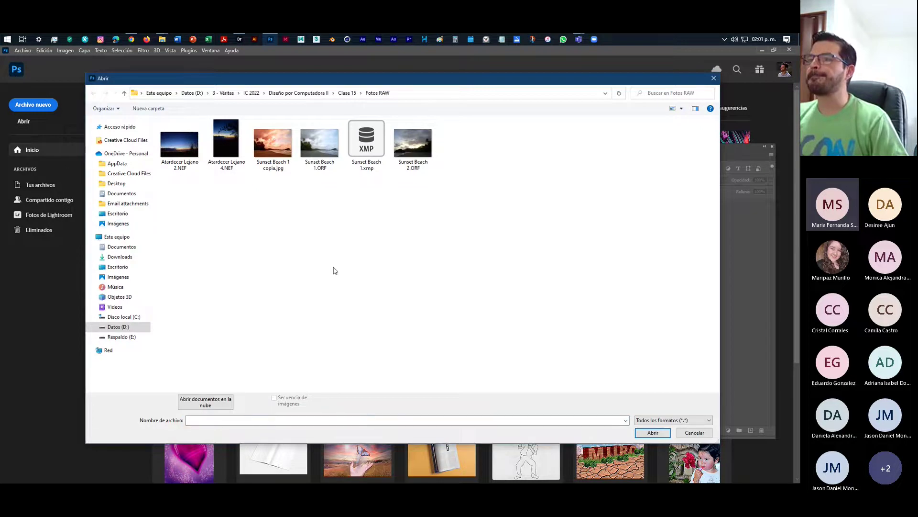
{"action": "left_click", "coordinate": [413, 137]}
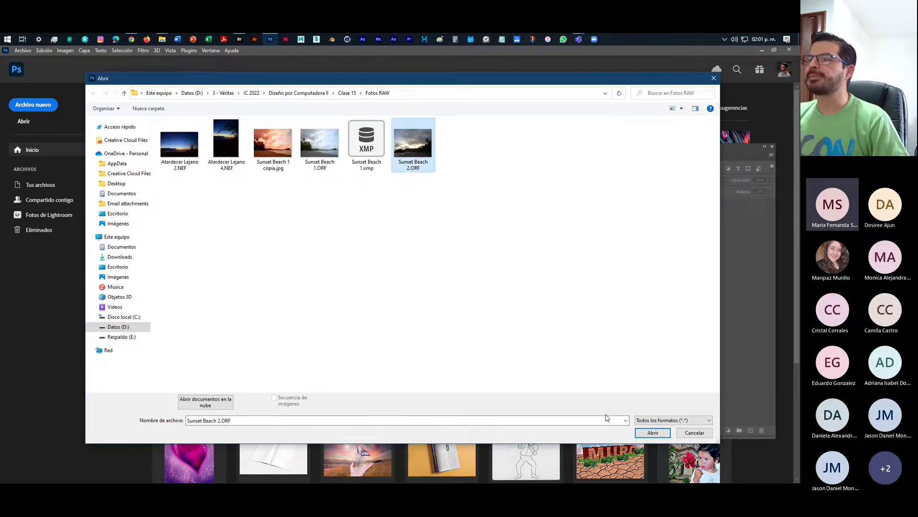
{"action": "left_click", "coordinate": [642, 434]}
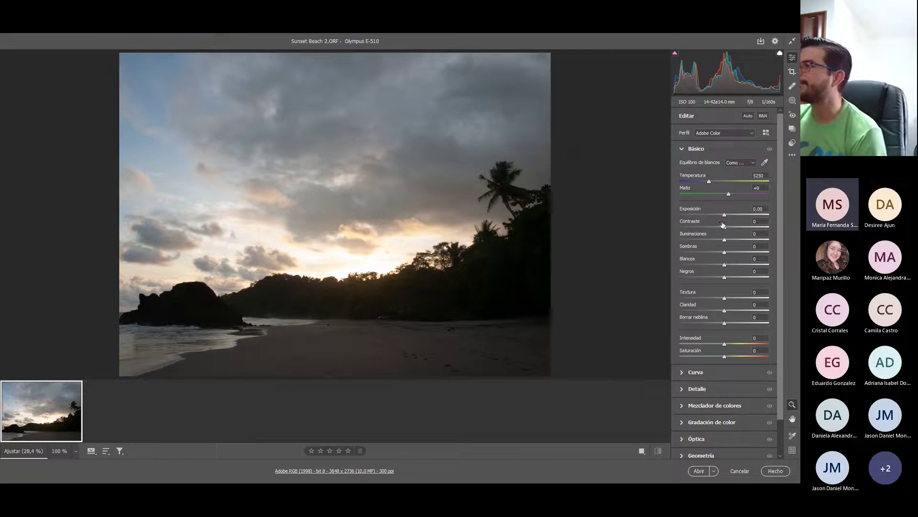
Set temperature 7450, tint +28, exposure +0.80, contrast -35, highlights +32, shadows +17, whites +44, blacks +14 and texture +45 for the whole photo.
{"action": "left_click_drag", "start_coordinate": [709, 184], "coordinate": [746, 294]}
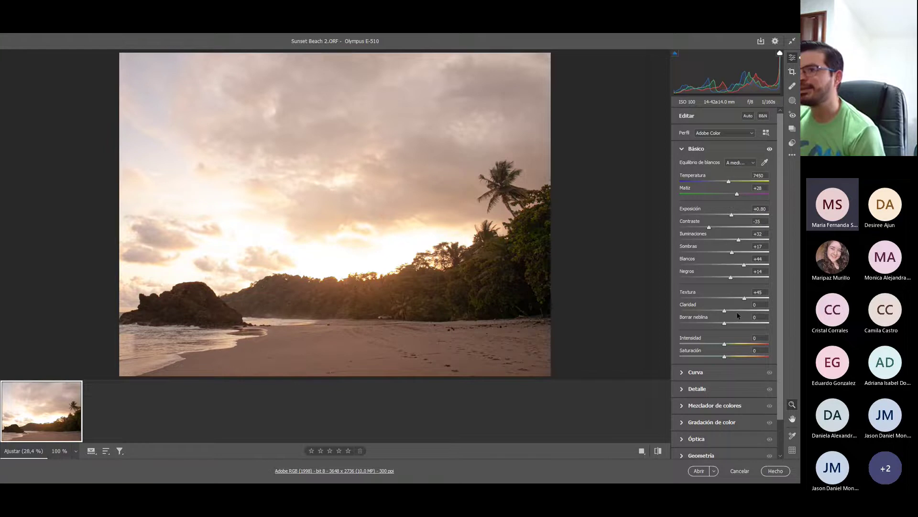
Set the photo's clarity to +23, dehaze to +29, vibrance to +17 and saturation to +10.
{"action": "left_click_drag", "start_coordinate": [726, 311], "coordinate": [739, 313]}
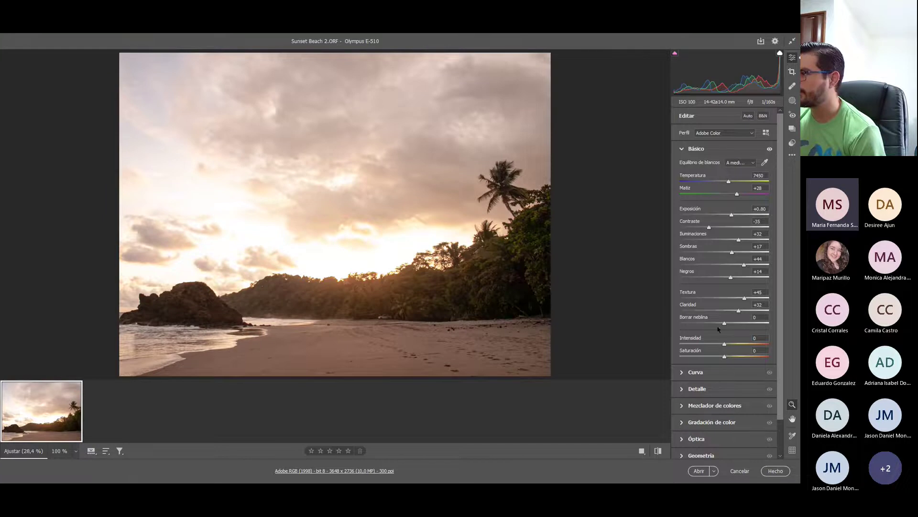
{"action": "mouse_move", "coordinate": [725, 324]}
{"action": "left_mouse_down"}
{"action": "mouse_move", "coordinate": [751, 320]}
{"action": "mouse_move", "coordinate": [736, 311]}
{"action": "left_mouse_up"}
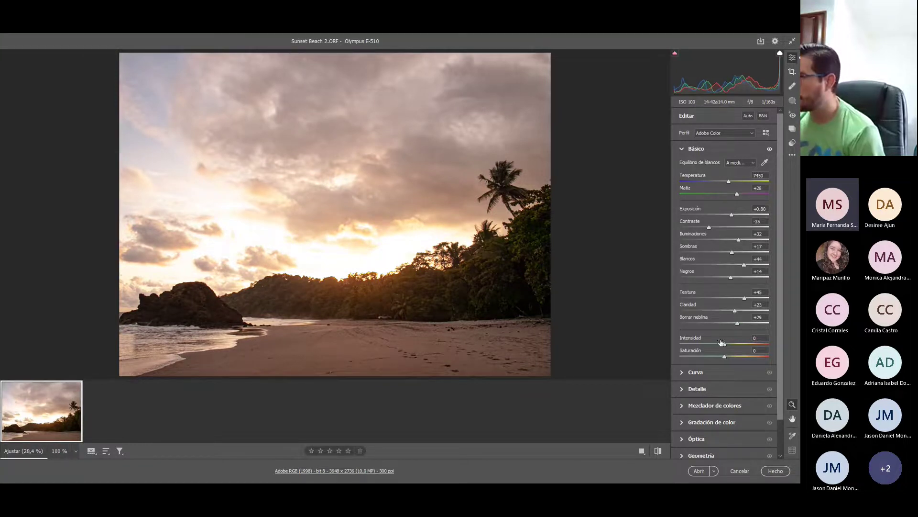
{"action": "mouse_move", "coordinate": [724, 345]}
{"action": "left_mouse_down"}
{"action": "mouse_move", "coordinate": [737, 345]}
{"action": "mouse_move", "coordinate": [729, 356]}
{"action": "left_mouse_up"}
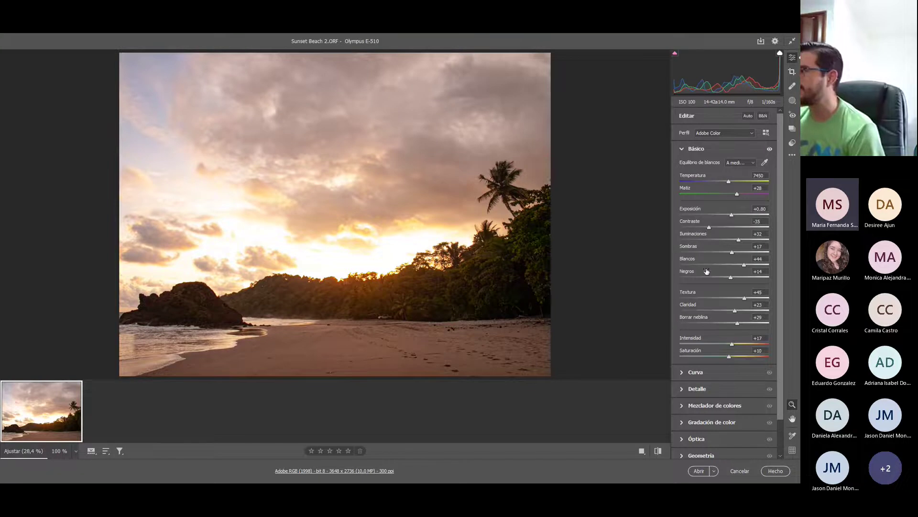
Refine the basic adjustments to temperature 7700, tint +27, exposure +0.70, contrast -16, highlights +34, shadows +25 and dehaze +20.
{"action": "scroll", "coordinate": [754, 389], "scroll_direction": "down", "scroll_amount": 2}
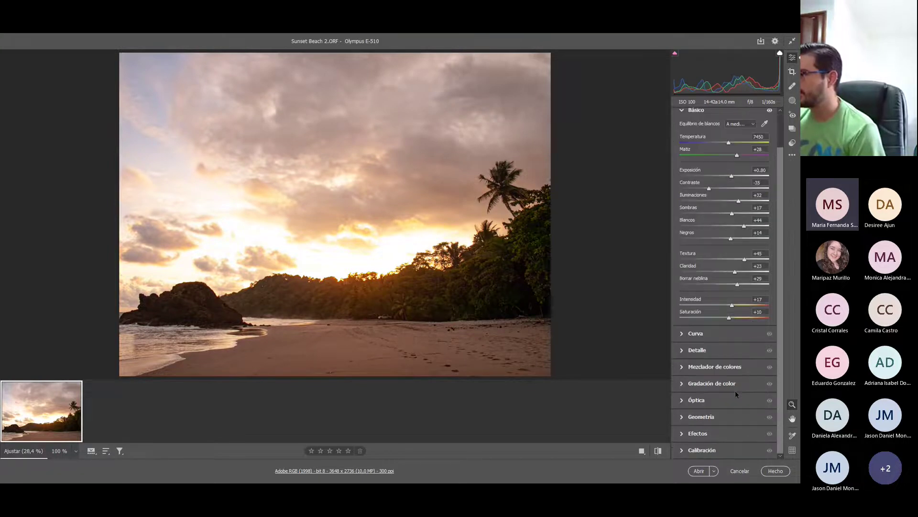
{"action": "scroll", "coordinate": [725, 383], "scroll_direction": "up", "scroll_amount": 2}
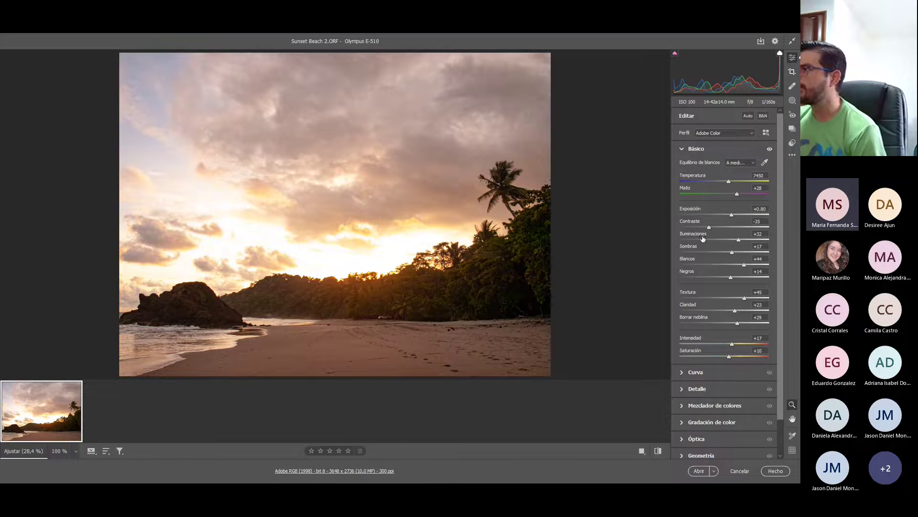
{"action": "left_click_drag", "start_coordinate": [729, 181], "coordinate": [739, 187]}
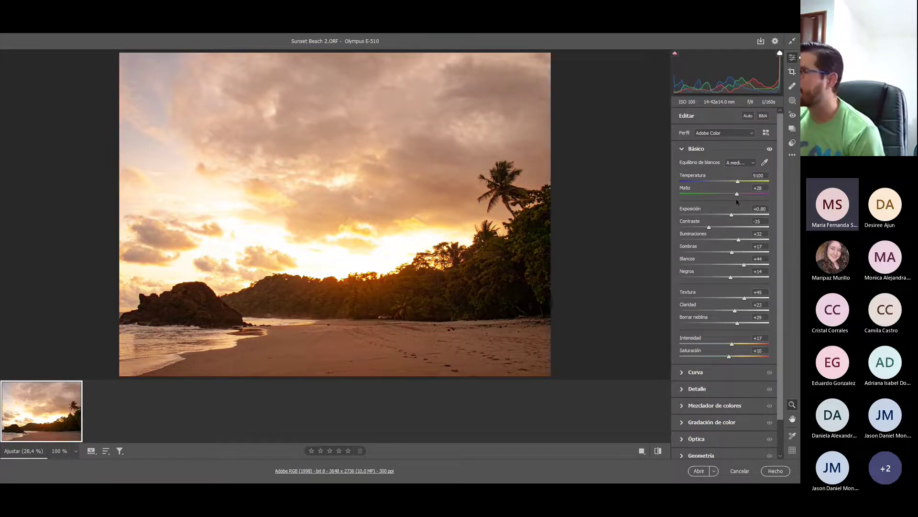
{"action": "left_click_drag", "start_coordinate": [737, 194], "coordinate": [731, 198]}
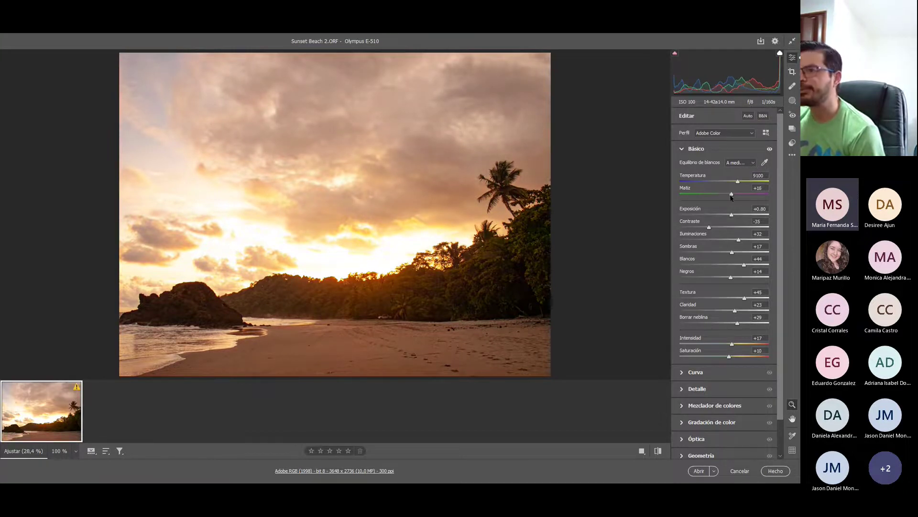
{"action": "left_click_drag", "start_coordinate": [732, 216], "coordinate": [731, 217]}
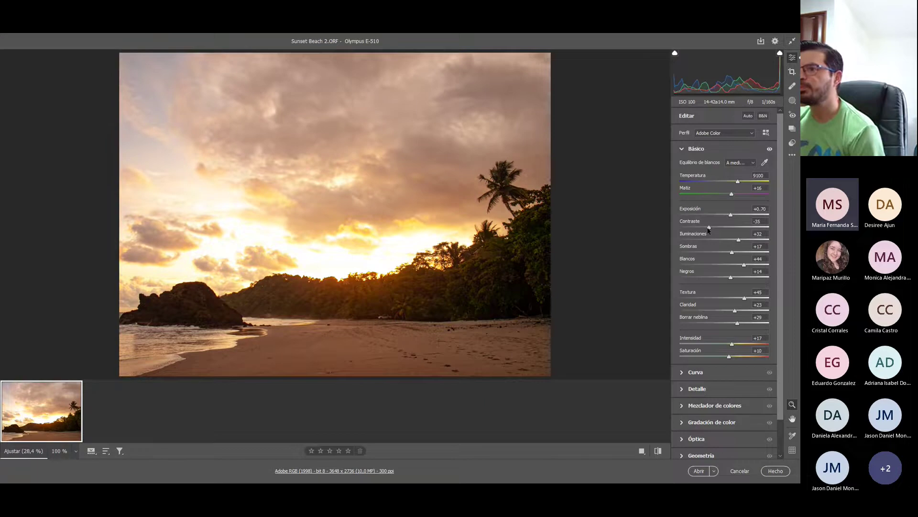
{"action": "left_click_drag", "start_coordinate": [709, 228], "coordinate": [740, 241]}
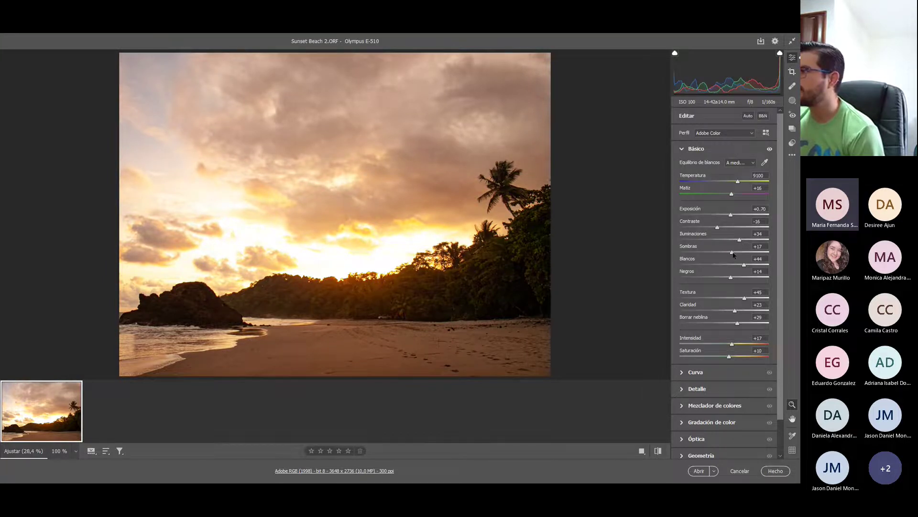
{"action": "mouse_move", "coordinate": [732, 253]}
{"action": "left_mouse_down"}
{"action": "mouse_move", "coordinate": [748, 254]}
{"action": "mouse_move", "coordinate": [735, 254]}
{"action": "left_mouse_up"}
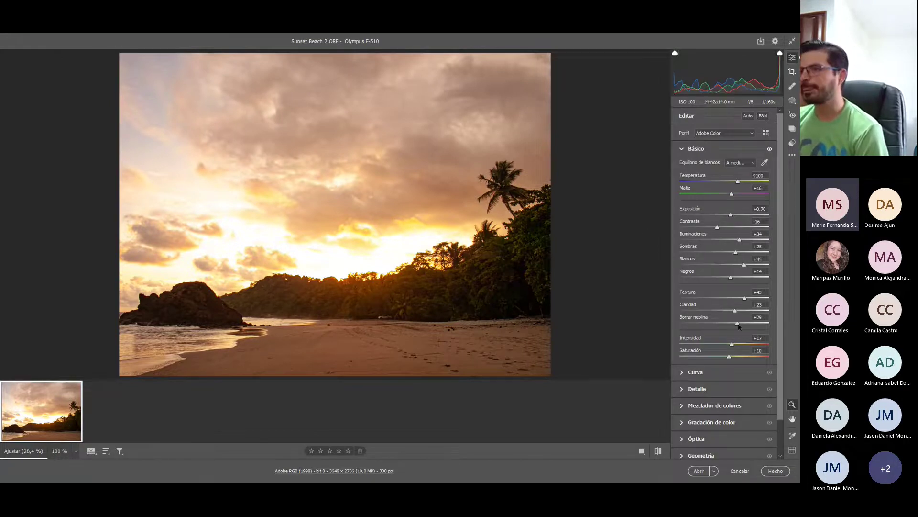
{"action": "left_click_drag", "start_coordinate": [738, 325], "coordinate": [733, 324]}
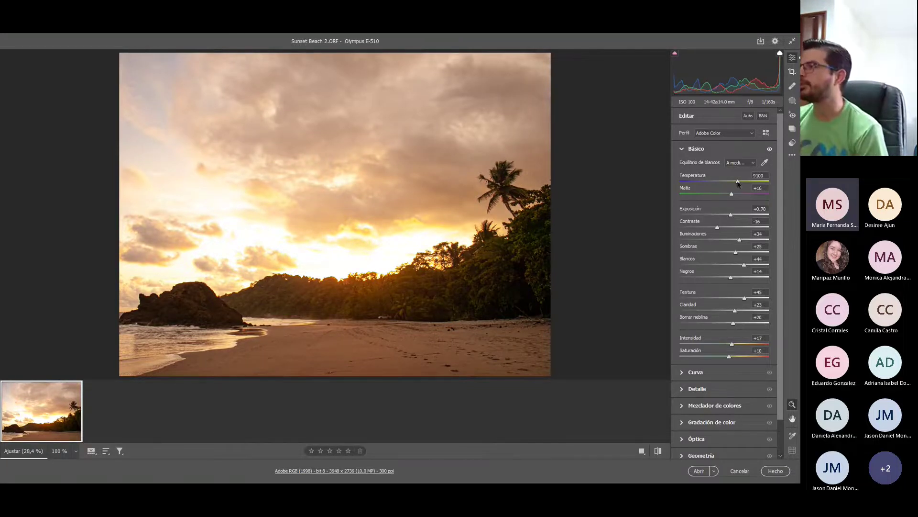
{"action": "mouse_move", "coordinate": [738, 184]}
{"action": "left_mouse_down"}
{"action": "mouse_move", "coordinate": [721, 196]}
{"action": "mouse_move", "coordinate": [737, 199]}
{"action": "left_mouse_up"}
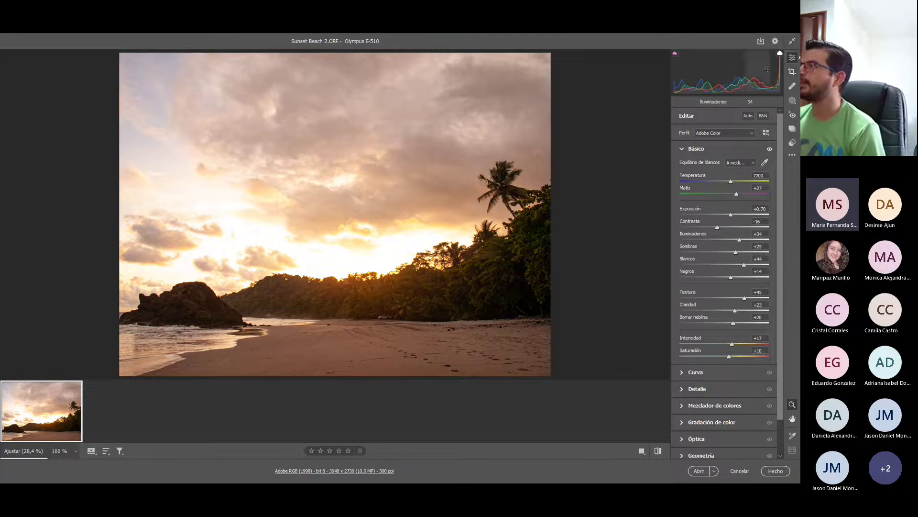
Create a linear gradient mask running vertically from the photo's upper edge down to the shoreline.
{"action": "left_click", "coordinate": [792, 100]}
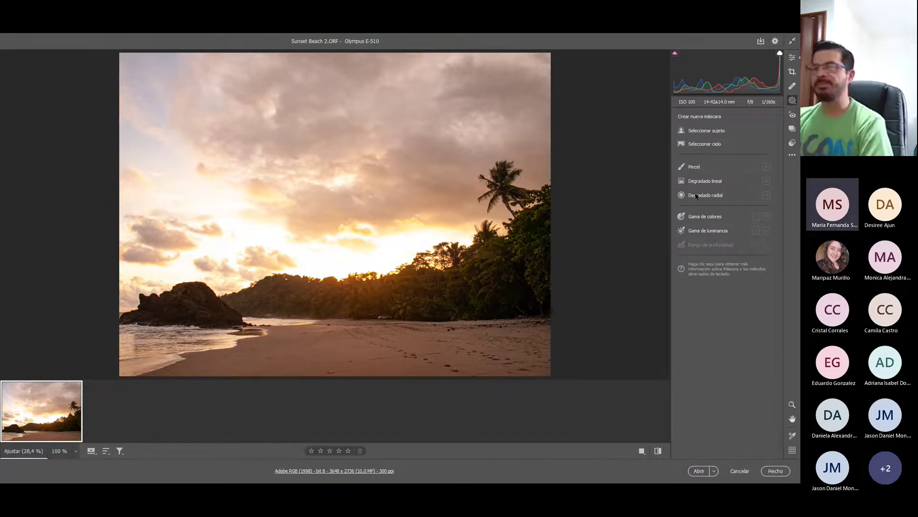
{"action": "mouse_move", "coordinate": [702, 185]}
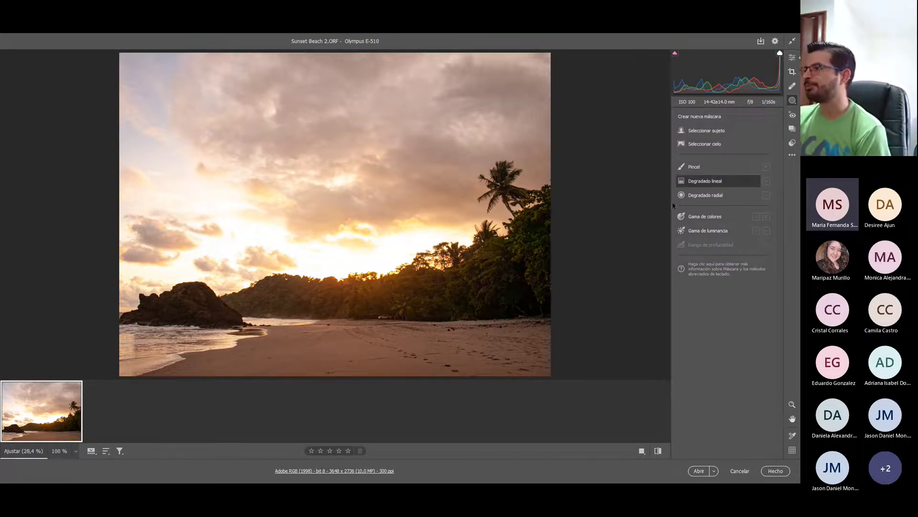
{"action": "left_click", "coordinate": [705, 181]}
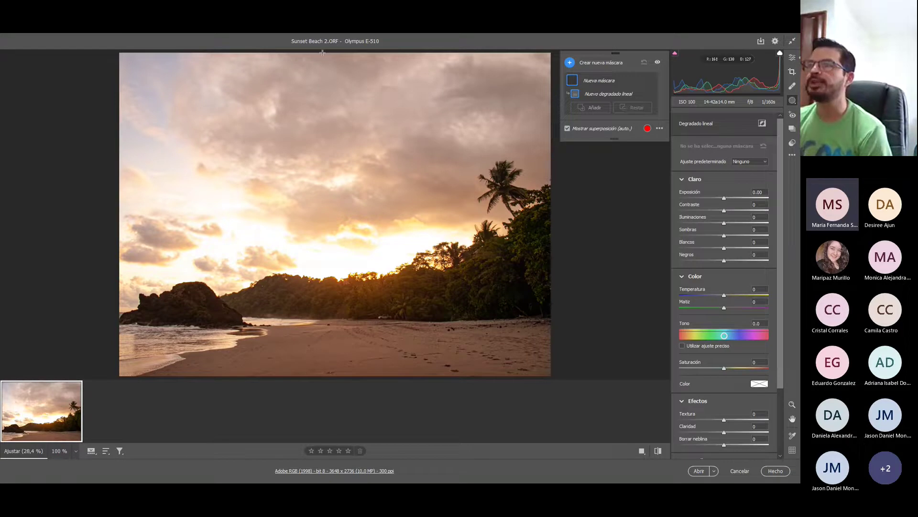
{"action": "left_click_drag", "start_coordinate": [323, 56], "coordinate": [324, 318]}
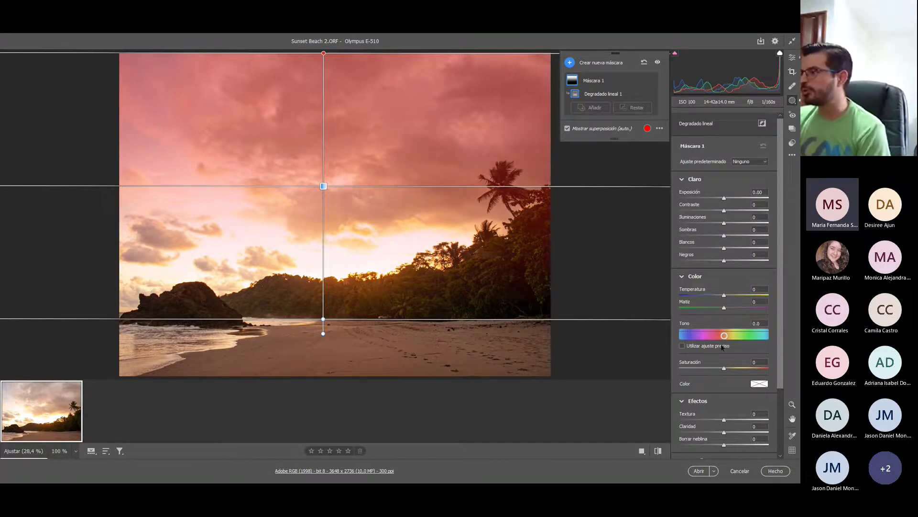
Tint the masked sky with hue -41.0, temperature +32, tint -6 and saturation +8.
{"action": "mouse_move", "coordinate": [724, 336]}
{"action": "left_mouse_down"}
{"action": "mouse_move", "coordinate": [759, 336]}
{"action": "mouse_move", "coordinate": [712, 338]}
{"action": "left_mouse_up"}
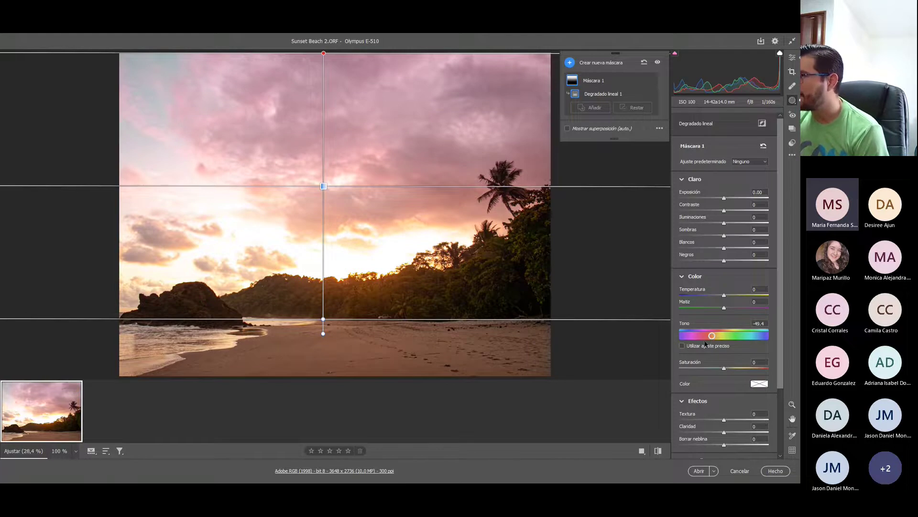
{"action": "scroll", "coordinate": [717, 306], "scroll_direction": "down", "scroll_amount": 2}
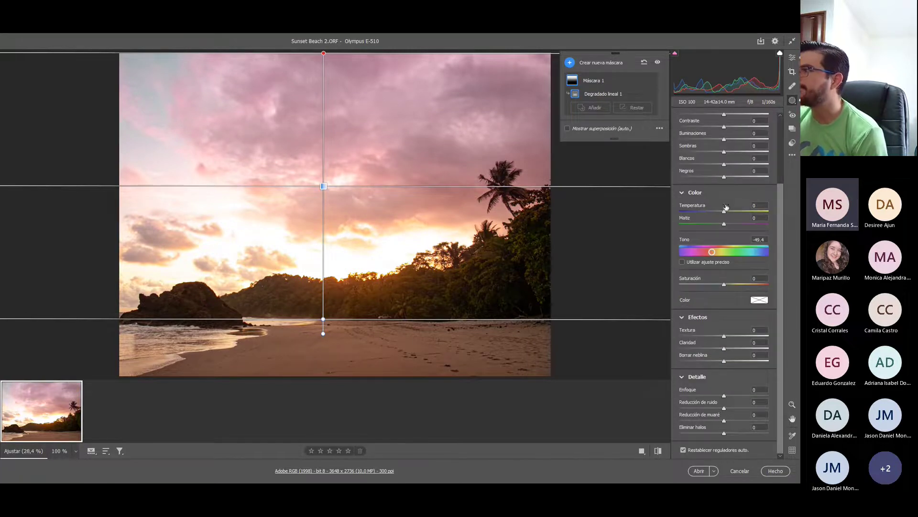
{"action": "mouse_move", "coordinate": [724, 212]}
{"action": "left_mouse_down"}
{"action": "mouse_move", "coordinate": [746, 225]}
{"action": "mouse_move", "coordinate": [723, 225]}
{"action": "left_mouse_up"}
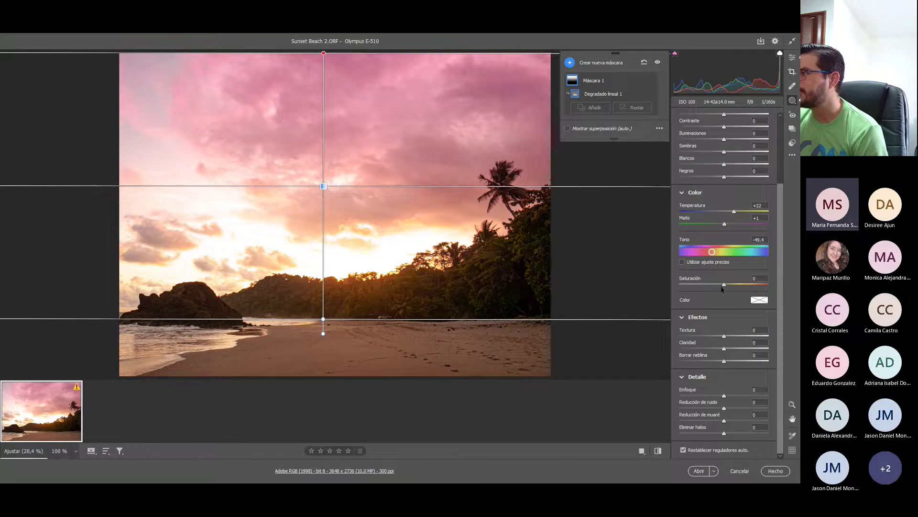
{"action": "left_click_drag", "start_coordinate": [724, 284], "coordinate": [734, 285]}
{"action": "left_click_drag", "start_coordinate": [713, 252], "coordinate": [714, 255]}
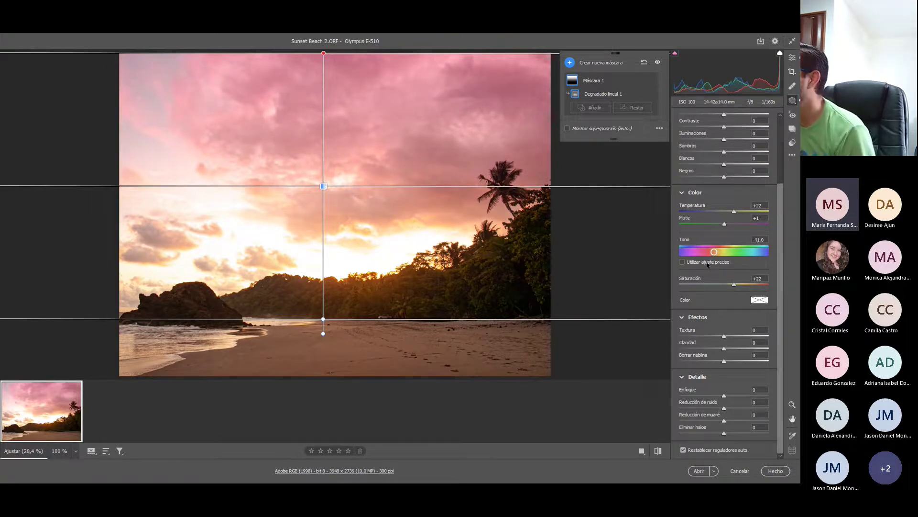
{"action": "mouse_move", "coordinate": [735, 212]}
{"action": "left_mouse_down"}
{"action": "mouse_move", "coordinate": [732, 227]}
{"action": "mouse_move", "coordinate": [722, 226]}
{"action": "left_mouse_up"}
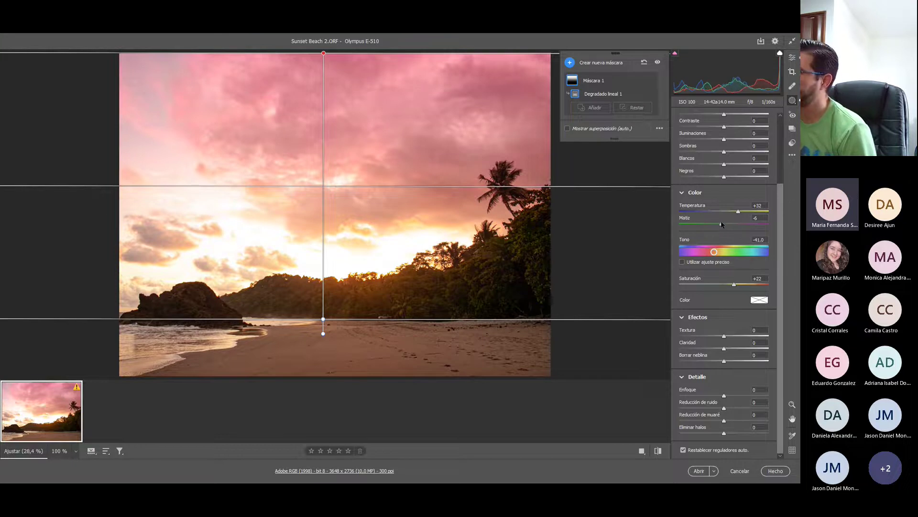
{"action": "mouse_move", "coordinate": [733, 284]}
{"action": "left_mouse_down"}
{"action": "mouse_move", "coordinate": [678, 282]}
{"action": "mouse_move", "coordinate": [728, 282]}
{"action": "left_mouse_up"}
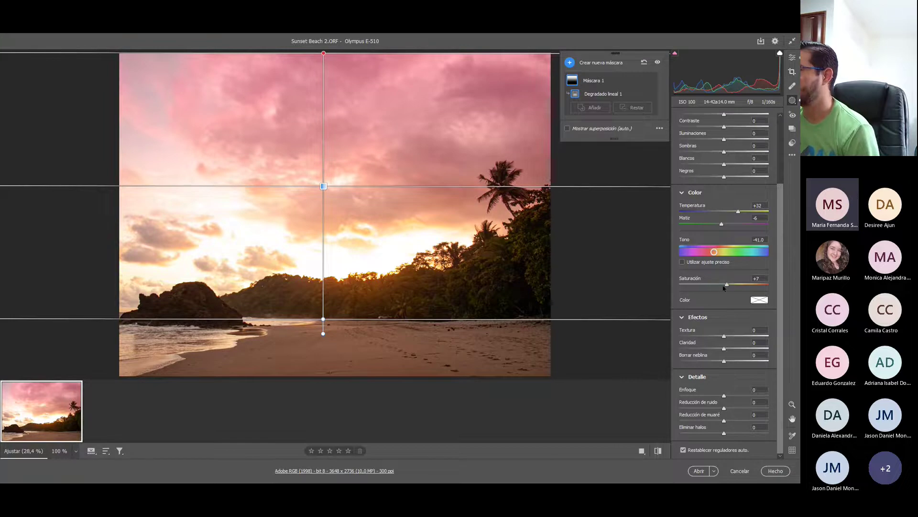
{"action": "left_click_drag", "start_coordinate": [733, 285], "coordinate": [728, 286]}
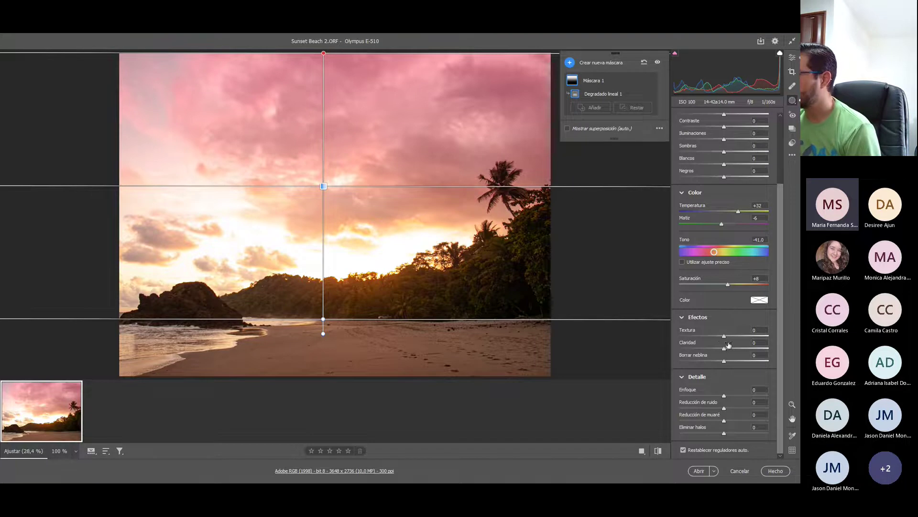
Set the gradient mask's texture to -24 and its dehaze to +6.
{"action": "left_click_drag", "start_coordinate": [725, 336], "coordinate": [728, 360]}
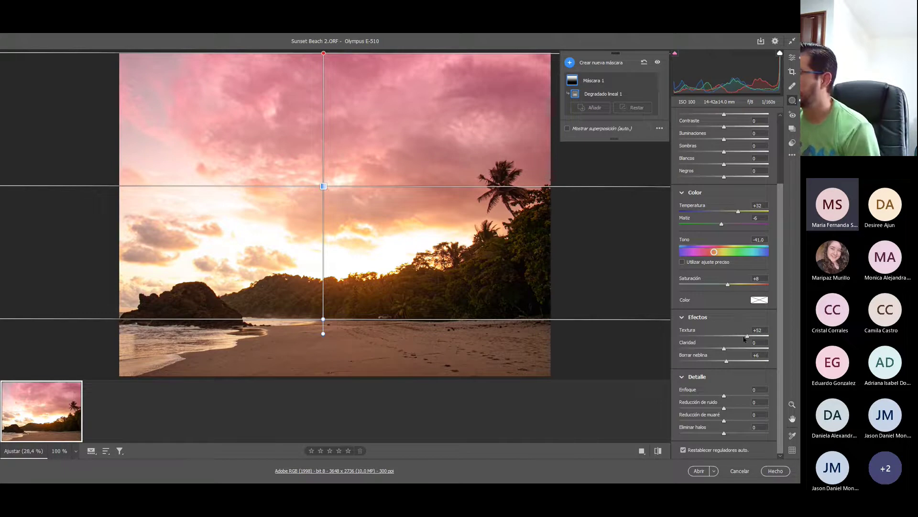
{"action": "left_click_drag", "start_coordinate": [746, 337], "coordinate": [715, 338]}
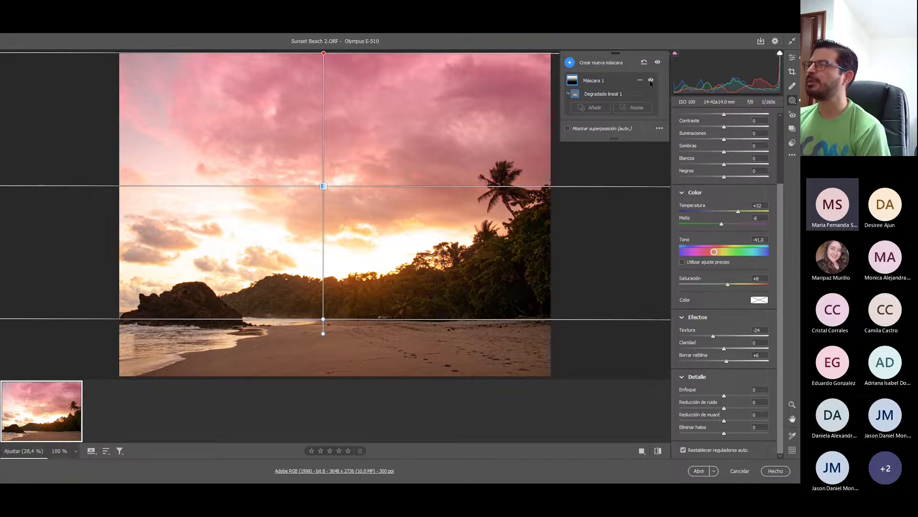
Hide and show the gradient mask's effect, and compare the photo before and after side by side.
{"action": "left_click", "coordinate": [651, 80]}
{"action": "left_click", "coordinate": [650, 81]}
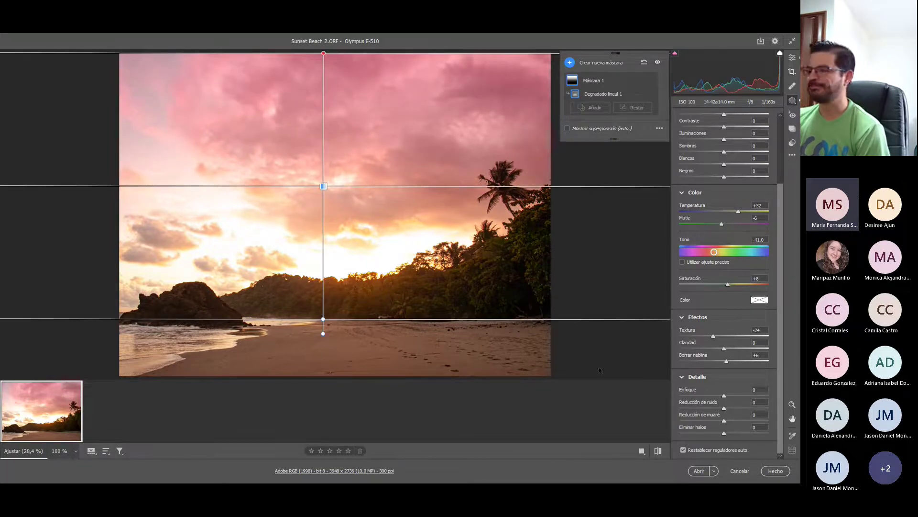
{"action": "left_click", "coordinate": [642, 450]}
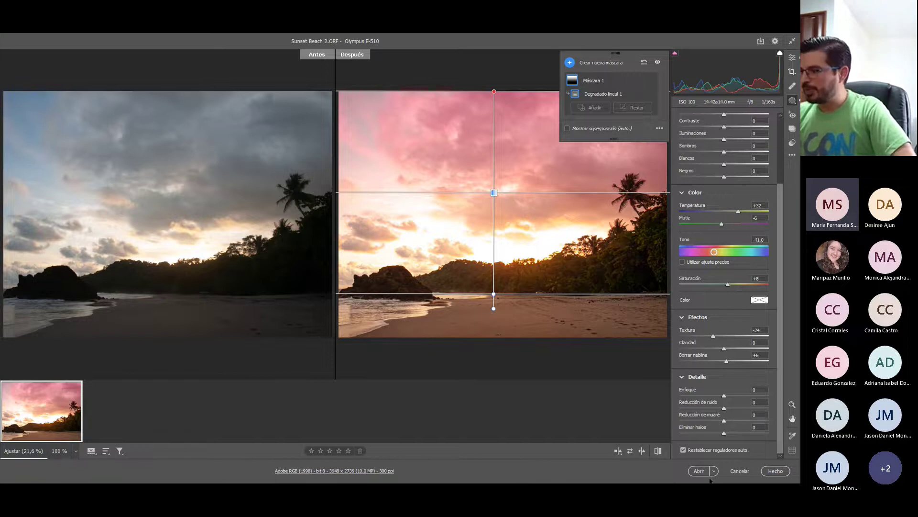
Open the developed Sunset Beach 2 photo as a document in Photoshop.
{"action": "left_click", "coordinate": [696, 471]}
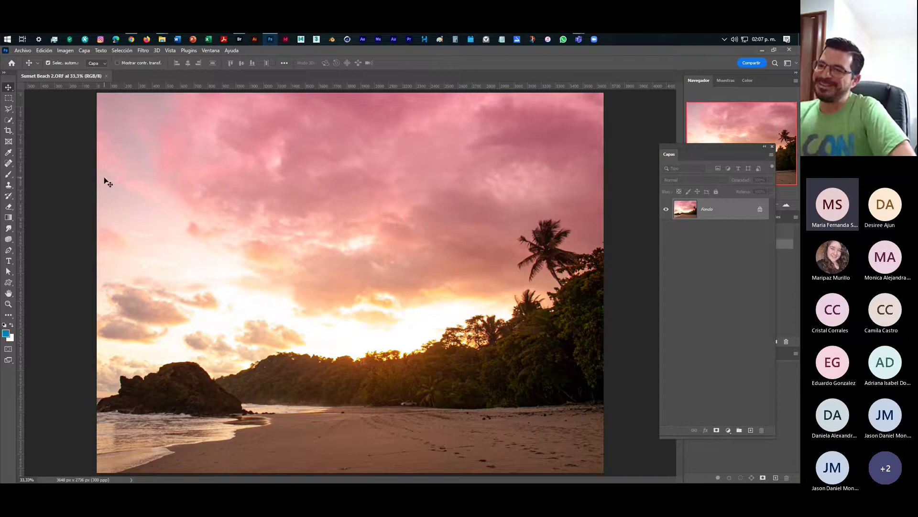
Save a copy of the photo as Sunset Beach 2 copia.jpg in the Fotos RAW folder, at JPEG quality 12 (Máxima).
{"action": "left_click", "coordinate": [29, 50]}
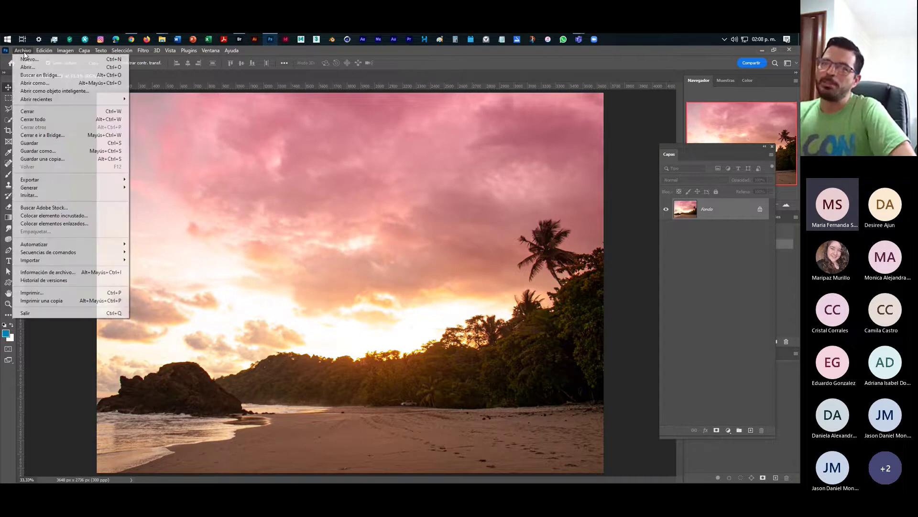
{"action": "left_click", "coordinate": [57, 162]}
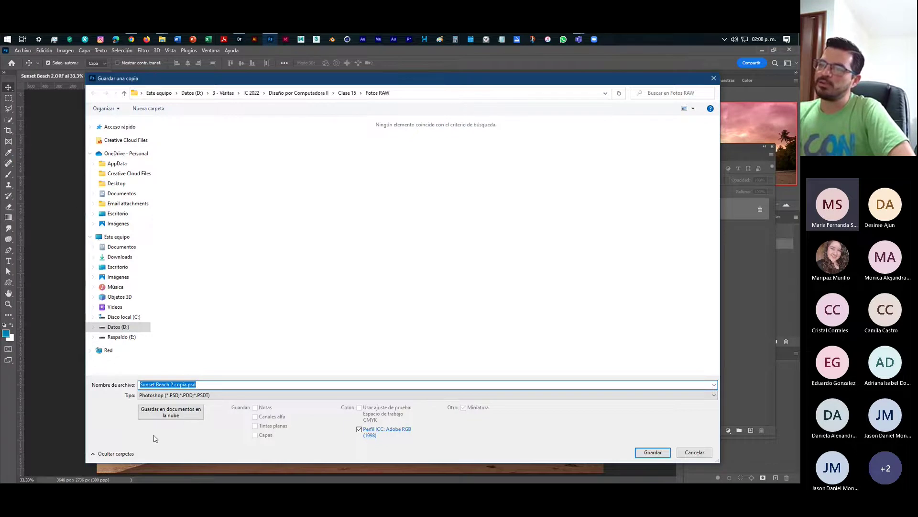
{"action": "left_click", "coordinate": [204, 396]}
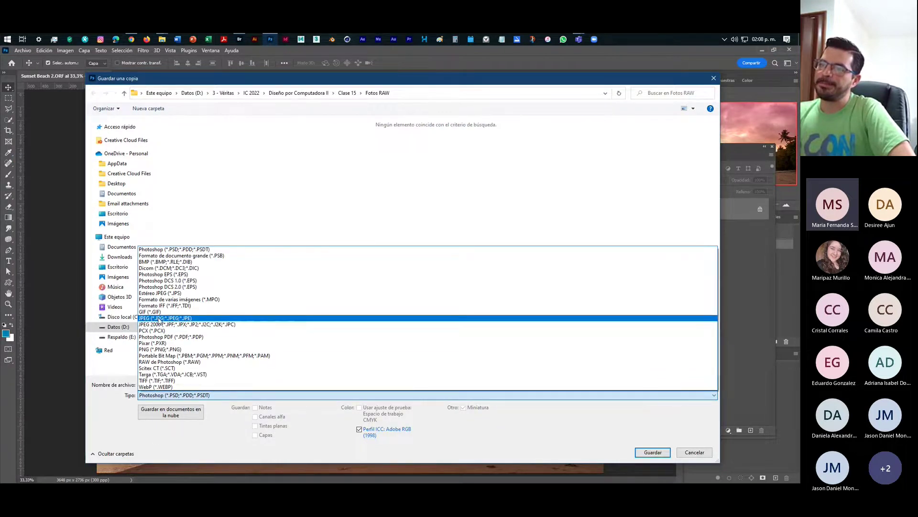
{"action": "left_click", "coordinate": [160, 319]}
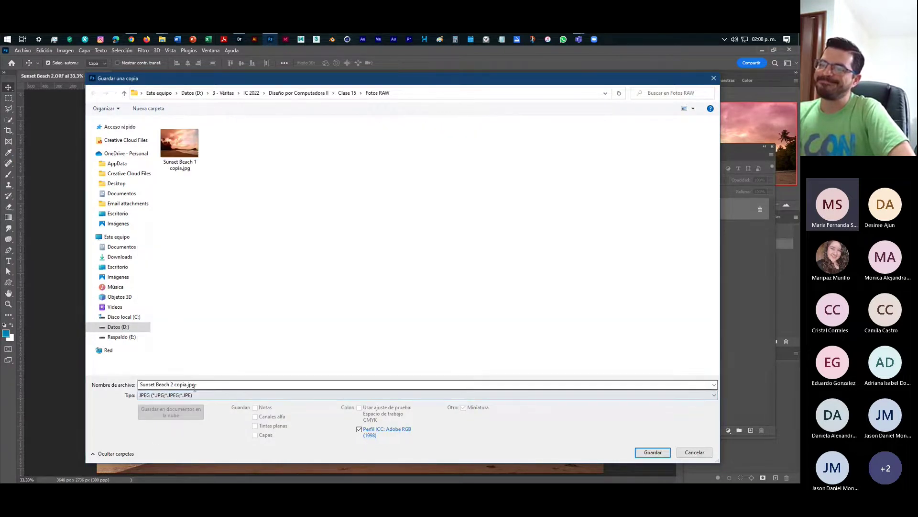
{"action": "left_click", "coordinate": [653, 452]}
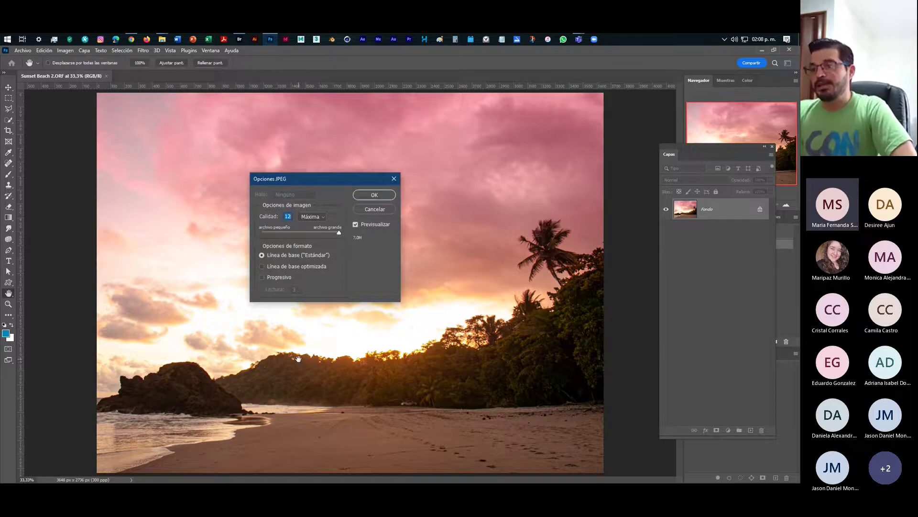
{"action": "left_click", "coordinate": [375, 194]}
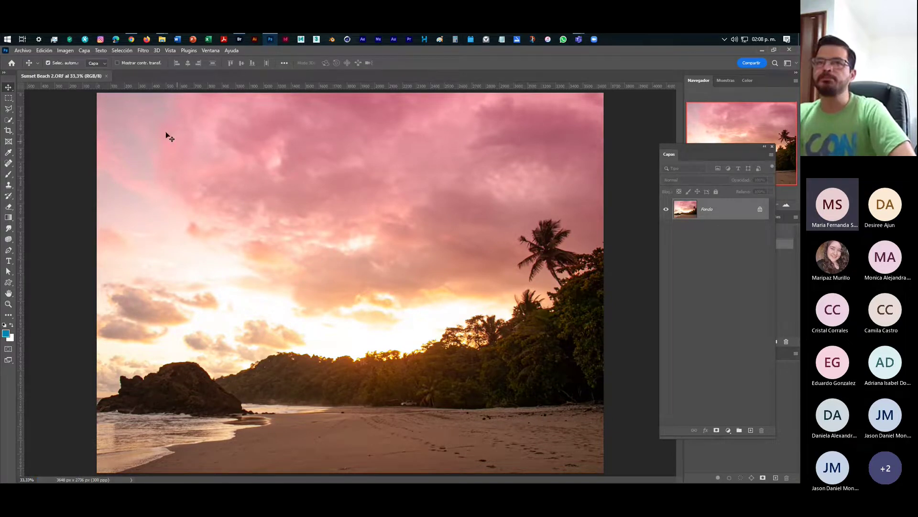
Close the Sunset Beach 2.ORF document without saving and minimize Photoshop to reach the file windows.
{"action": "left_click", "coordinate": [108, 76]}
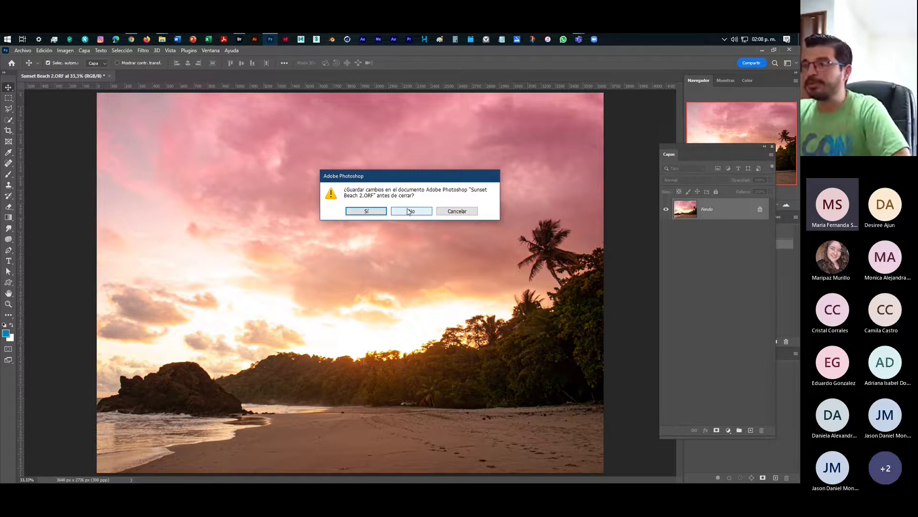
{"action": "left_click", "coordinate": [405, 214]}
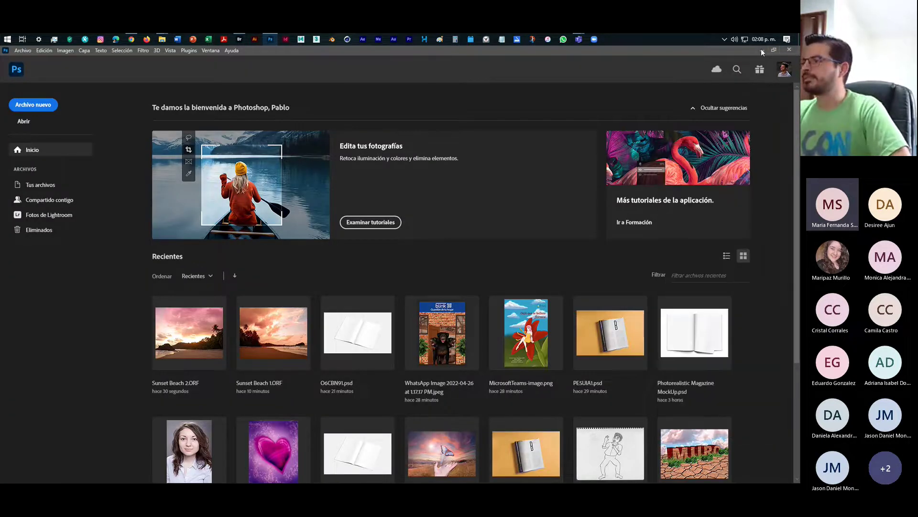
{"action": "left_click", "coordinate": [761, 50]}
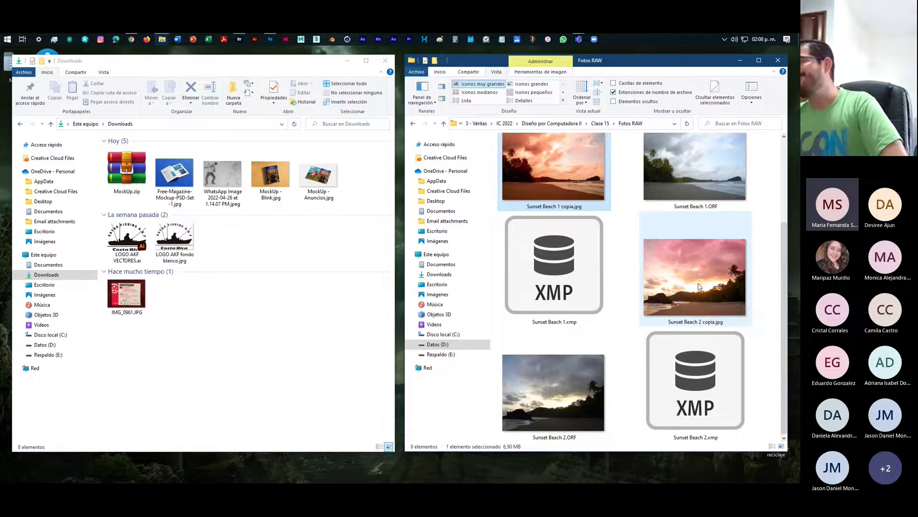
Copy Sunset Beach 1 copia.jpg and Sunset Beach 2 copia.jpg from the Fotos RAW folder into Downloads.
{"action": "left_click", "coordinate": [683, 303]}
{"action": "left_click", "coordinate": [572, 174], "text": "ctrl"}
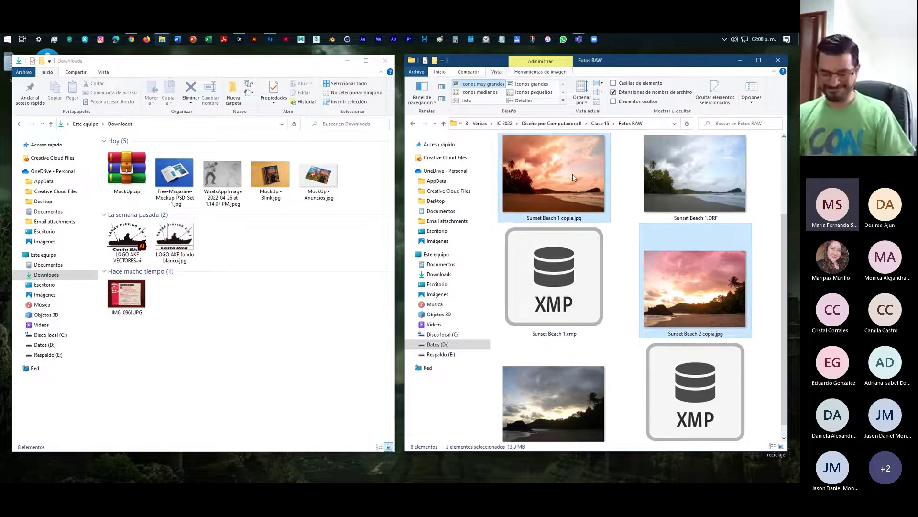
{"action": "left_click", "coordinate": [248, 318]}
{"action": "key", "text": "ctrl+v"}
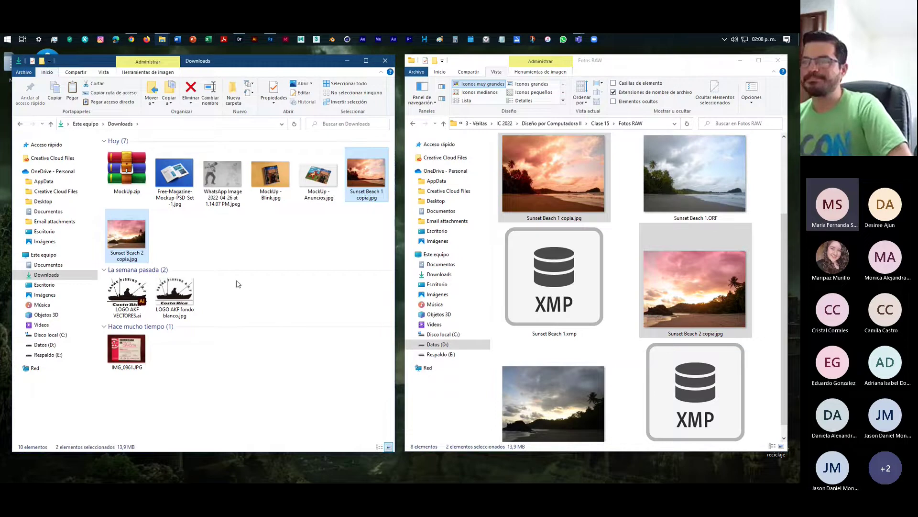
{"action": "left_click", "coordinate": [244, 242]}
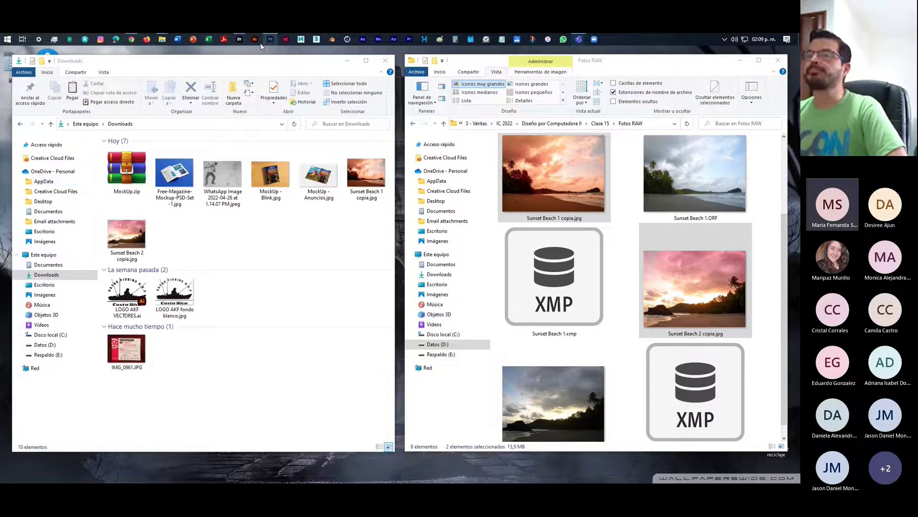
Switch to Photoshop and create a landscape document from the Carta print preset, in centimetres, 27,94 x 20,32 at 300 ppi.
{"action": "mouse_move", "coordinate": [271, 41]}
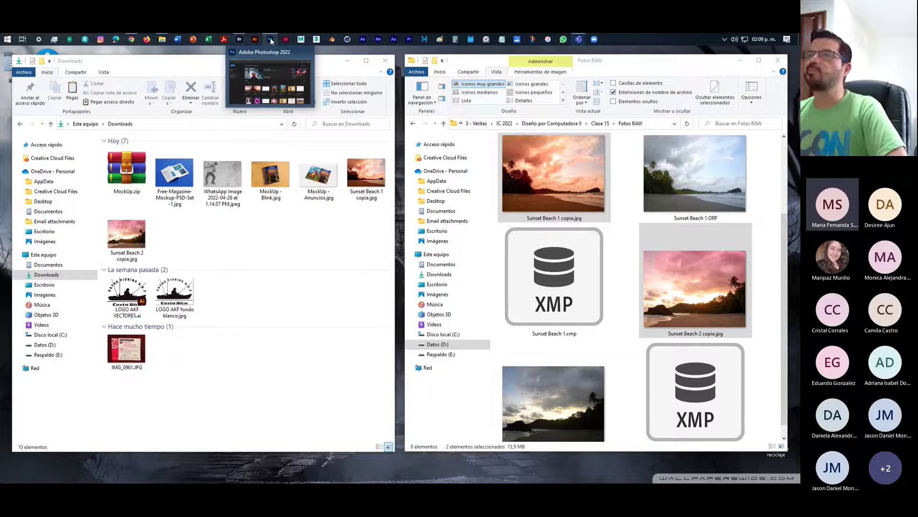
{"action": "left_click", "coordinate": [270, 40]}
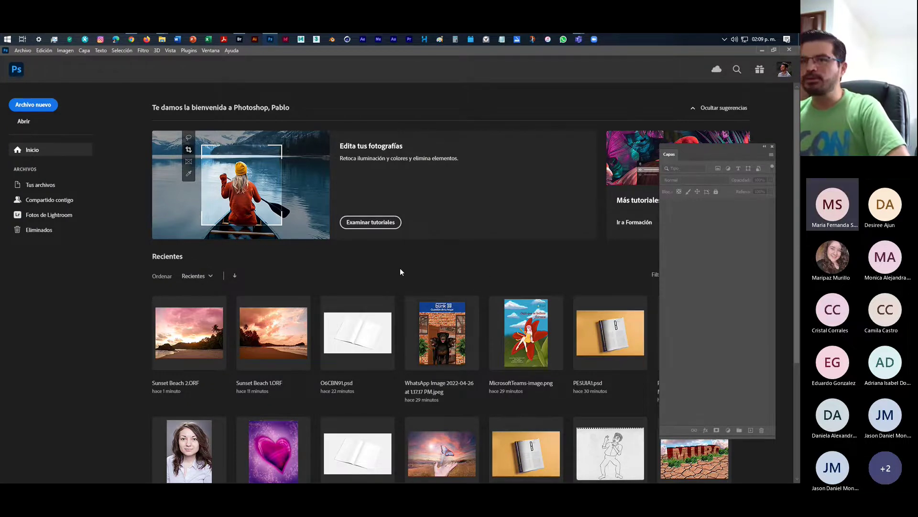
{"action": "left_click", "coordinate": [42, 105]}
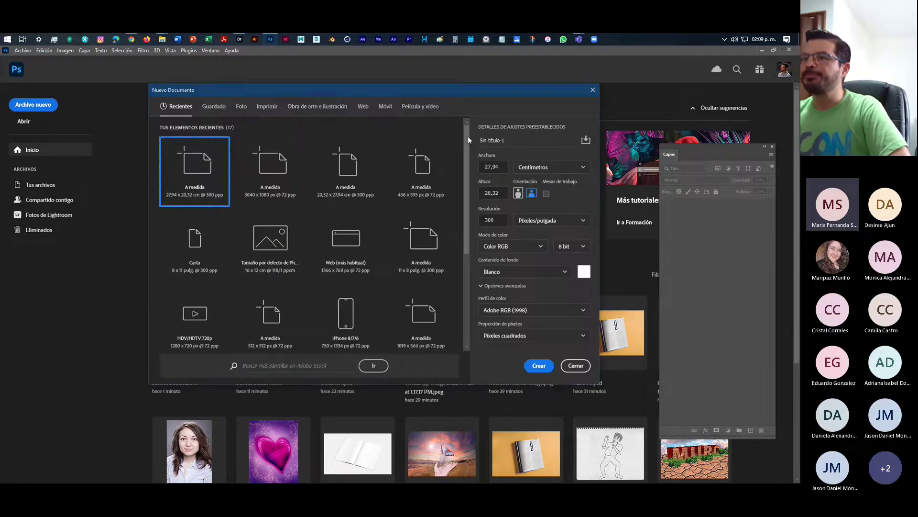
{"action": "left_click", "coordinate": [267, 107]}
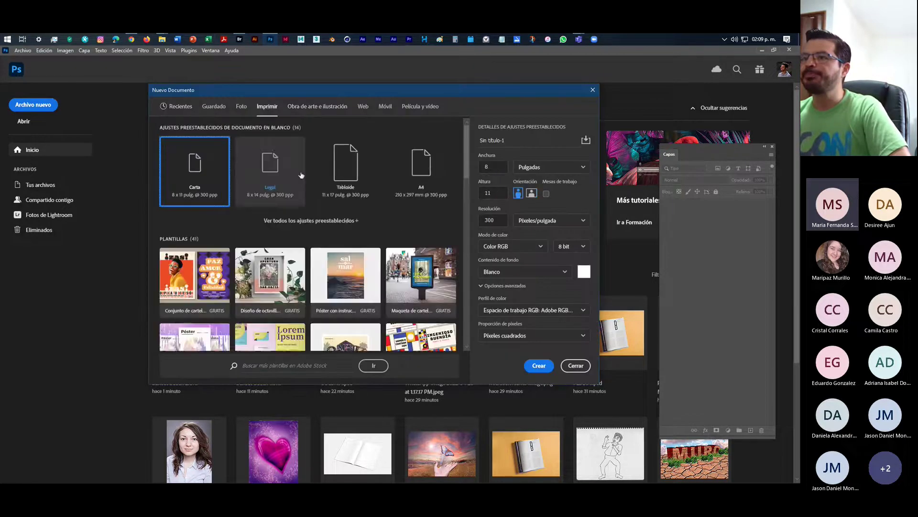
{"action": "left_click", "coordinate": [565, 167]}
{"action": "left_click", "coordinate": [547, 210]}
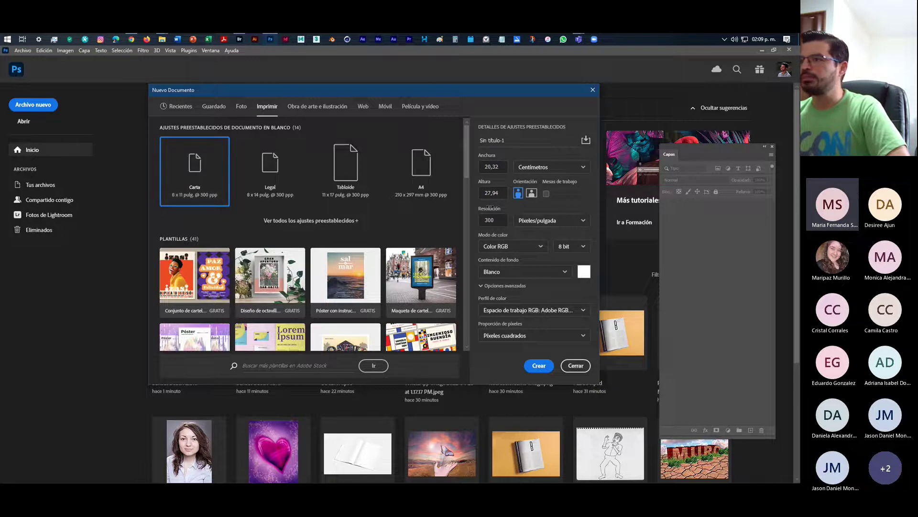
{"action": "left_click", "coordinate": [532, 193]}
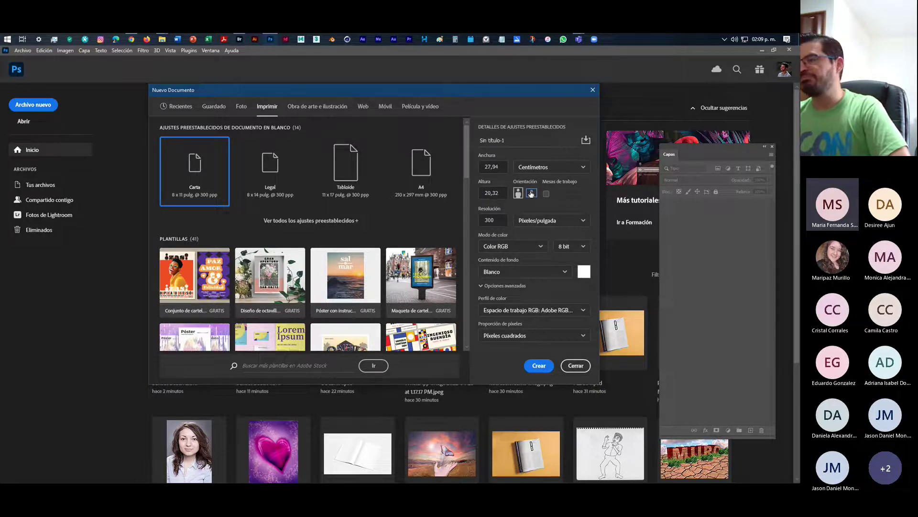
{"action": "left_click", "coordinate": [529, 366]}
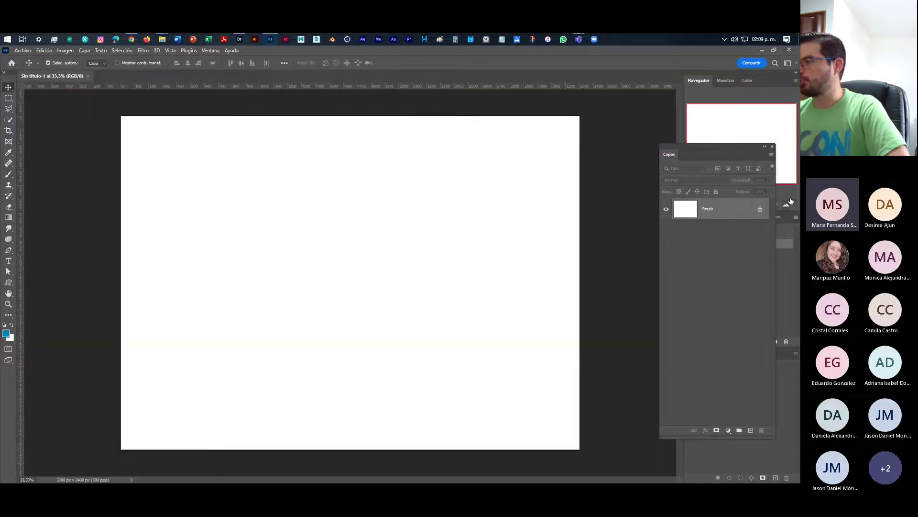
Move the floating layers panel closer to the canvas and add a new empty layer above the background.
{"action": "left_click_drag", "start_coordinate": [737, 150], "coordinate": [694, 151]}
{"action": "left_click", "coordinate": [709, 430]}
{"action": "left_click", "coordinate": [601, 338]}
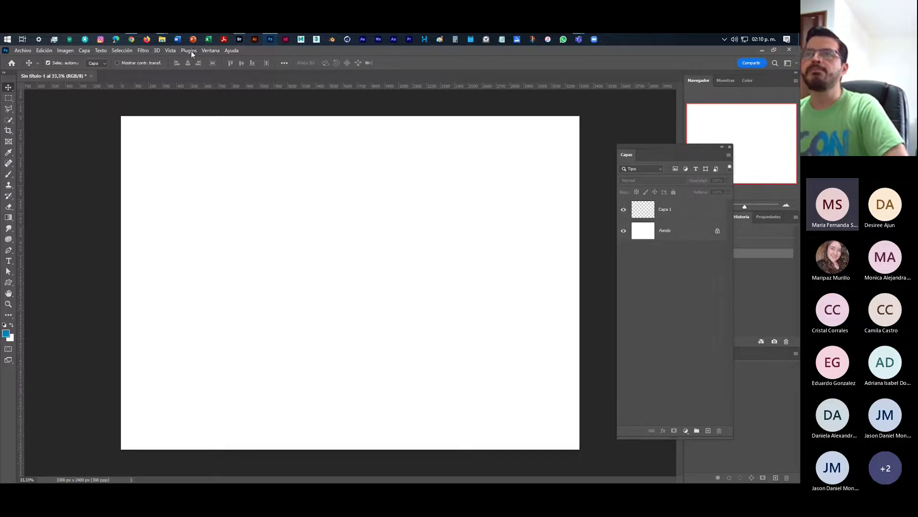
Select the empty layer Capa 1 and open the Árbol render filter for it.
{"action": "left_click", "coordinate": [144, 50]}
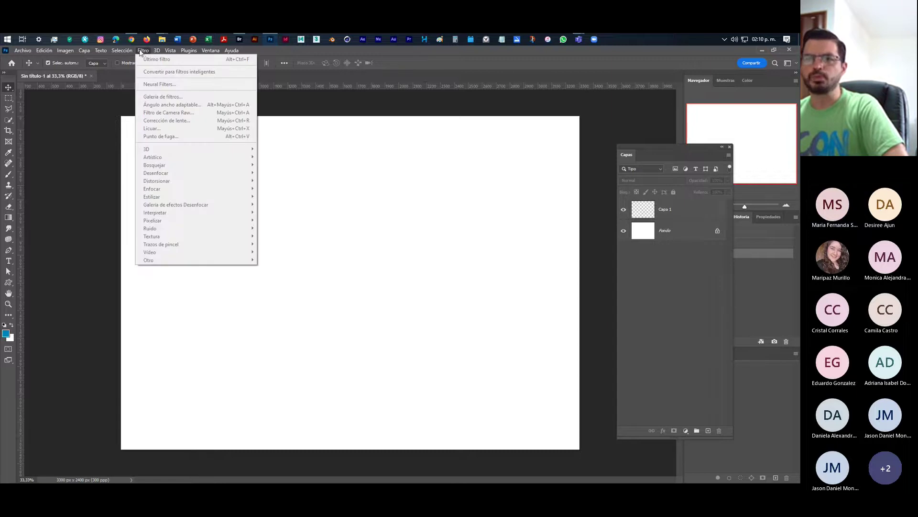
{"action": "left_click", "coordinate": [355, 213]}
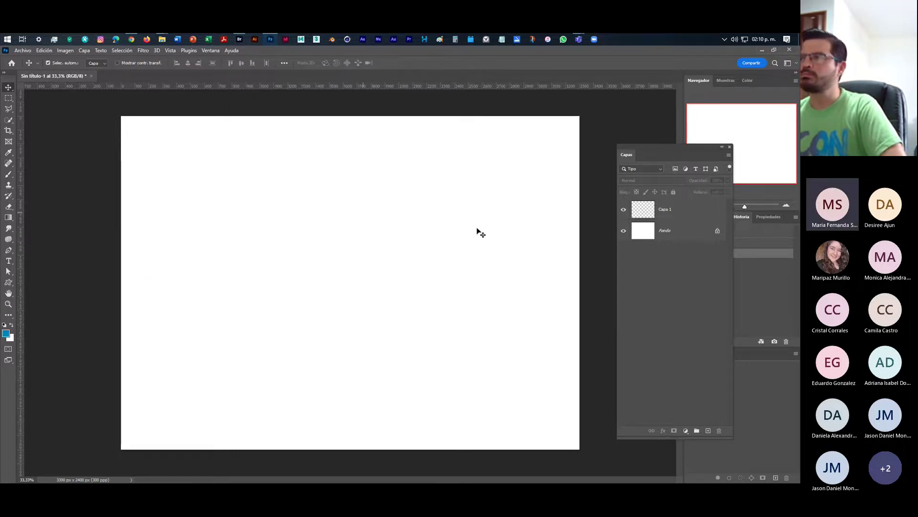
{"action": "left_click", "coordinate": [681, 214]}
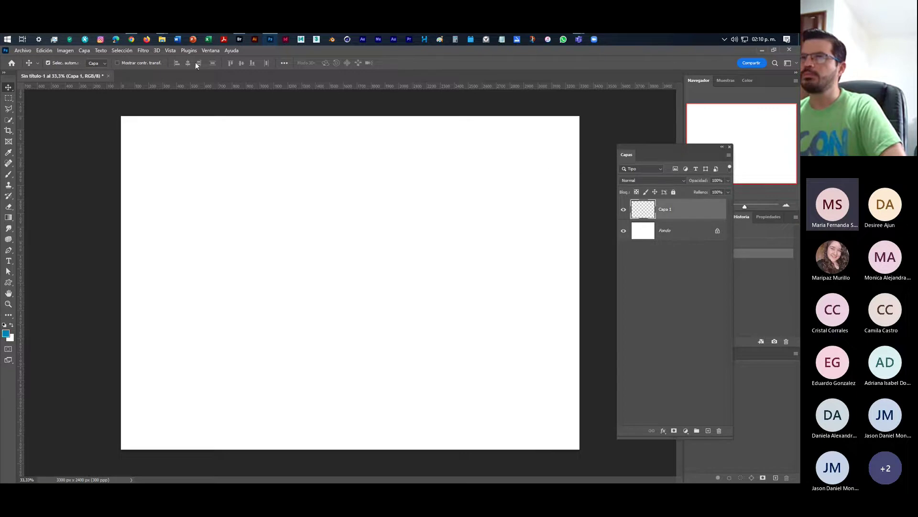
{"action": "left_click", "coordinate": [141, 50]}
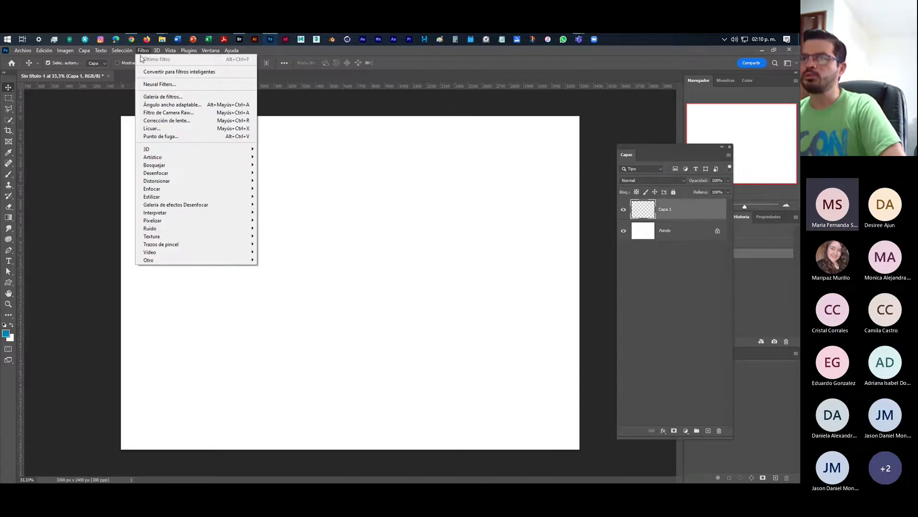
{"action": "mouse_move", "coordinate": [155, 205]}
{"action": "mouse_move", "coordinate": [153, 229]}
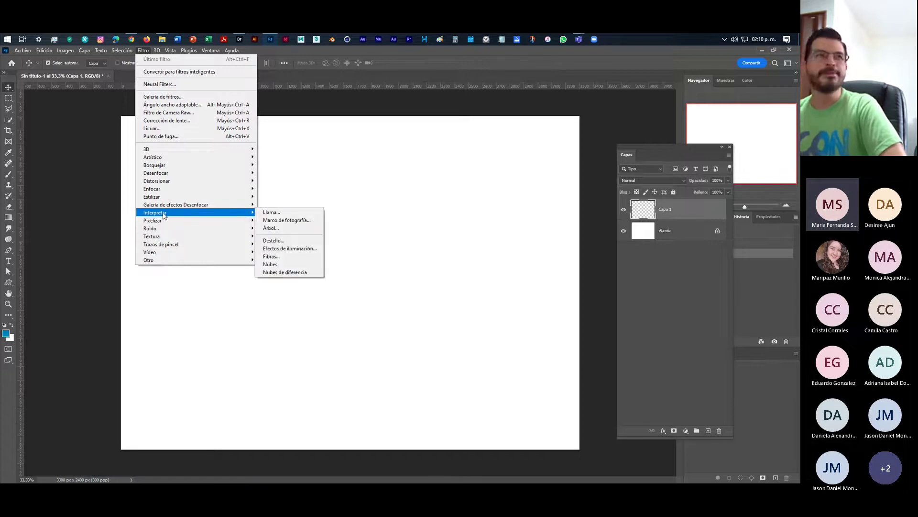
{"action": "left_click", "coordinate": [690, 210]}
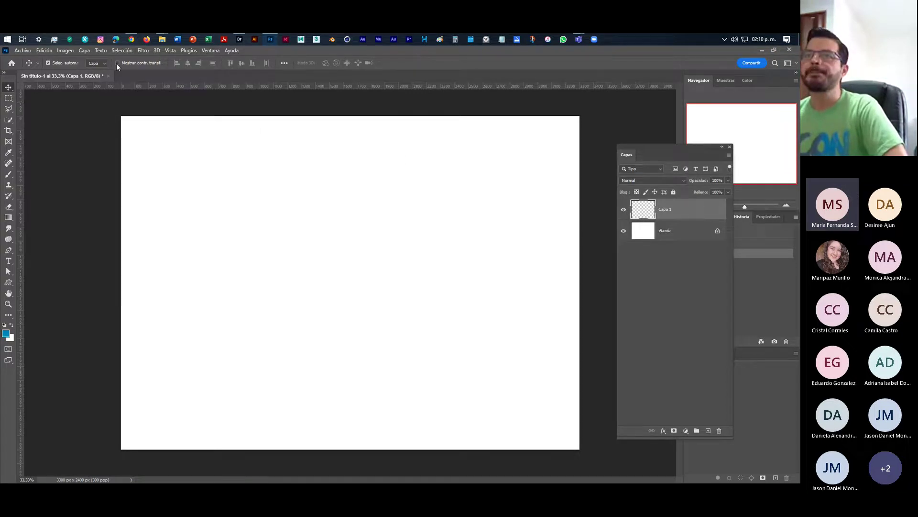
{"action": "left_click", "coordinate": [144, 50]}
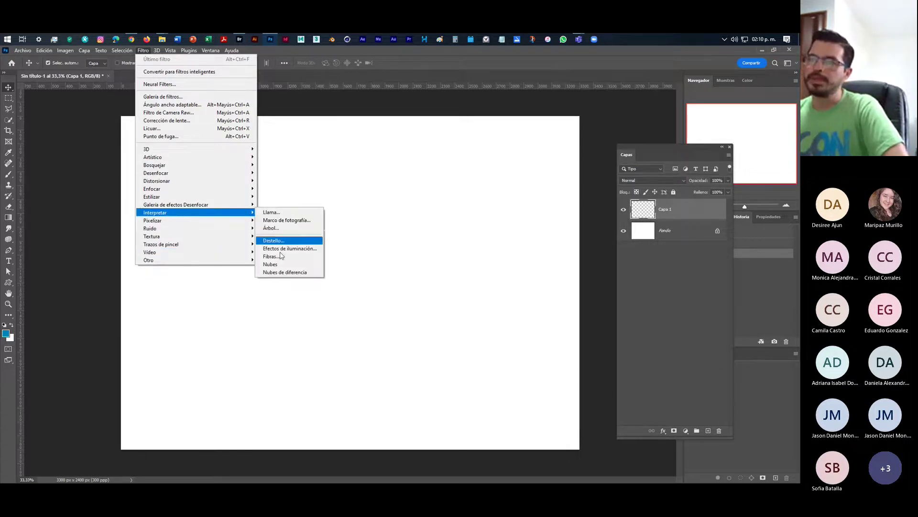
{"action": "left_click", "coordinate": [275, 229]}
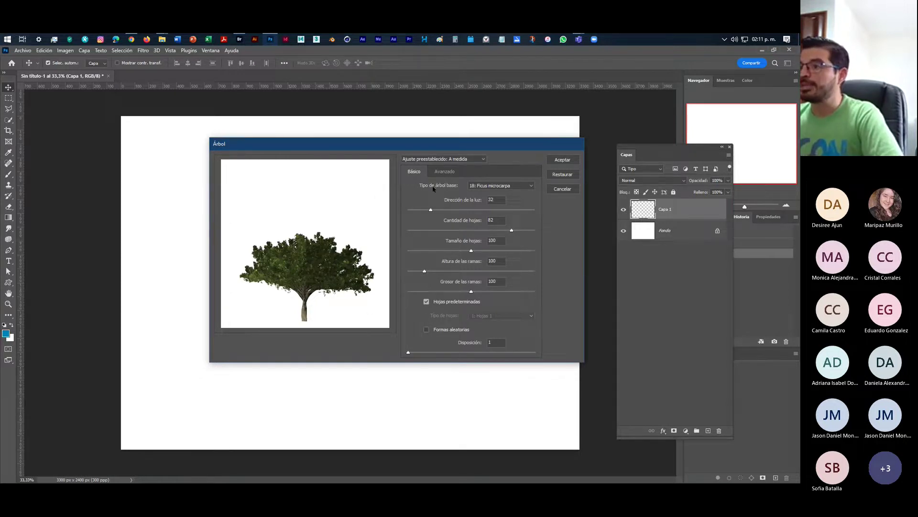
Try the base tree type 17: Flor de cerezo japonés in the tree filter.
{"action": "left_click", "coordinate": [445, 160]}
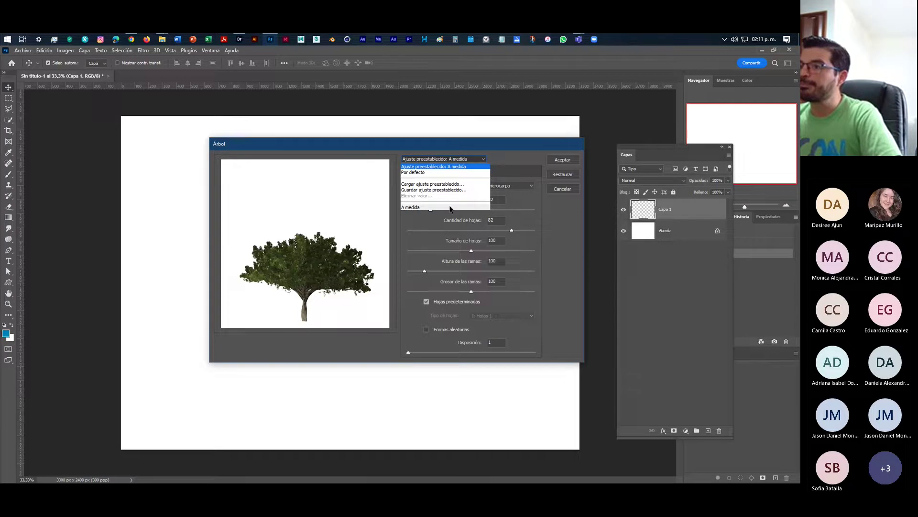
{"action": "left_click", "coordinate": [515, 145]}
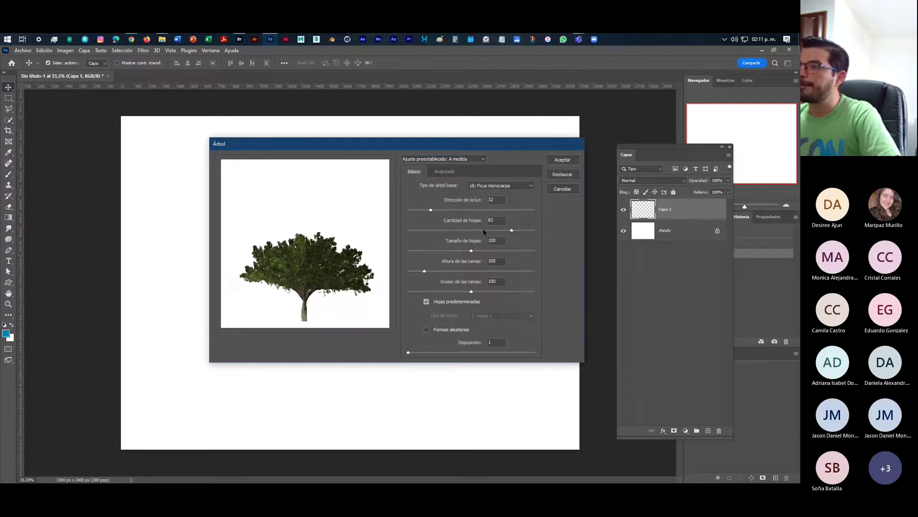
{"action": "left_click", "coordinate": [504, 188]}
{"action": "left_click", "coordinate": [507, 299]}
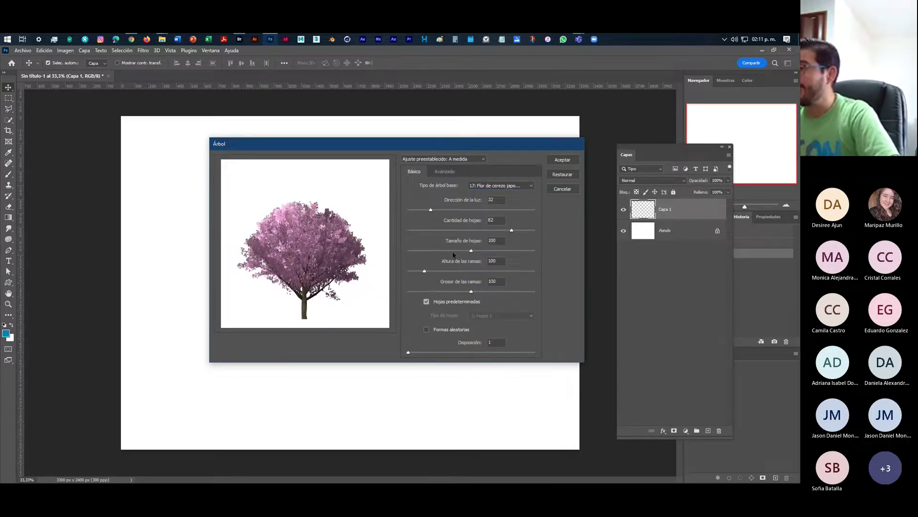
Choose the base tree type 5: Arce joven with light direction 41, leaf amount 55 and leaf size 87.
{"action": "left_click", "coordinate": [531, 186]}
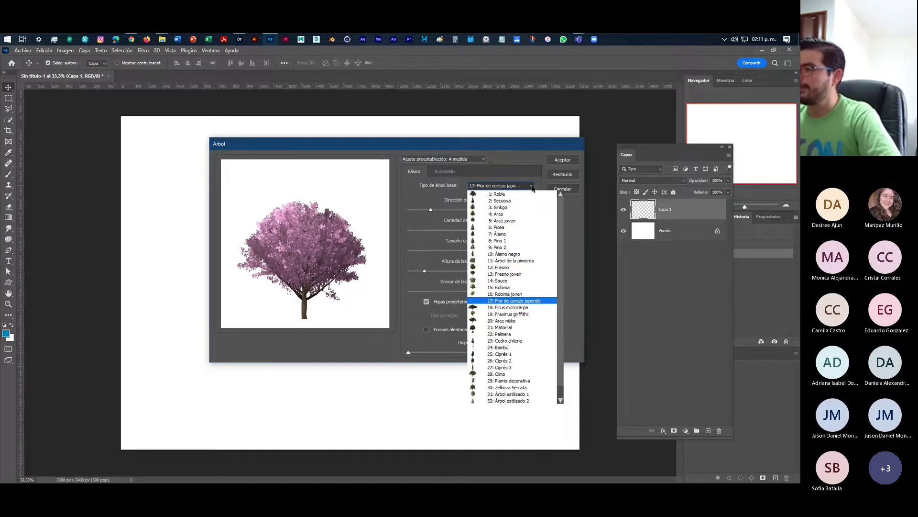
{"action": "left_click", "coordinate": [487, 222]}
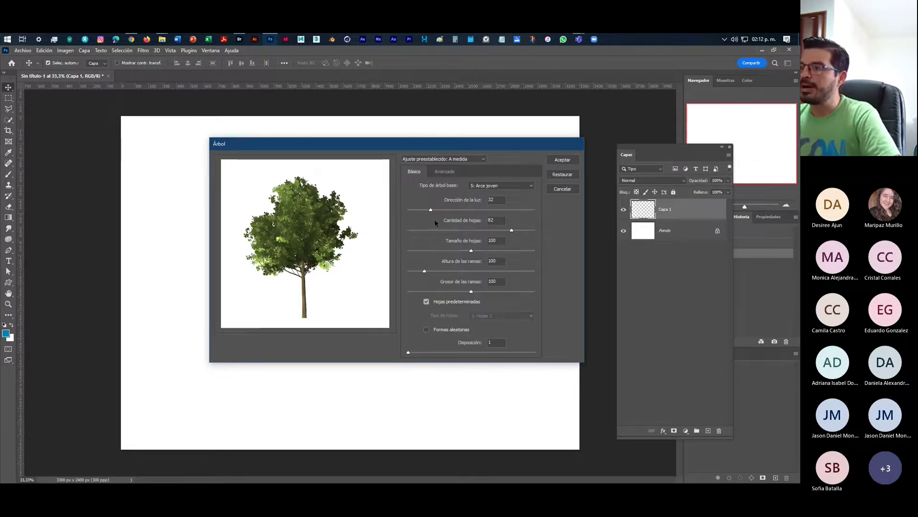
{"action": "left_click_drag", "start_coordinate": [431, 211], "coordinate": [437, 210]}
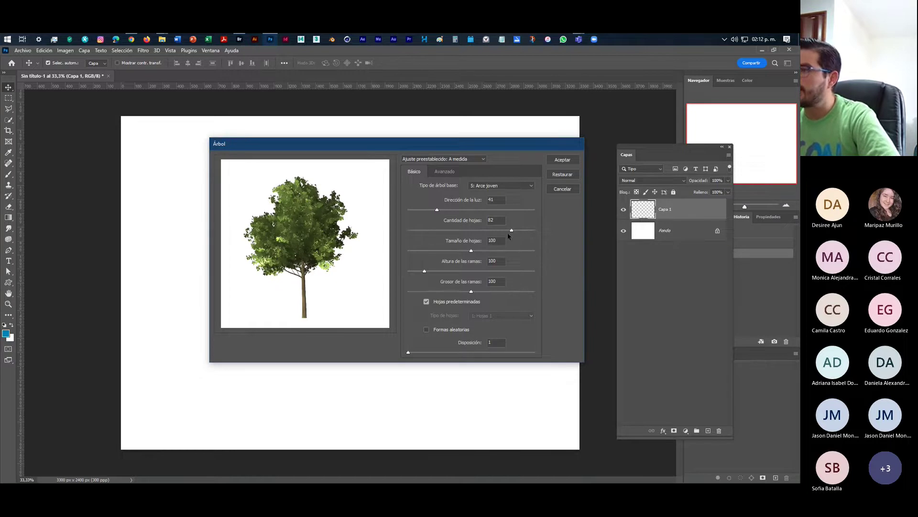
{"action": "left_click_drag", "start_coordinate": [504, 230], "coordinate": [477, 230]}
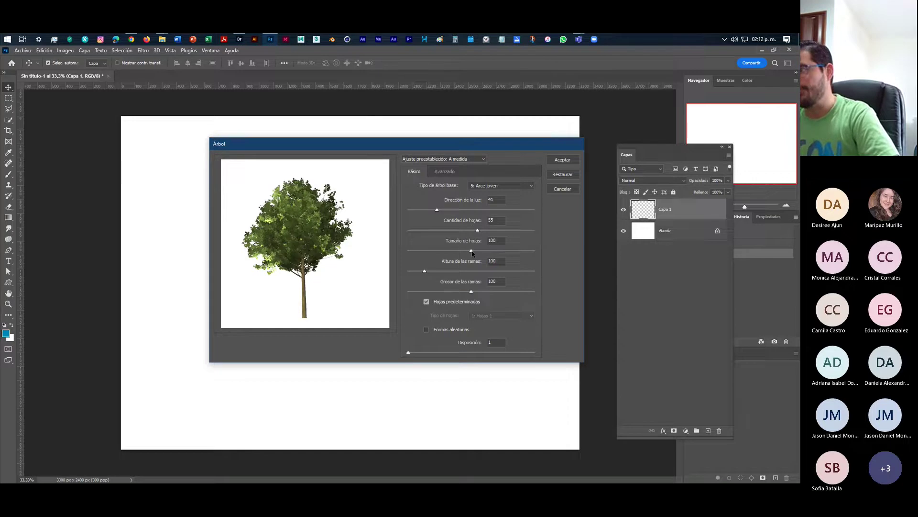
{"action": "left_click_drag", "start_coordinate": [471, 250], "coordinate": [463, 250]}
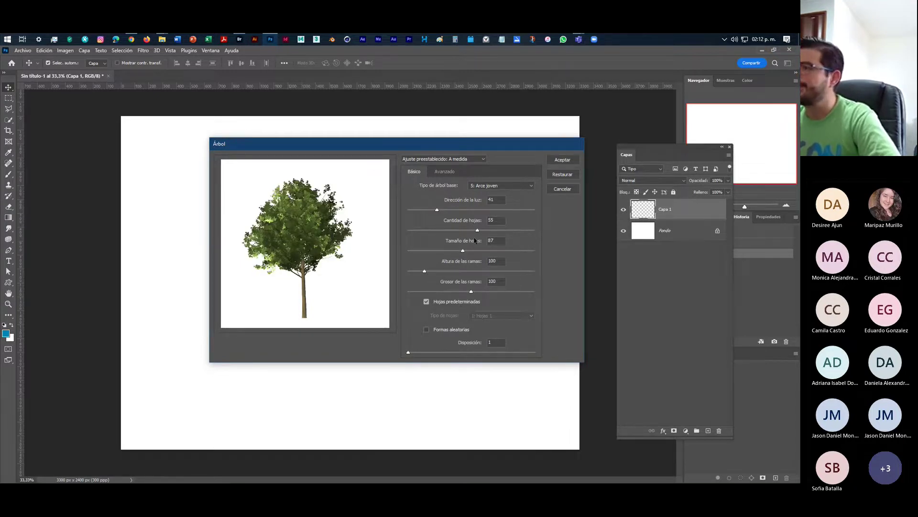
Adjust the tree to leaf amount 48, leaf size 102 and light direction 64, and render it on Capa 1.
{"action": "left_click_drag", "start_coordinate": [478, 233], "coordinate": [468, 233]}
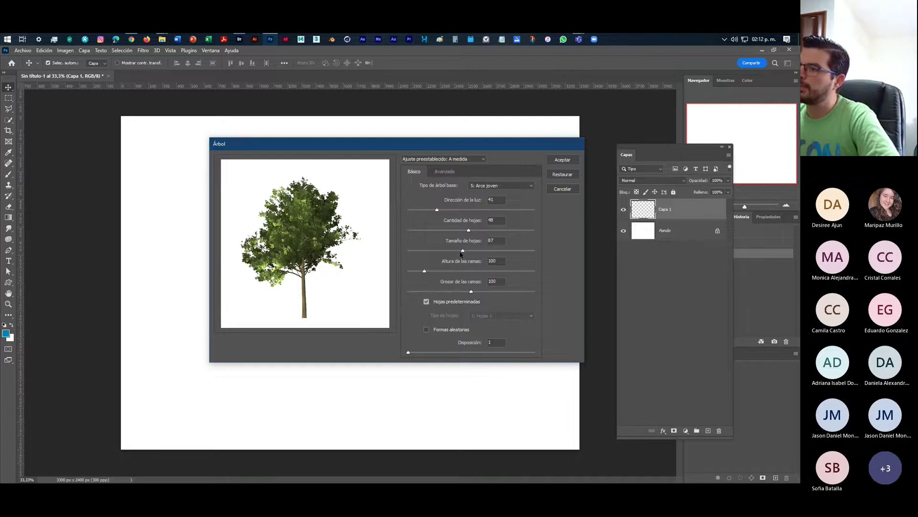
{"action": "left_click_drag", "start_coordinate": [462, 254], "coordinate": [473, 253]}
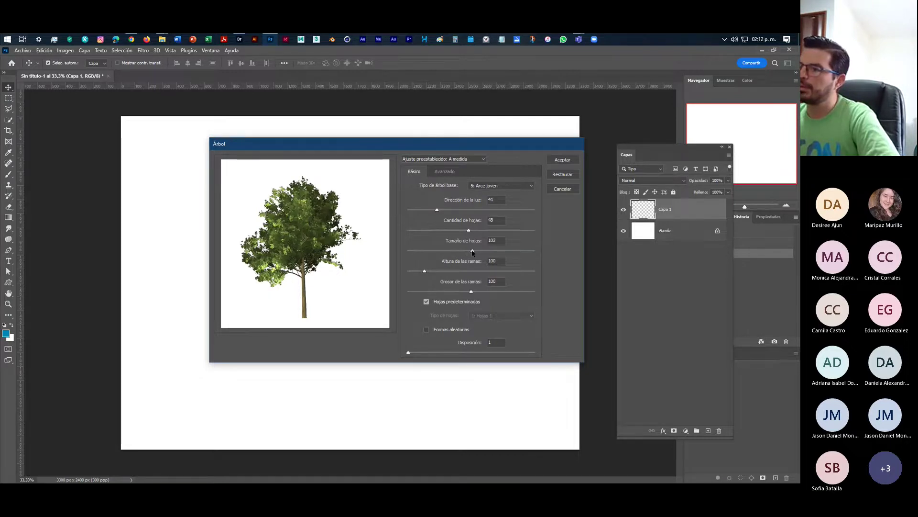
{"action": "left_click_drag", "start_coordinate": [436, 211], "coordinate": [454, 212]}
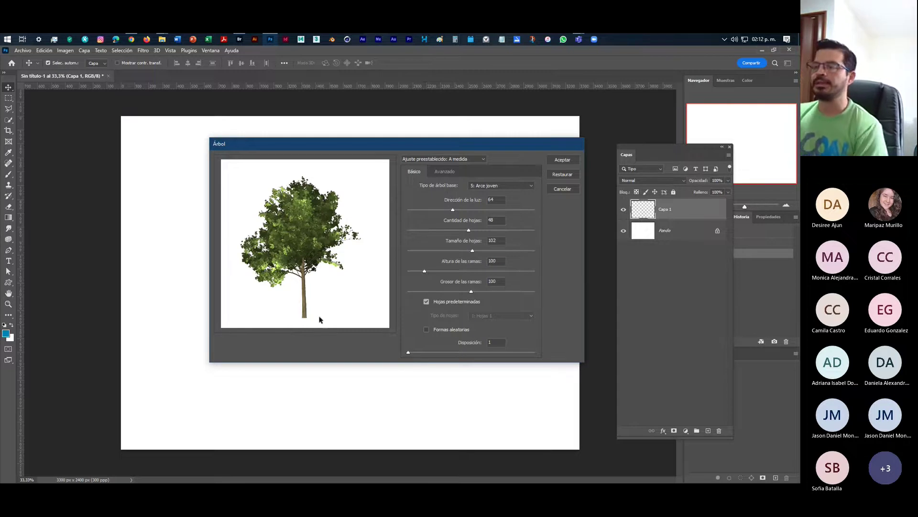
{"action": "left_click", "coordinate": [565, 160]}
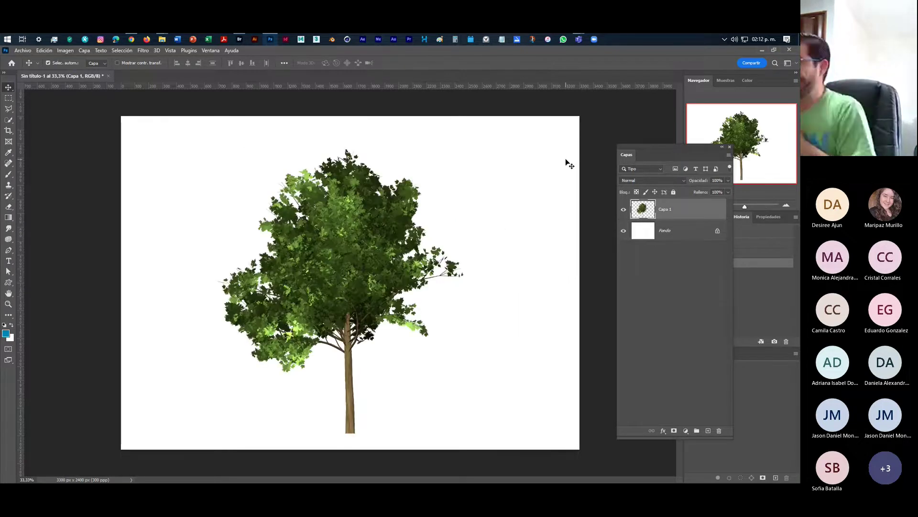
Scale the rendered tree to about 66,85% and place it in the upper-left part of the canvas.
{"action": "key", "text": "ctrl"}
{"action": "key", "text": "ctrl+t"}
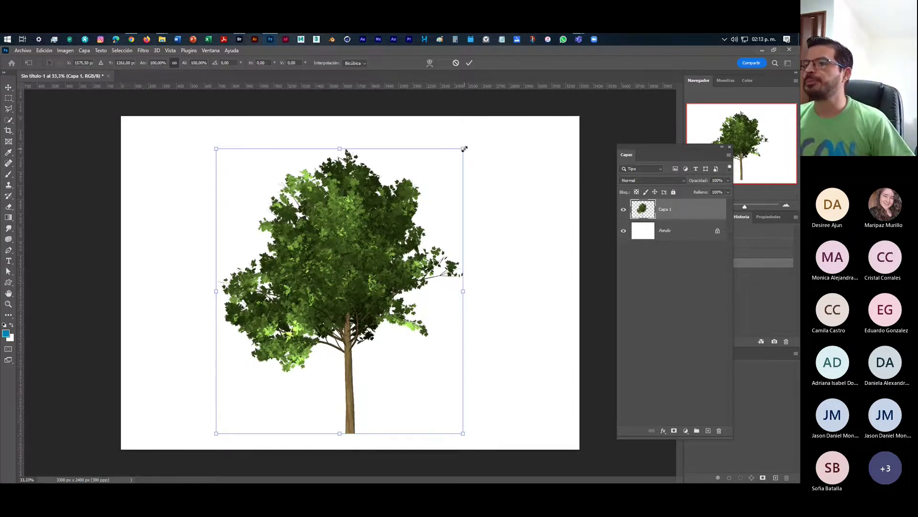
{"action": "left_click_drag", "start_coordinate": [462, 150], "coordinate": [381, 242]}
{"action": "left_click_drag", "start_coordinate": [320, 315], "coordinate": [251, 300]}
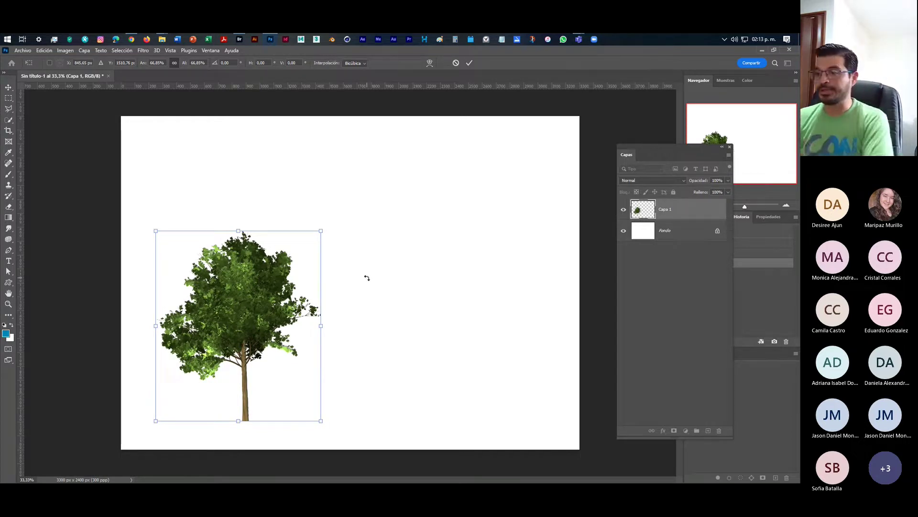
{"action": "left_click_drag", "start_coordinate": [267, 377], "coordinate": [234, 452]}
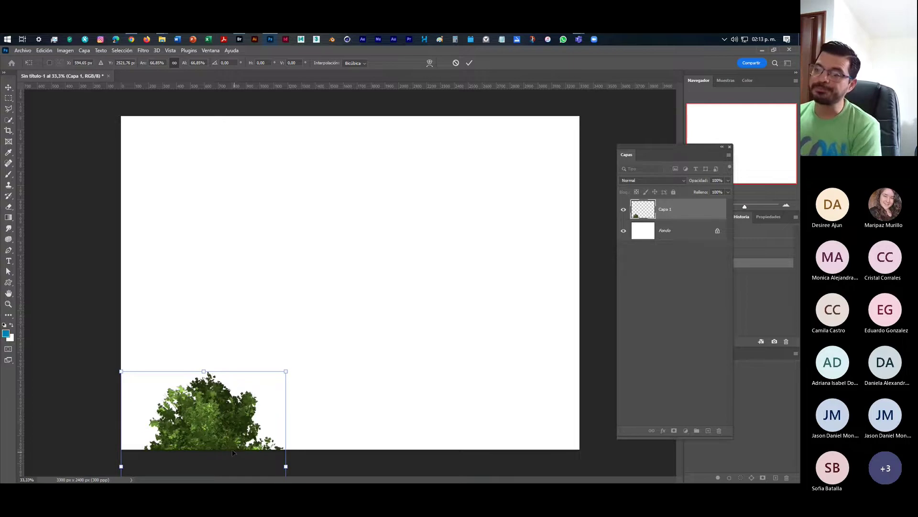
{"action": "left_click_drag", "start_coordinate": [234, 423], "coordinate": [273, 213]}
{"action": "key", "text": "Return"}
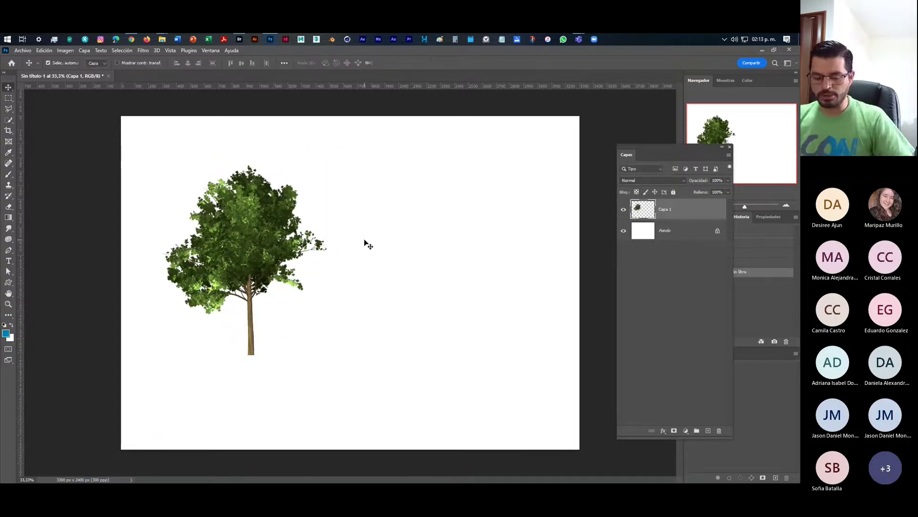
Duplicate the tree layer and place the copy to the right of the original tree.
{"action": "key", "text": "ctrl+j"}
{"action": "left_click_drag", "start_coordinate": [365, 244], "coordinate": [459, 269]}
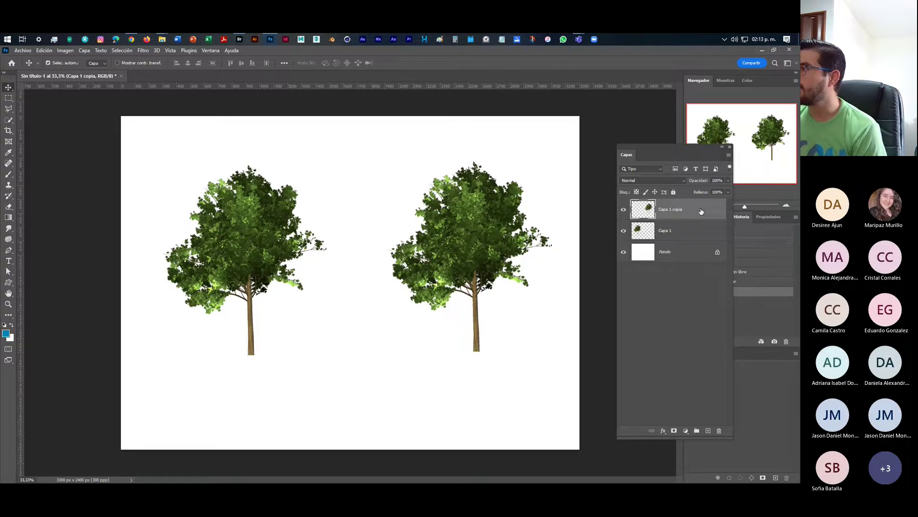
Delete both tree layers and move the floating layers panel over the canvas's right edge.
{"action": "key", "text": "Delete"}
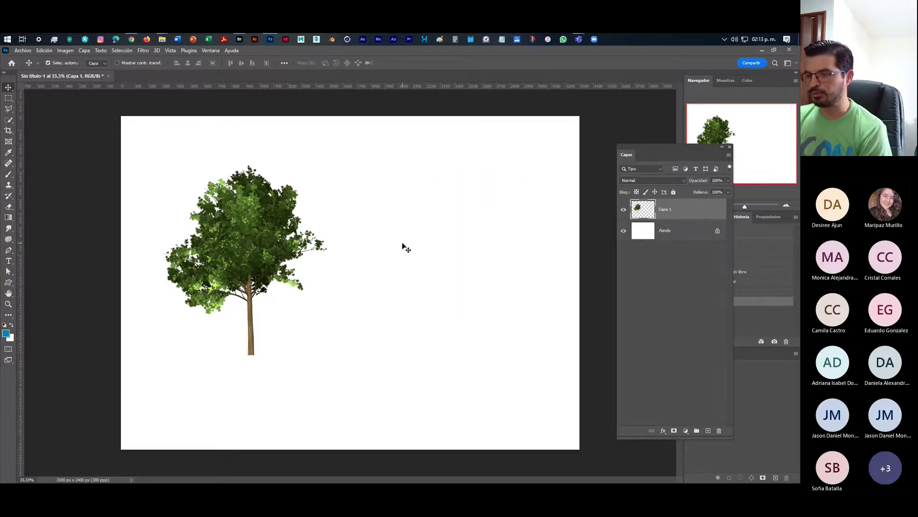
{"action": "key", "text": "Delete"}
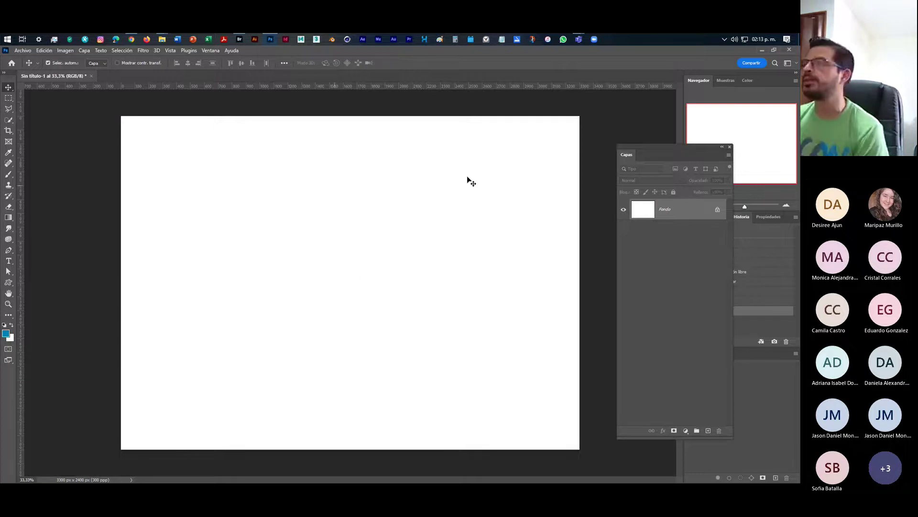
{"action": "left_click_drag", "start_coordinate": [679, 153], "coordinate": [607, 135]}
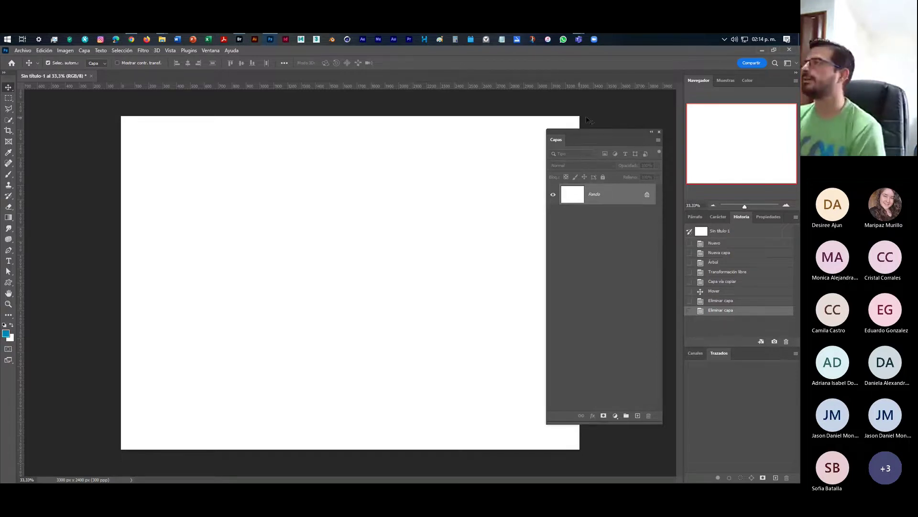
Switch to Chrome, bring up the Diseño por Computadora II attendance list and dismiss the support chat.
{"action": "left_click", "coordinate": [762, 50]}
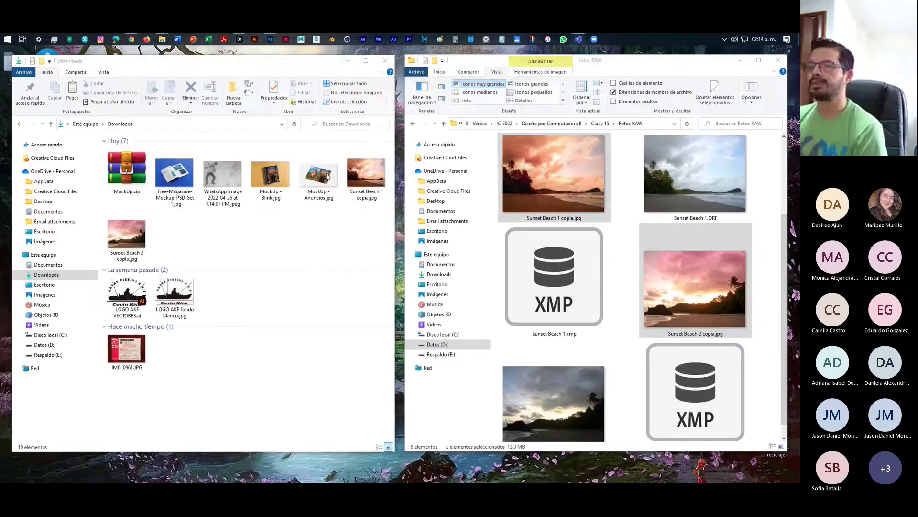
{"action": "left_click", "coordinate": [131, 39]}
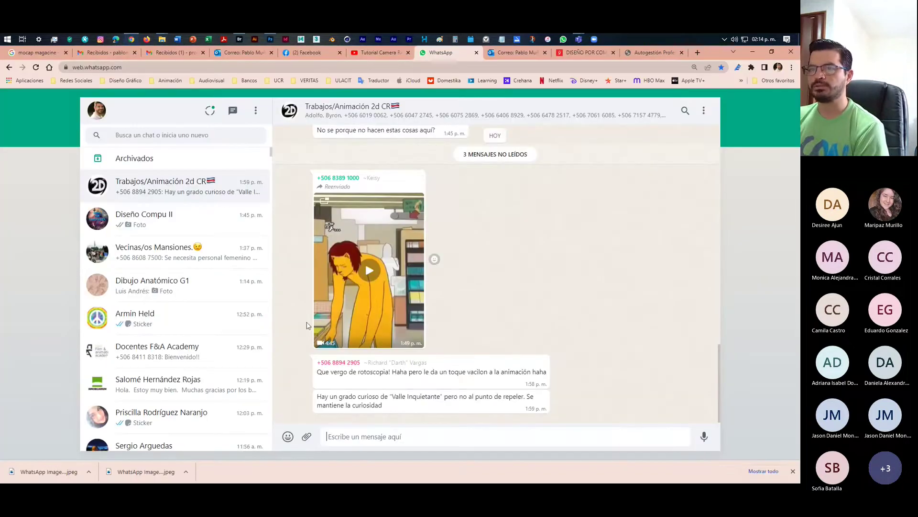
{"action": "left_click", "coordinate": [572, 51]}
{"action": "left_click", "coordinate": [645, 54]}
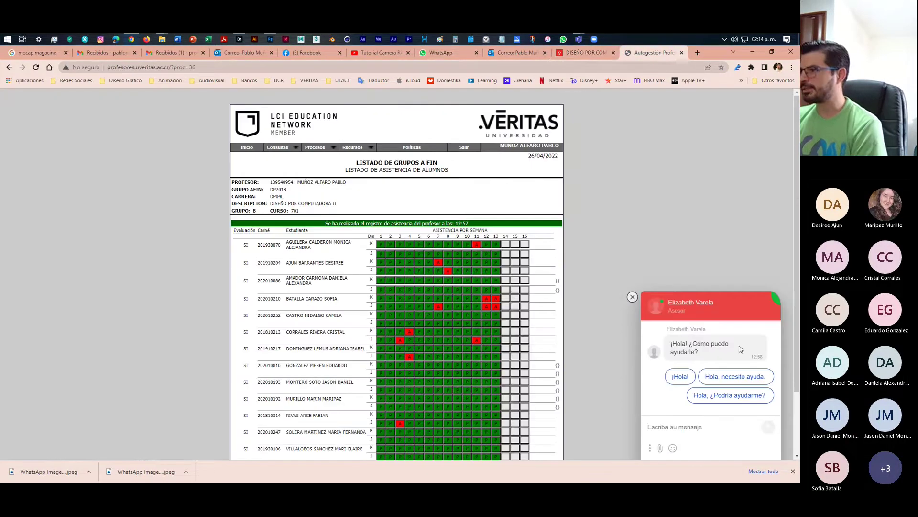
{"action": "left_click", "coordinate": [632, 297]}
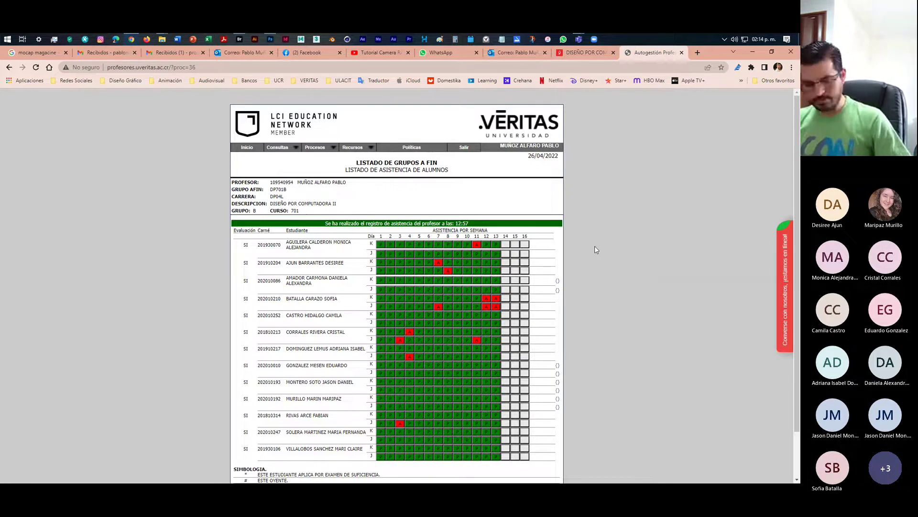
Mark the first two students on the list present (P) on both days of week 14 and day K of week 15.
{"action": "key", "text": "ctrl+plus"}
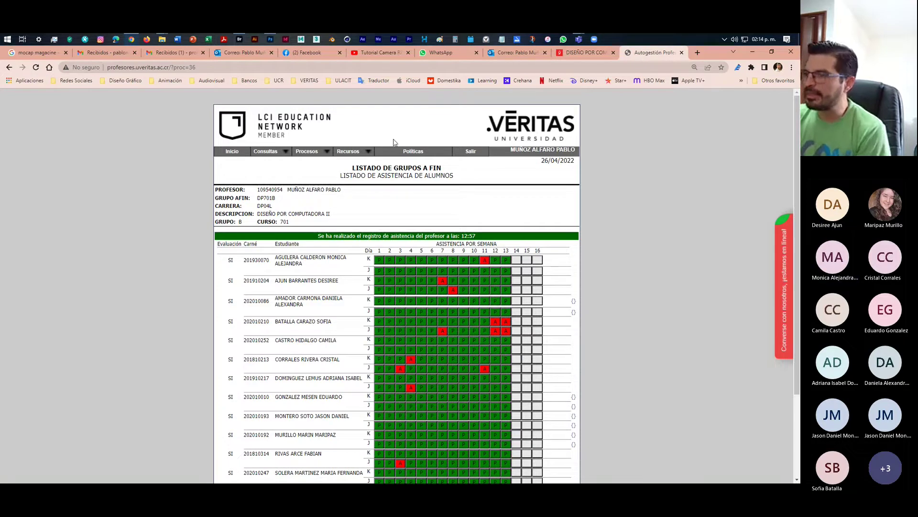
{"action": "left_click", "coordinate": [515, 262]}
{"action": "left_click", "coordinate": [517, 270]}
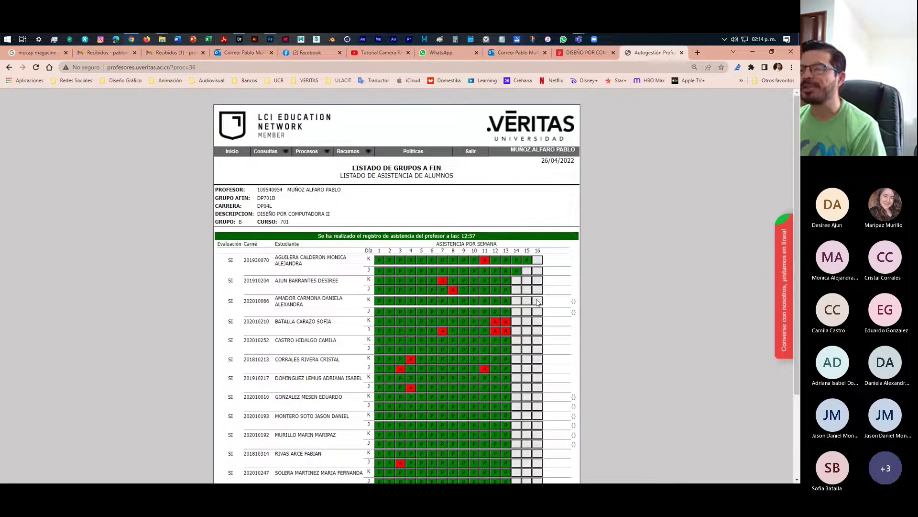
{"action": "left_click", "coordinate": [516, 281]}
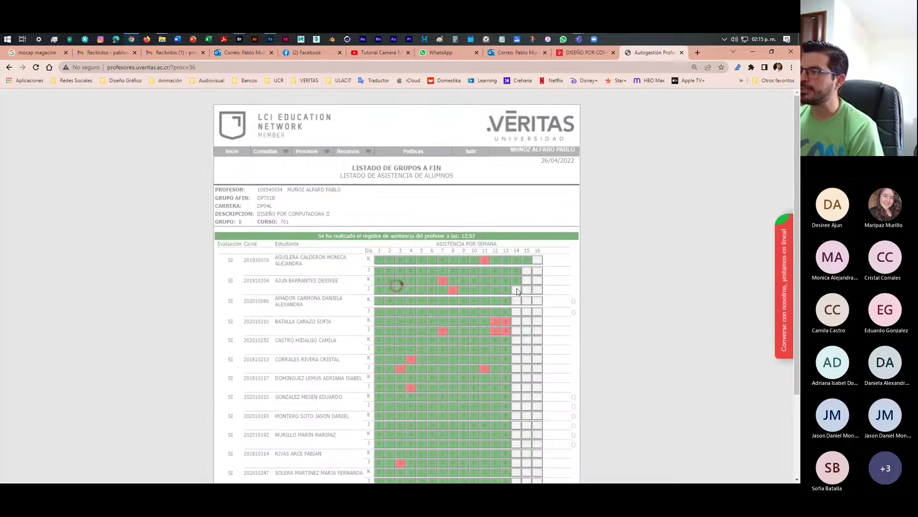
{"action": "left_click", "coordinate": [516, 290]}
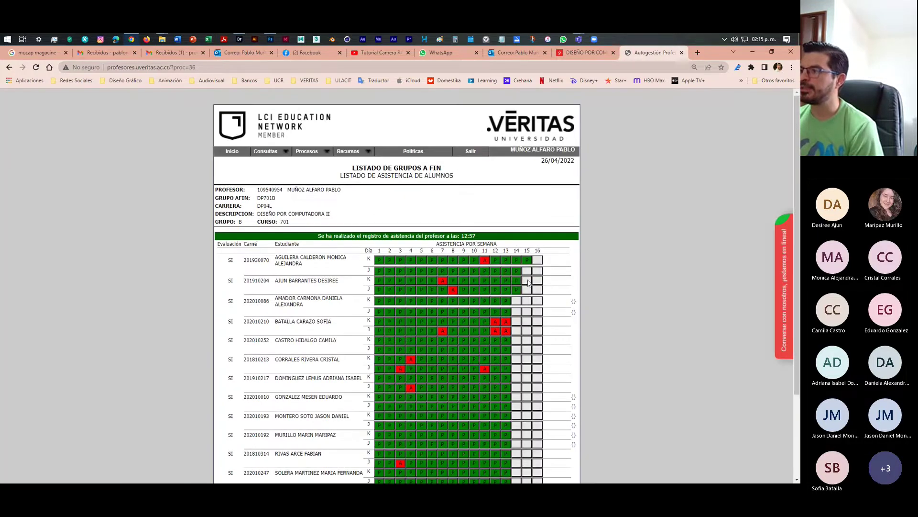
{"action": "left_click", "coordinate": [527, 281]}
Mark the third, fourth and fifth students present (P) on both days of week 14 and day K of week 15.
{"action": "scroll", "coordinate": [574, 344], "scroll_direction": "down", "scroll_amount": 3}
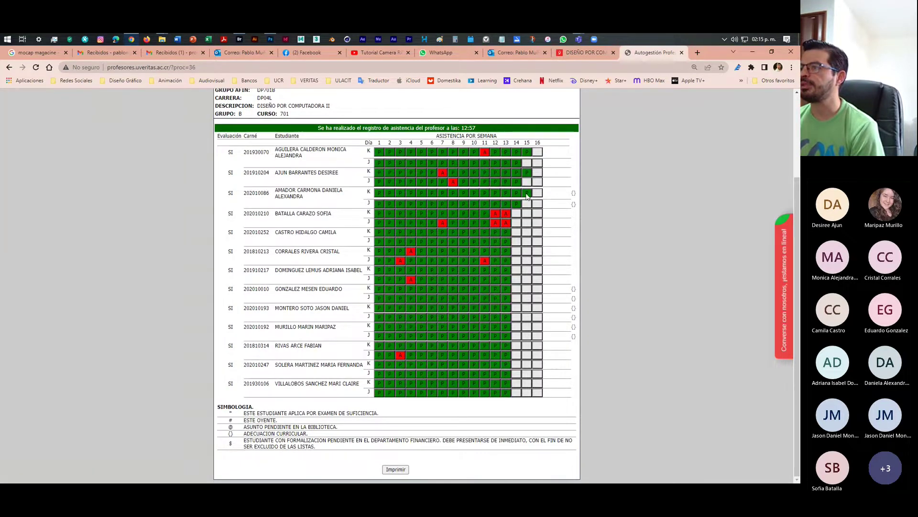
{"action": "left_click", "coordinate": [515, 204]}
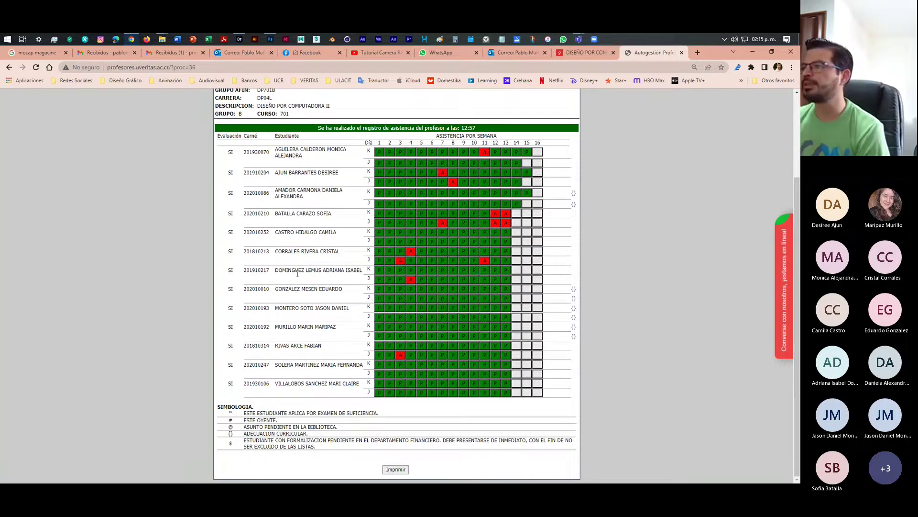
{"action": "left_click", "coordinate": [514, 215]}
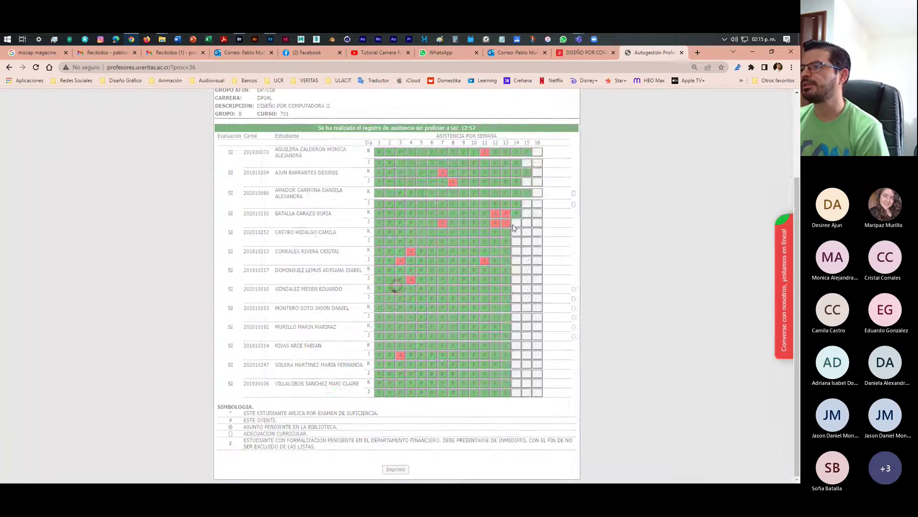
{"action": "left_click", "coordinate": [517, 222]}
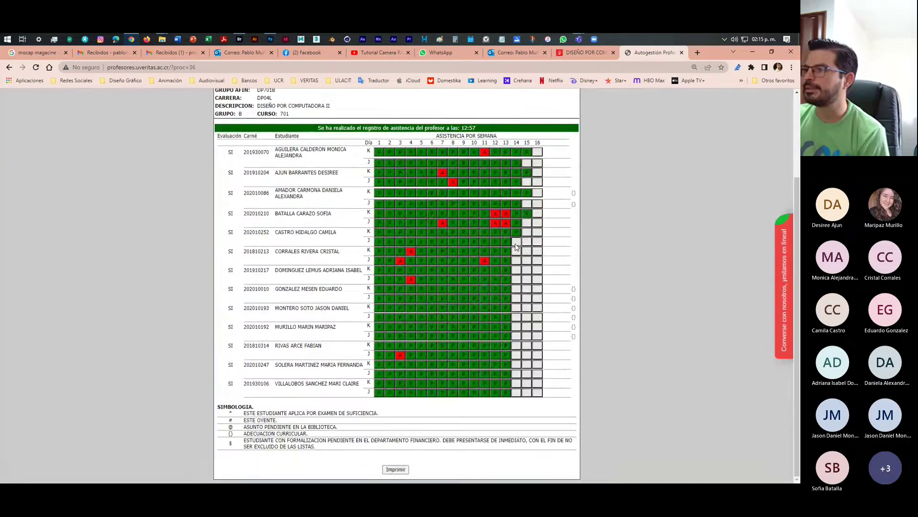
{"action": "left_click", "coordinate": [516, 242]}
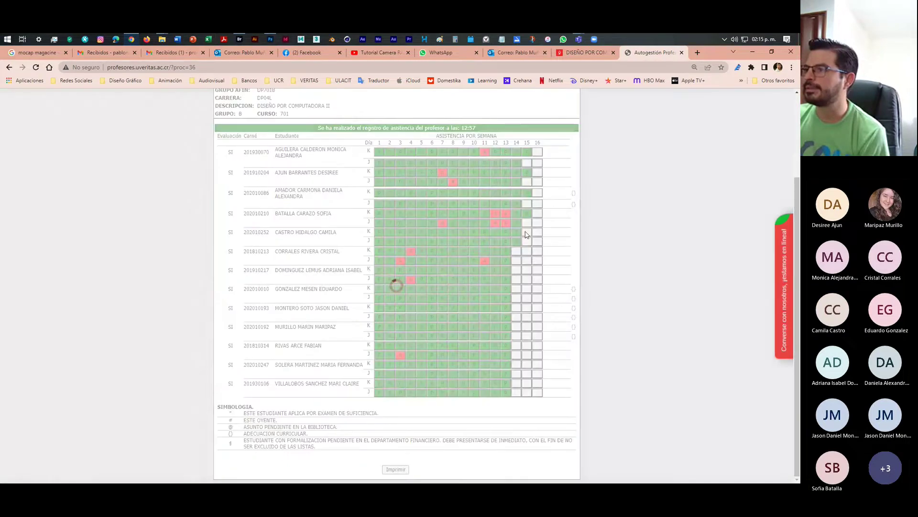
{"action": "left_click", "coordinate": [526, 233]}
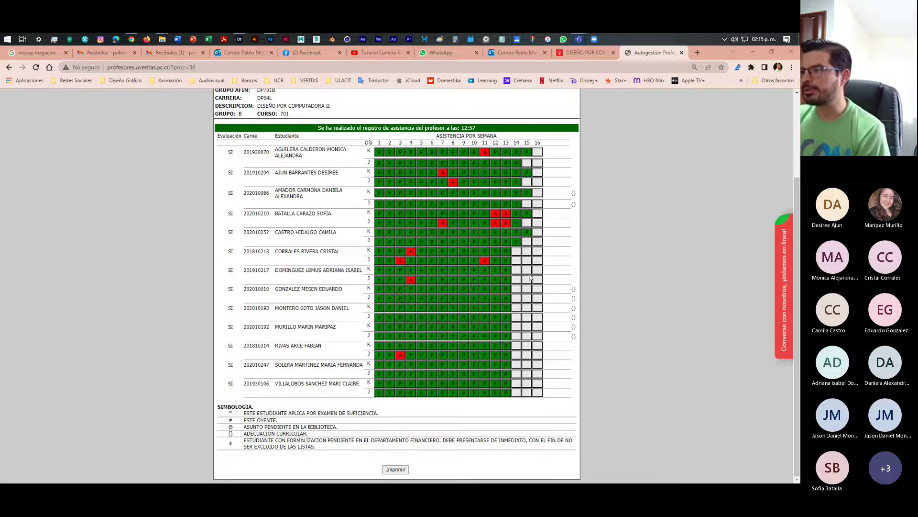
Mark the sixth student present (P) on both days of week 14 and absent (A) on day K of week 15.
{"action": "left_click", "coordinate": [516, 250]}
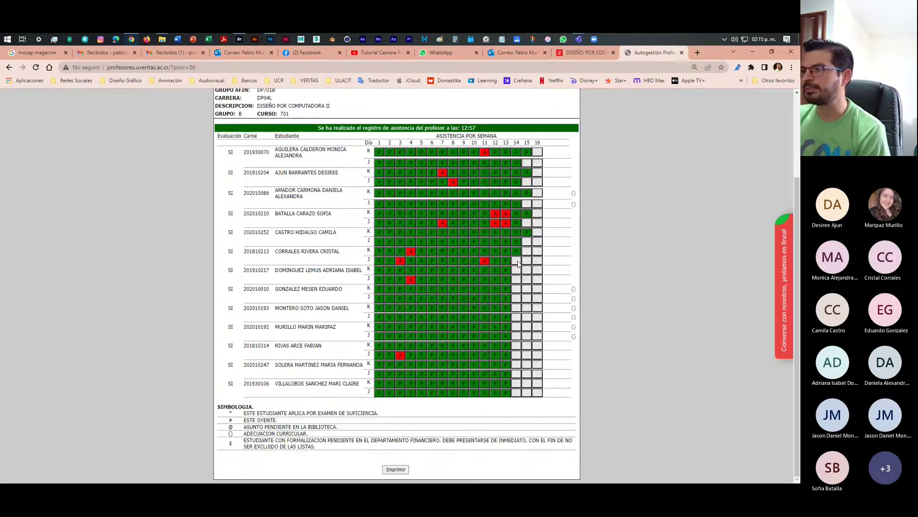
{"action": "left_click", "coordinate": [527, 252]}
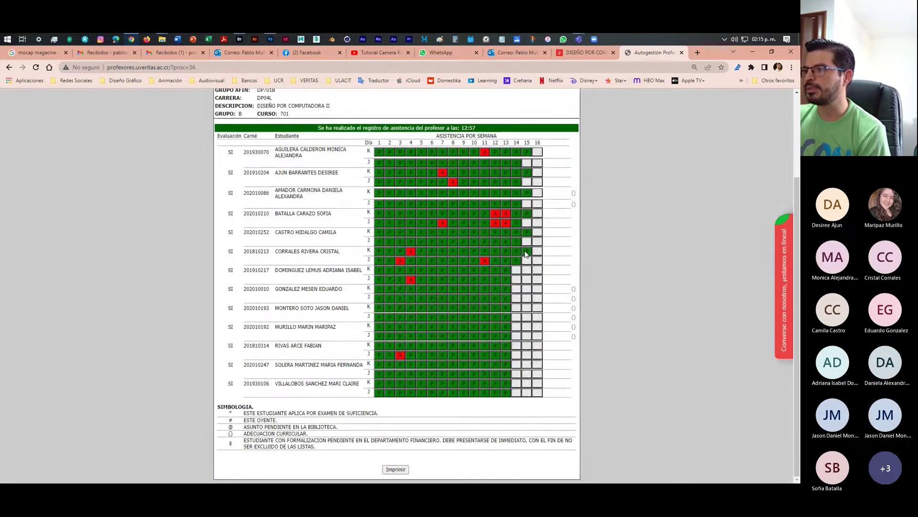
{"action": "left_click", "coordinate": [526, 252]}
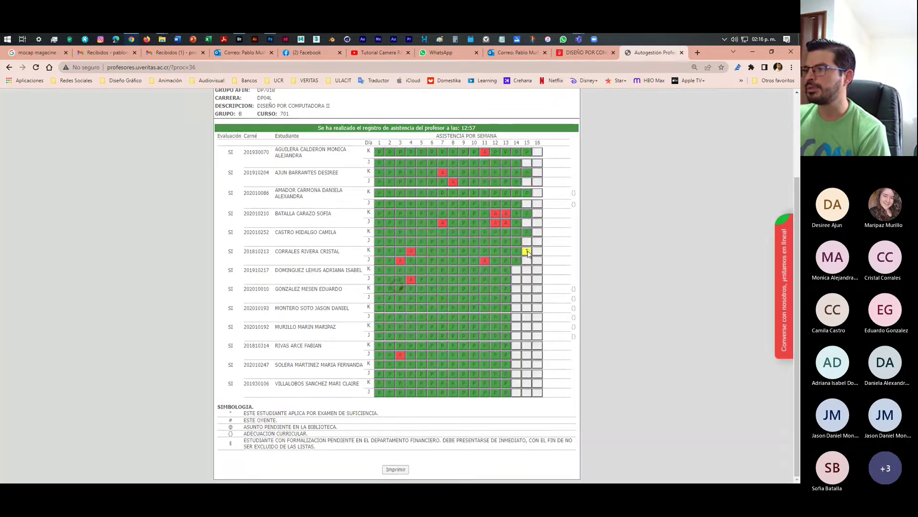
{"action": "left_click", "coordinate": [527, 252]}
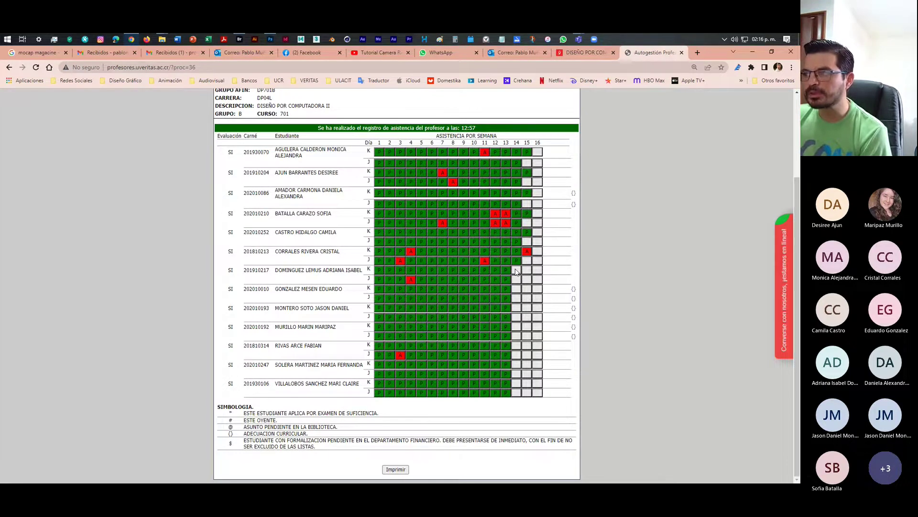
Mark the seventh through tenth students present (P) on both days of week 14 and day K of week 15.
{"action": "left_click", "coordinate": [516, 270]}
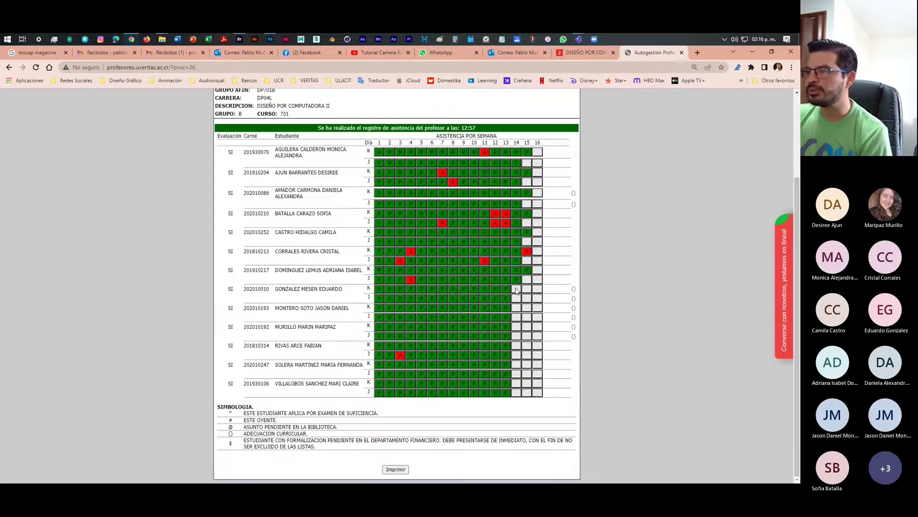
{"action": "left_click", "coordinate": [516, 289]}
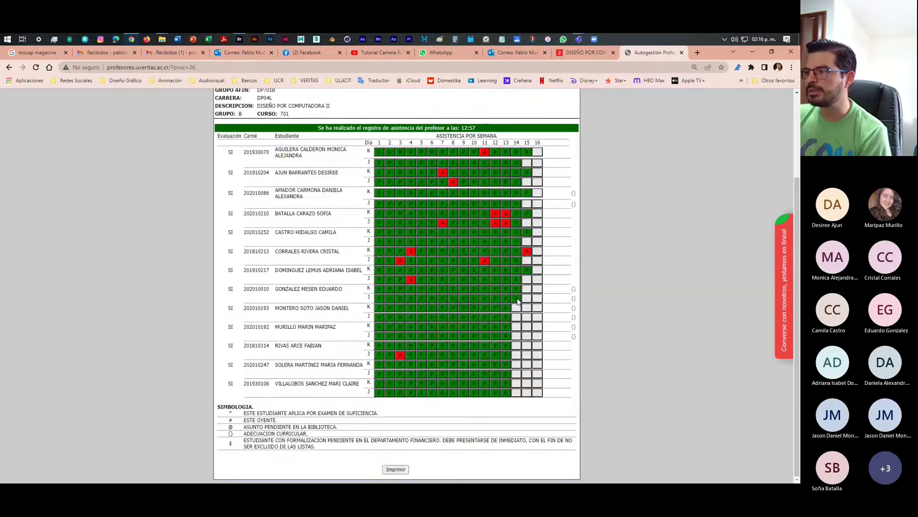
{"action": "left_click", "coordinate": [517, 298]}
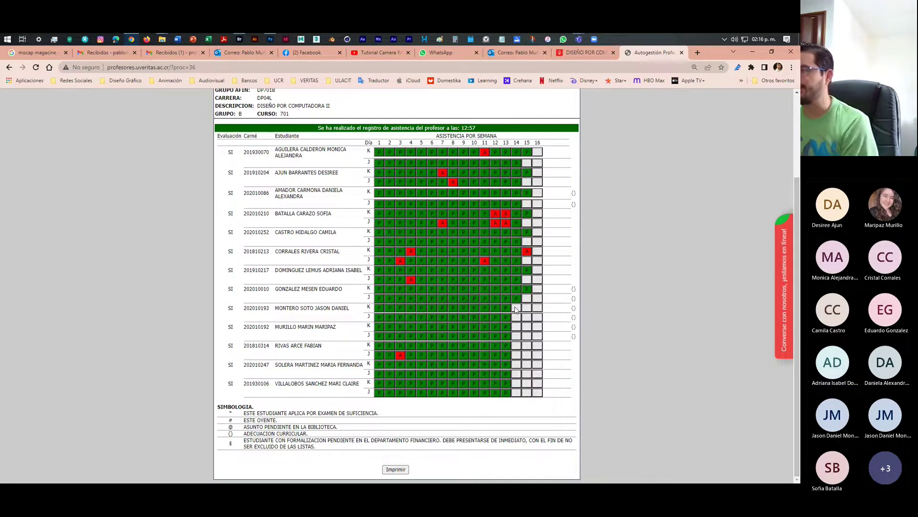
{"action": "left_click", "coordinate": [515, 308]}
{"action": "left_click", "coordinate": [516, 316]}
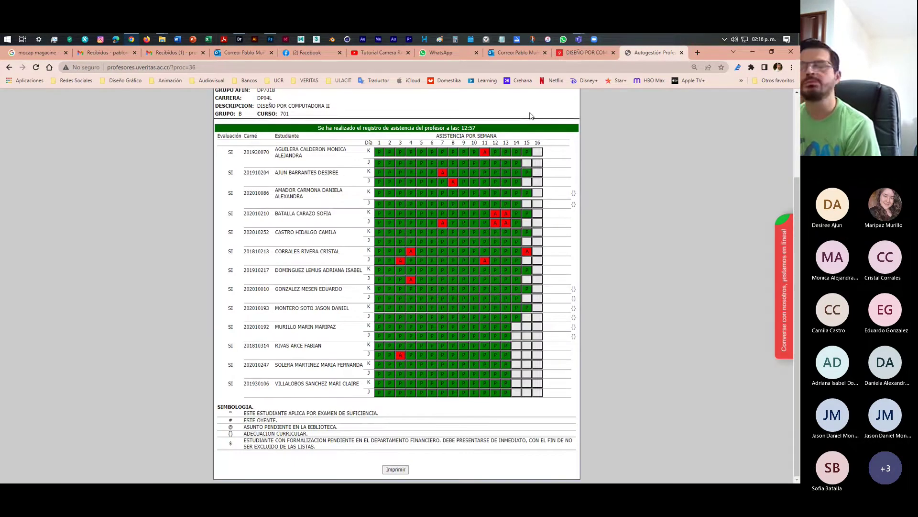
{"action": "left_click", "coordinate": [515, 329]}
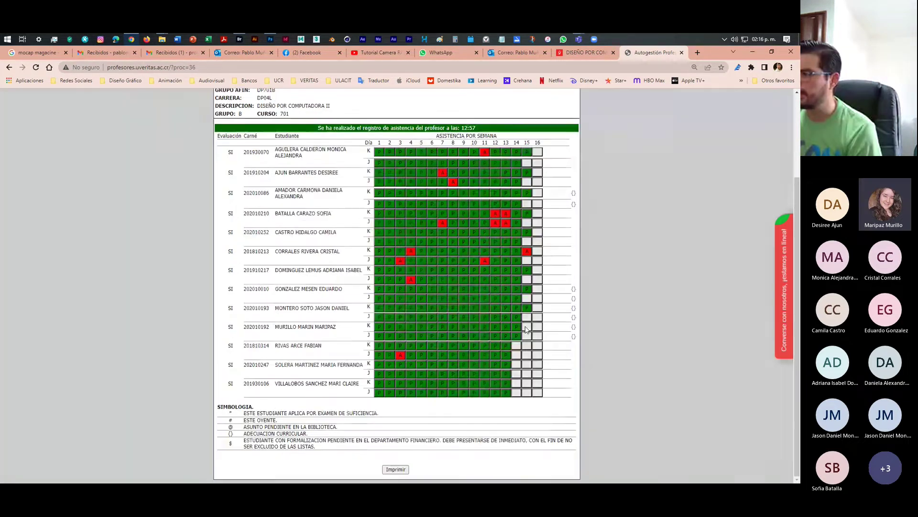
{"action": "left_click", "coordinate": [526, 328]}
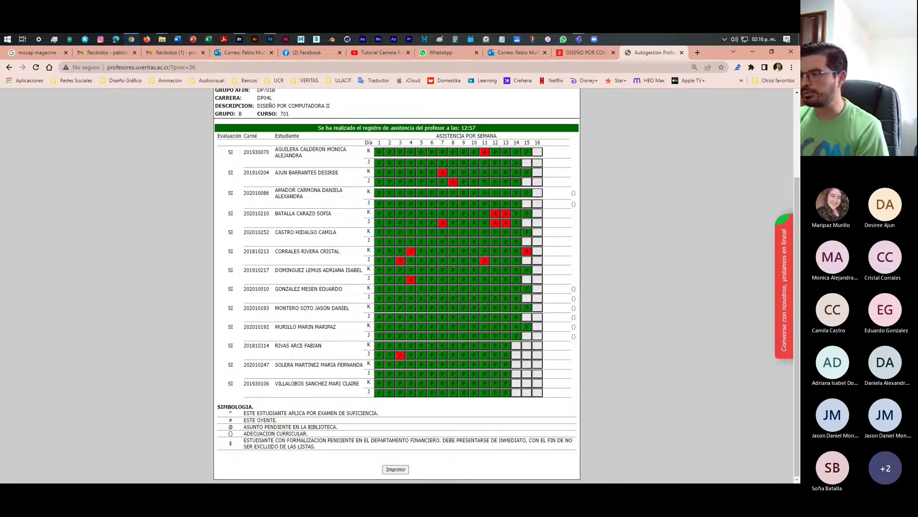
Mark the eleventh and twelfth students present (P) on both days of week 14, and the eleventh absent (A) on day K of week 15.
{"action": "left_click", "coordinate": [515, 345]}
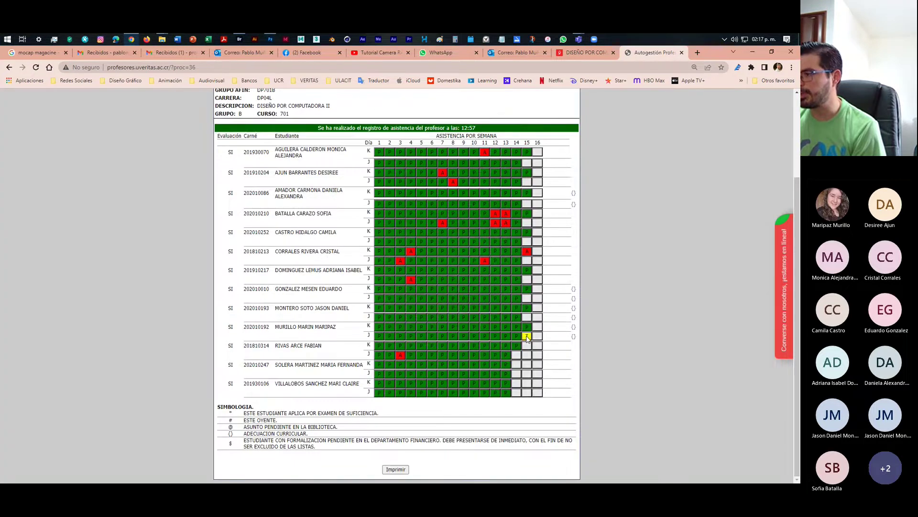
{"action": "left_click", "coordinate": [526, 338]}
{"action": "left_click", "coordinate": [526, 345]}
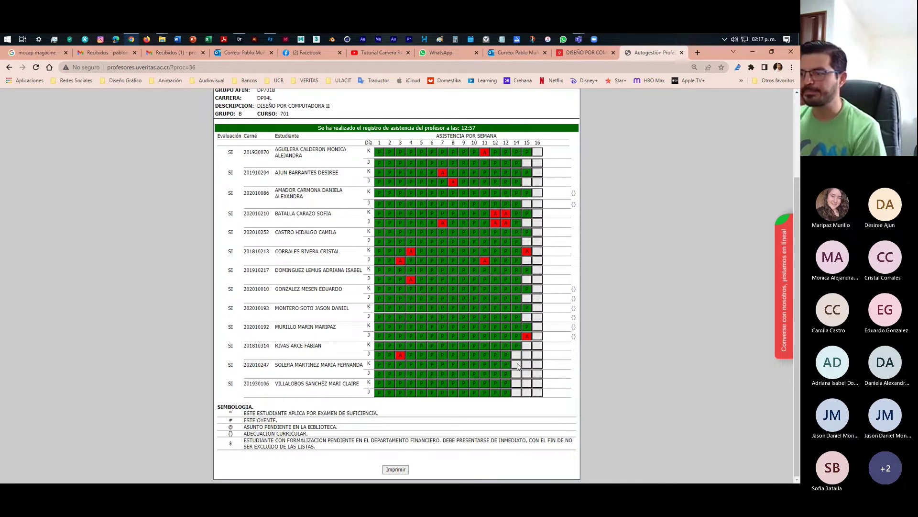
{"action": "left_click", "coordinate": [518, 365]}
{"action": "left_click", "coordinate": [517, 355]}
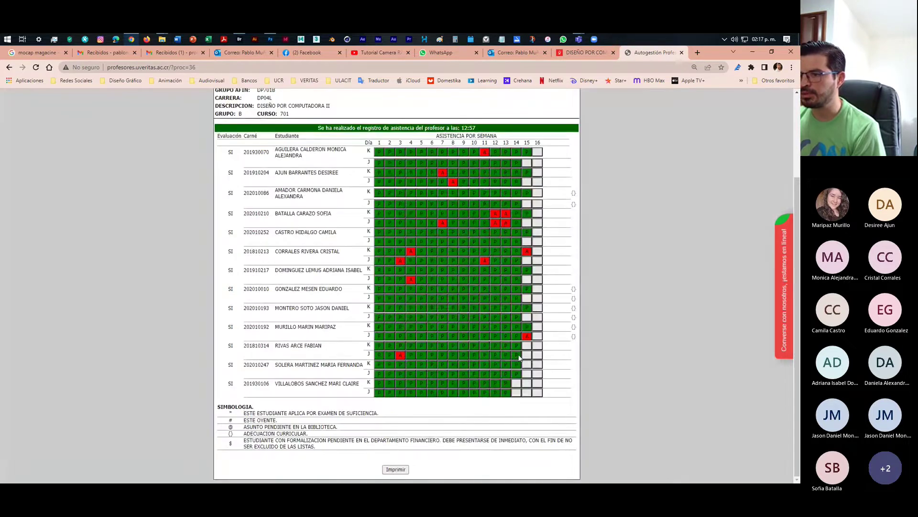
{"action": "left_click", "coordinate": [526, 345]}
{"action": "left_click", "coordinate": [529, 345]}
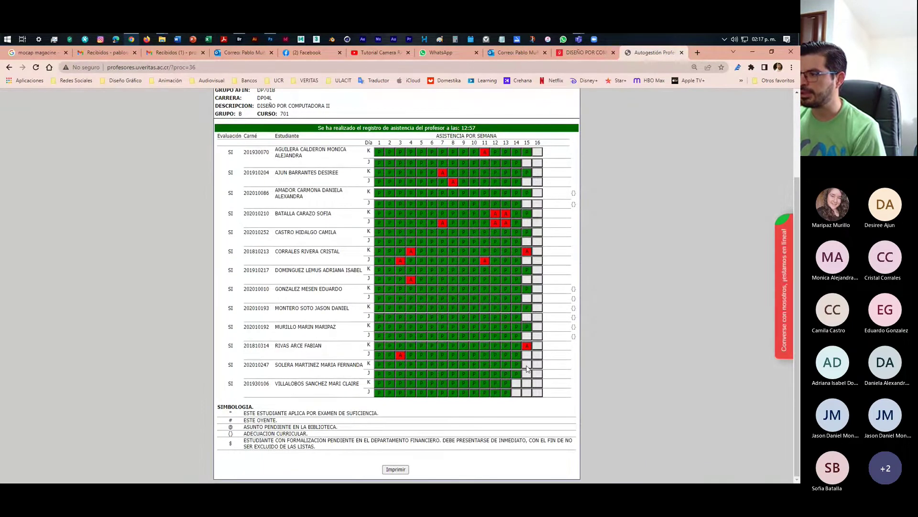
Mark the twelfth student present (P) on day K of week 15 and the thirteenth on both days of week 14 and that day.
{"action": "left_click", "coordinate": [527, 365]}
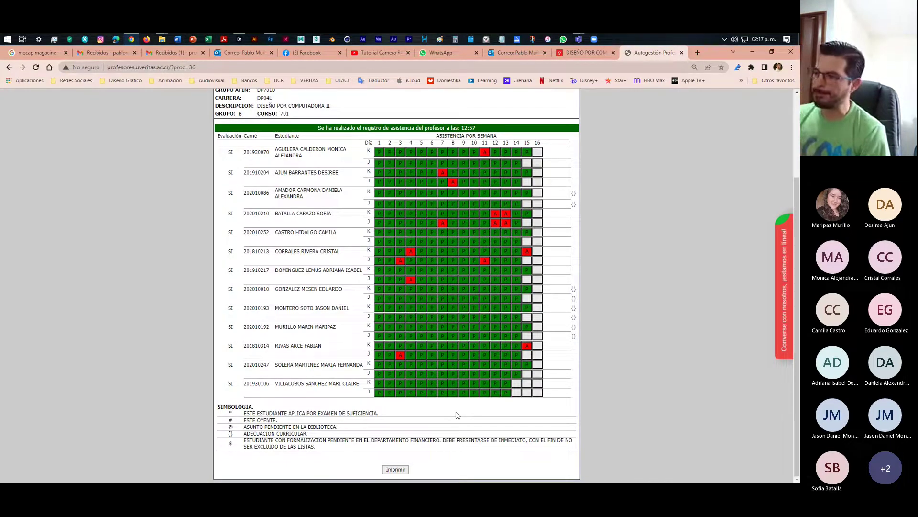
{"action": "left_click", "coordinate": [515, 392]}
{"action": "left_click", "coordinate": [526, 383]}
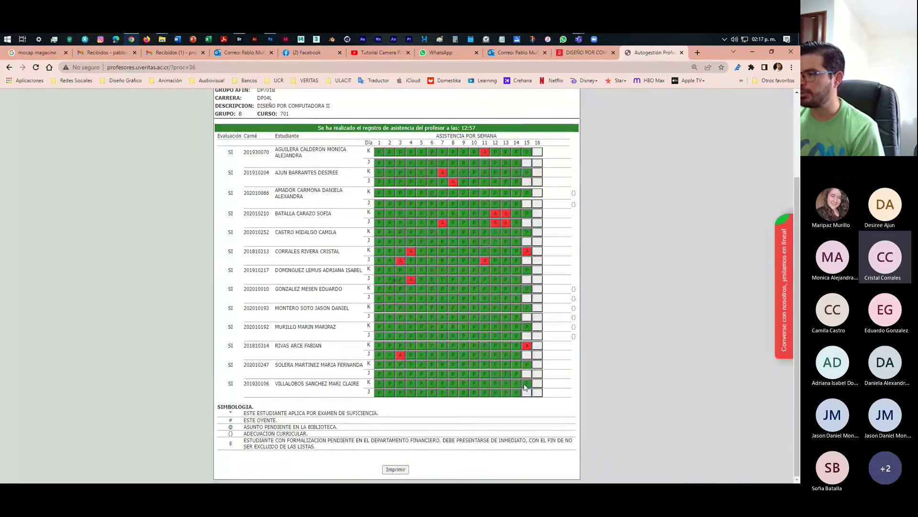
Change the sixth student's attendance for day K of week 15 to present (P).
{"action": "left_click", "coordinate": [525, 363]}
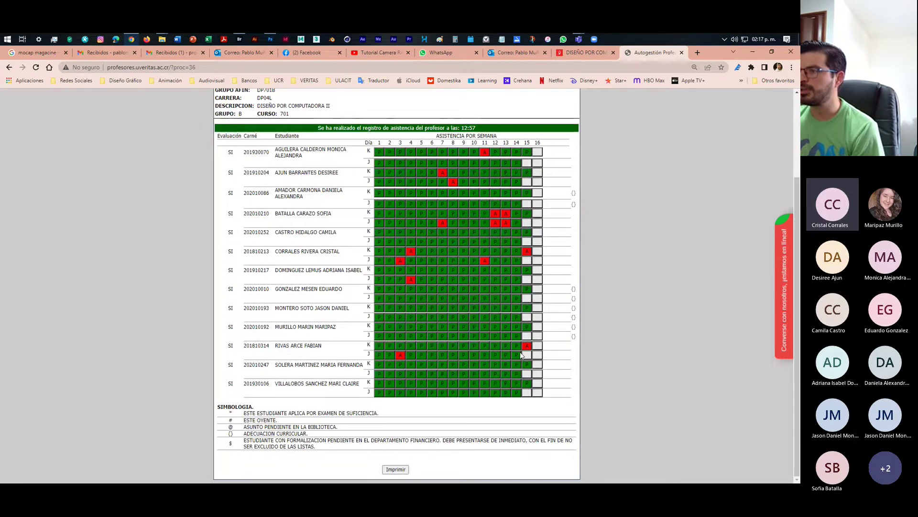
{"action": "left_click", "coordinate": [529, 252]}
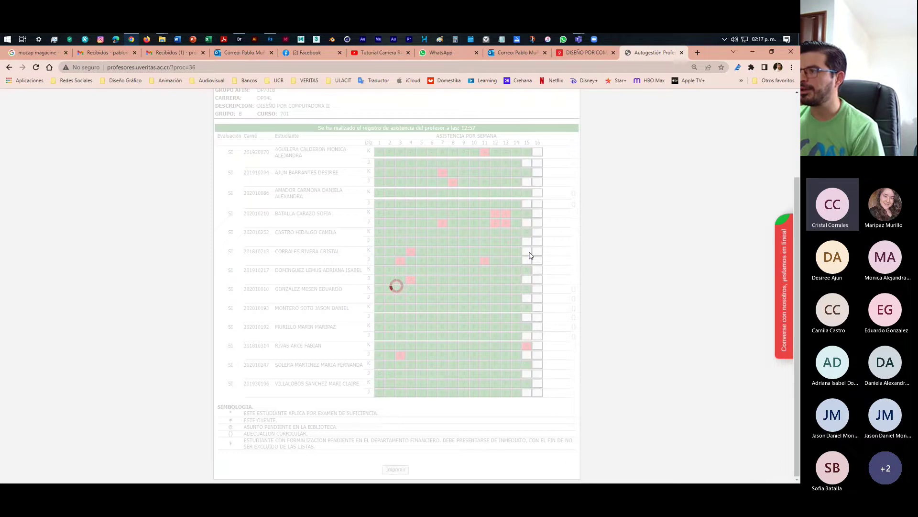
{"action": "left_click", "coordinate": [529, 252]}
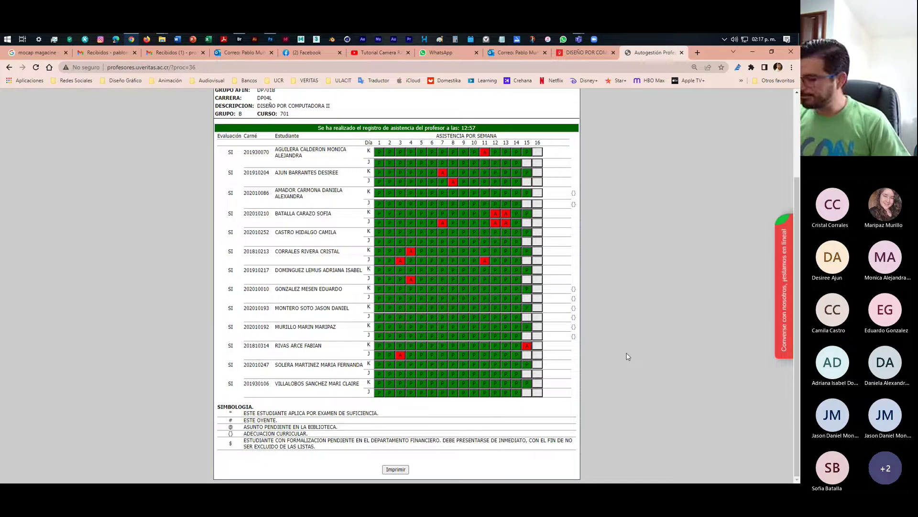
{"action": "key", "text": "super+plus"}
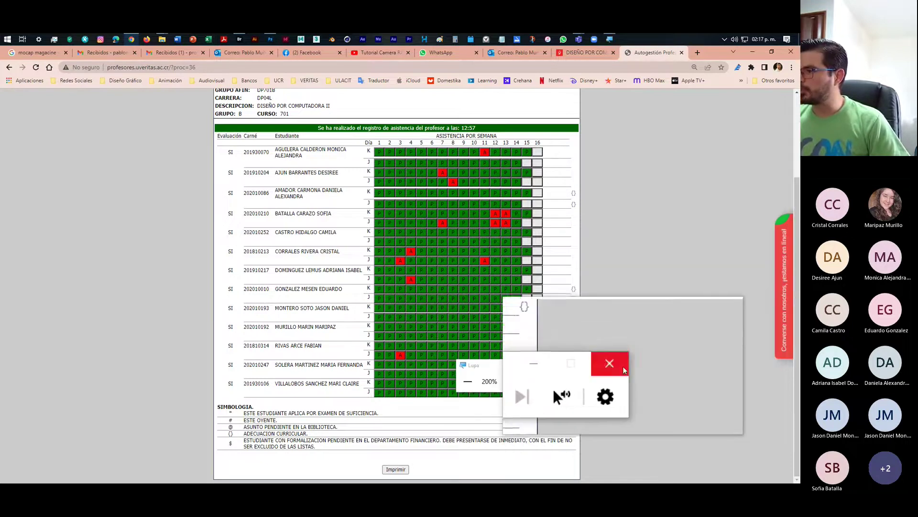
{"action": "left_click", "coordinate": [622, 366]}
{"action": "key", "text": "ctrl+plus"}
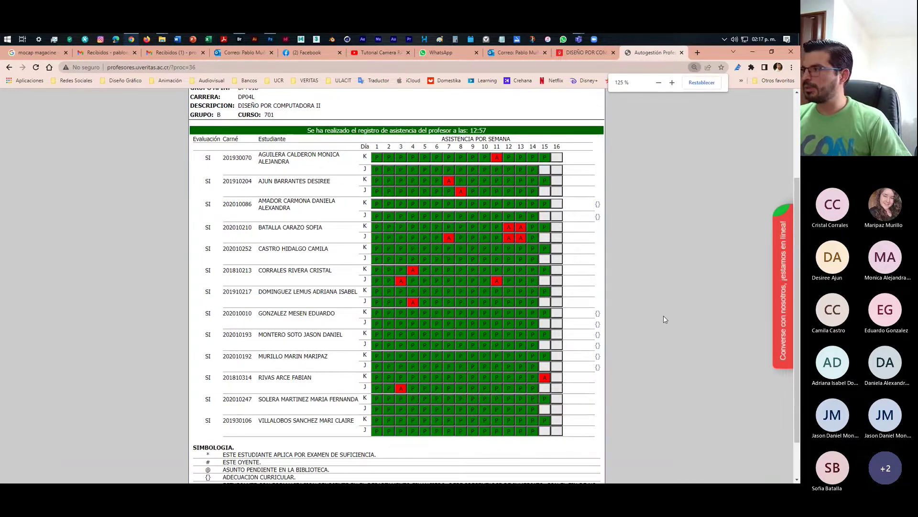
{"action": "key", "text": "ctrl+minus"}
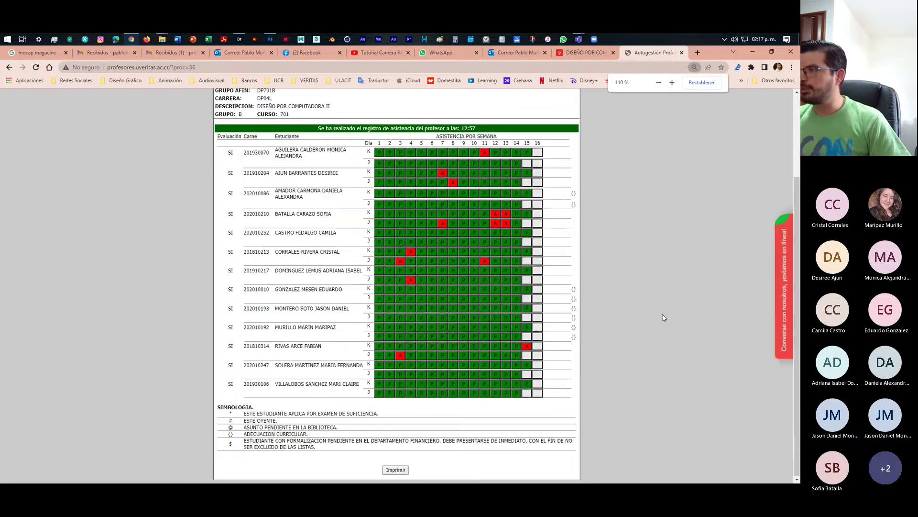
Capture a screenshot of the attendance list, from its Listado de Grupos a Fin heading down to the start of the Simbología notes.
{"action": "scroll", "coordinate": [397, 287], "scroll_direction": "up", "scroll_amount": 1}
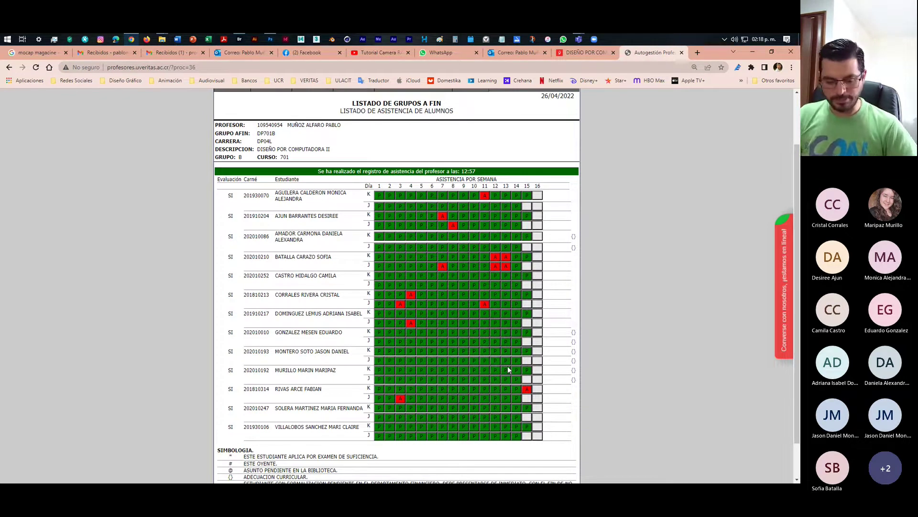
{"action": "key", "text": "super+shift+s"}
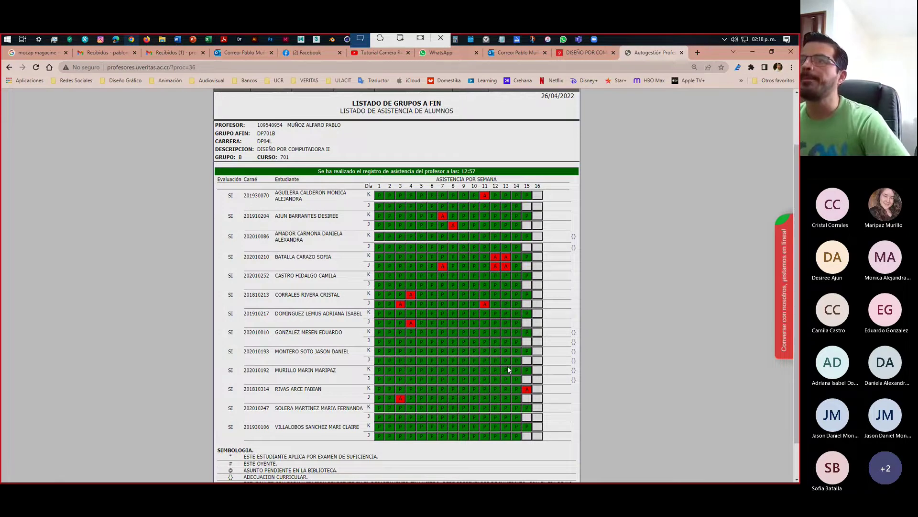
{"action": "left_click_drag", "start_coordinate": [213, 90], "coordinate": [583, 474]}
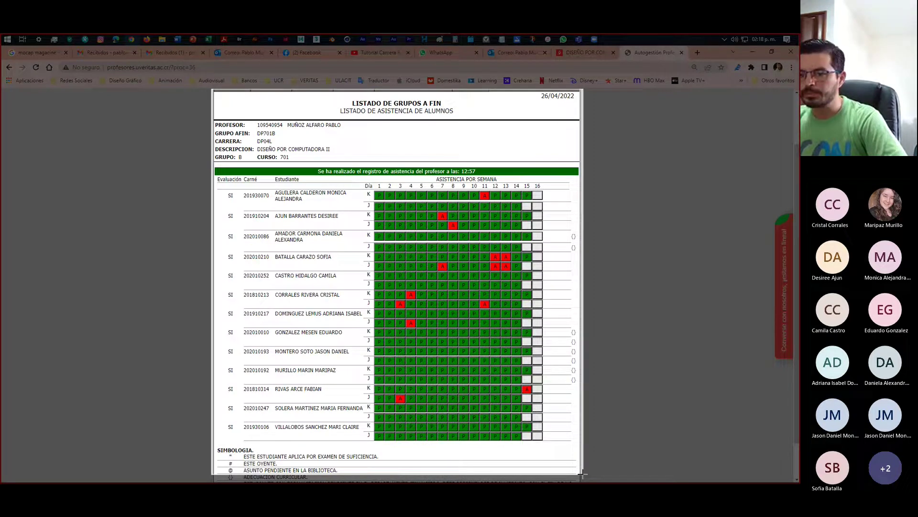
{"action": "left_click", "coordinate": [653, 430]}
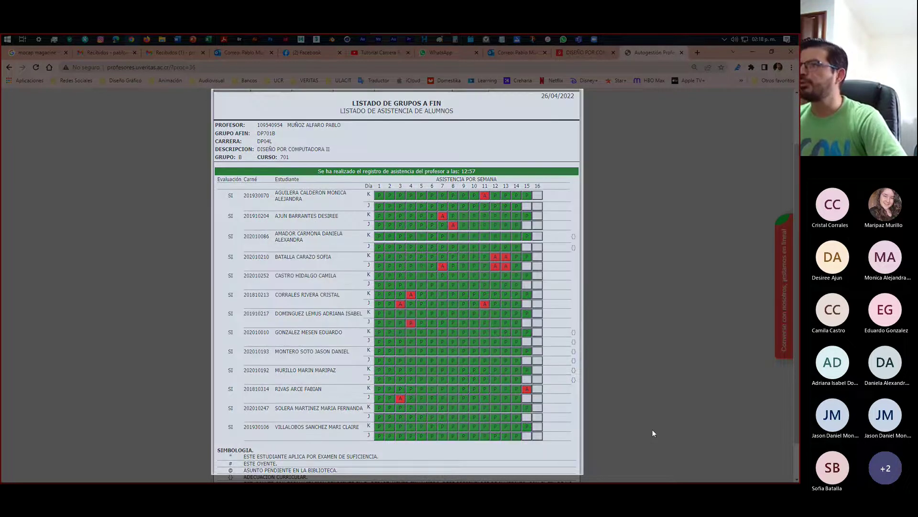
{"action": "key", "text": "Escape"}
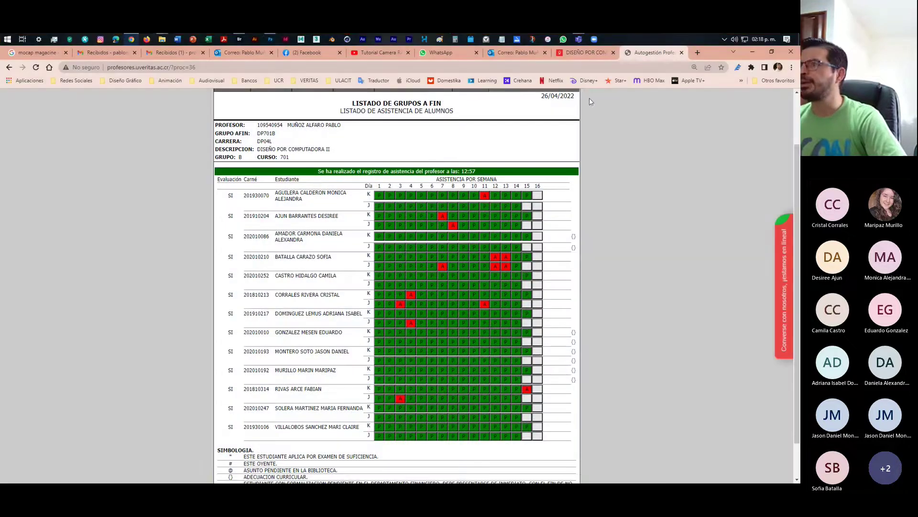
{"action": "scroll", "coordinate": [206, 96], "scroll_direction": "up", "scroll_amount": 1}
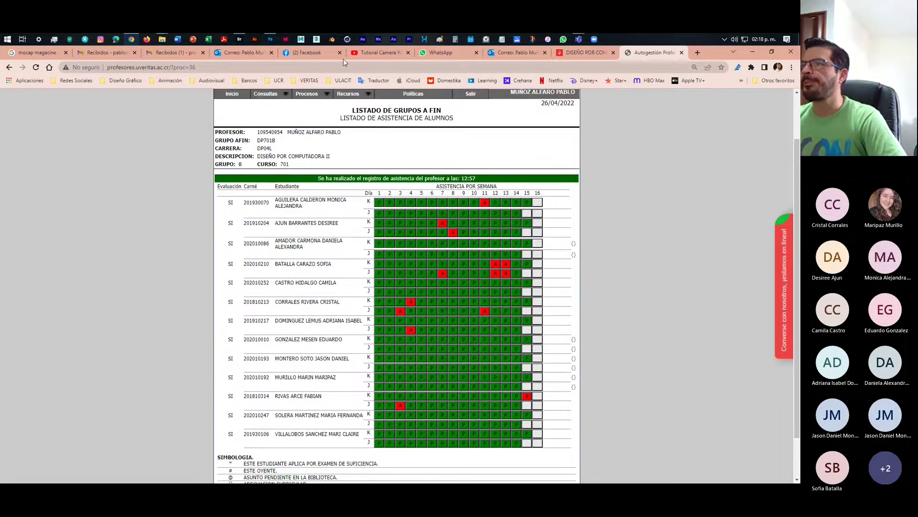
Send the attendance screenshot to the Diseño Compu II group in WhatsApp with the caption "Asistencia clase 15 martes.".
{"action": "left_click", "coordinate": [440, 52]}
{"action": "left_click", "coordinate": [194, 220]}
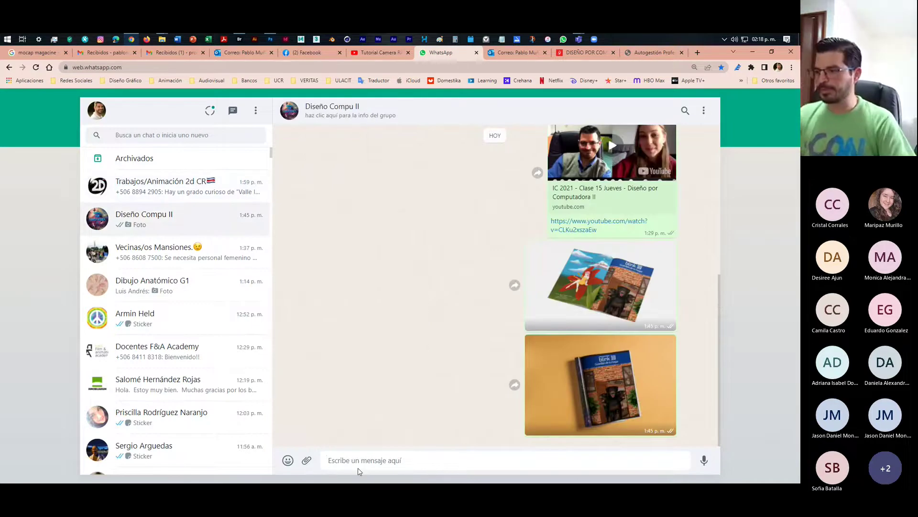
{"action": "key", "text": "ctrl+v"}
{"action": "type", "text": "Asistencia clase"}
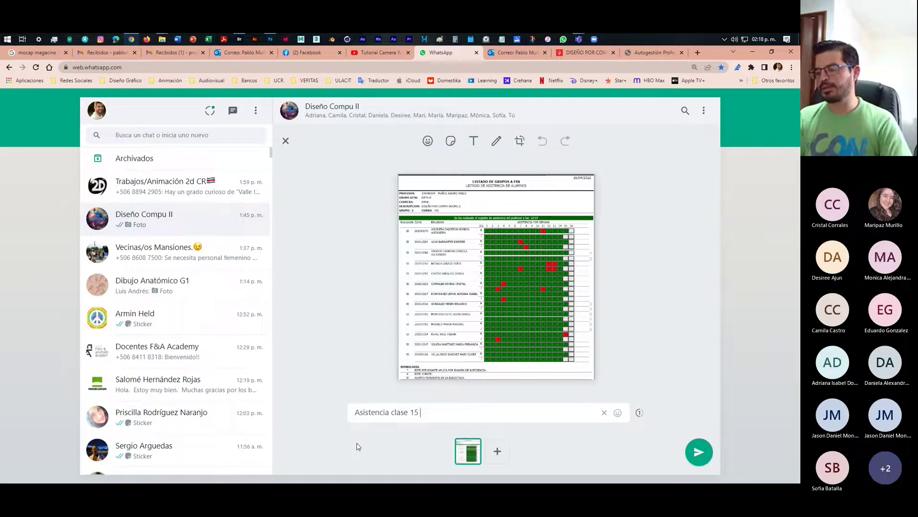
{"action": "type", "text": "15 martes."}
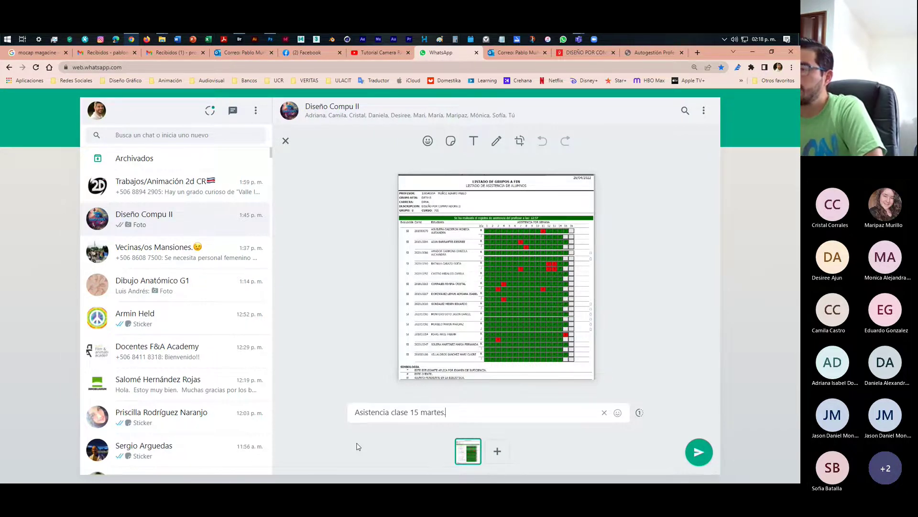
{"action": "key", "text": "Return"}
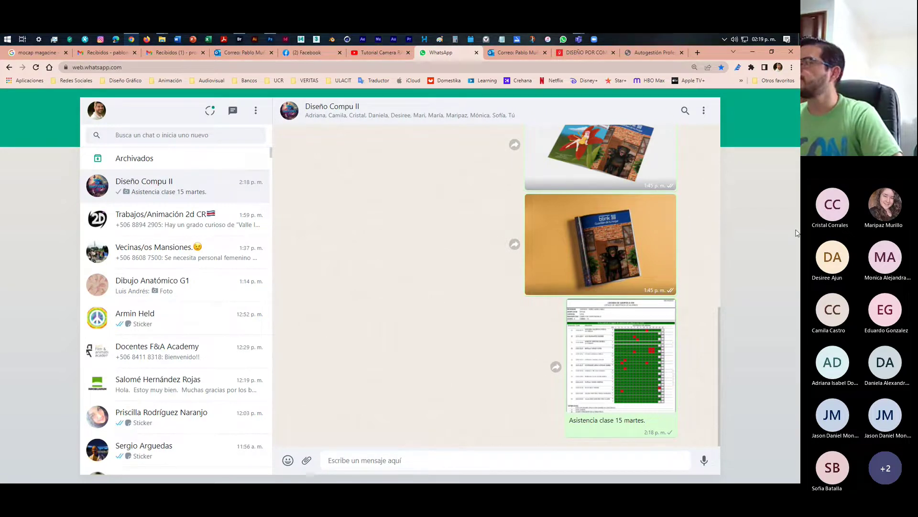
{"action": "left_click", "coordinate": [337, 466]}
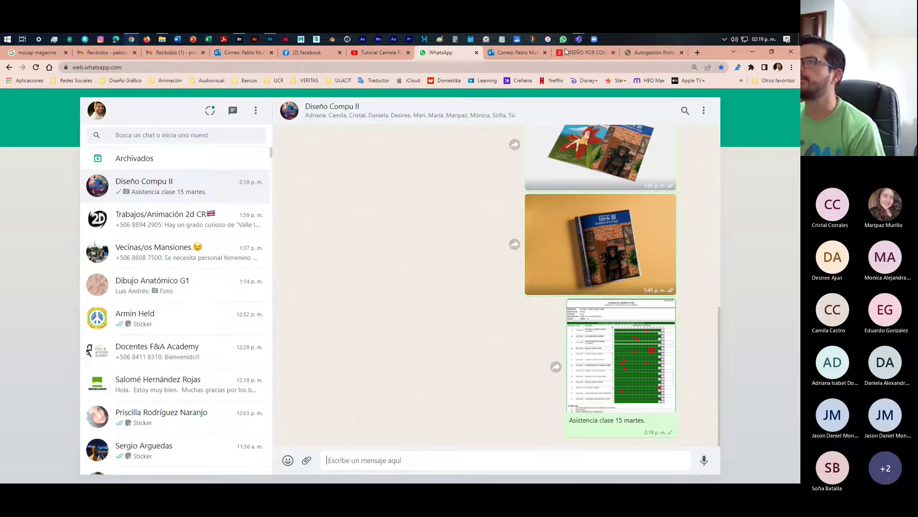
Switch to Photoshop and examine the course's Clase 1 and Clase 2 folders for photos to open.
{"action": "left_click", "coordinate": [270, 39]}
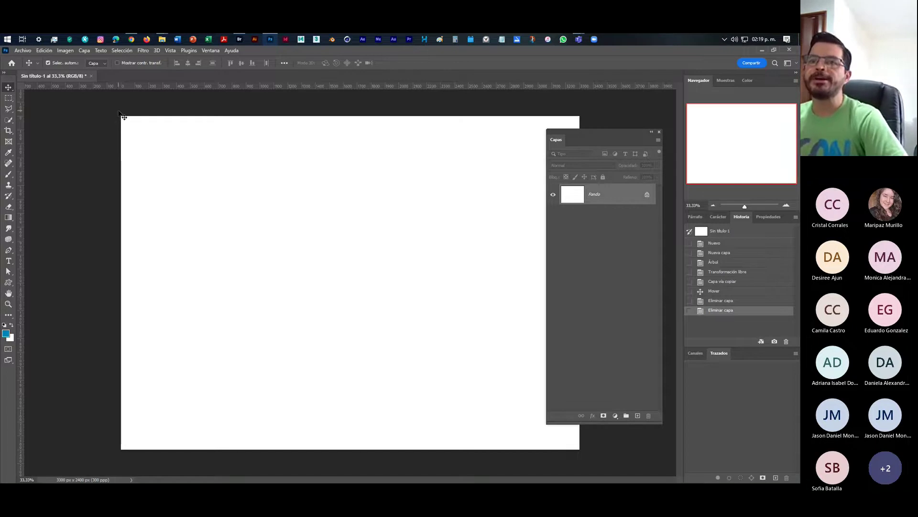
{"action": "left_click", "coordinate": [26, 51]}
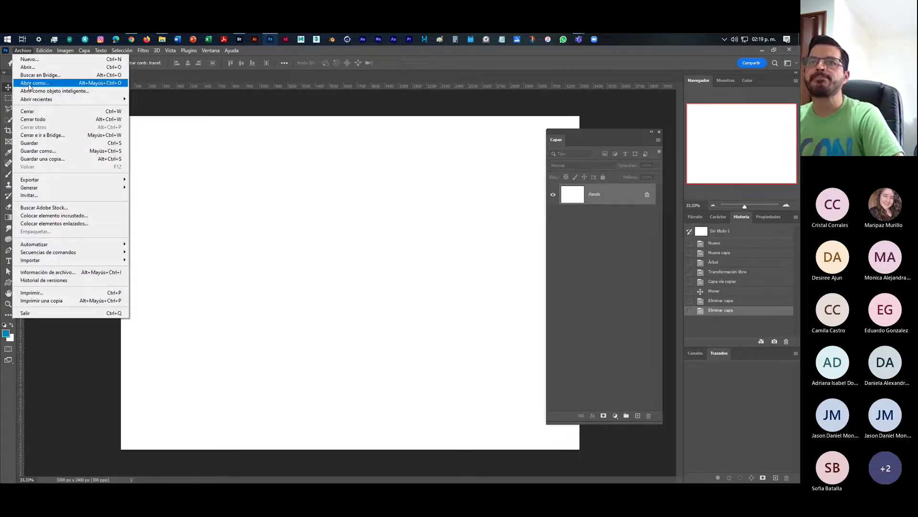
{"action": "left_click", "coordinate": [36, 70]}
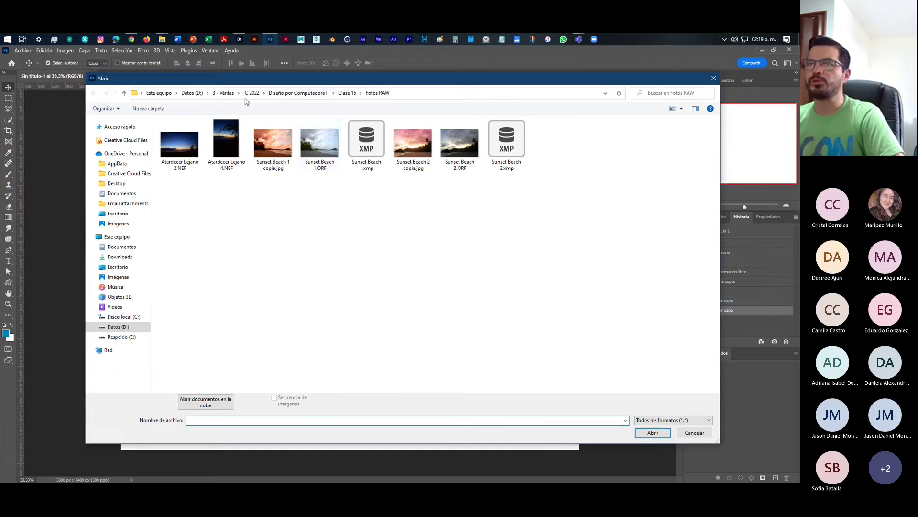
{"action": "left_click", "coordinate": [298, 93]}
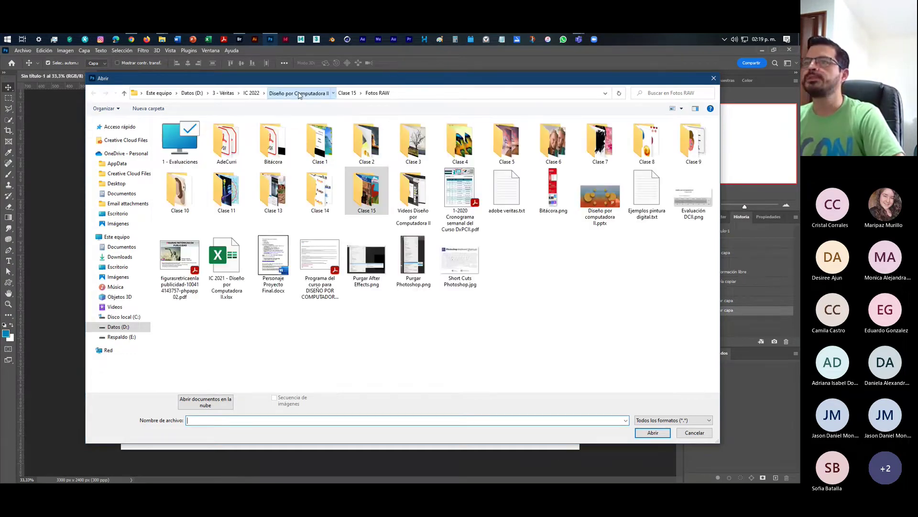
{"action": "double_click", "coordinate": [315, 143]}
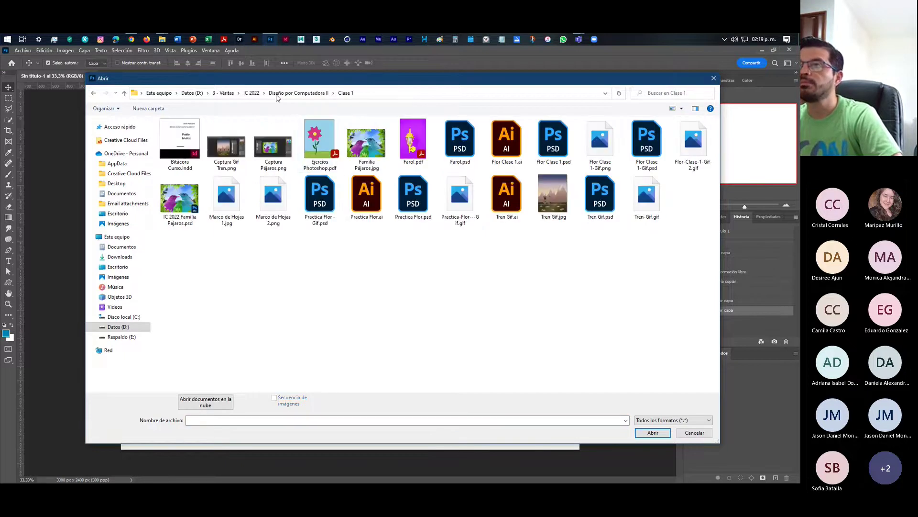
{"action": "left_click", "coordinate": [300, 93]}
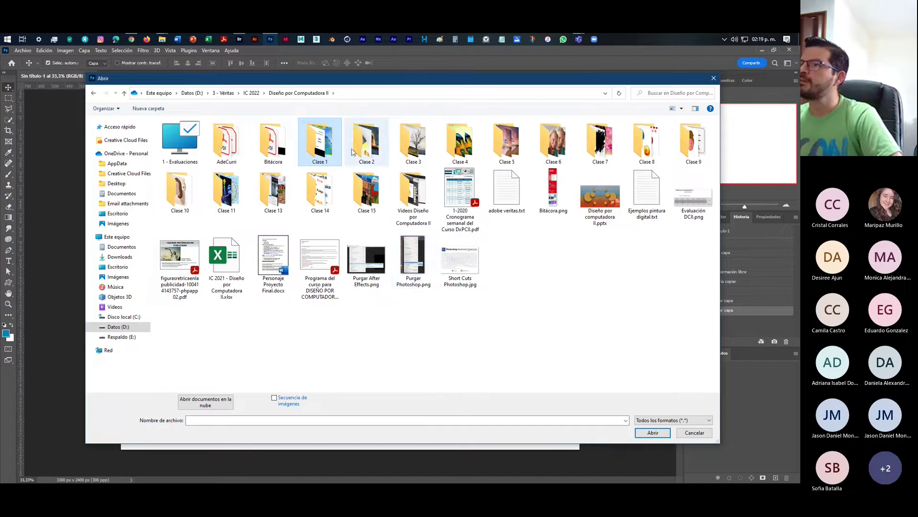
{"action": "left_click", "coordinate": [363, 139]}
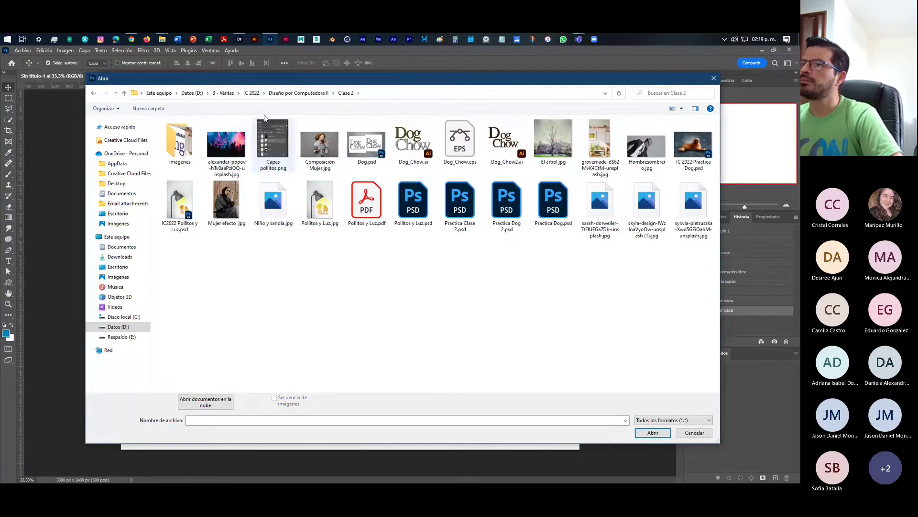
{"action": "left_click", "coordinate": [295, 93]}
Examine the Clase 3 folder with its Fotos Practica subfolder, and the Clase 5 and Clase 6 folders, for suitable photos.
{"action": "double_click", "coordinate": [180, 143]}
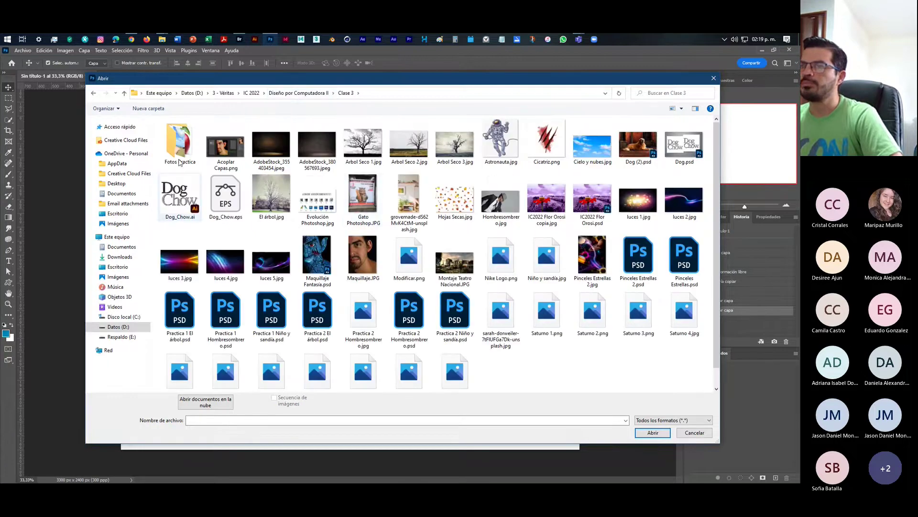
{"action": "double_click", "coordinate": [180, 162]}
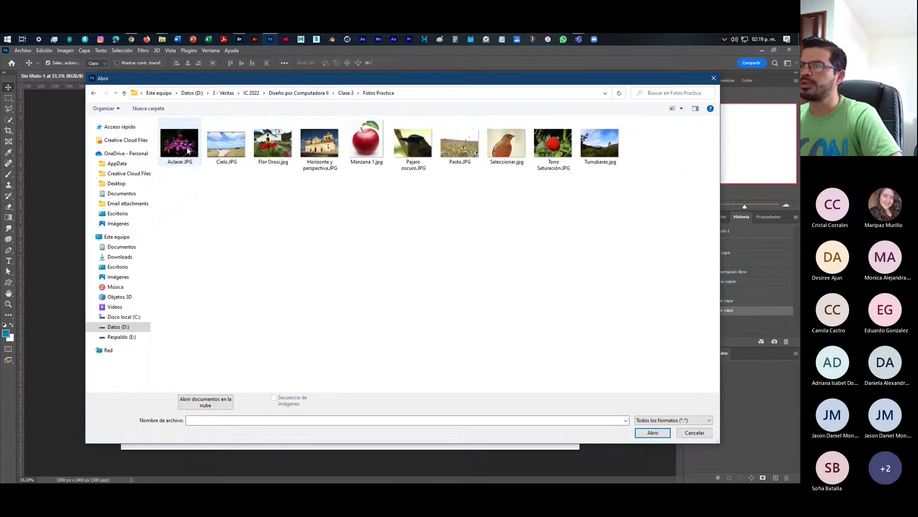
{"action": "left_click", "coordinate": [346, 94]}
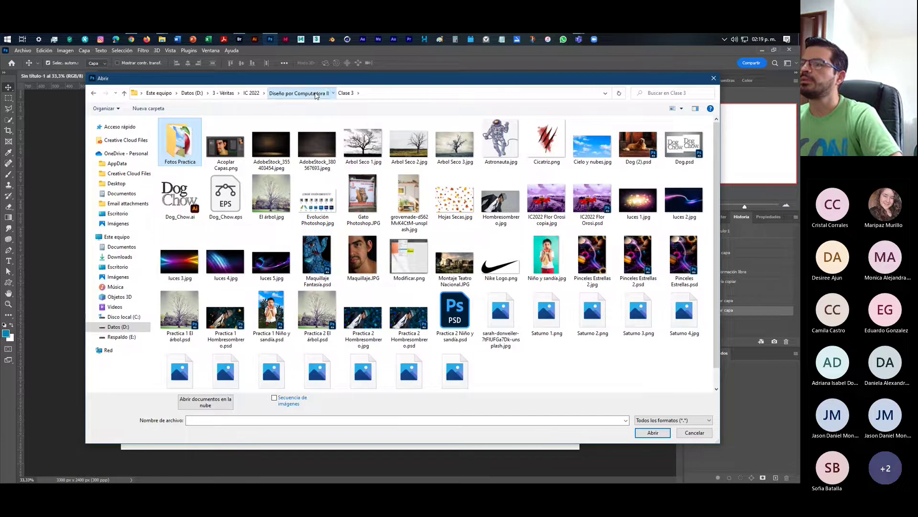
{"action": "left_click", "coordinate": [316, 95]}
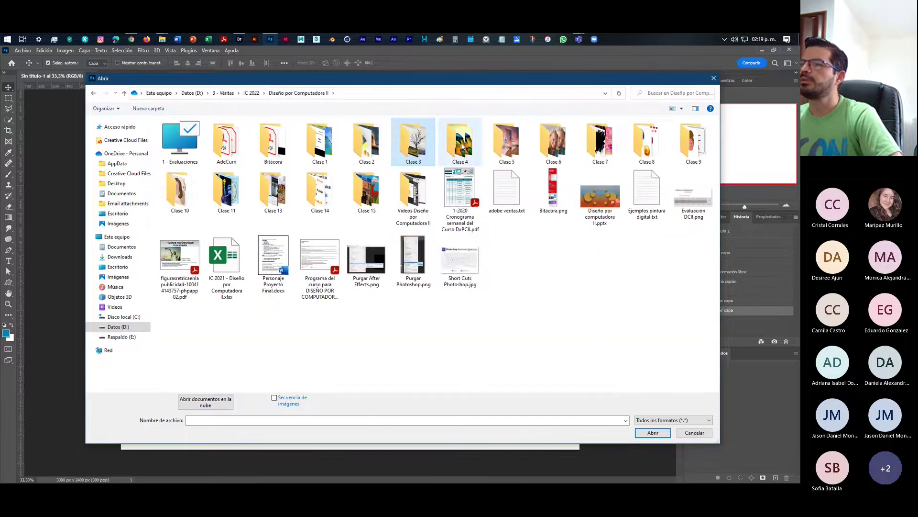
{"action": "double_click", "coordinate": [507, 143]}
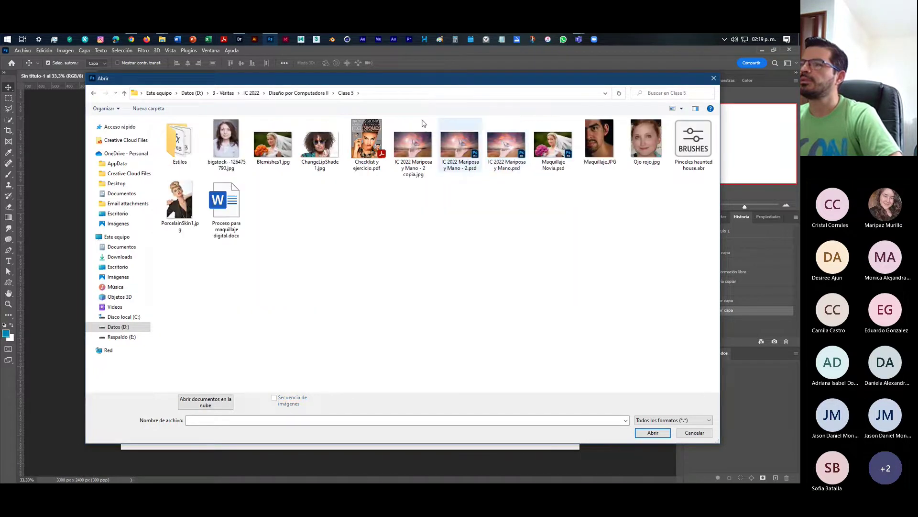
{"action": "left_click", "coordinate": [298, 93]}
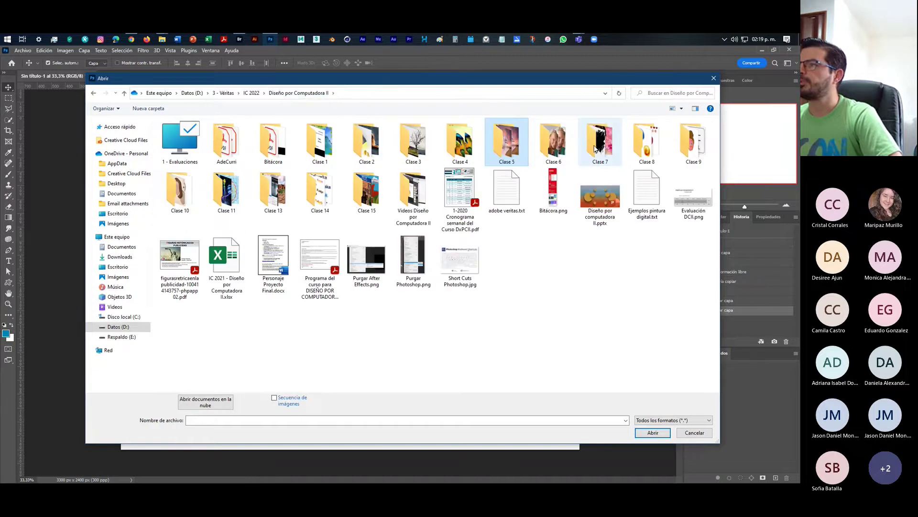
{"action": "double_click", "coordinate": [553, 140]}
{"action": "left_click", "coordinate": [299, 93]}
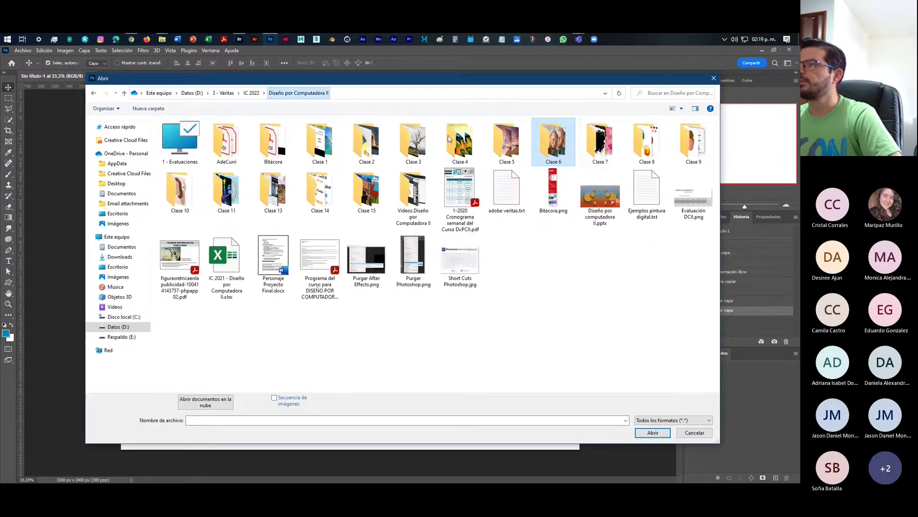
Open Atardecer 1.jpg and Atardecer 2.JPG from Clase 7's Fotos Practica folder, keeping their embedded color profiles, and compare the two images.
{"action": "double_click", "coordinate": [607, 146]}
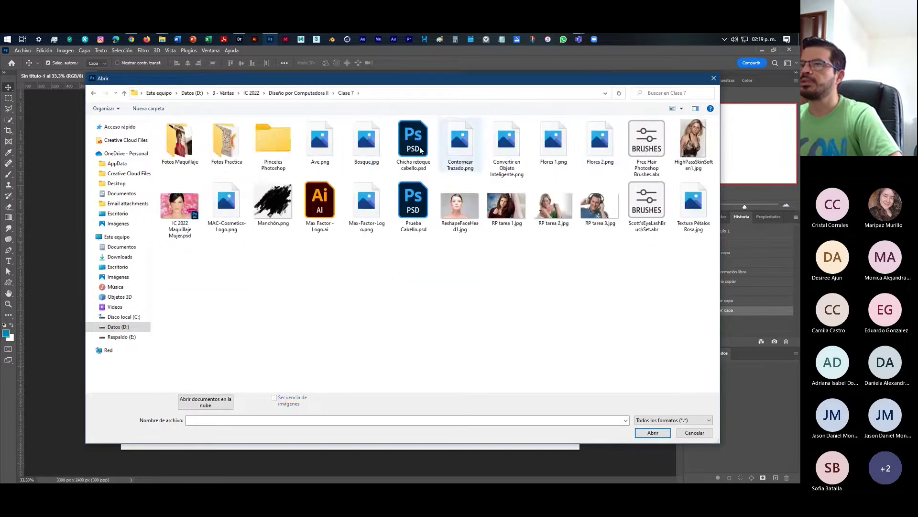
{"action": "double_click", "coordinate": [227, 144]}
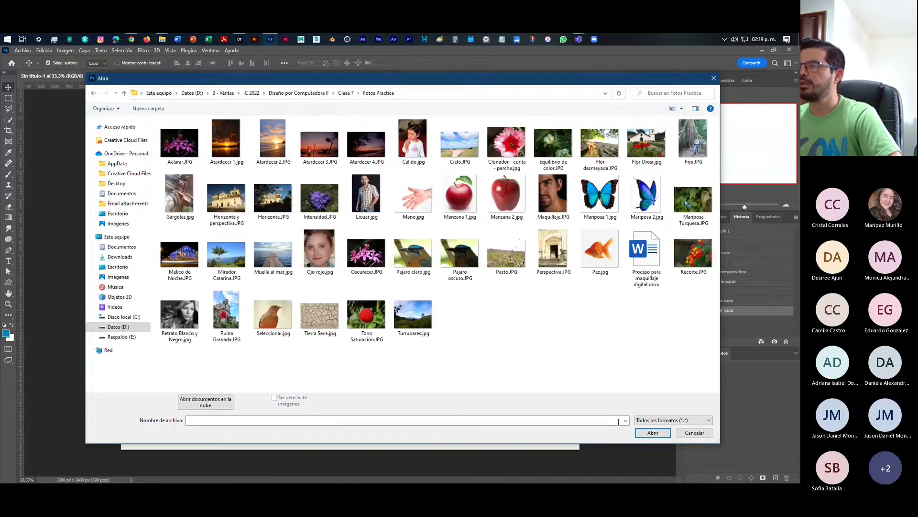
{"action": "left_click", "coordinate": [273, 141]}
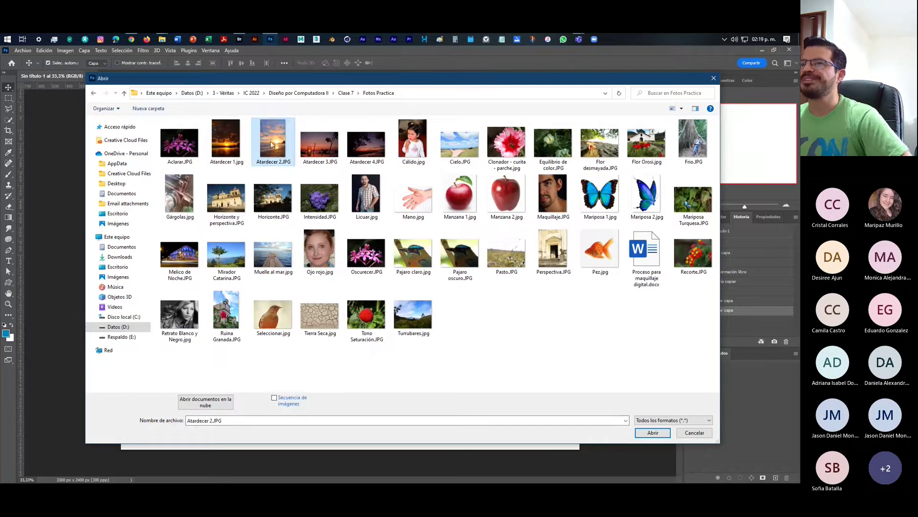
{"action": "left_click", "coordinate": [226, 143], "text": "ctrl"}
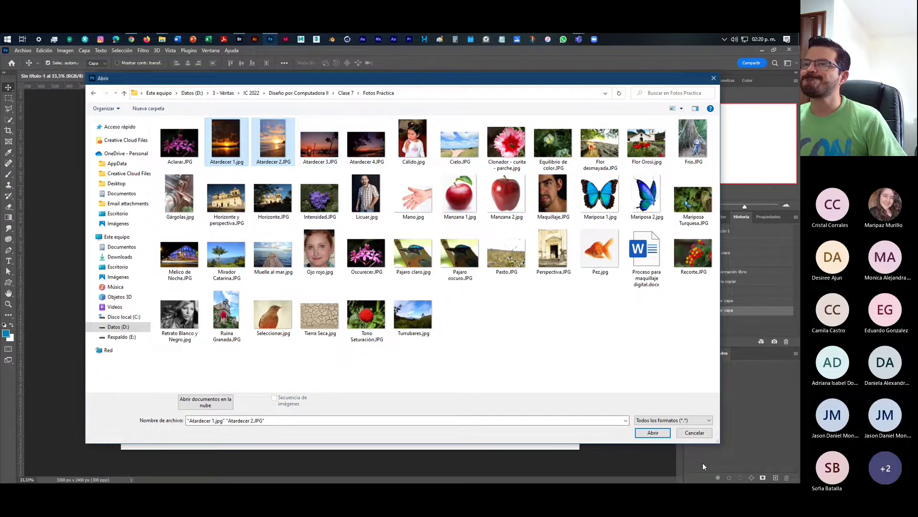
{"action": "left_click", "coordinate": [663, 434]}
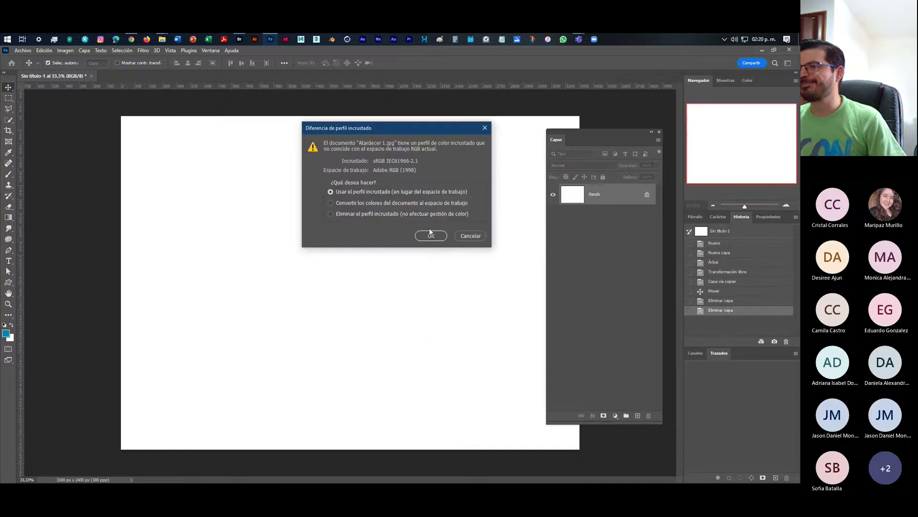
{"action": "left_click", "coordinate": [432, 244]}
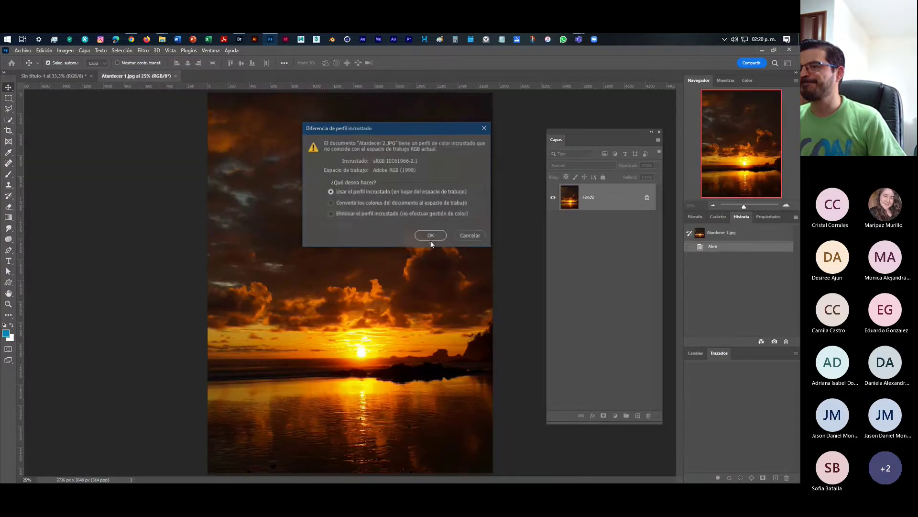
{"action": "left_click", "coordinate": [429, 237]}
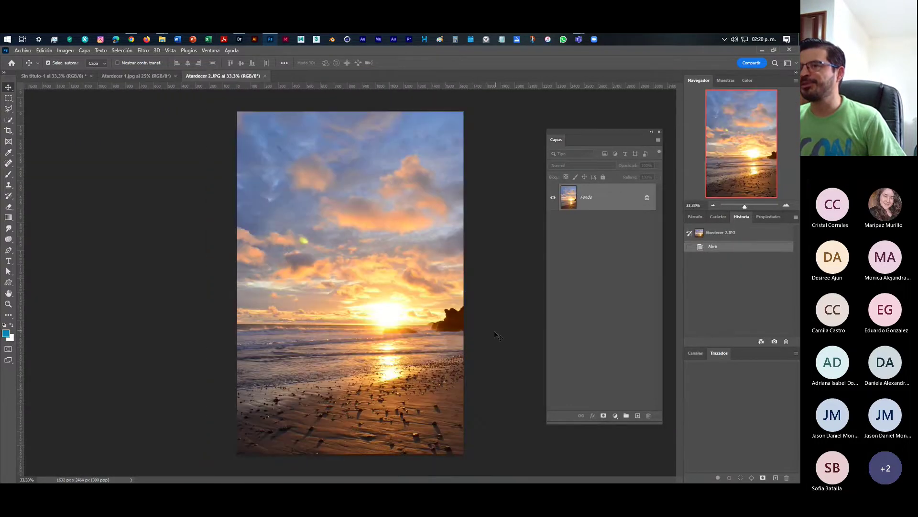
{"action": "left_click", "coordinate": [138, 76]}
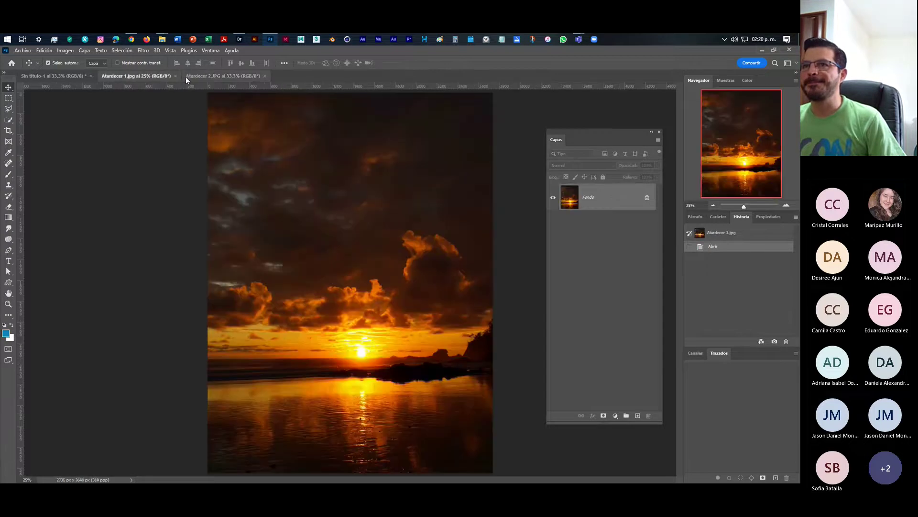
{"action": "left_click", "coordinate": [228, 76]}
{"action": "left_click", "coordinate": [138, 76]}
{"action": "left_click", "coordinate": [216, 76]}
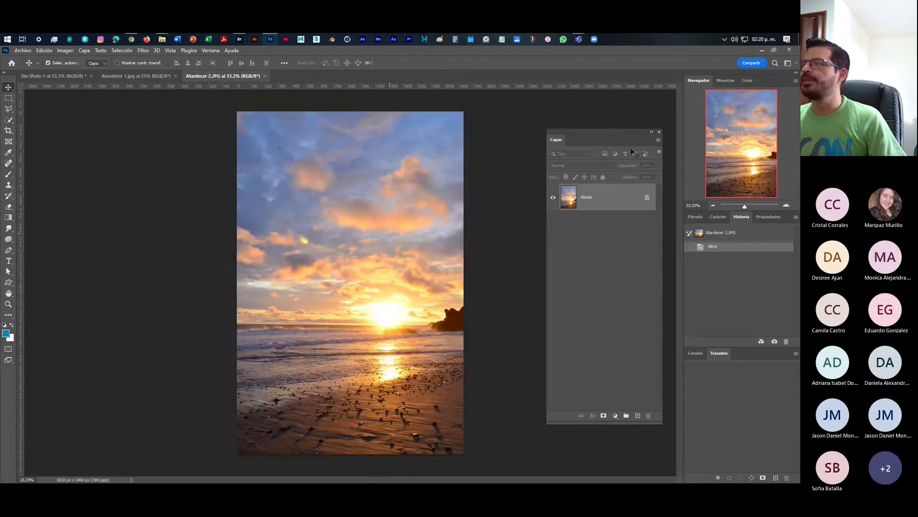
Switch to File Explorer and go to the Pinceles Photoshop folder inside the course's Clase 7 folder.
{"action": "left_click", "coordinate": [763, 51]}
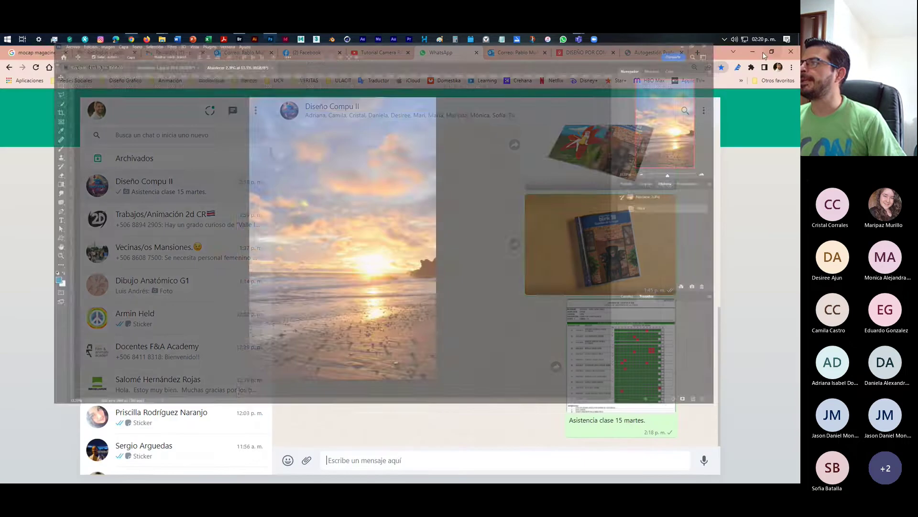
{"action": "left_click", "coordinate": [753, 52]}
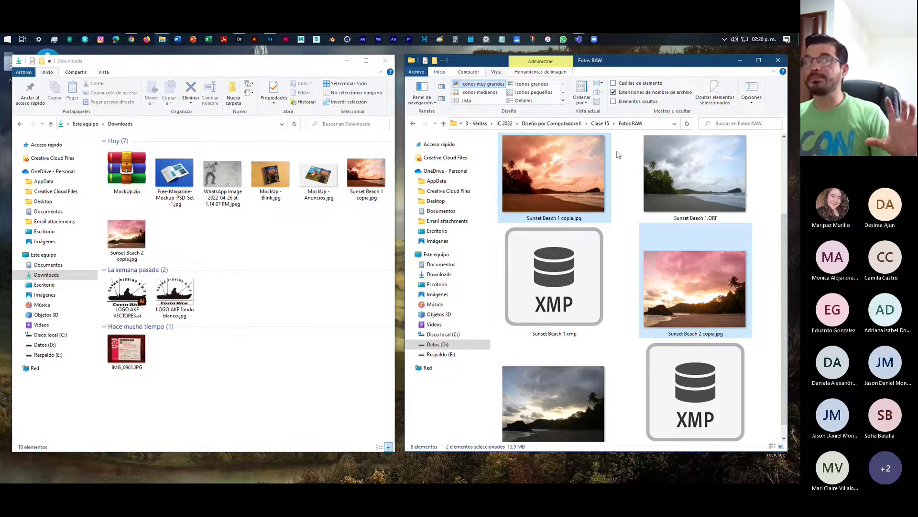
{"action": "mouse_move", "coordinate": [602, 149]}
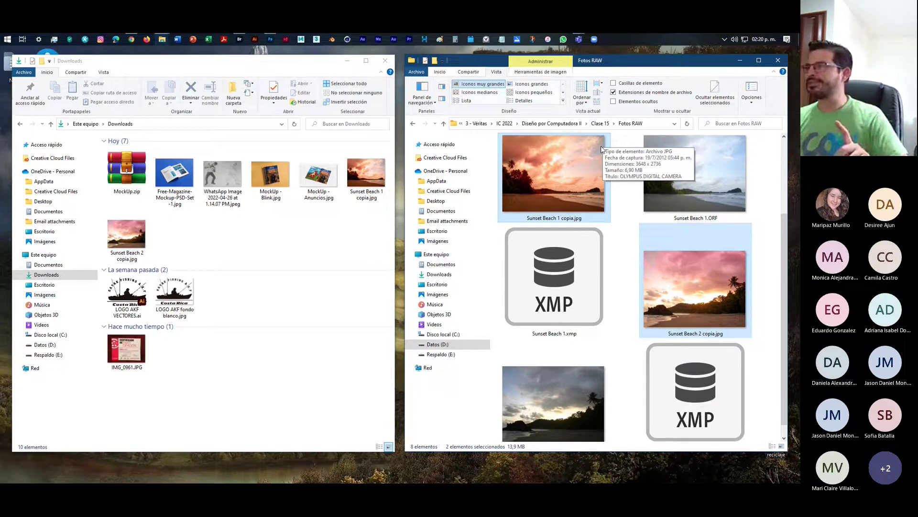
{"action": "left_click", "coordinate": [601, 123]}
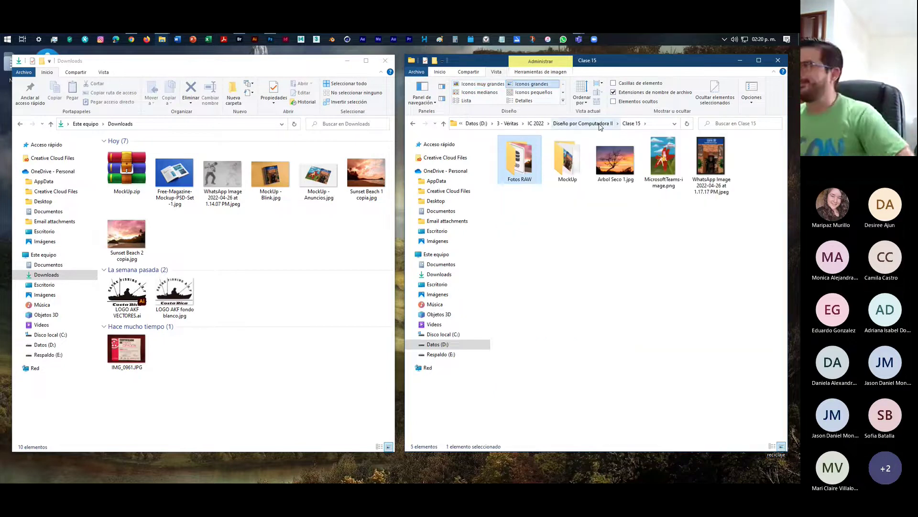
{"action": "left_click", "coordinate": [636, 274]}
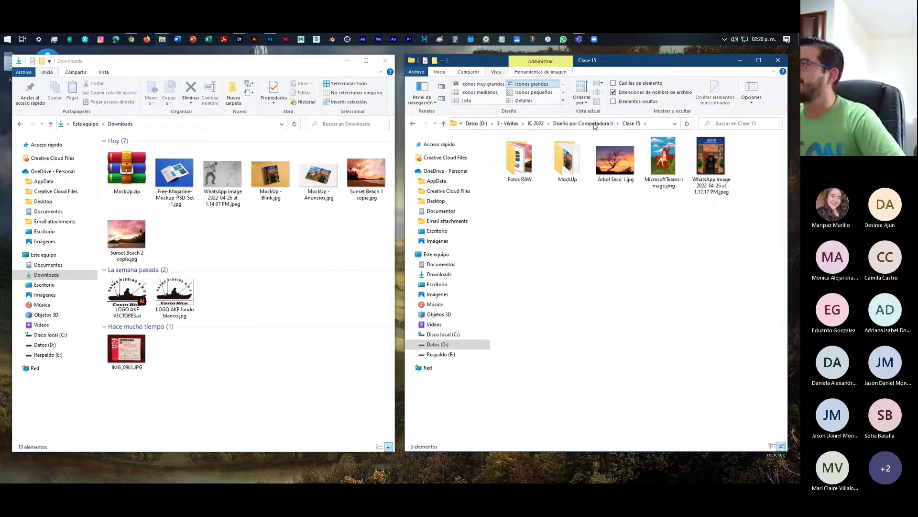
{"action": "left_click", "coordinate": [595, 124]}
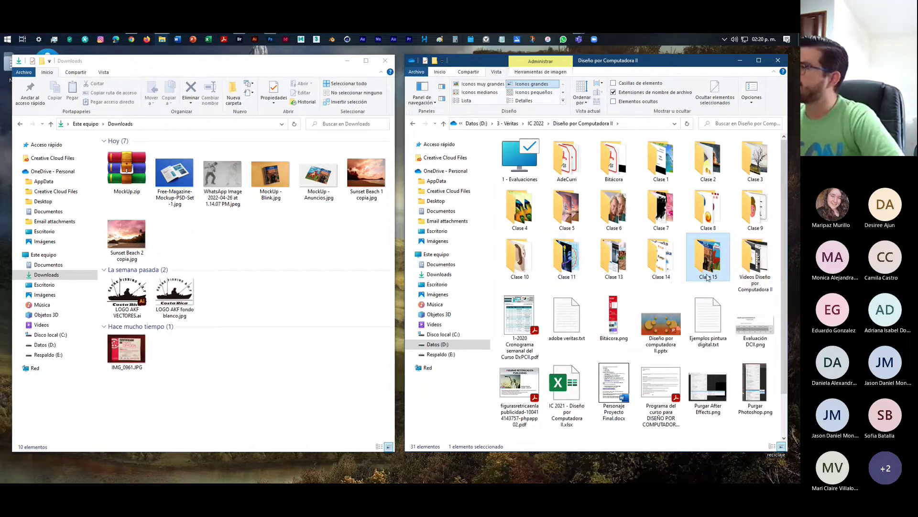
{"action": "left_click", "coordinate": [520, 259]}
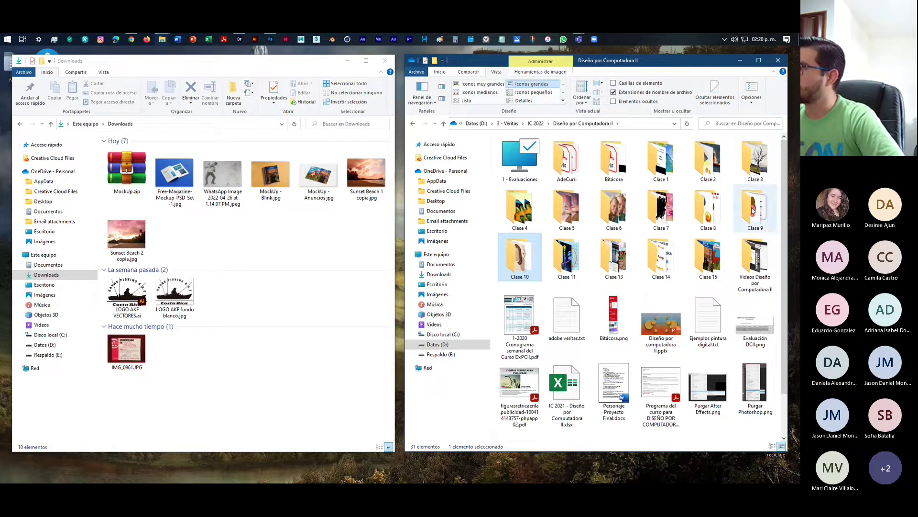
{"action": "double_click", "coordinate": [662, 211]}
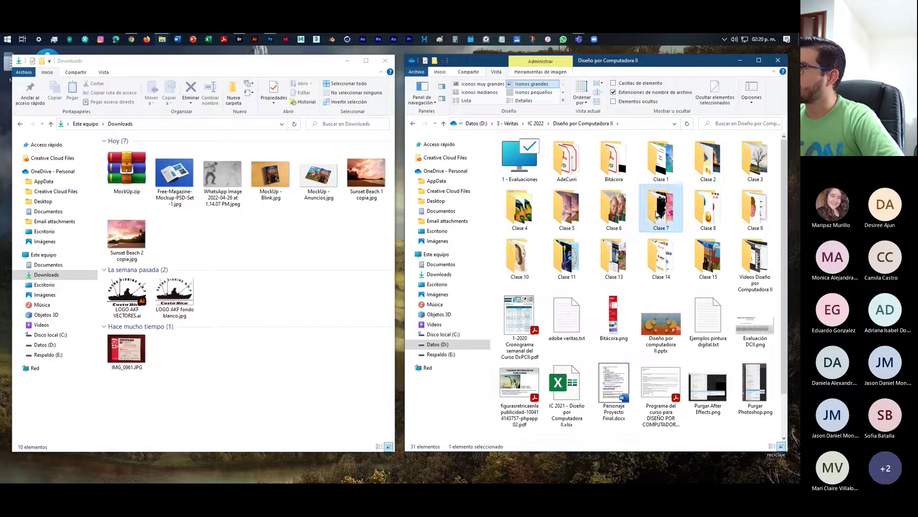
{"action": "double_click", "coordinate": [613, 168]}
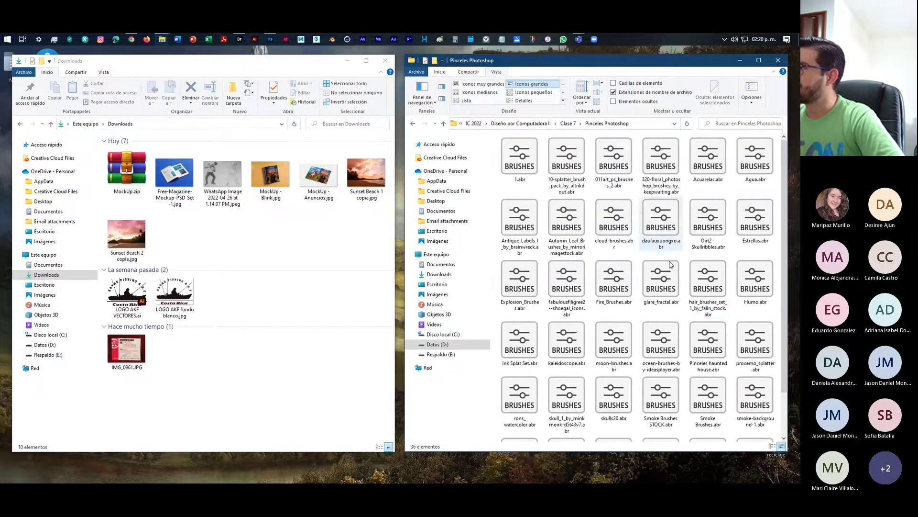
Copy the kaleidoscope.abr brush file from Pinceles Photoshop into the Clase 15 folder.
{"action": "left_click", "coordinate": [740, 289]}
{"action": "left_click", "coordinate": [569, 342]}
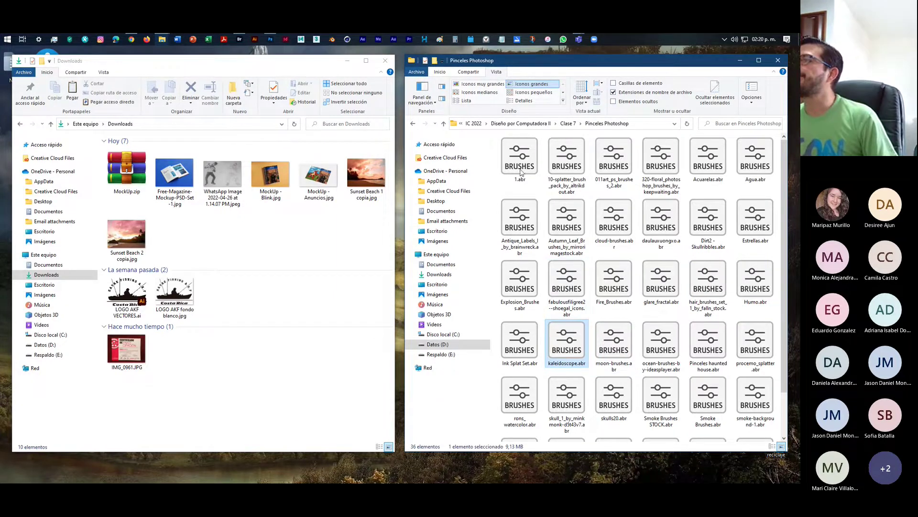
{"action": "left_click", "coordinate": [569, 123]}
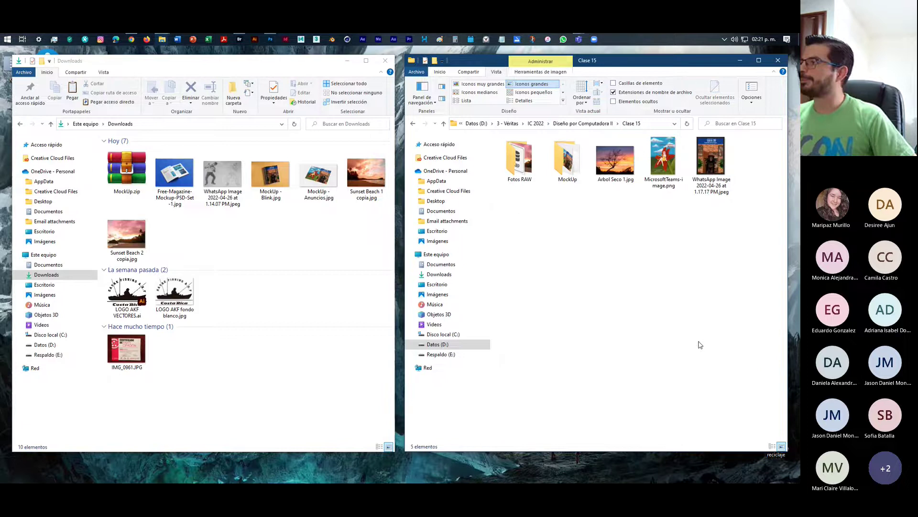
{"action": "key", "text": "ctrl+v"}
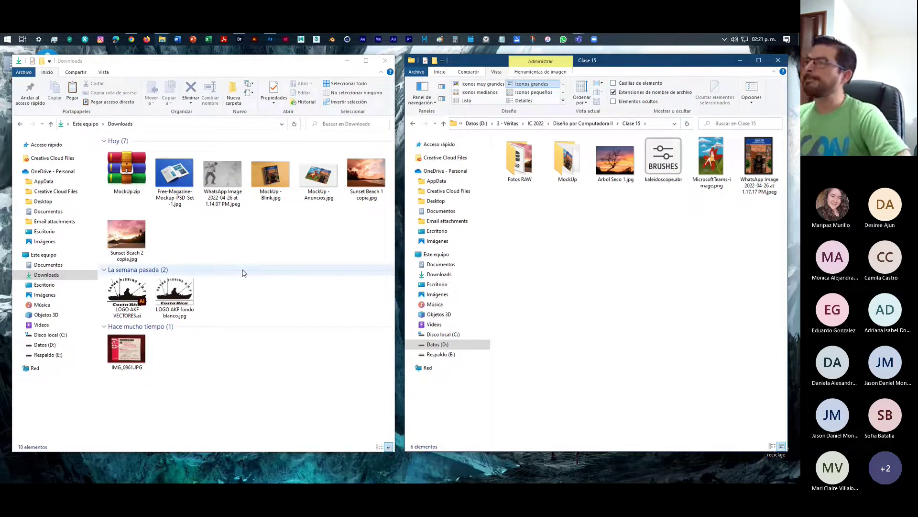
Switch to Photoshop, duplicate the background layer of Atardecer 2.JPG, and add an inverted, fully black layer mask to the copy.
{"action": "left_click", "coordinate": [313, 294]}
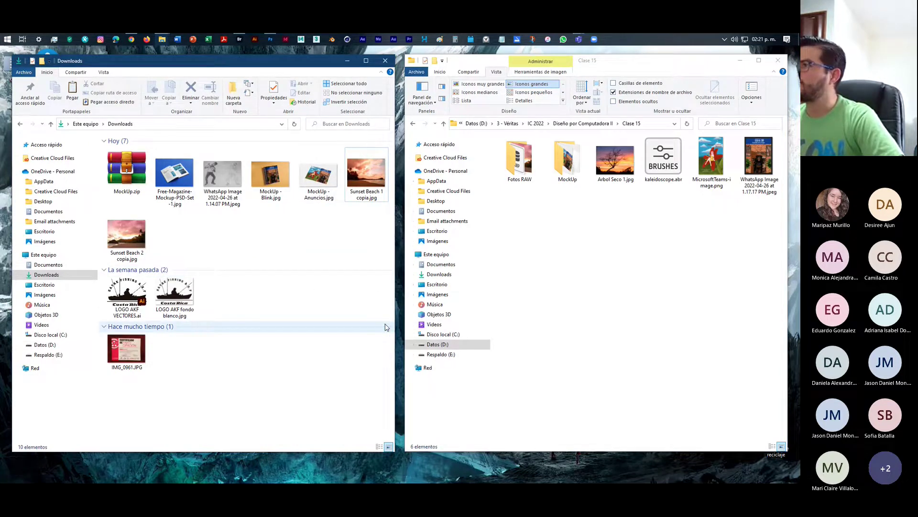
{"action": "left_click", "coordinate": [270, 40]}
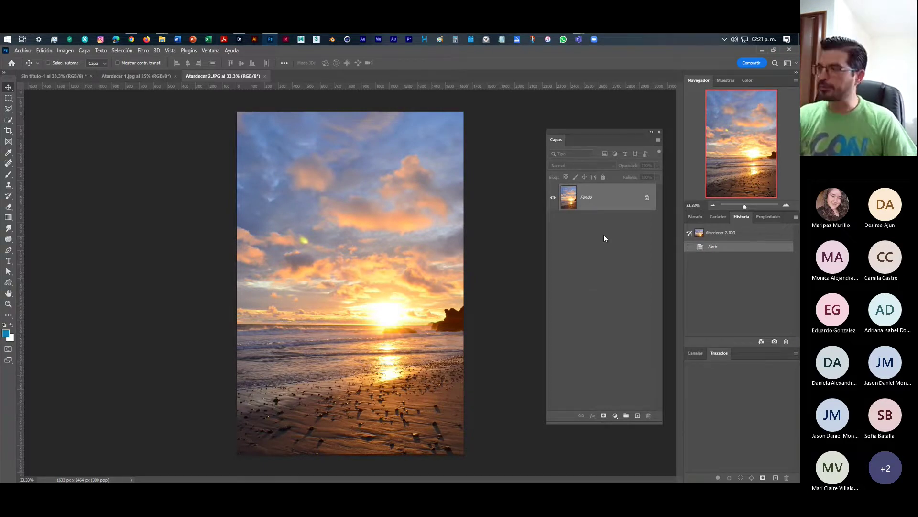
{"action": "key", "text": "ctrl+j"}
{"action": "left_click", "coordinate": [612, 278]}
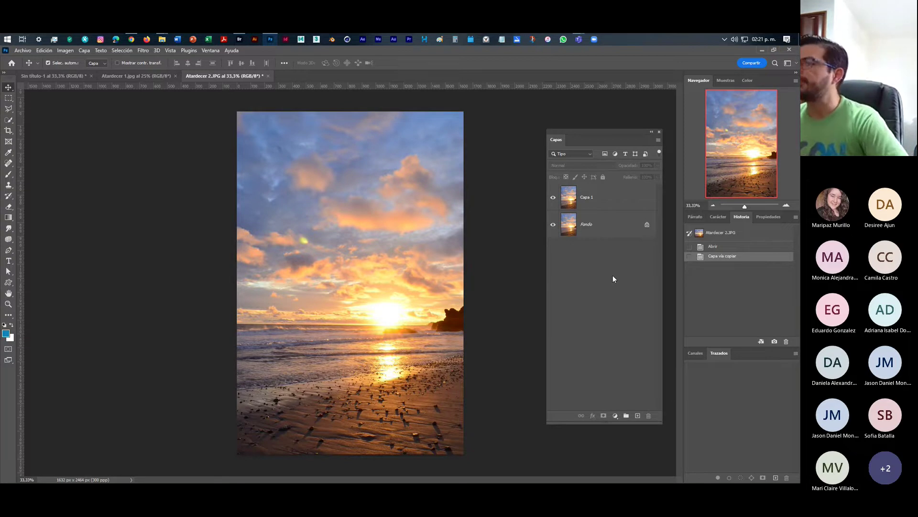
{"action": "left_click", "coordinate": [618, 200]}
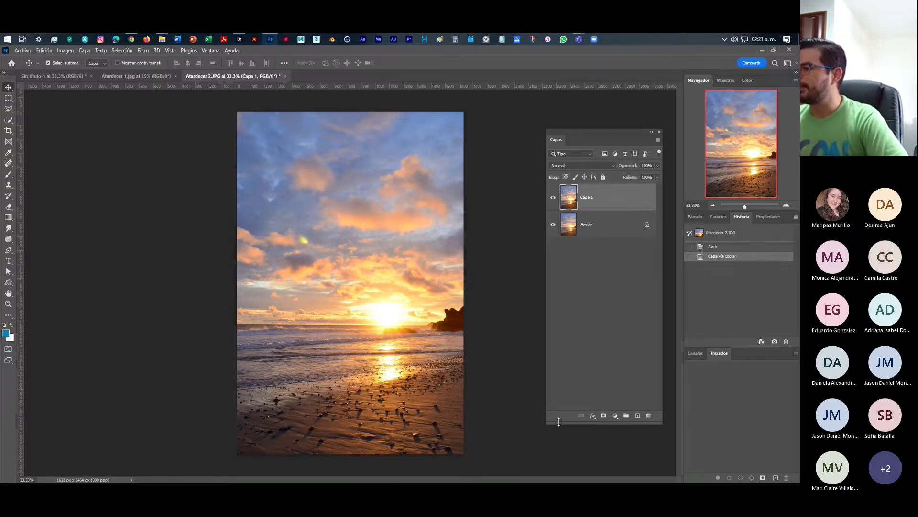
{"action": "left_click", "coordinate": [604, 416]}
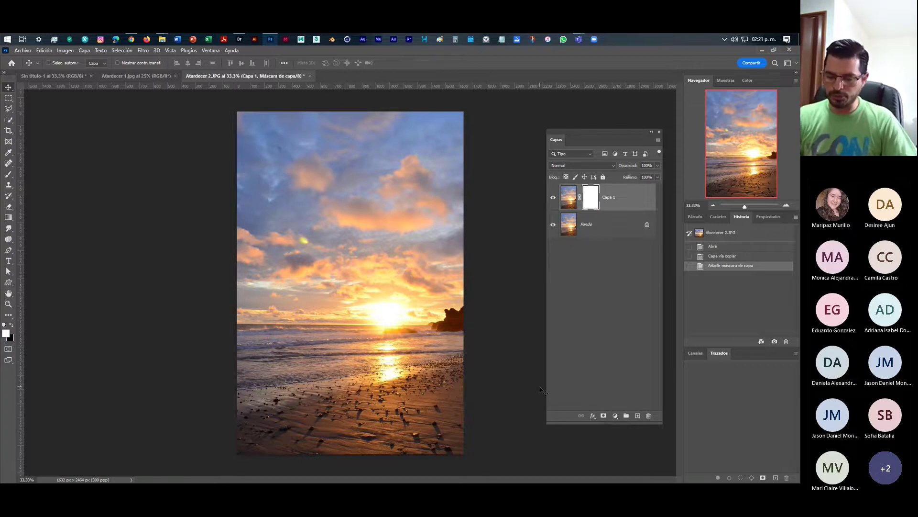
{"action": "key", "text": "ctrl+i"}
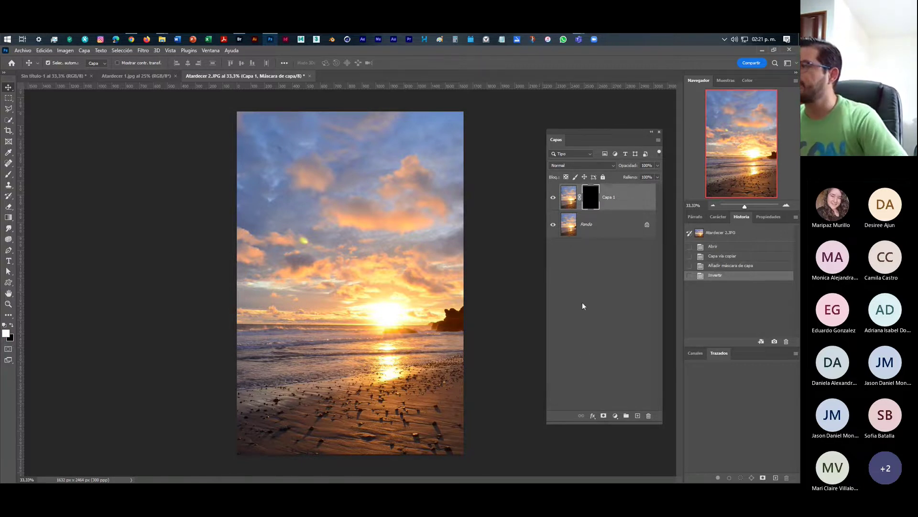
Hide the Fondo layer and create a new empty layer directly beneath the masked copy, Capa 1.
{"action": "left_click", "coordinate": [554, 224]}
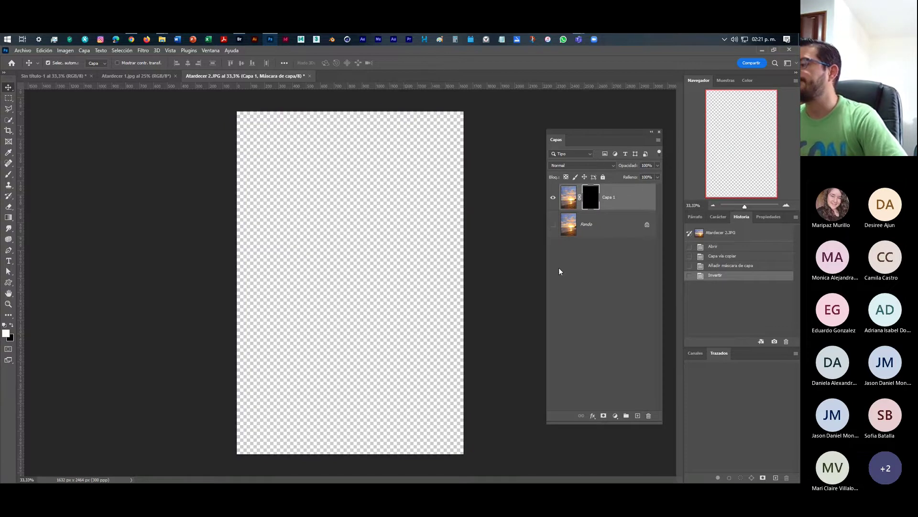
{"action": "left_click", "coordinate": [554, 225]}
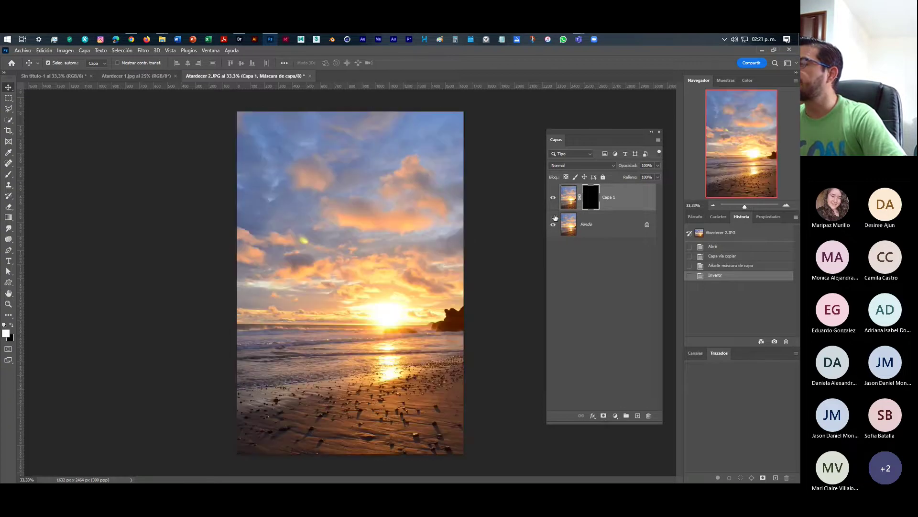
{"action": "left_click", "coordinate": [553, 225]}
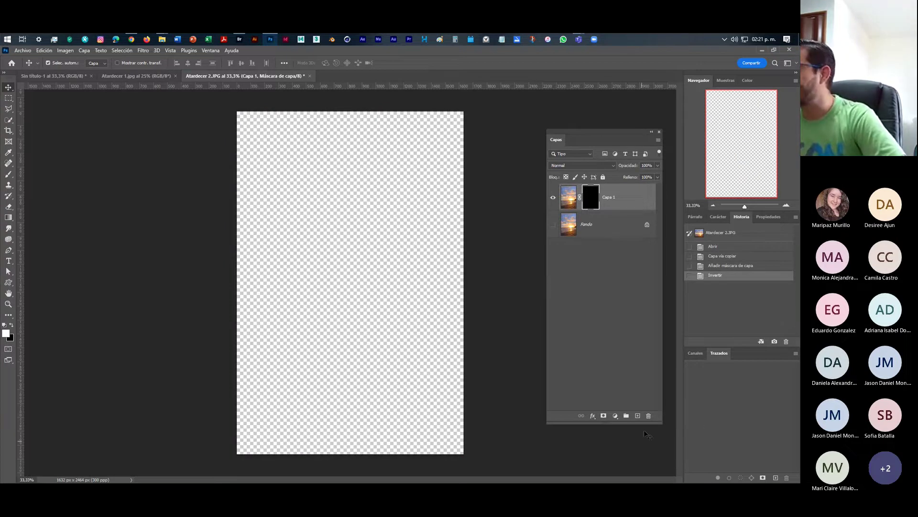
{"action": "left_click", "coordinate": [638, 415]}
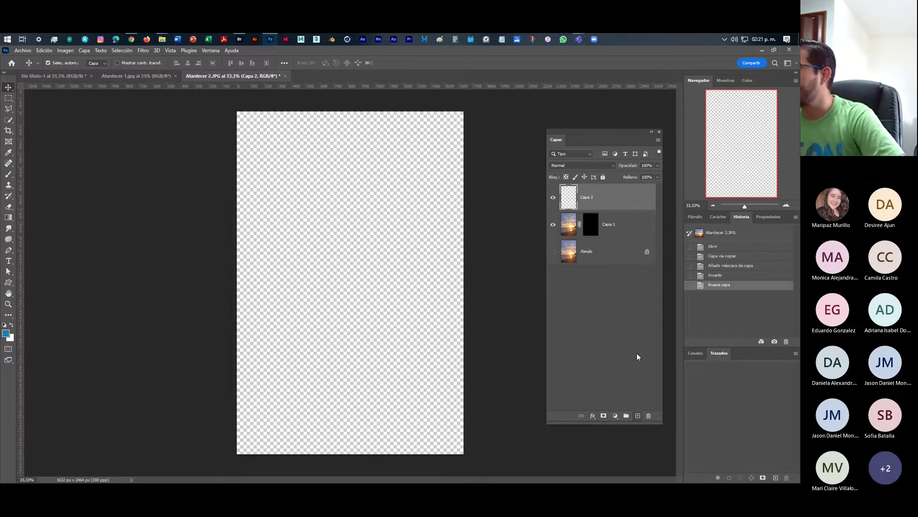
{"action": "key", "text": "ctrl+bracketleft"}
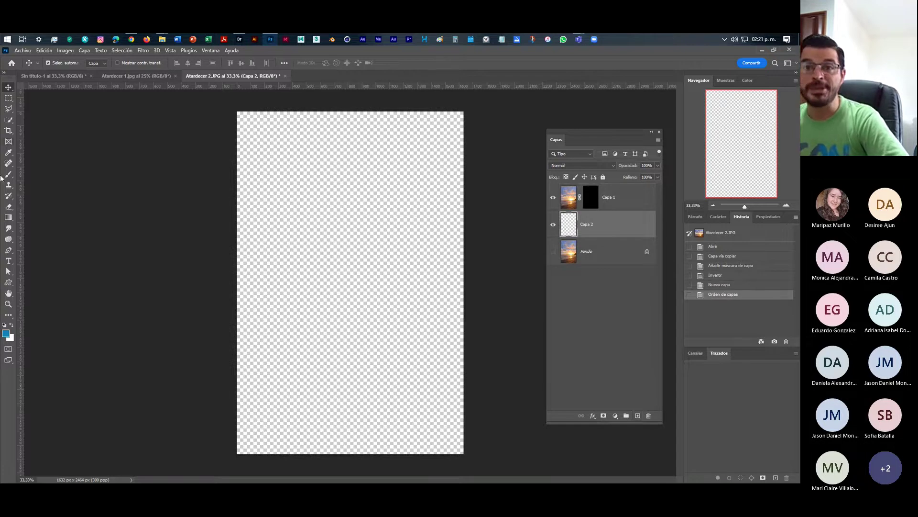
Fill the new empty layer with black using the Paint Bucket tool.
{"action": "right_click", "coordinate": [5, 218]}
{"action": "left_click", "coordinate": [43, 225]}
{"action": "left_click", "coordinate": [6, 326]}
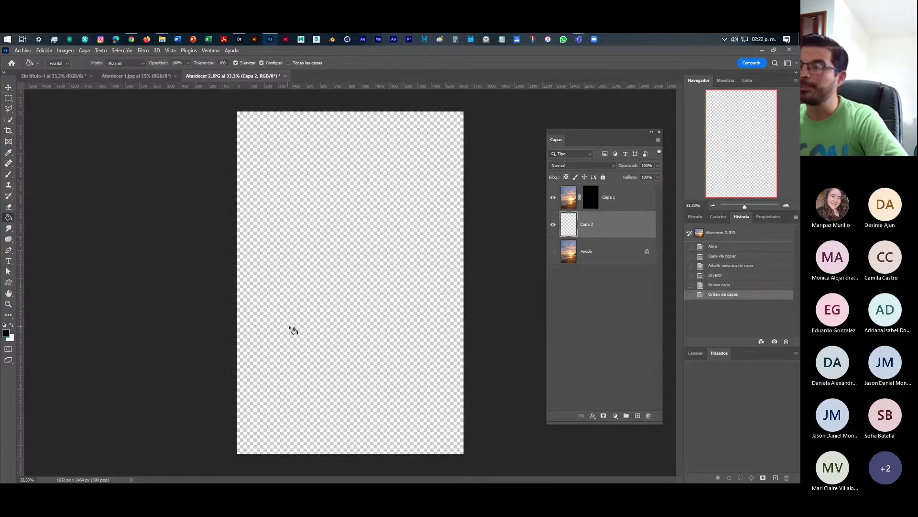
{"action": "left_click", "coordinate": [306, 335]}
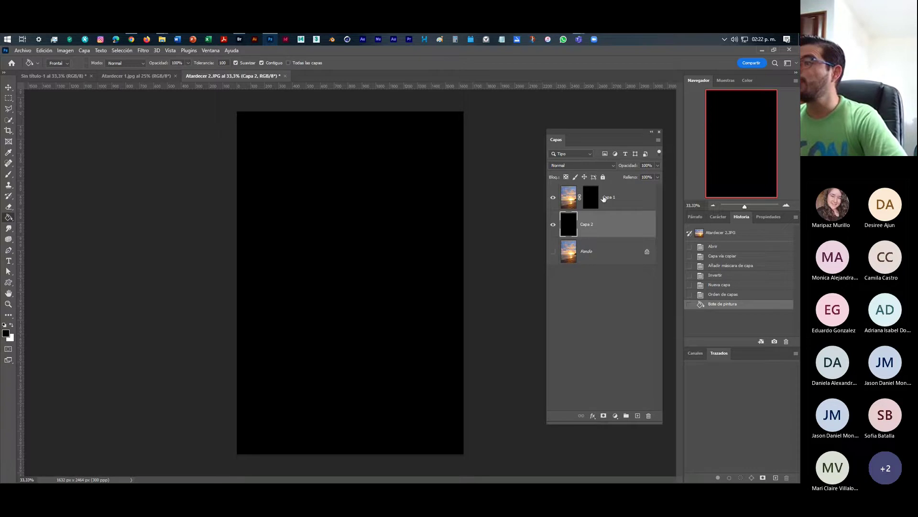
With the Brush tool active on Capa 1's mask, import the kaleidoscope.abr brushes from the course's Clase 15 folder.
{"action": "left_click", "coordinate": [602, 198]}
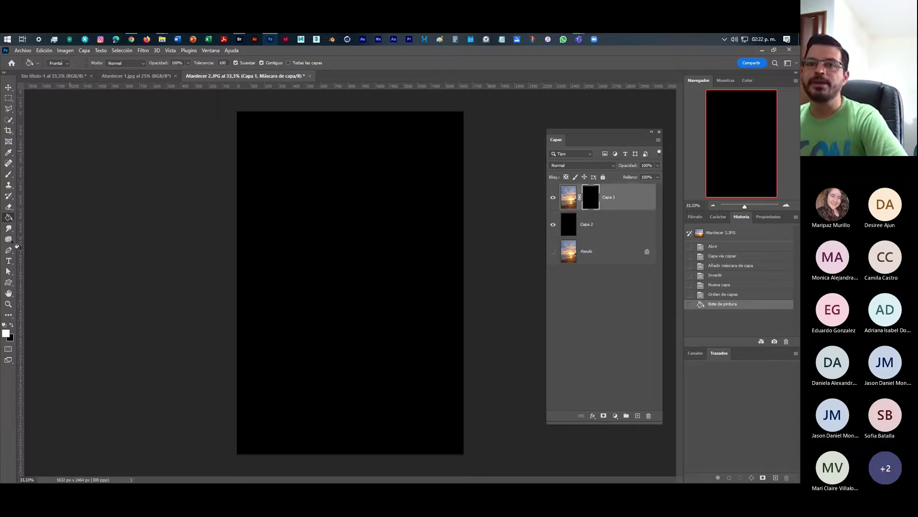
{"action": "left_click", "coordinate": [8, 175]}
{"action": "left_click", "coordinate": [61, 62]}
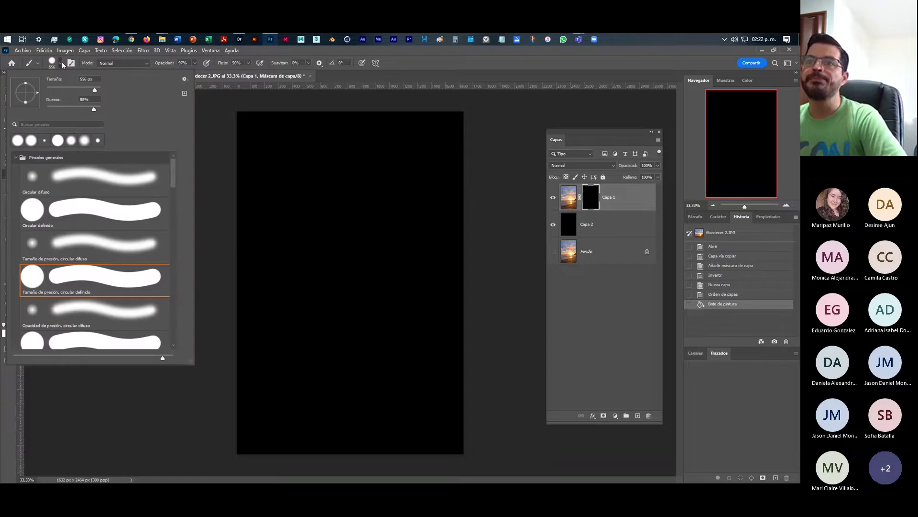
{"action": "left_click", "coordinate": [183, 80]}
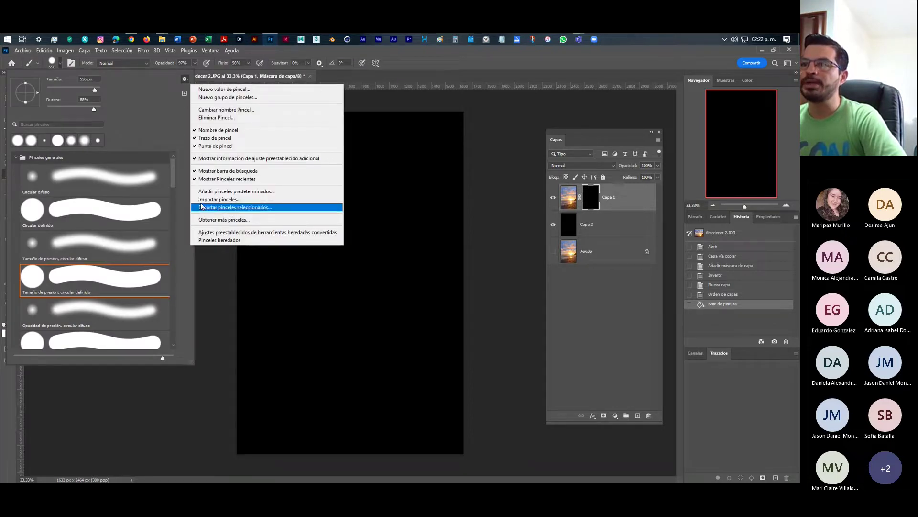
{"action": "left_click", "coordinate": [212, 200]}
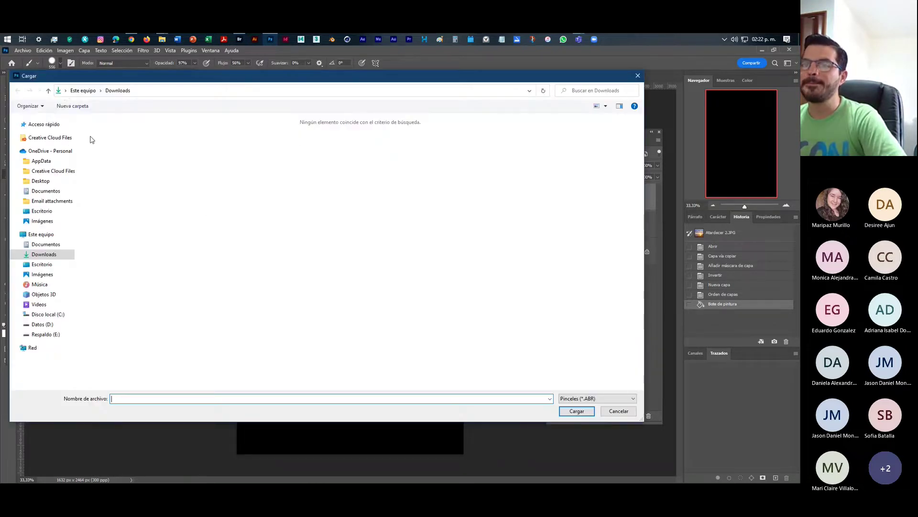
{"action": "left_click", "coordinate": [48, 324]}
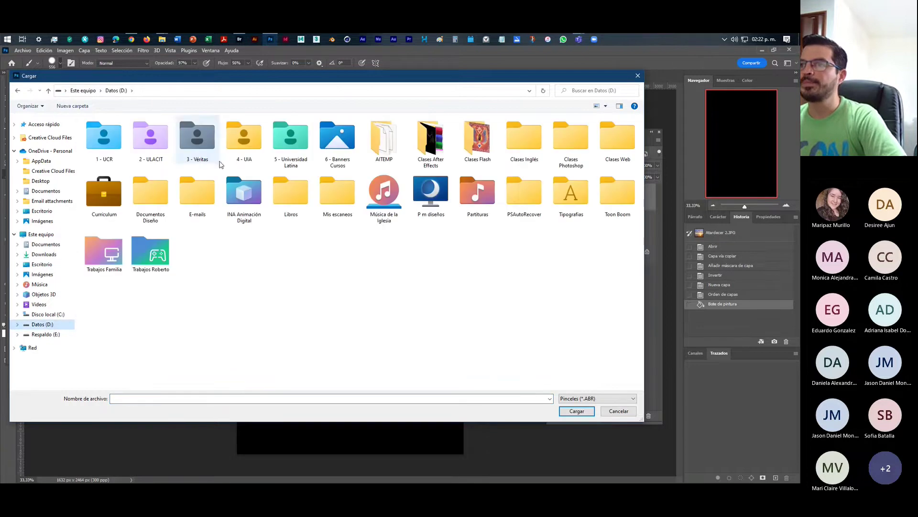
{"action": "double_click", "coordinate": [203, 137]}
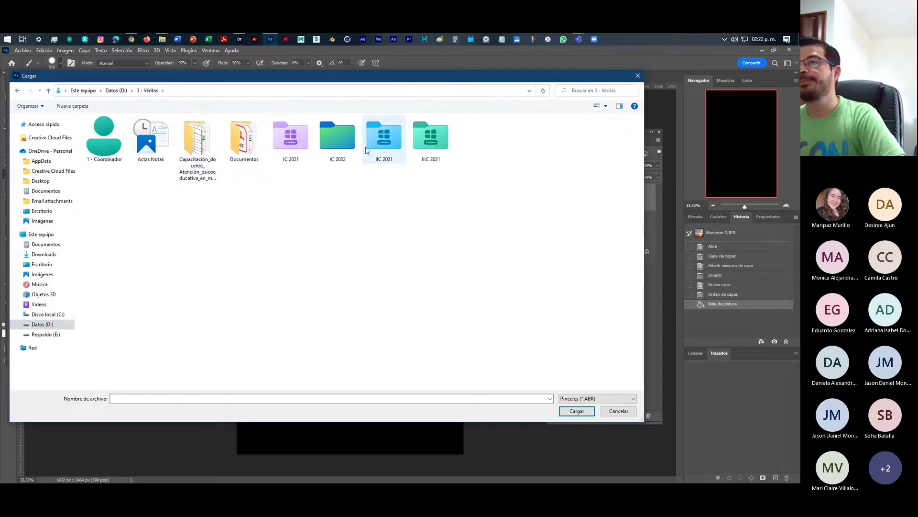
{"action": "double_click", "coordinate": [337, 138]}
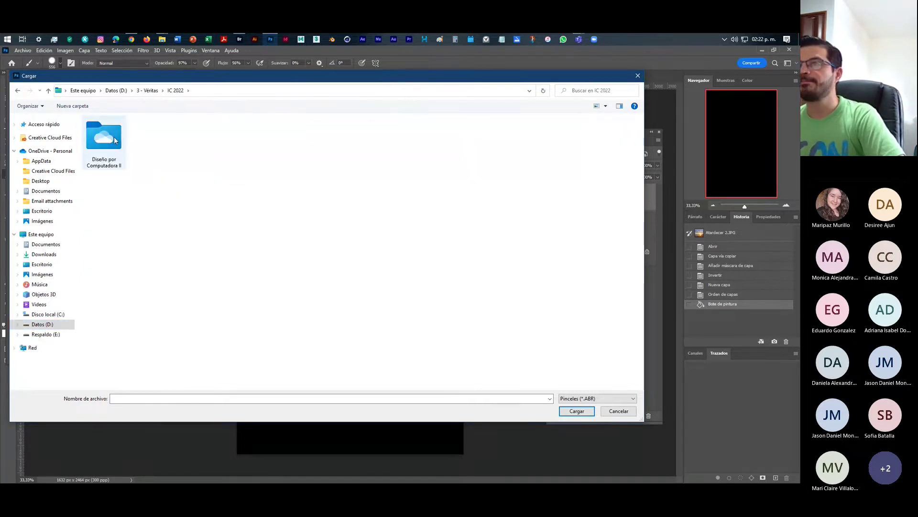
{"action": "double_click", "coordinate": [115, 140]}
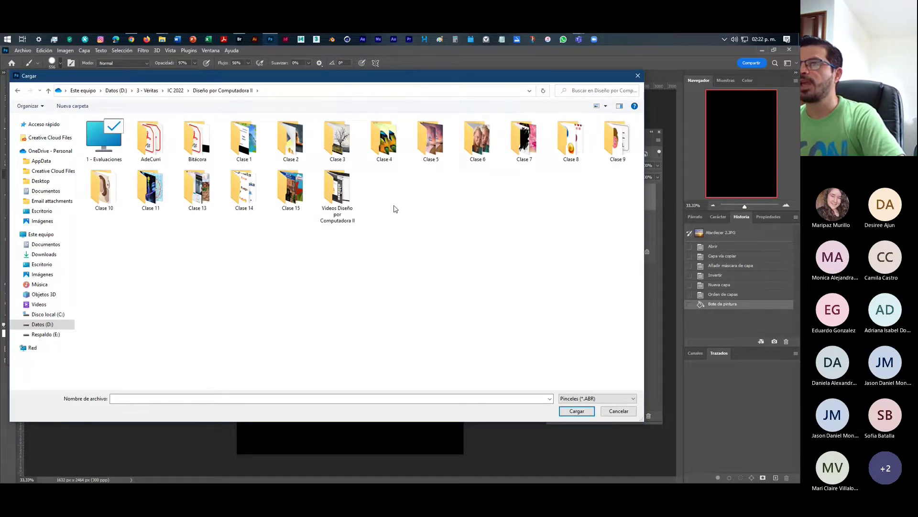
{"action": "double_click", "coordinate": [281, 201]}
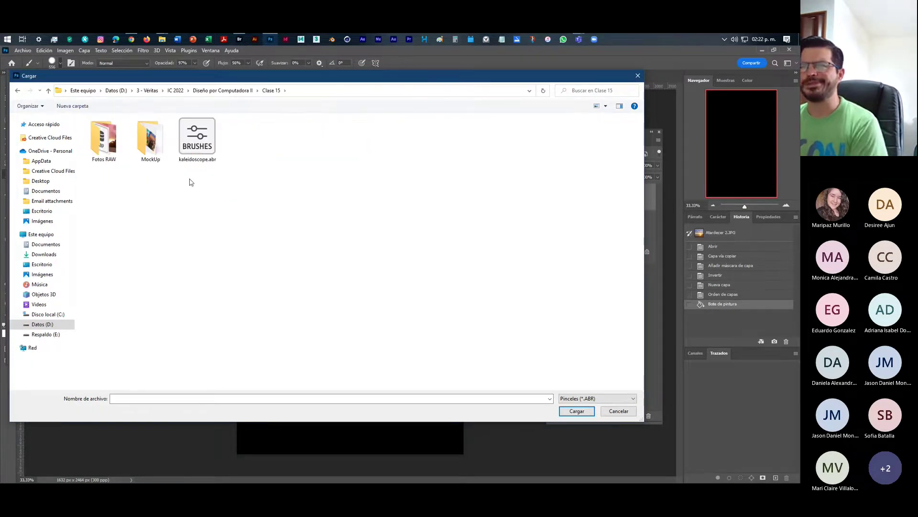
{"action": "left_click", "coordinate": [199, 152]}
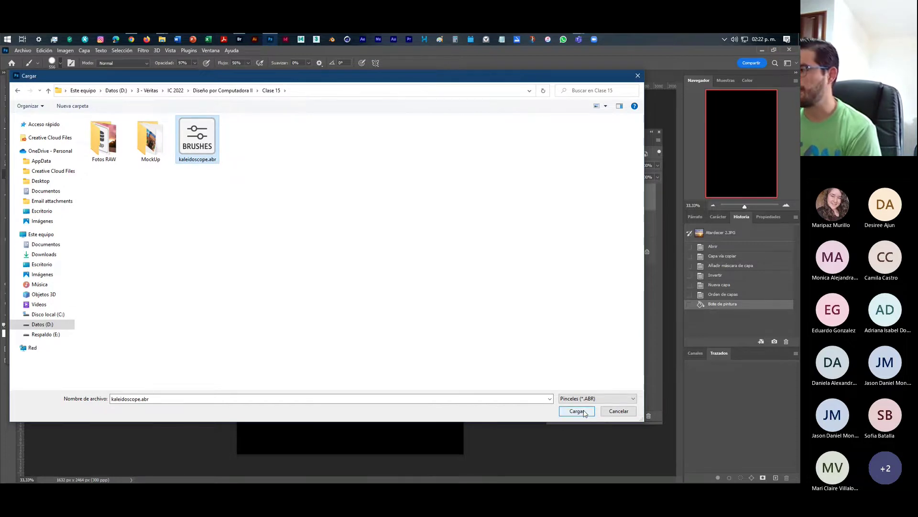
{"action": "left_click", "coordinate": [577, 411]}
Browse the imported kaleidoscope 2 brush set and choose brush 5, the 1319 px ring-shaped tip.
{"action": "left_click_drag", "start_coordinate": [172, 167], "coordinate": [170, 348]}
{"action": "left_click", "coordinate": [27, 344]}
{"action": "scroll", "coordinate": [85, 315], "scroll_direction": "down", "scroll_amount": 5}
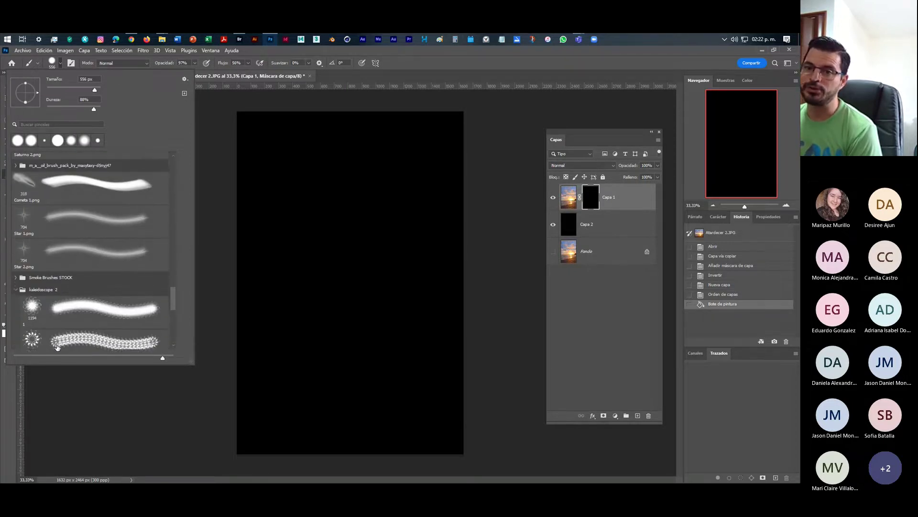
{"action": "scroll", "coordinate": [85, 315], "scroll_direction": "down", "scroll_amount": 4}
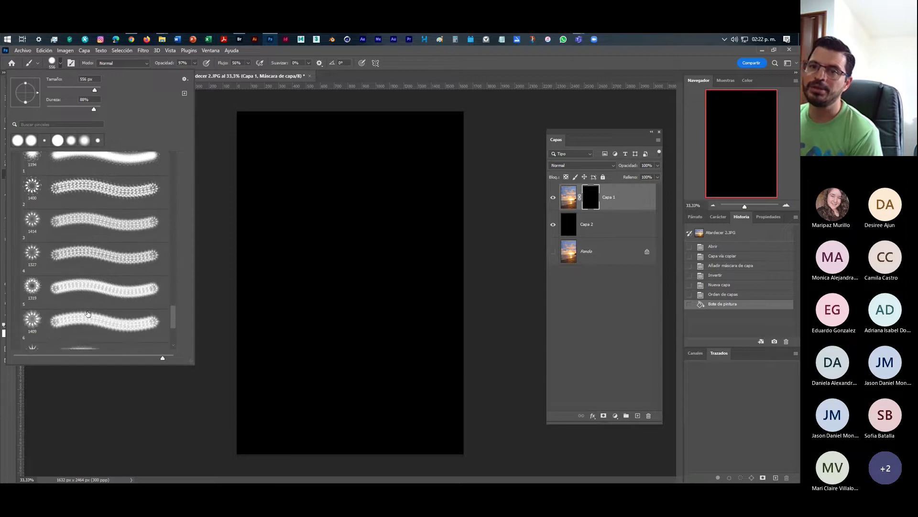
{"action": "scroll", "coordinate": [87, 313], "scroll_direction": "up", "scroll_amount": 2}
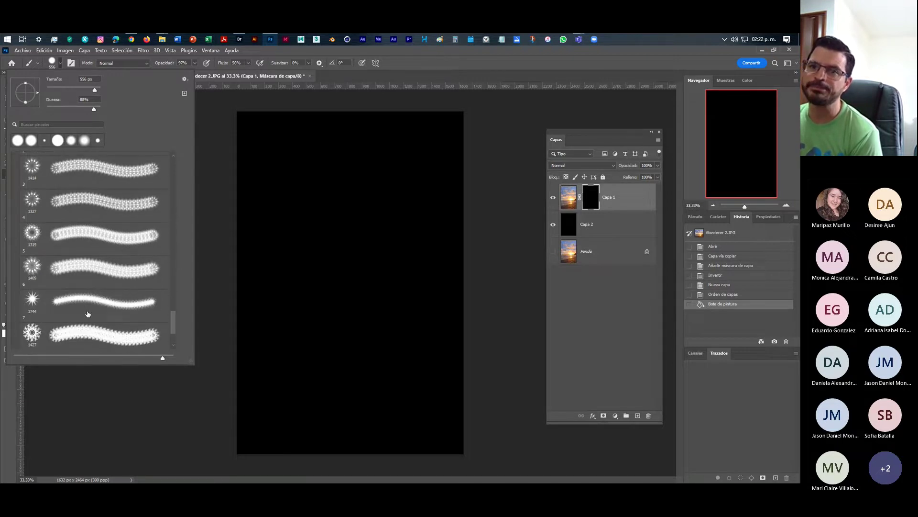
{"action": "scroll", "coordinate": [87, 314], "scroll_direction": "up", "scroll_amount": 2}
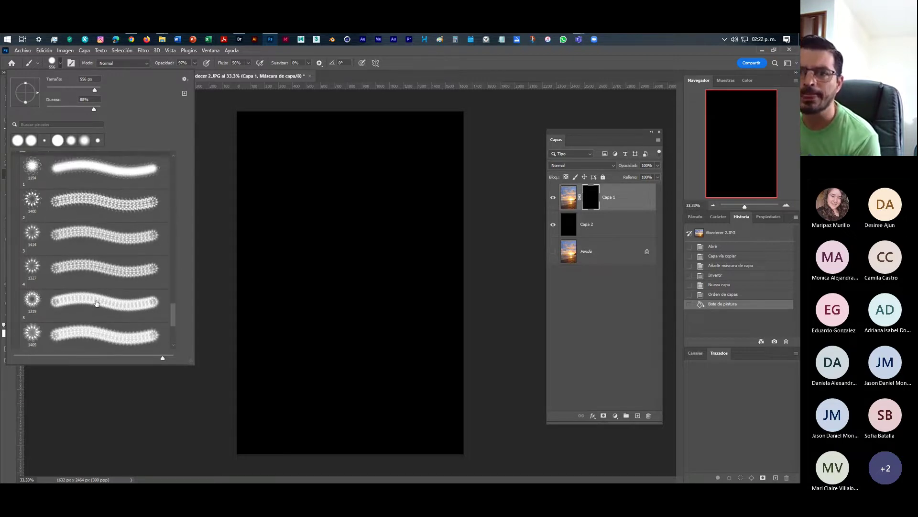
{"action": "left_click", "coordinate": [57, 306]}
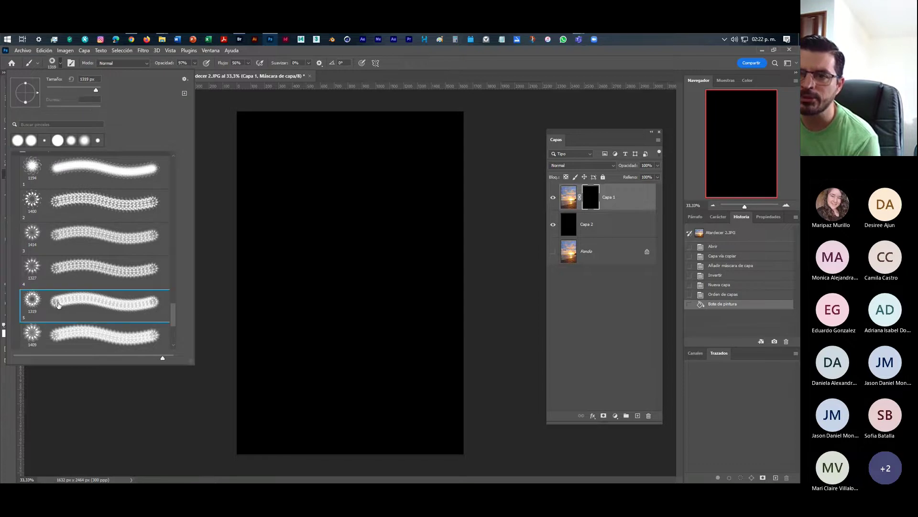
Enlarge the kaleidoscope brush to about 2633 px and paint in white on Capa 1's mask over the photo's left half.
{"action": "left_click_drag", "start_coordinate": [352, 309], "coordinate": [441, 331]}
{"action": "left_click_drag", "start_coordinate": [544, 268], "coordinate": [579, 229]}
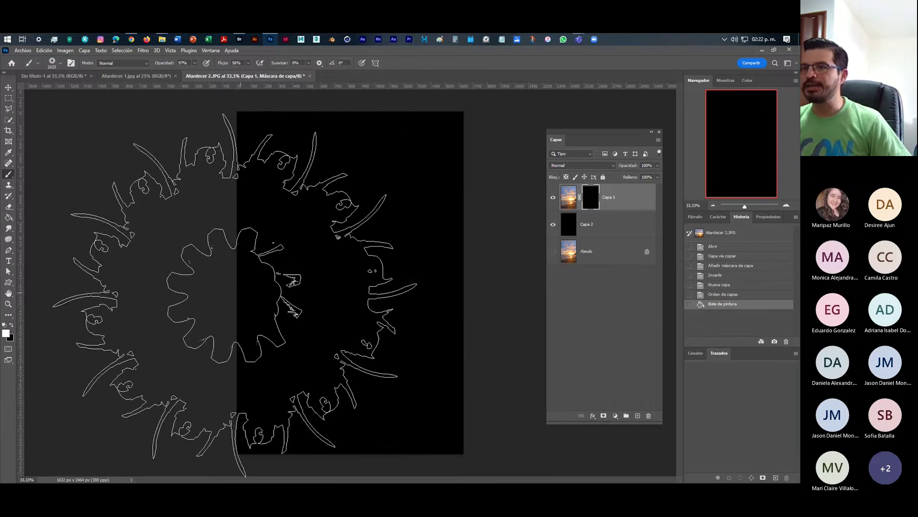
{"action": "left_click_drag", "start_coordinate": [259, 282], "coordinate": [412, 330]}
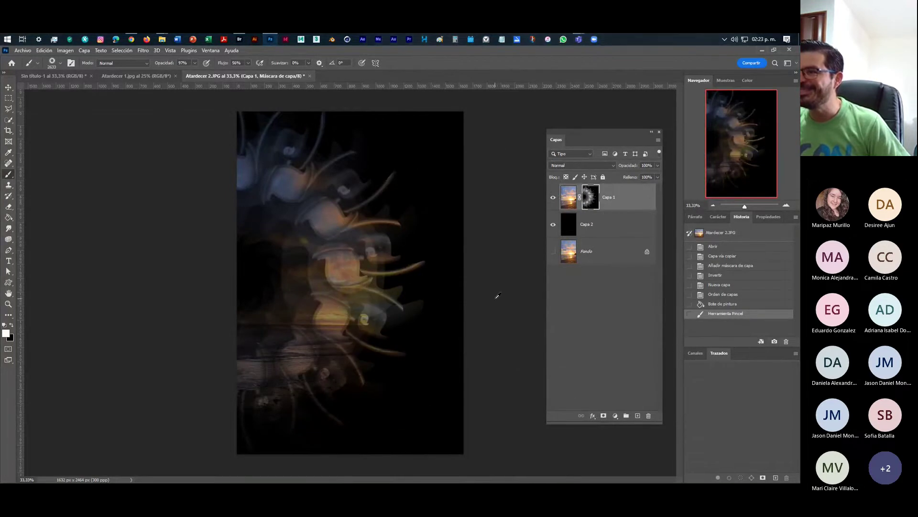
Try painting more kaleidoscope strokes across the rest of Capa 1's mask, with the brush reduced to about 1637 px.
{"action": "mouse_move", "coordinate": [445, 186]}
{"action": "left_mouse_down"}
{"action": "mouse_move", "coordinate": [369, 162]}
{"action": "mouse_move", "coordinate": [420, 154]}
{"action": "left_mouse_up"}
{"action": "mouse_move", "coordinate": [510, 387]}
{"action": "left_mouse_down"}
{"action": "mouse_move", "coordinate": [435, 380]}
{"action": "mouse_move", "coordinate": [446, 440]}
{"action": "left_mouse_up"}
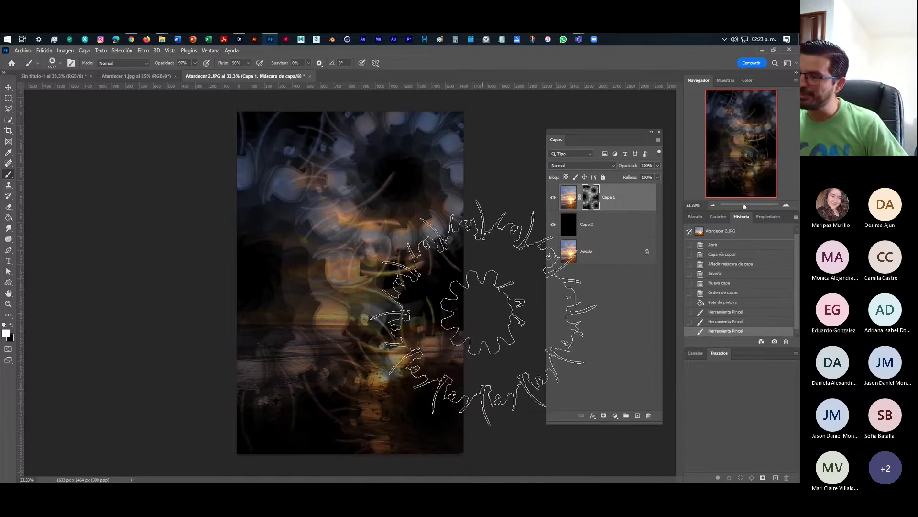
{"action": "left_click_drag", "start_coordinate": [484, 311], "coordinate": [512, 307]}
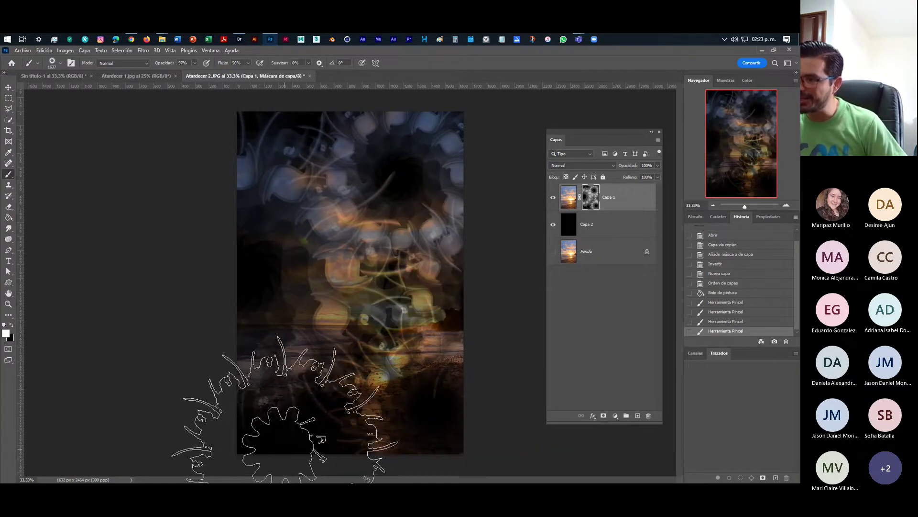
{"action": "left_click_drag", "start_coordinate": [285, 476], "coordinate": [334, 475]}
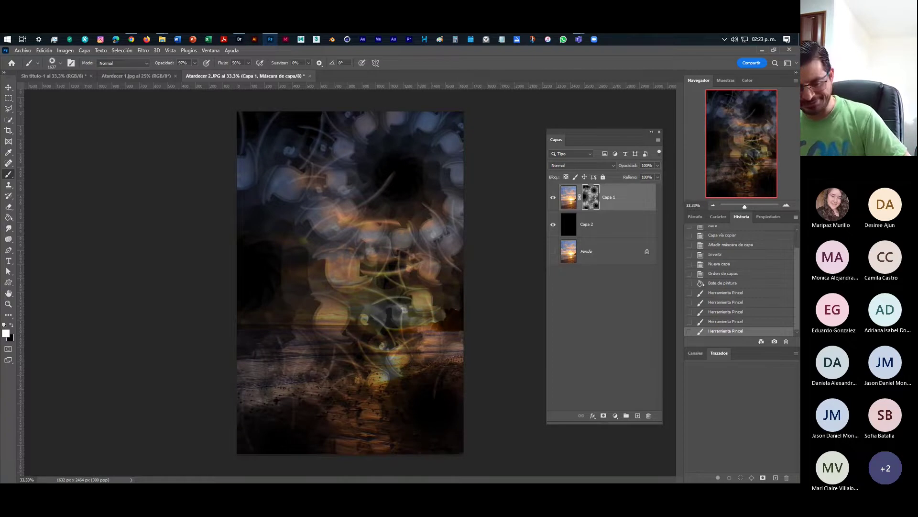
Undo the last four brush strokes on Capa 1's mask, keeping only the first one.
{"action": "key", "text": "ctrl+z"}
{"action": "key", "text": "ctrl+z"}
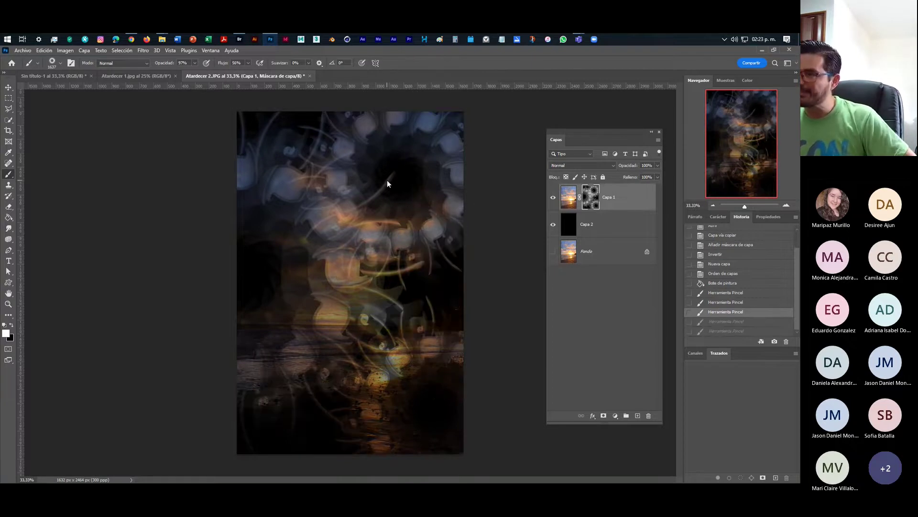
{"action": "key", "text": "ctrl+z"}
{"action": "key", "text": "ctrl+z"}
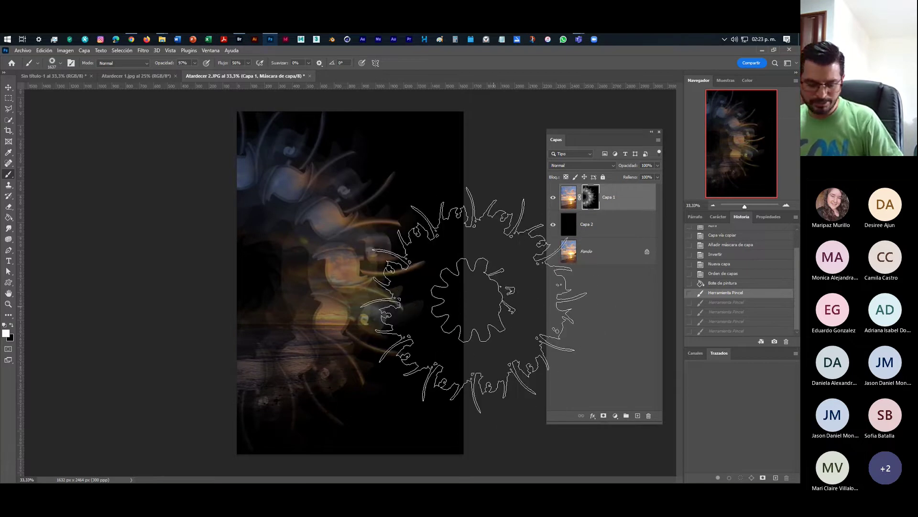
Enlarge the ring-shaped kaleidoscope brush to about 2591 px and paint white strokes across all sides of Capa 1's mask.
{"action": "mouse_move", "coordinate": [475, 287]}
{"action": "left_mouse_down"}
{"action": "mouse_move", "coordinate": [513, 306]}
{"action": "mouse_move", "coordinate": [508, 328]}
{"action": "mouse_move", "coordinate": [492, 287]}
{"action": "mouse_move", "coordinate": [482, 287]}
{"action": "left_mouse_up"}
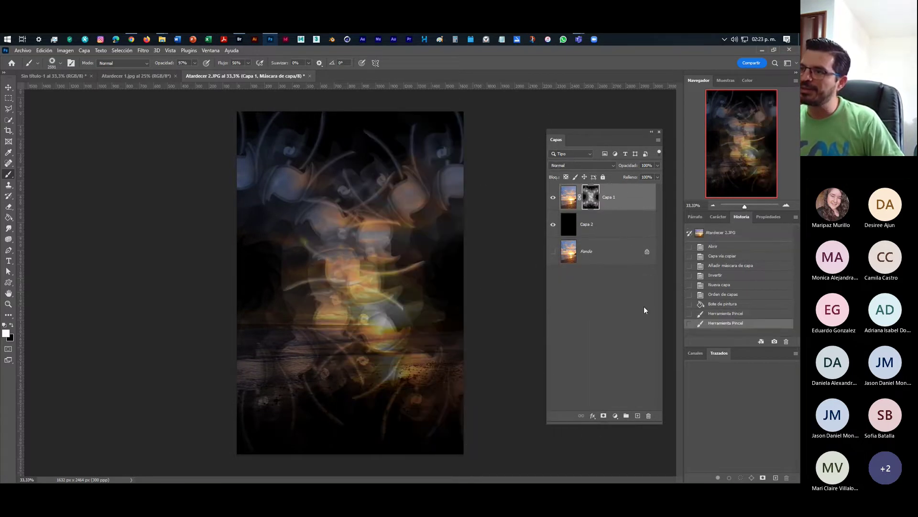
{"action": "left_click_drag", "start_coordinate": [359, 172], "coordinate": [352, 153]}
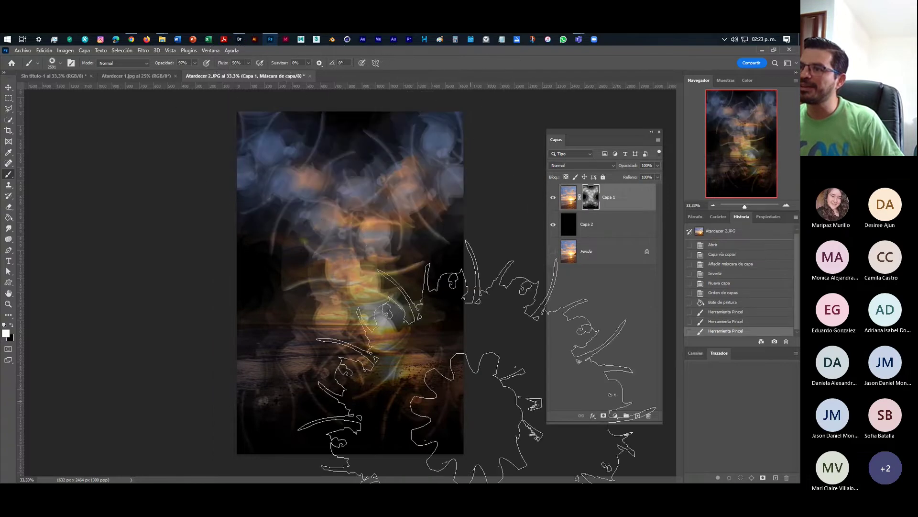
{"action": "mouse_move", "coordinate": [353, 471]}
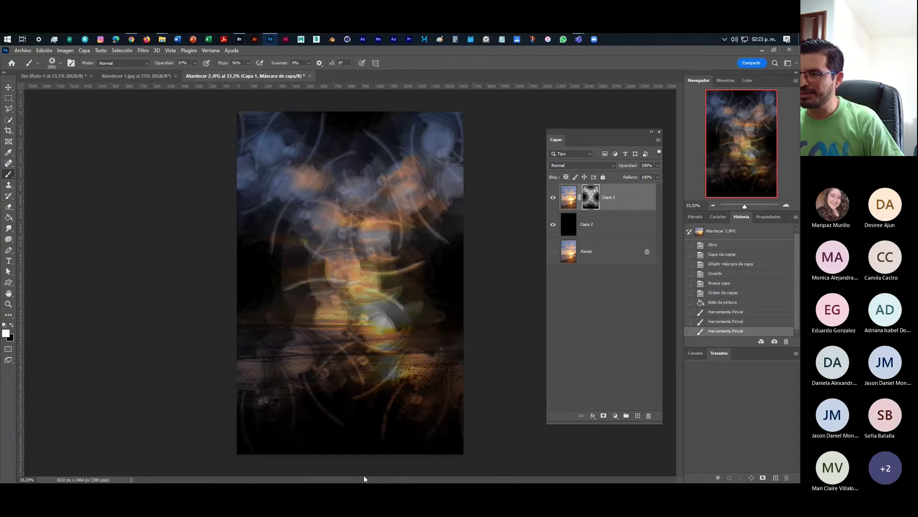
{"action": "left_click", "coordinate": [713, 205]}
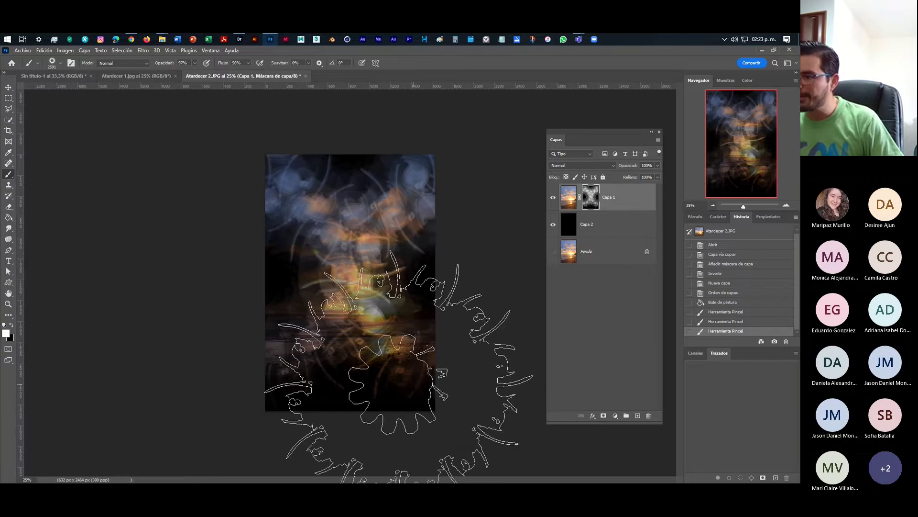
{"action": "left_click", "coordinate": [347, 421]}
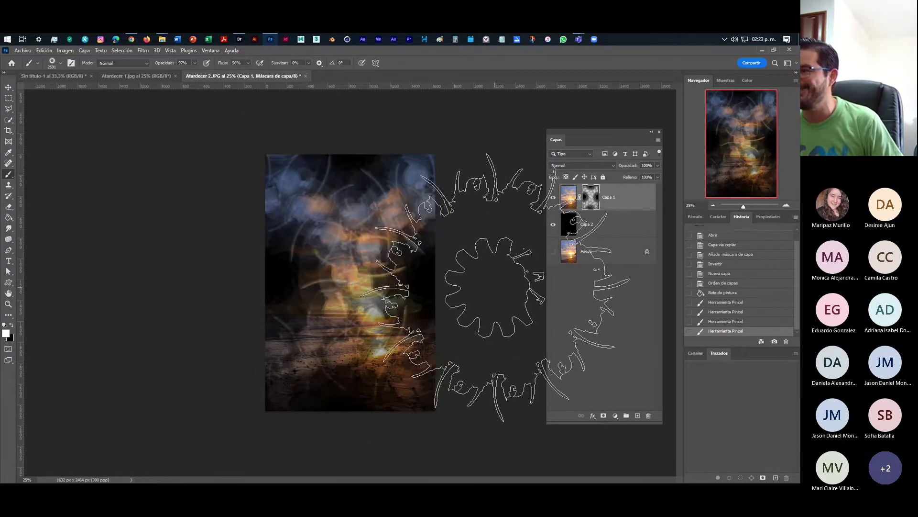
{"action": "left_click", "coordinate": [495, 287]}
{"action": "left_click", "coordinate": [189, 281]}
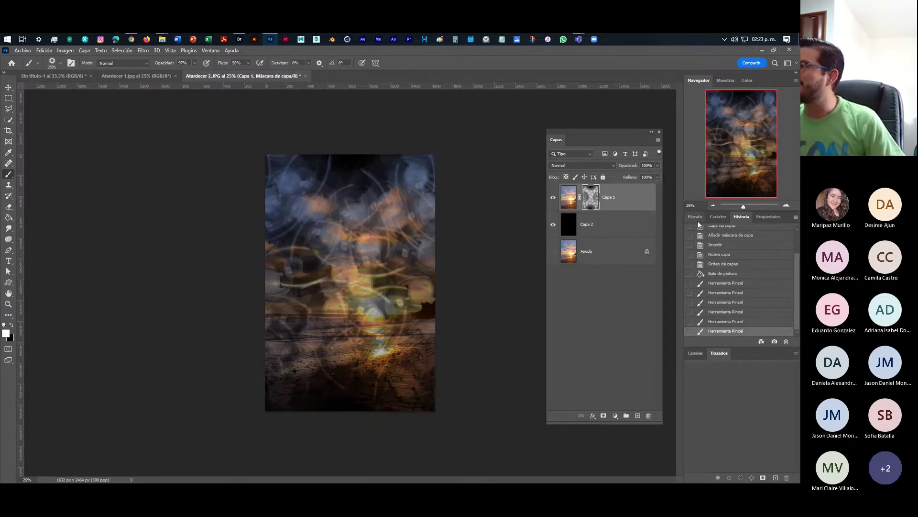
{"action": "left_click", "coordinate": [712, 206]}
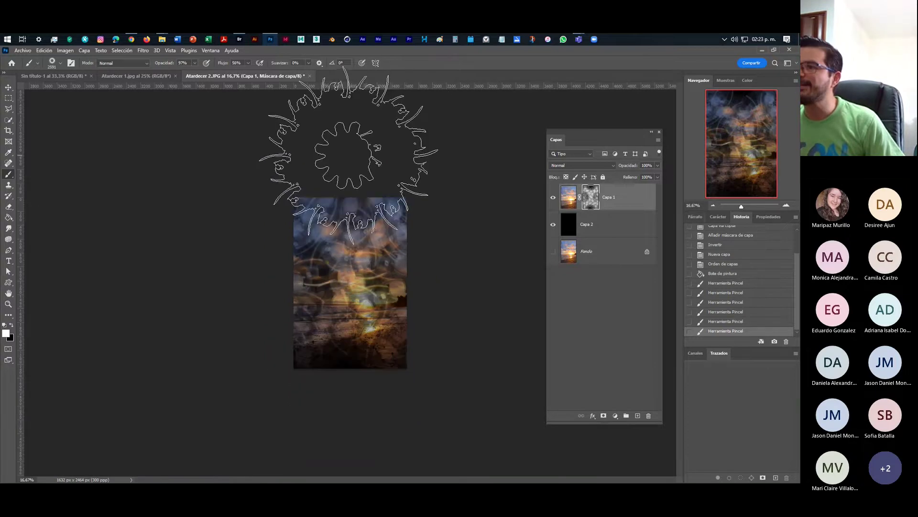
{"action": "mouse_move", "coordinate": [328, 420]}
{"action": "left_mouse_down"}
{"action": "mouse_move", "coordinate": [328, 399]}
{"action": "mouse_move", "coordinate": [352, 420]}
{"action": "left_mouse_up"}
{"action": "scroll", "coordinate": [474, 325], "scroll_direction": "up", "scroll_amount": 5}
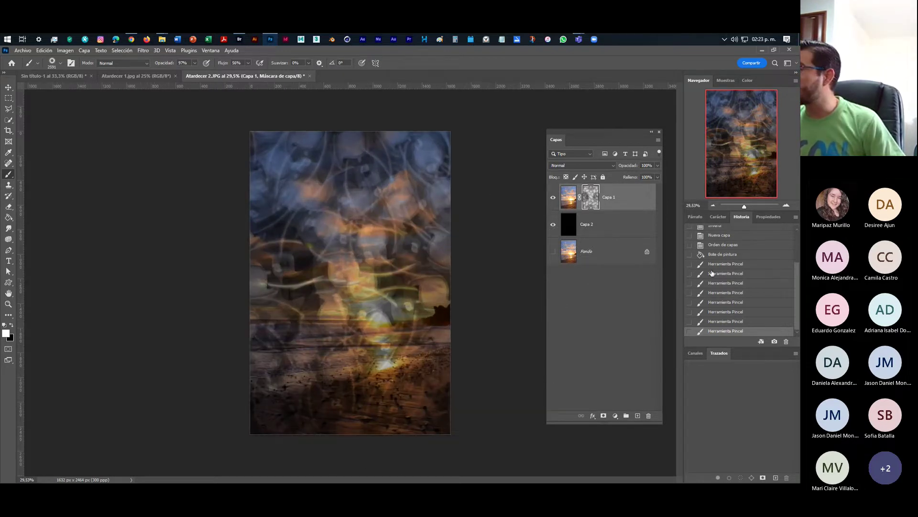
Revert the document history to the paint bucket fill, discarding all brush strokes.
{"action": "left_click", "coordinate": [734, 255]}
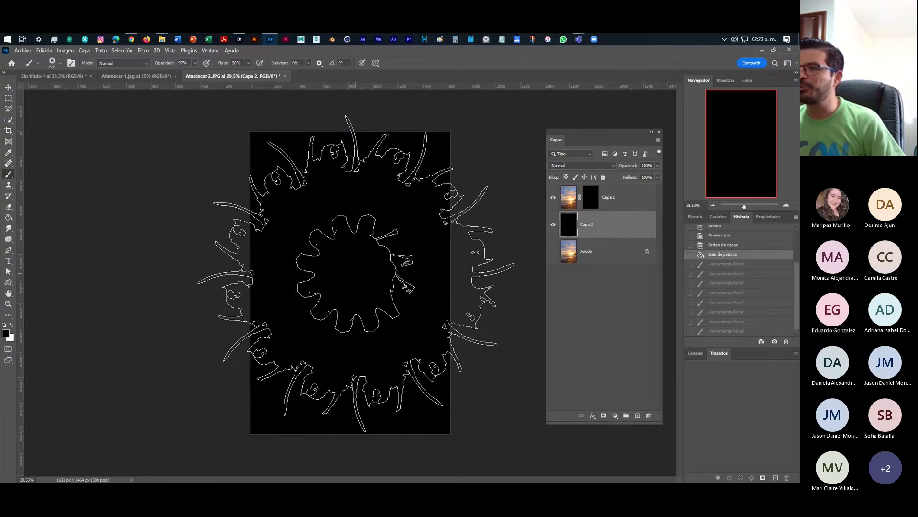
{"action": "left_click", "coordinate": [354, 273]}
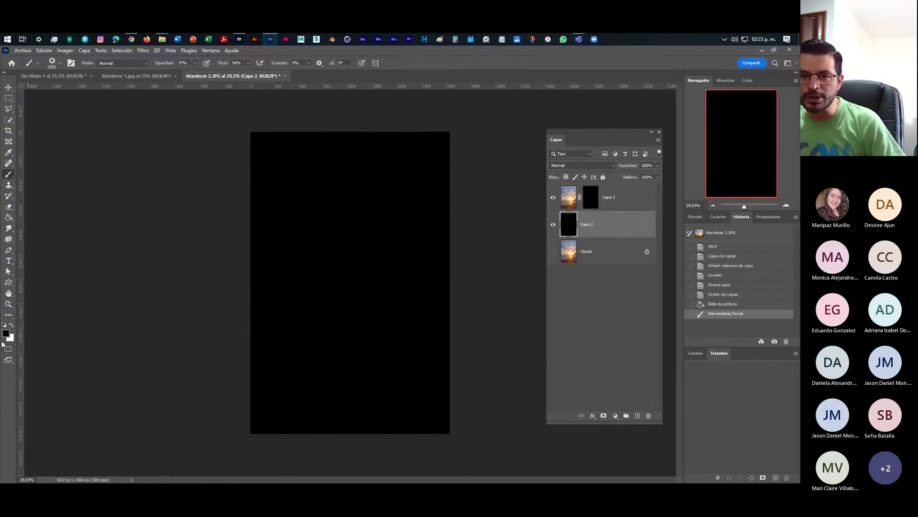
{"action": "left_click", "coordinate": [721, 304]}
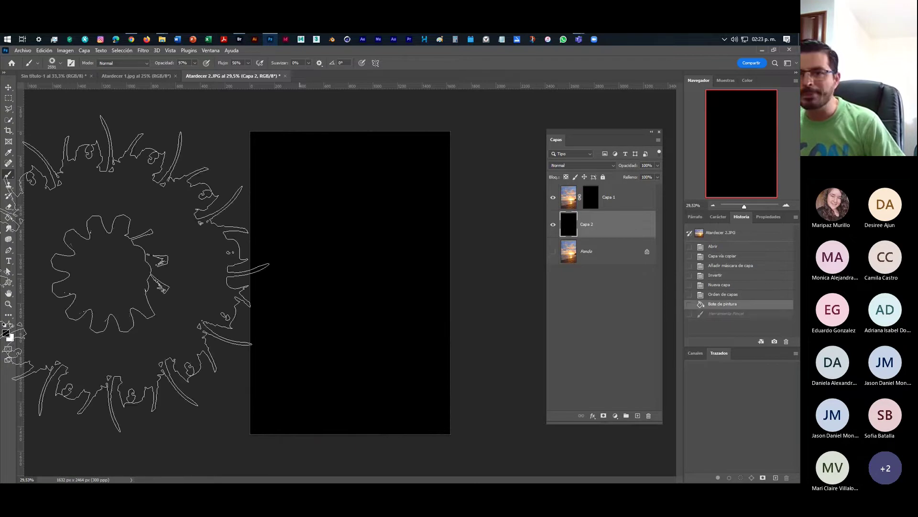
Make white the foreground colour, try one centred stamp of the ring-shaped brush on Capa 2, and undo it.
{"action": "left_click", "coordinate": [10, 326]}
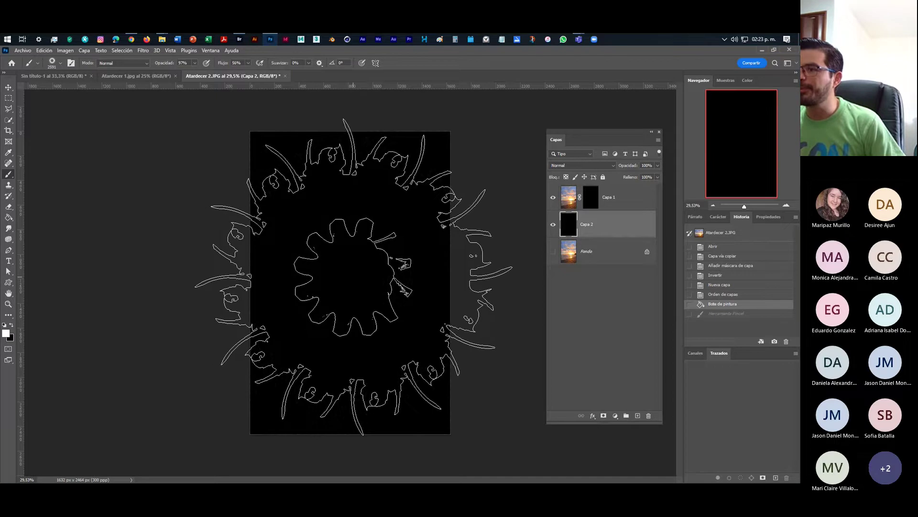
{"action": "left_click", "coordinate": [354, 277]}
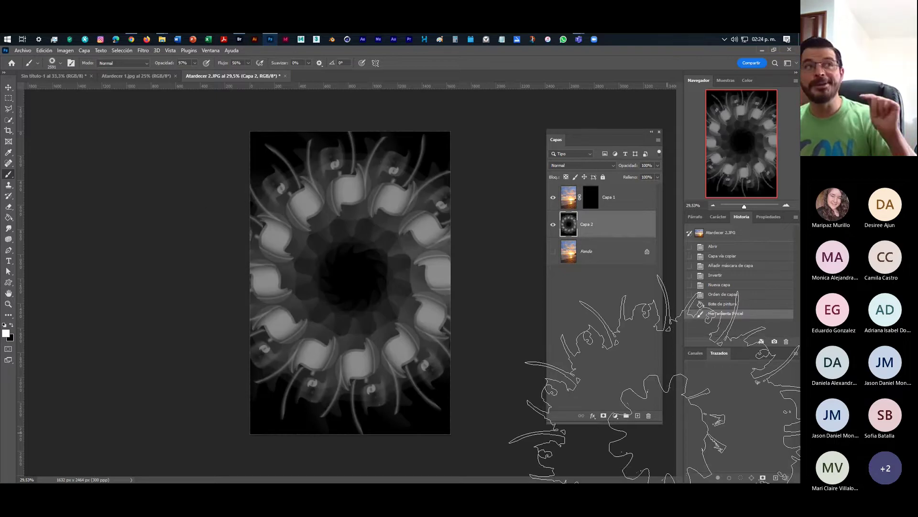
{"action": "key", "text": "ctrl+z"}
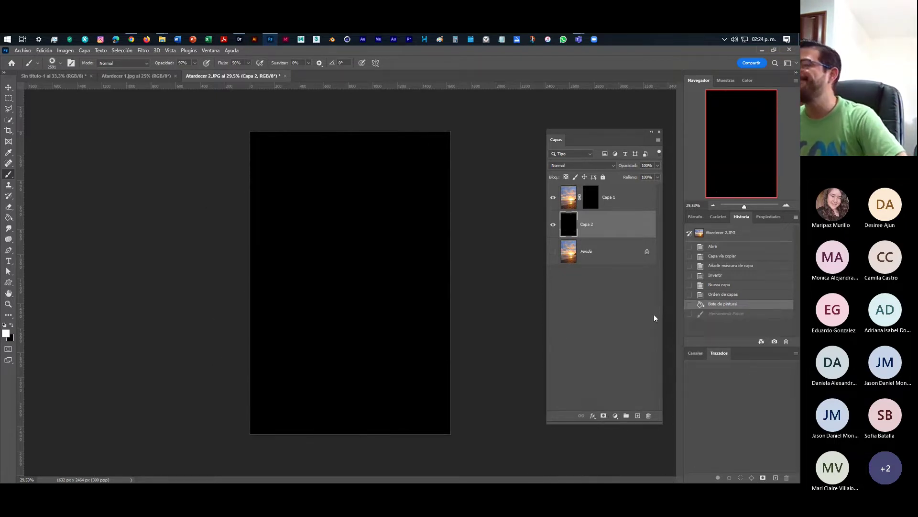
Try one centred white stamp of the ring-shaped brush on Capa 1's layer mask and undo it.
{"action": "left_click", "coordinate": [589, 196]}
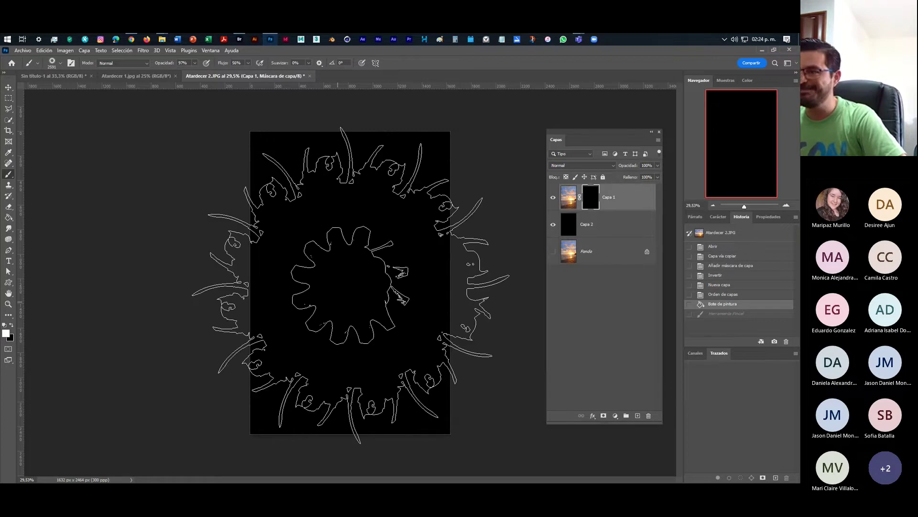
{"action": "left_click", "coordinate": [361, 275]}
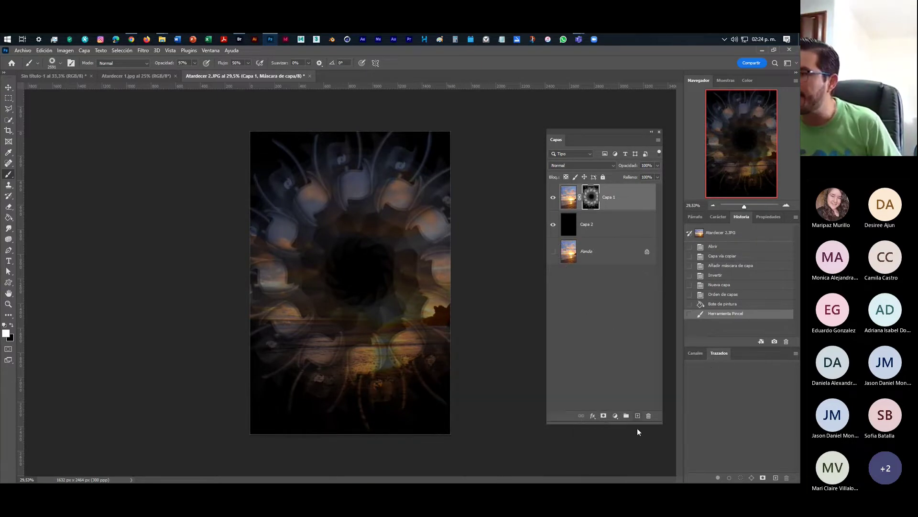
{"action": "key", "text": "ctrl+z"}
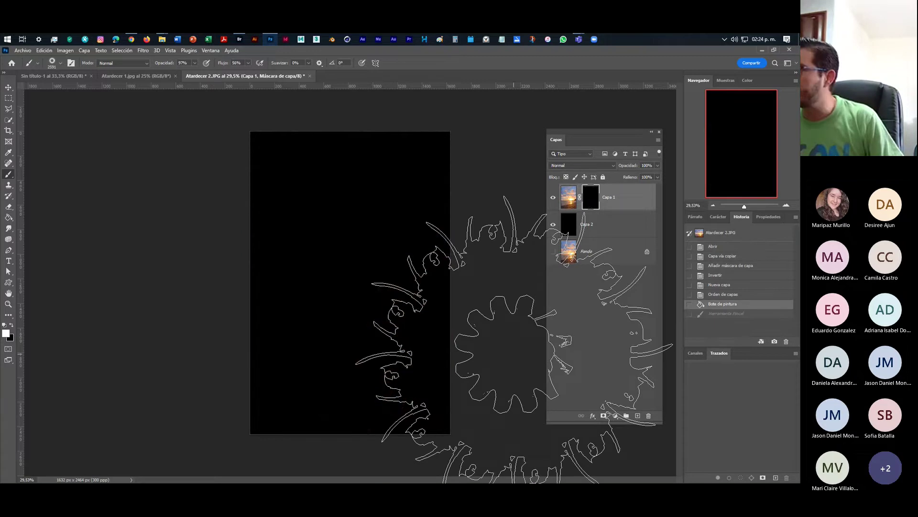
Choose brush 1, the 1194 px tip, from the kaleidoscope 2 brush set.
{"action": "left_click", "coordinate": [62, 63]}
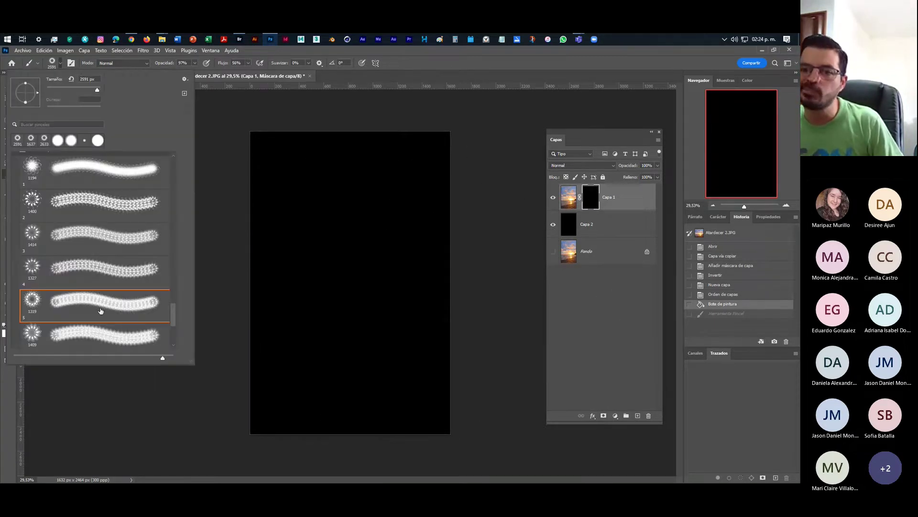
{"action": "scroll", "coordinate": [98, 306], "scroll_direction": "down", "scroll_amount": 1}
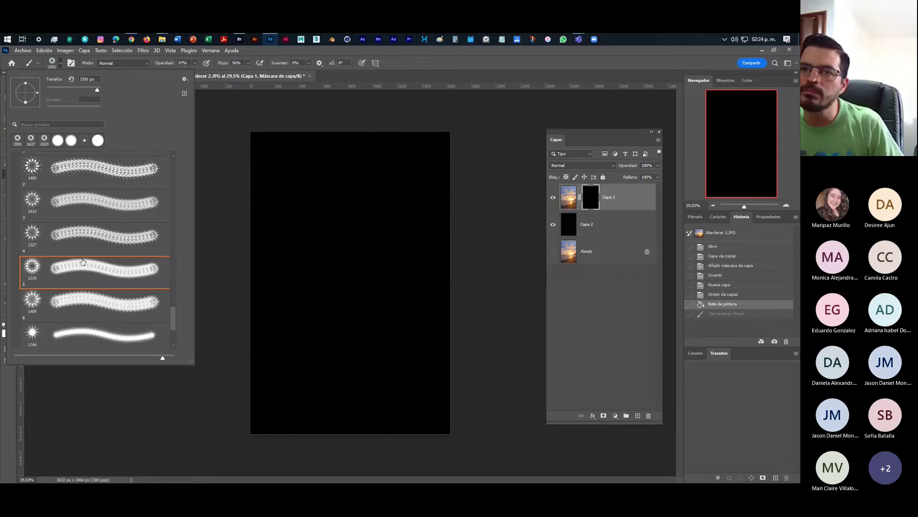
{"action": "left_click", "coordinate": [82, 233]}
{"action": "left_click", "coordinate": [57, 165]}
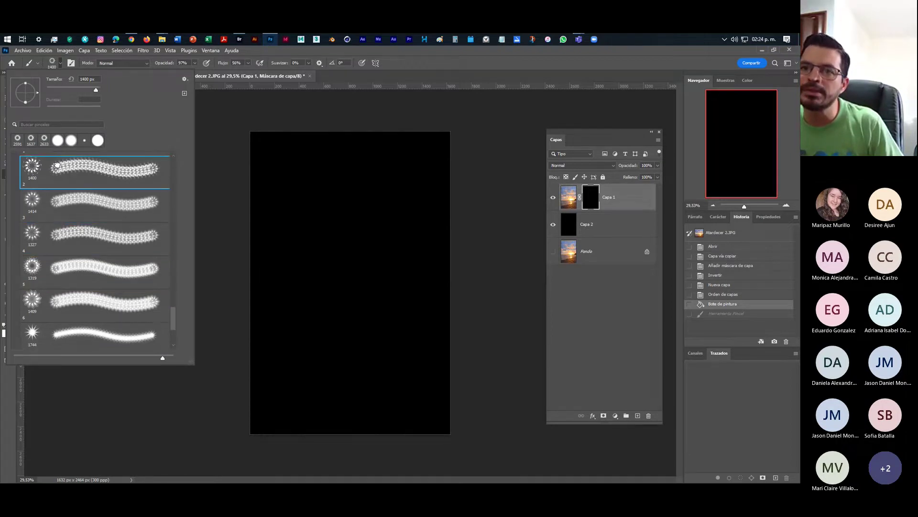
{"action": "scroll", "coordinate": [77, 287], "scroll_direction": "up", "scroll_amount": 2}
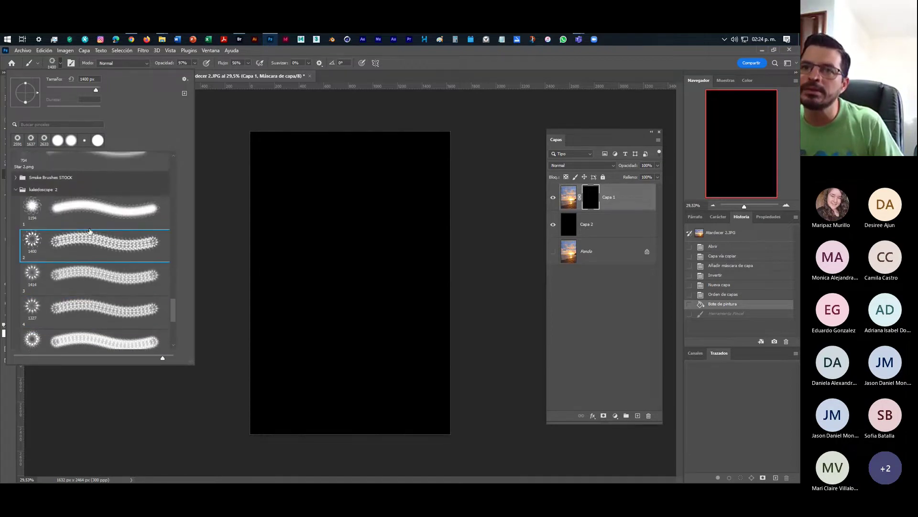
{"action": "left_click", "coordinate": [77, 215]}
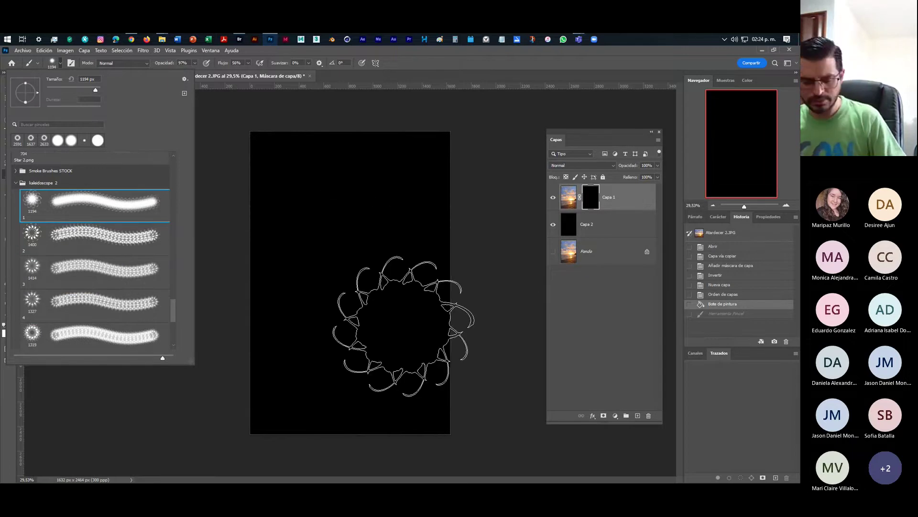
Enlarge the kaleidoscope brush to about 2935 px and stamp it once in white at the centre of Capa 1's mask.
{"action": "right_click", "coordinate": [401, 325], "text": "alt"}
{"action": "left_click", "coordinate": [349, 266]}
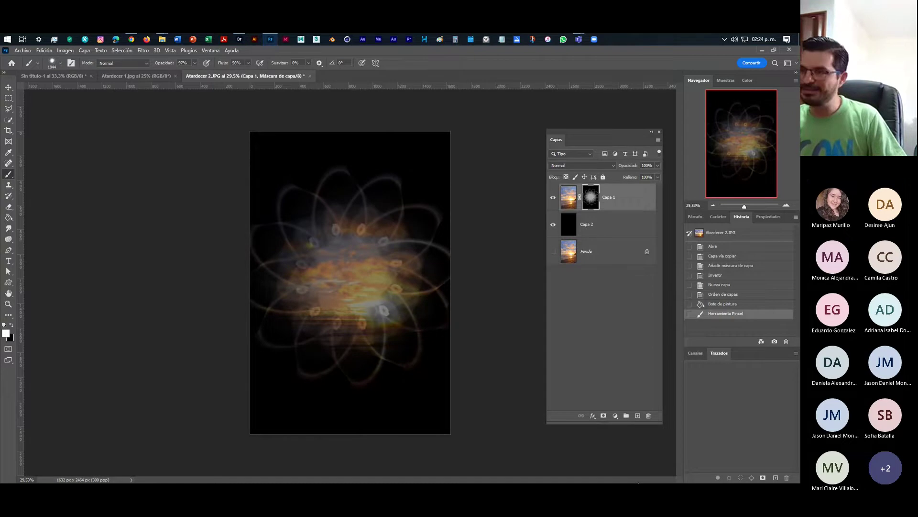
{"action": "key", "text": "ctrl+z"}
{"action": "right_click", "coordinate": [359, 308], "text": "alt"}
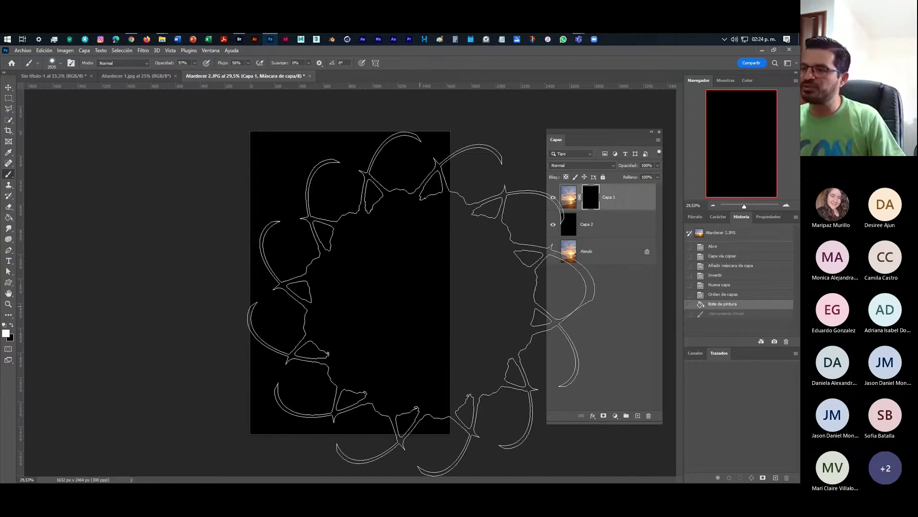
{"action": "left_click", "coordinate": [349, 276]}
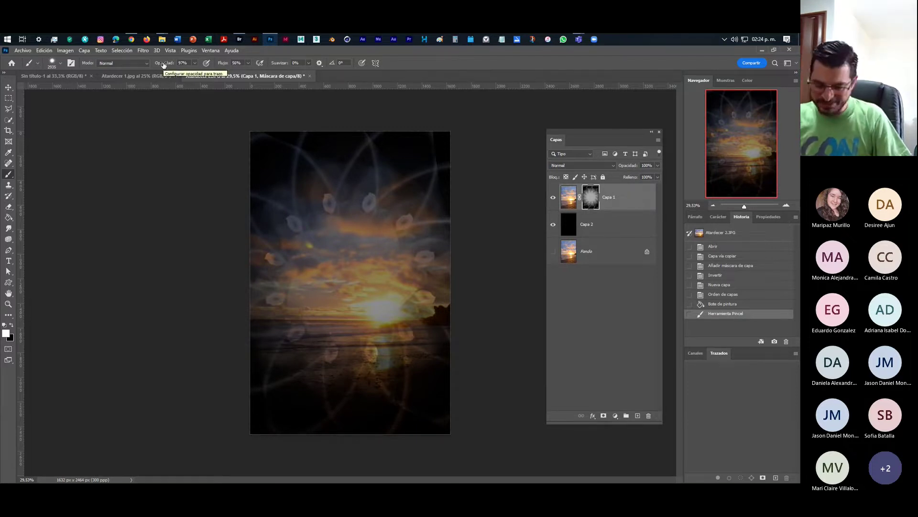
Inspect the brush's stroke settings with the screen magnifier at 400% and close it.
{"action": "key", "text": "super+plus"}
{"action": "key", "text": "super+plus"}
{"action": "key", "text": "super+plus"}
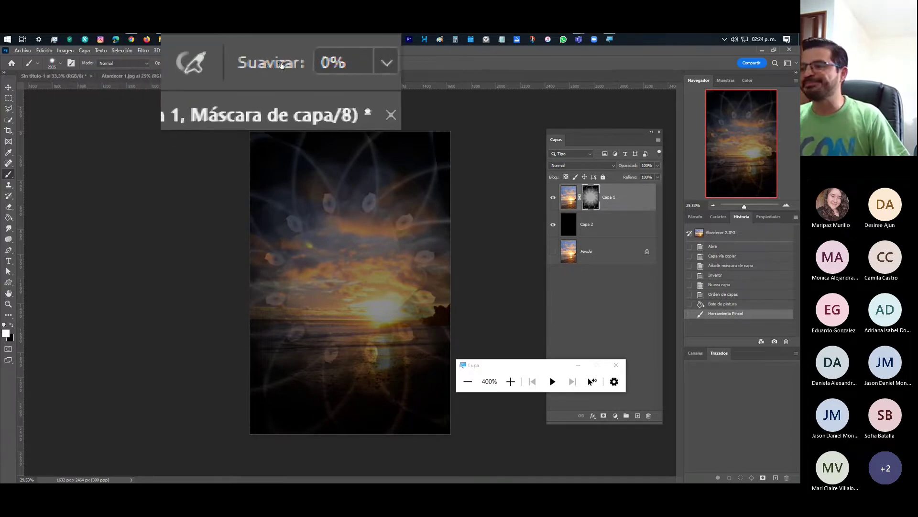
{"action": "left_click", "coordinate": [615, 364]}
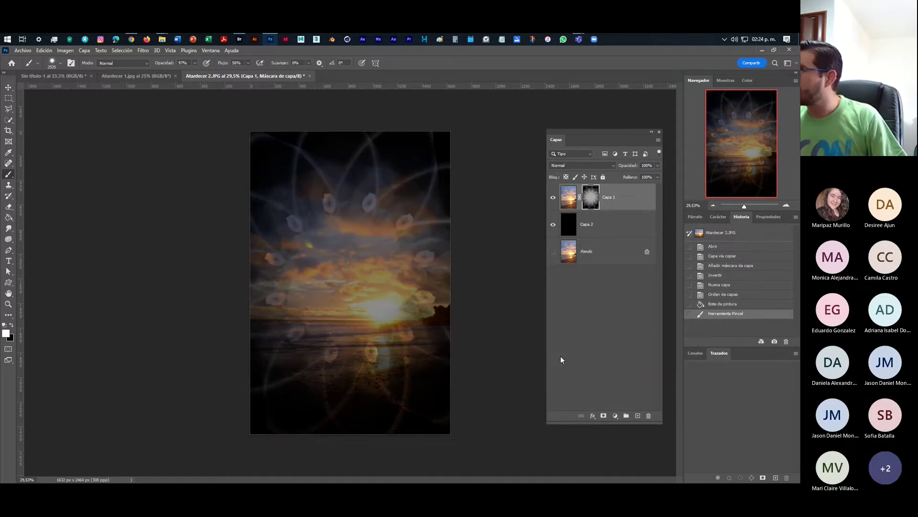
Return the history to the paint bucket fill and reselect Capa 1's layer mask.
{"action": "left_click", "coordinate": [729, 303]}
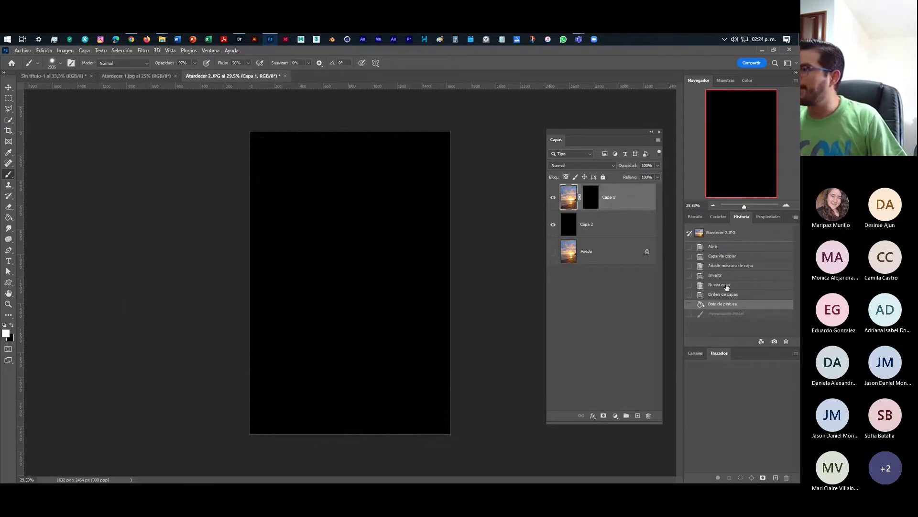
{"action": "left_click", "coordinate": [592, 204]}
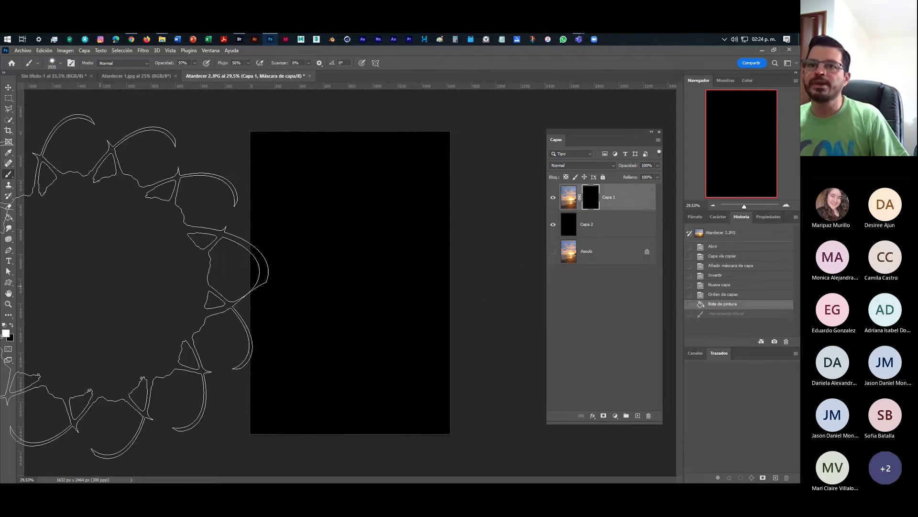
Choose kaleidoscope brush 10, the 1717 px swirl-shaped tip, and enlarge it to about 2669 px.
{"action": "left_click", "coordinate": [61, 62]}
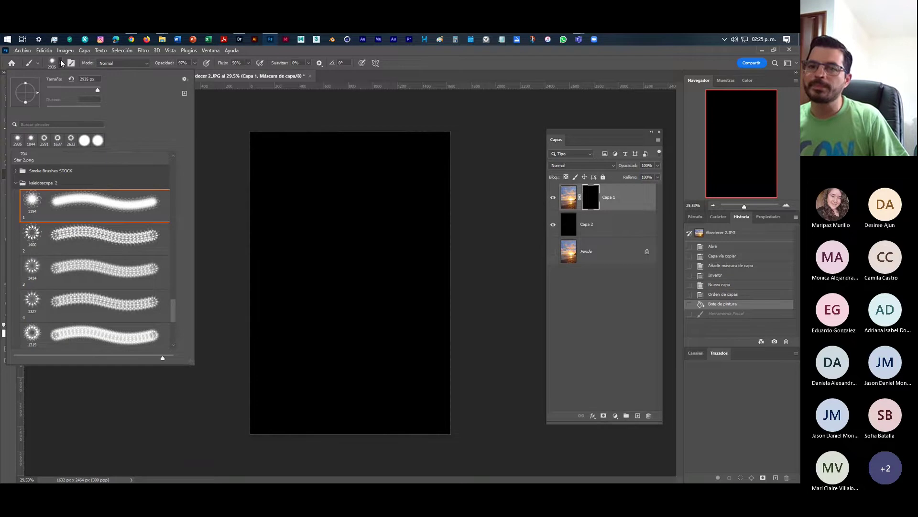
{"action": "scroll", "coordinate": [67, 302], "scroll_direction": "down", "scroll_amount": 3}
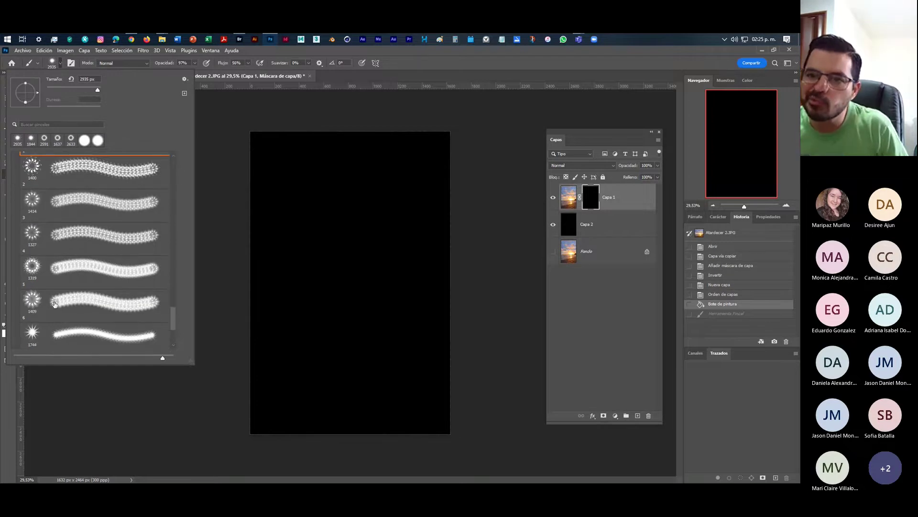
{"action": "scroll", "coordinate": [62, 321], "scroll_direction": "down", "scroll_amount": 3}
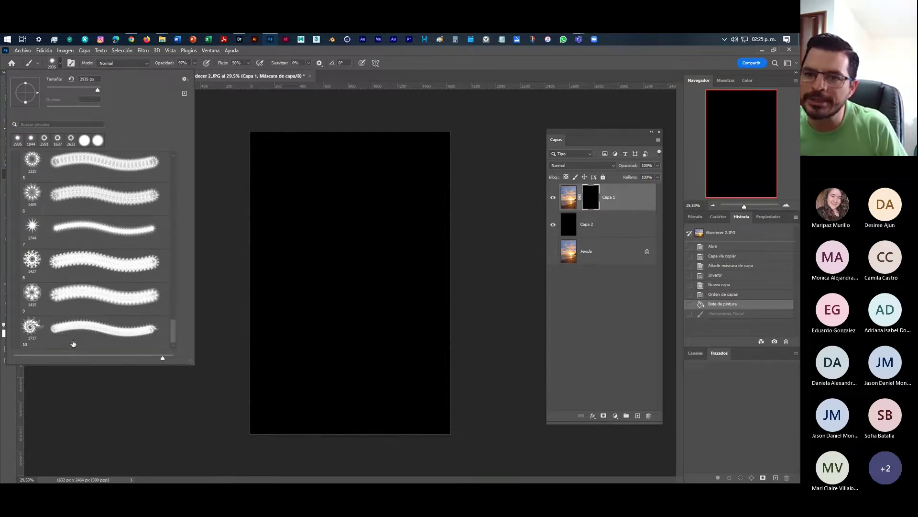
{"action": "left_click", "coordinate": [82, 327]}
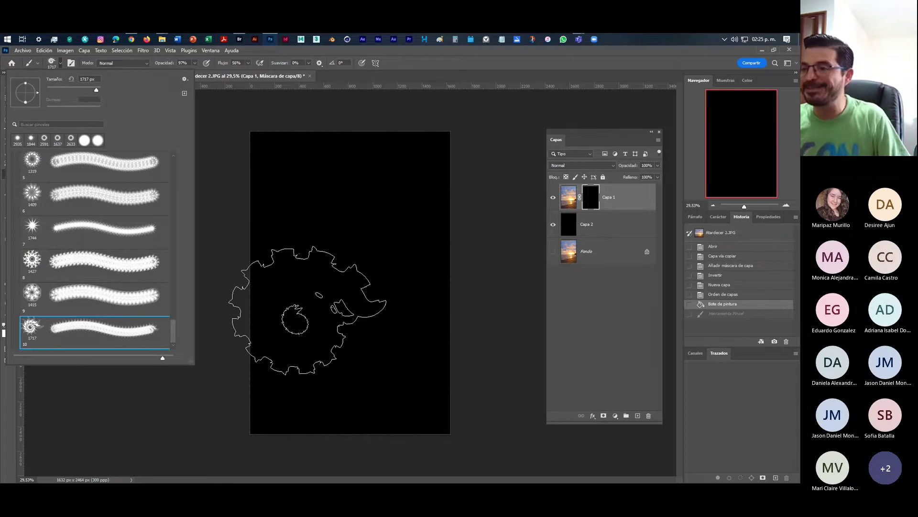
{"action": "right_click", "coordinate": [355, 277], "text": "alt"}
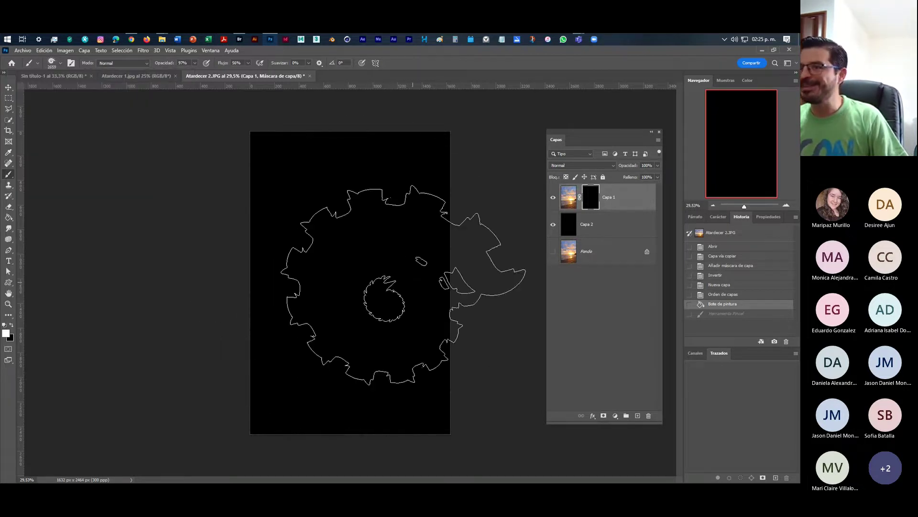
Set the swirl brush's opacity, flow and smoothing to 100%.
{"action": "left_click", "coordinate": [195, 63]}
{"action": "left_click_drag", "start_coordinate": [190, 71], "coordinate": [241, 78]}
{"action": "left_click", "coordinate": [248, 64]}
{"action": "left_click", "coordinate": [308, 63]}
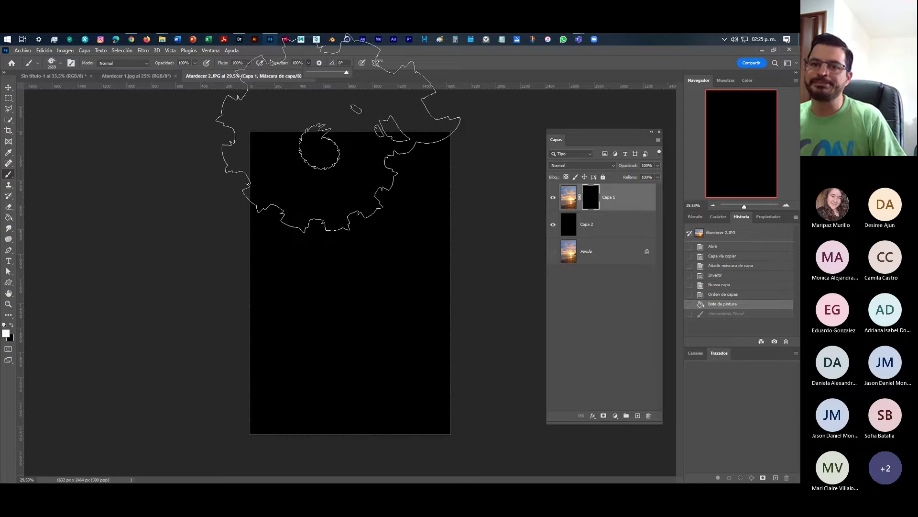
Rotate the swirl brush to 31°, enlarge it to 3526 px and stamp it on Capa 1's mask around the canvas centre.
{"action": "left_click_drag", "start_coordinate": [359, 338], "coordinate": [363, 286]}
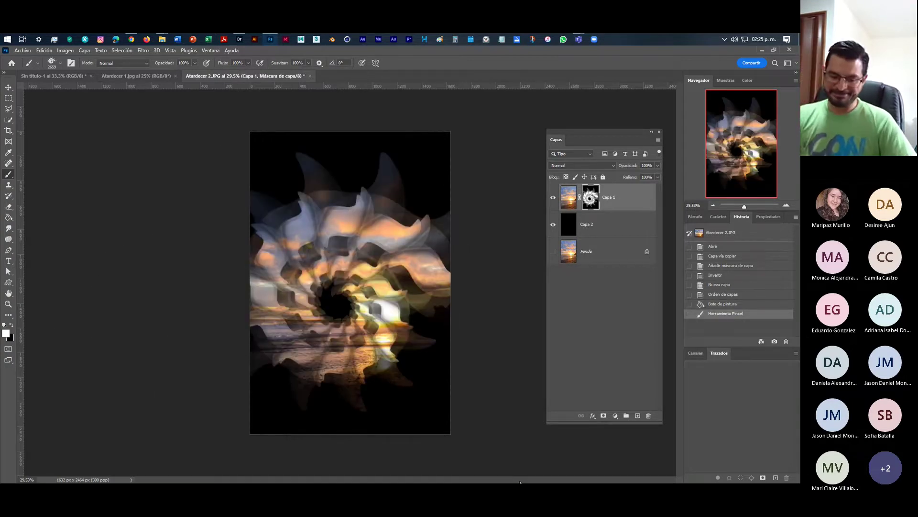
{"action": "key", "text": "ctrl+z"}
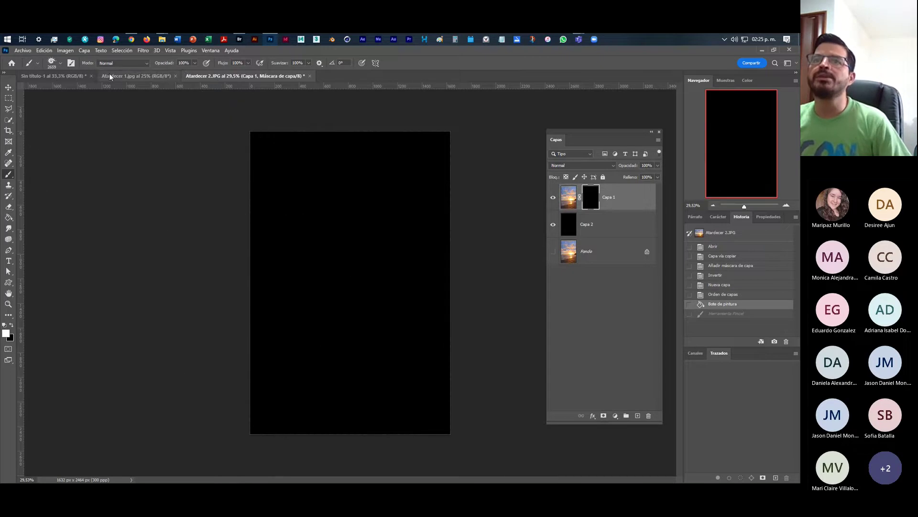
{"action": "left_click", "coordinate": [61, 62]}
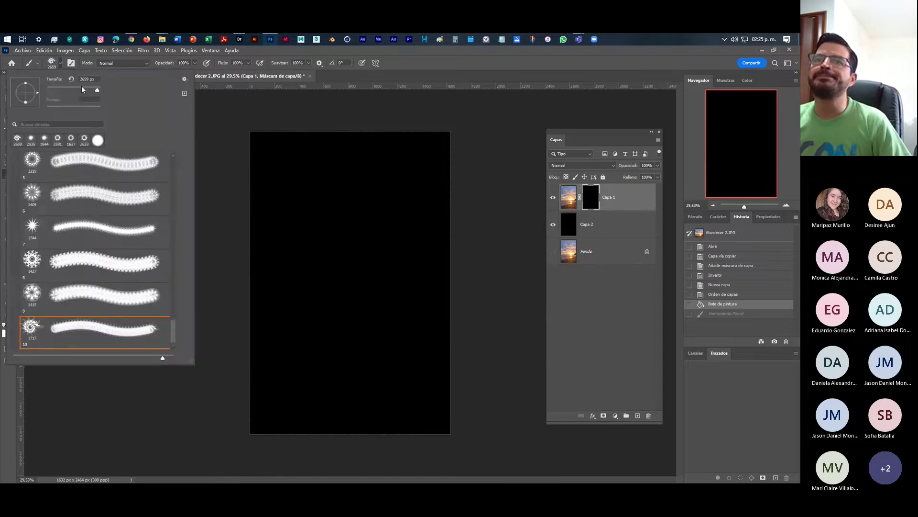
{"action": "left_click", "coordinate": [36, 86]}
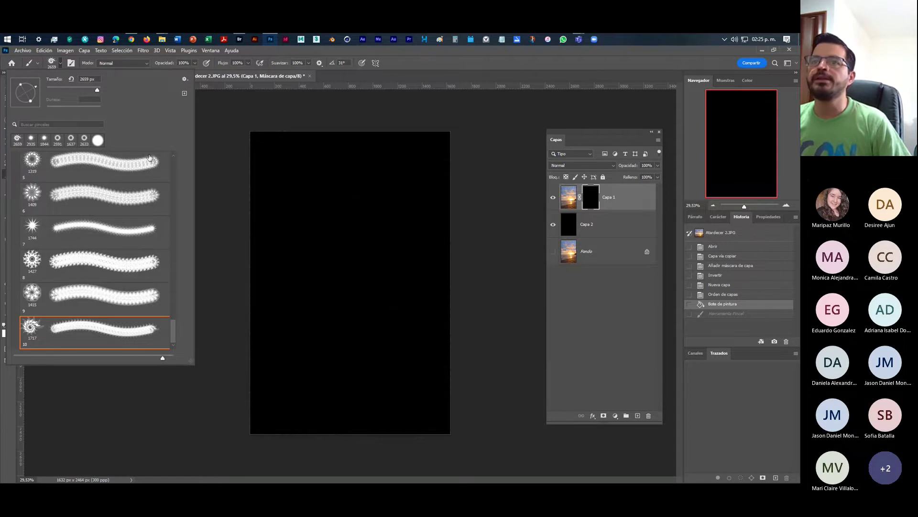
{"action": "left_click_drag", "start_coordinate": [343, 276], "coordinate": [400, 289]}
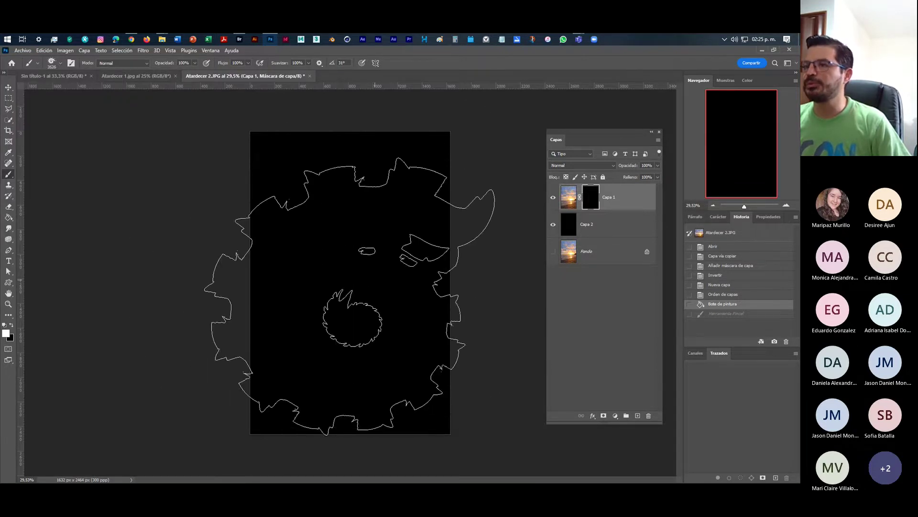
{"action": "left_click", "coordinate": [347, 301]}
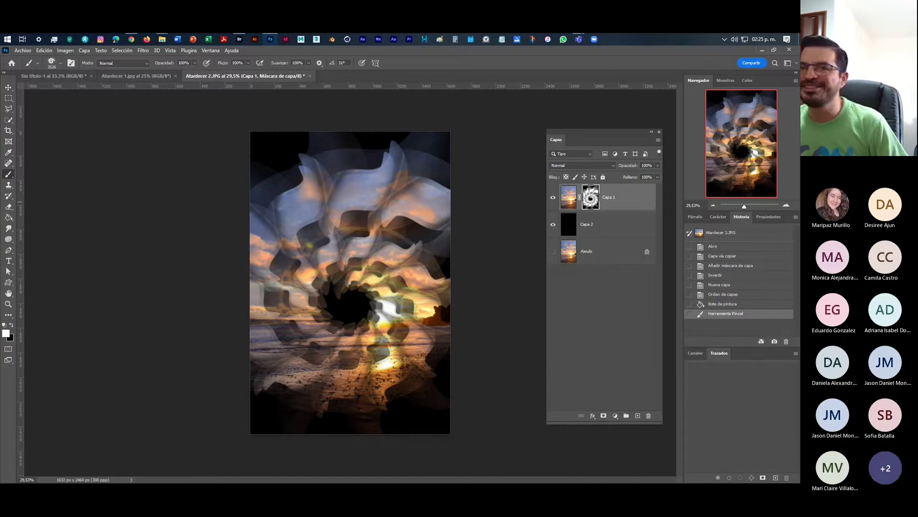
Paint white over the swirl's dark centre on Capa 1's mask with a round brush from Pinceles generales.
{"action": "right_click", "coordinate": [8, 174]}
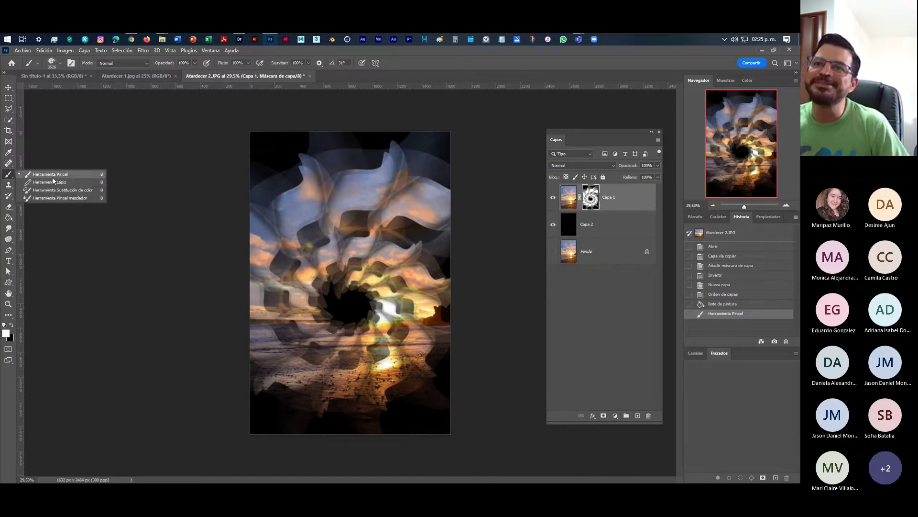
{"action": "left_click", "coordinate": [61, 63]}
{"action": "left_click_drag", "start_coordinate": [173, 335], "coordinate": [188, 155]}
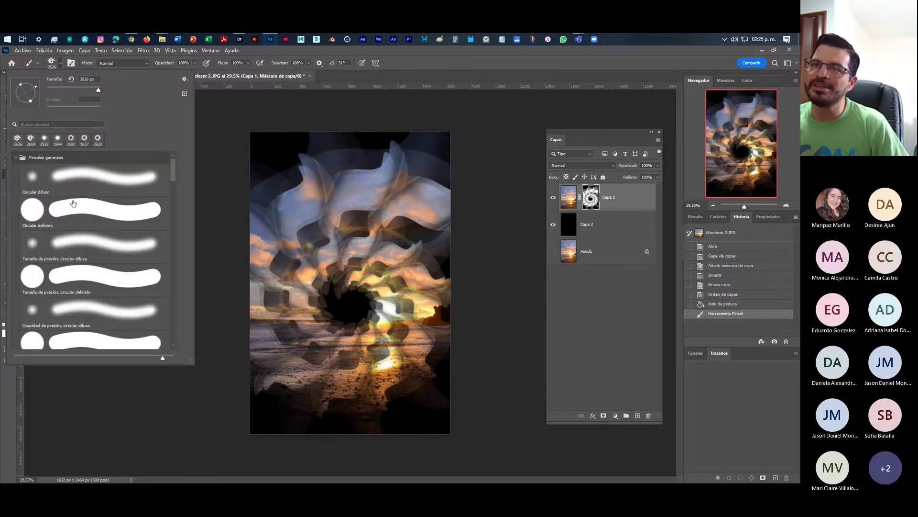
{"action": "left_click", "coordinate": [70, 214]}
{"action": "mouse_move", "coordinate": [372, 295]}
{"action": "left_mouse_down"}
{"action": "mouse_move", "coordinate": [318, 291]}
{"action": "mouse_move", "coordinate": [188, 310]}
{"action": "mouse_move", "coordinate": [206, 245]}
{"action": "mouse_move", "coordinate": [258, 180]}
{"action": "mouse_move", "coordinate": [328, 123]}
{"action": "left_mouse_up"}
{"action": "left_click_drag", "start_coordinate": [370, 312], "coordinate": [374, 289]}
{"action": "mouse_move", "coordinate": [383, 256]}
{"action": "left_mouse_down"}
{"action": "mouse_move", "coordinate": [378, 196]}
{"action": "mouse_move", "coordinate": [361, 194]}
{"action": "mouse_move", "coordinate": [367, 196]}
{"action": "mouse_move", "coordinate": [345, 249]}
{"action": "left_mouse_up"}
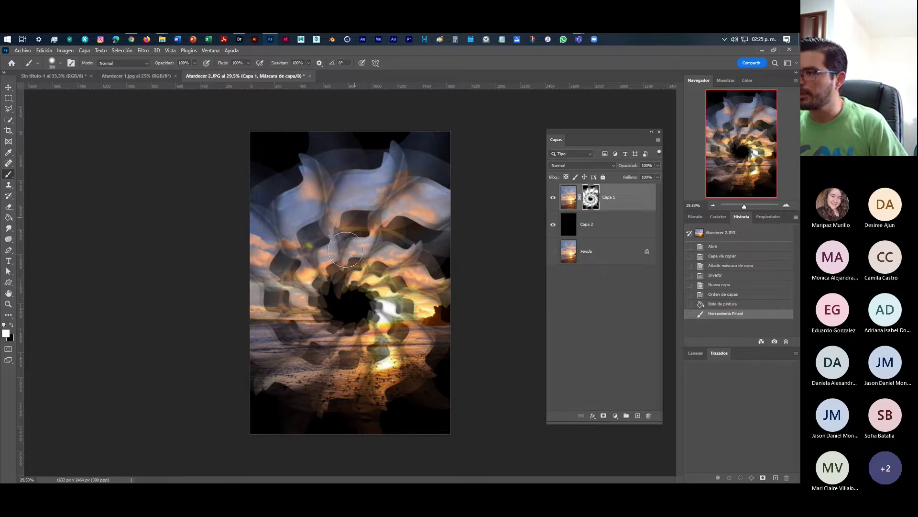
{"action": "mouse_move", "coordinate": [355, 299]}
{"action": "left_mouse_down"}
{"action": "mouse_move", "coordinate": [329, 303]}
{"action": "mouse_move", "coordinate": [371, 301]}
{"action": "mouse_move", "coordinate": [363, 283]}
{"action": "mouse_move", "coordinate": [332, 288]}
{"action": "mouse_move", "coordinate": [327, 316]}
{"action": "mouse_move", "coordinate": [355, 324]}
{"action": "mouse_move", "coordinate": [369, 308]}
{"action": "mouse_move", "coordinate": [334, 304]}
{"action": "left_mouse_up"}
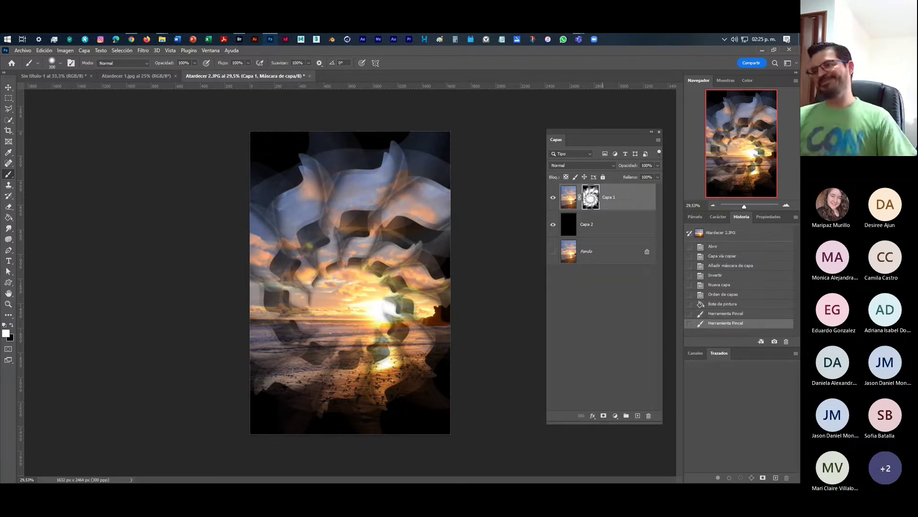
Start saving a copy of the Atardecer 2 document with the Downloads folder as its destination.
{"action": "mouse_move", "coordinate": [380, 471]}
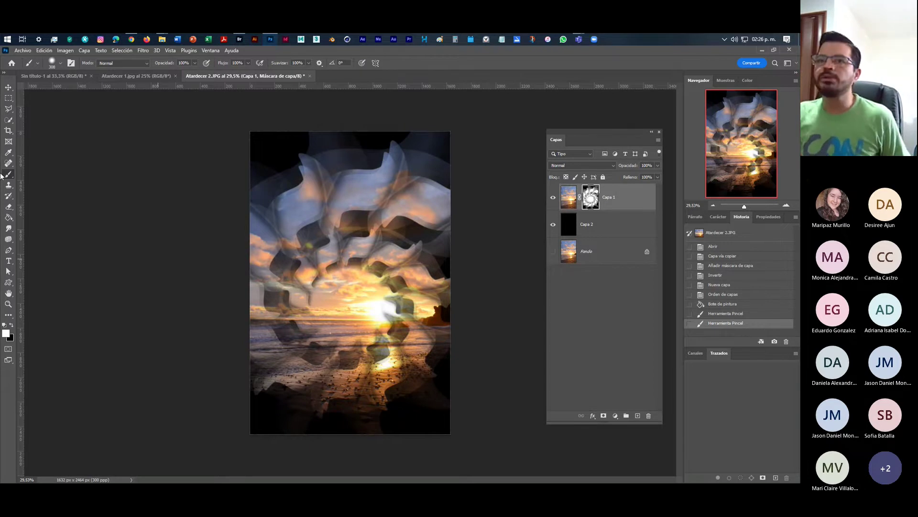
{"action": "left_click", "coordinate": [21, 51]}
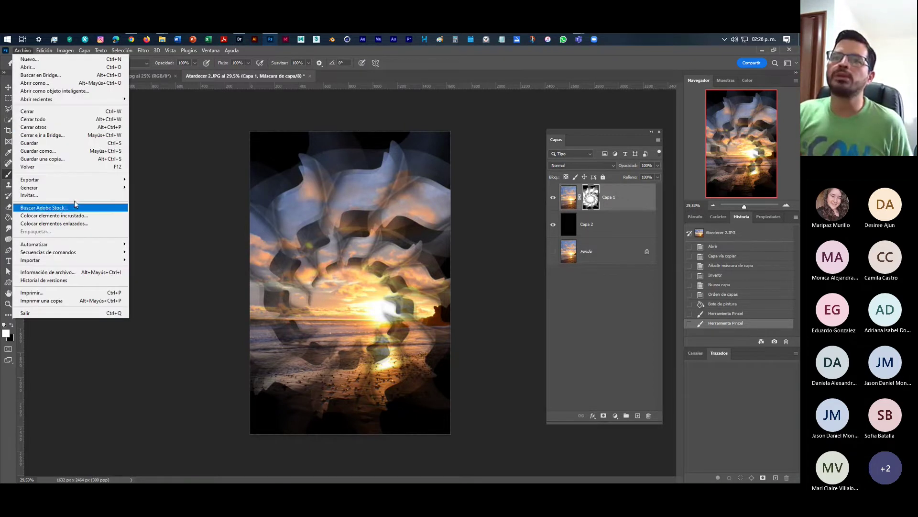
{"action": "left_click", "coordinate": [67, 152]}
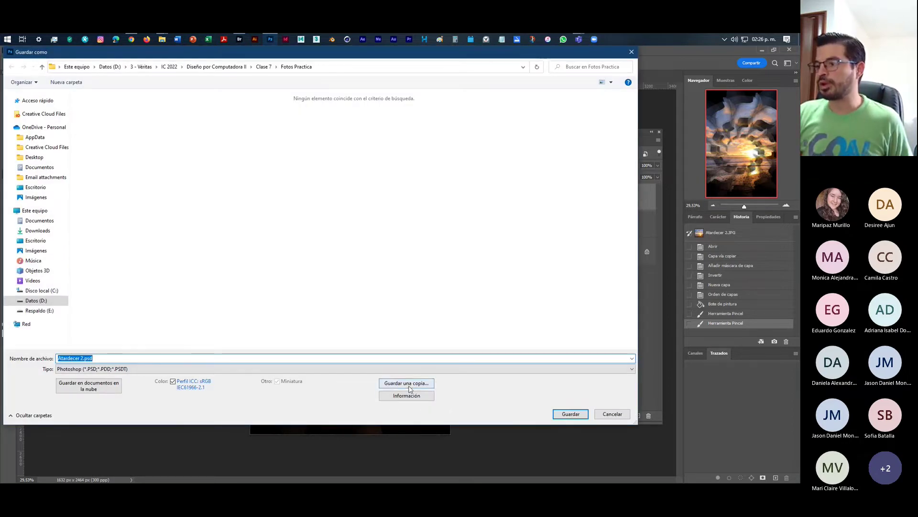
{"action": "key", "text": "Escape"}
{"action": "key", "text": "ctrl+alt+s"}
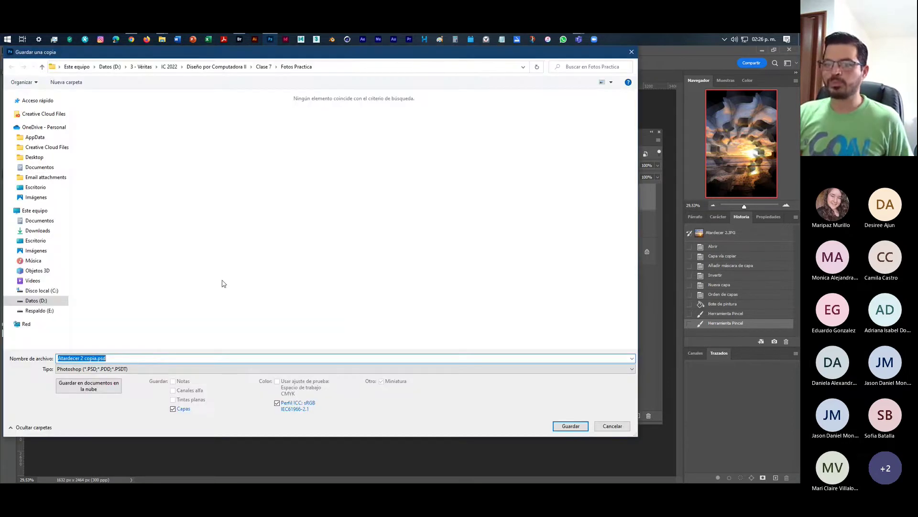
{"action": "left_click", "coordinate": [118, 372]}
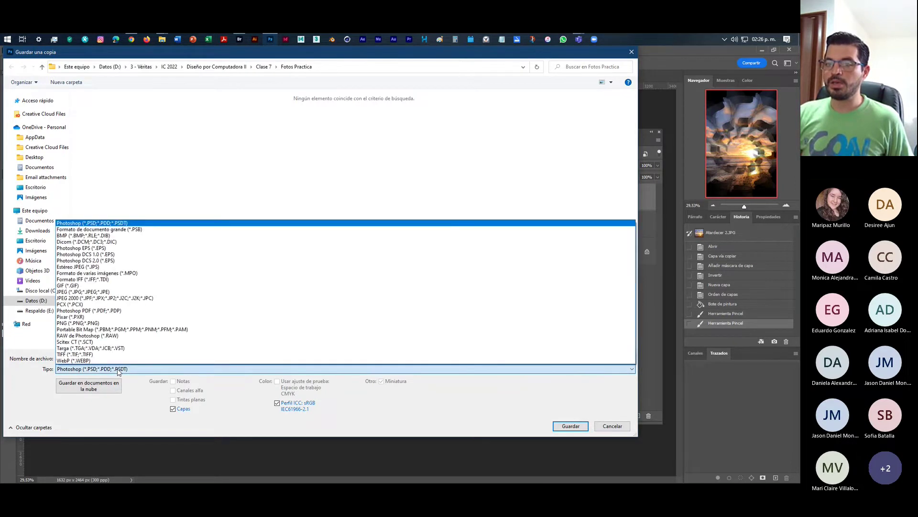
{"action": "left_click", "coordinate": [81, 269]}
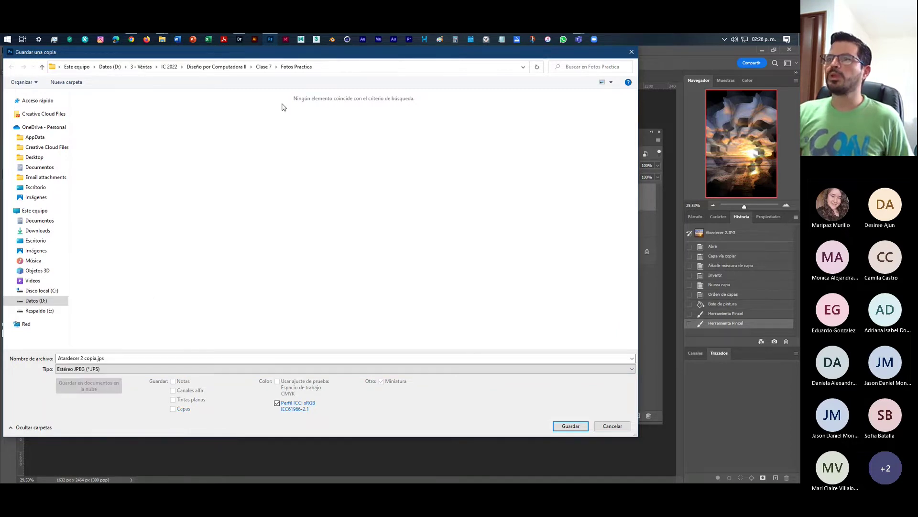
{"action": "left_click", "coordinate": [39, 232]}
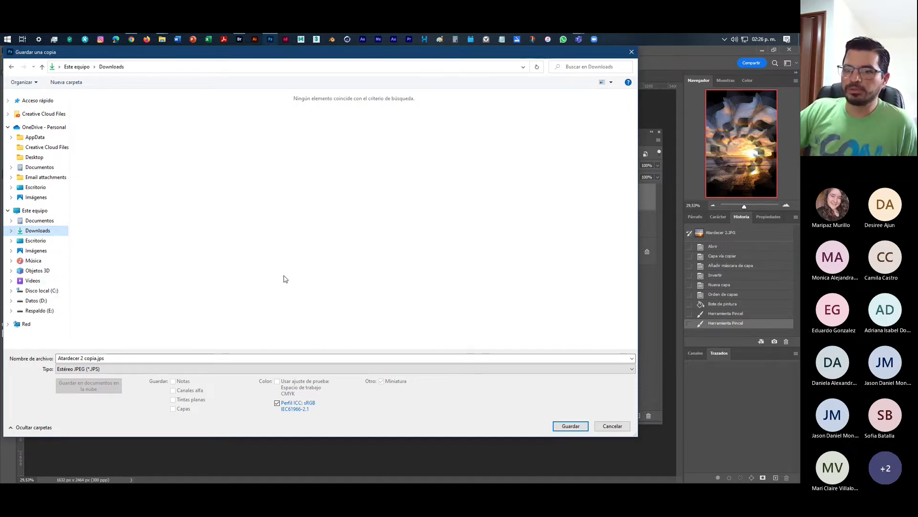
Set the copy's format to JPEG and save it as Atardecer 2 copia.jpg at maximum quality 12.
{"action": "left_click", "coordinate": [119, 371]}
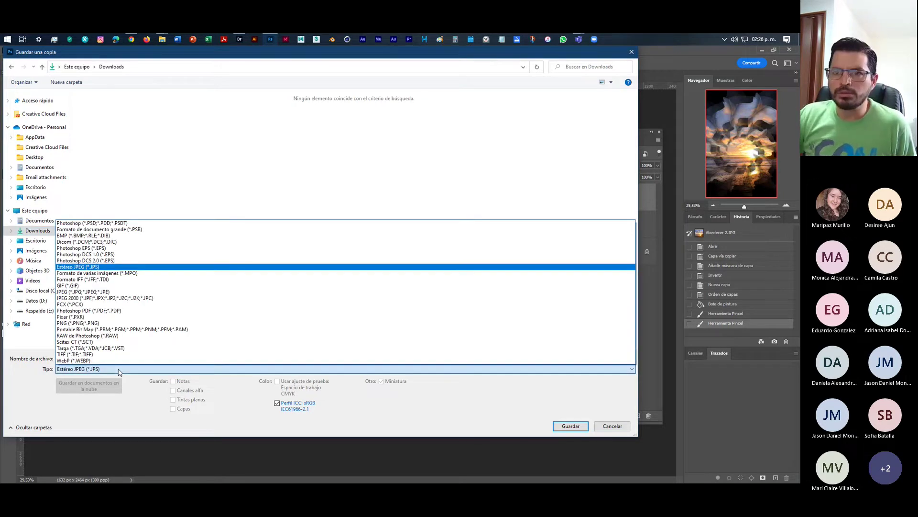
{"action": "left_click", "coordinate": [73, 292]}
{"action": "left_click", "coordinate": [78, 307]}
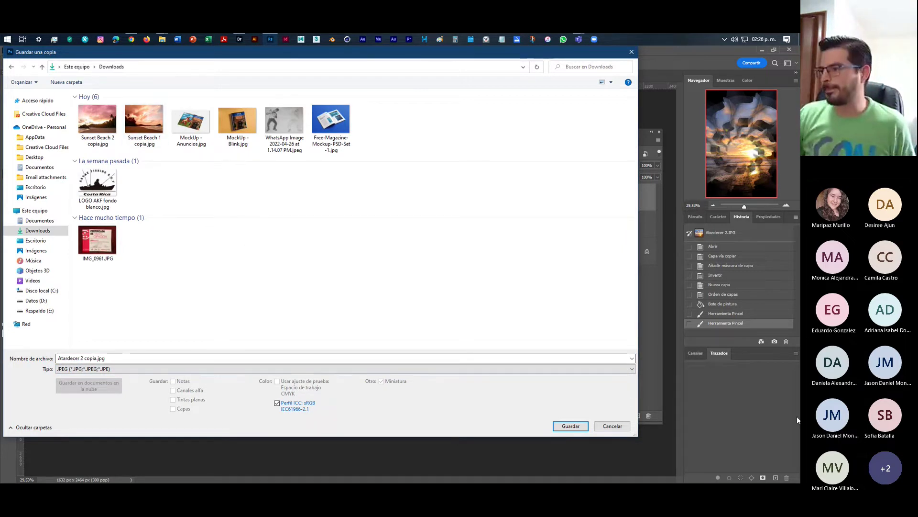
{"action": "key", "text": "Return"}
{"action": "left_click_drag", "start_coordinate": [267, 234], "coordinate": [343, 236]}
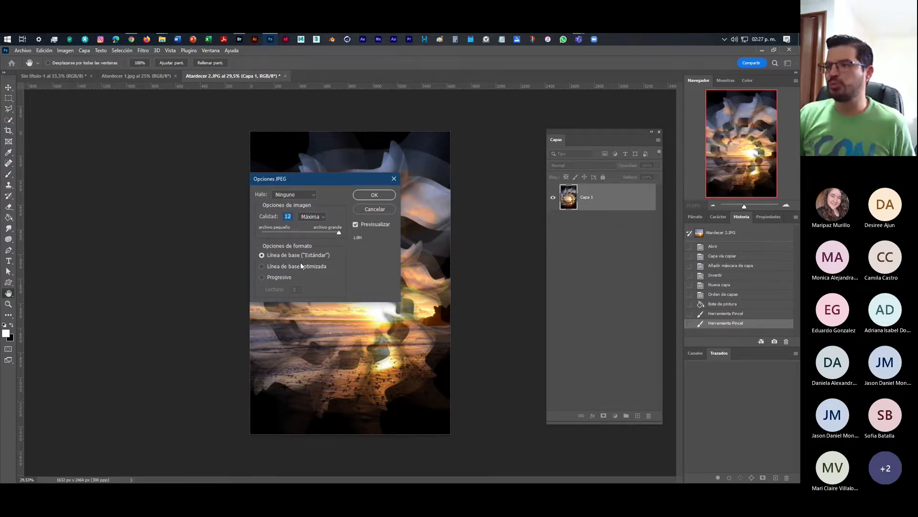
{"action": "left_click", "coordinate": [387, 193]}
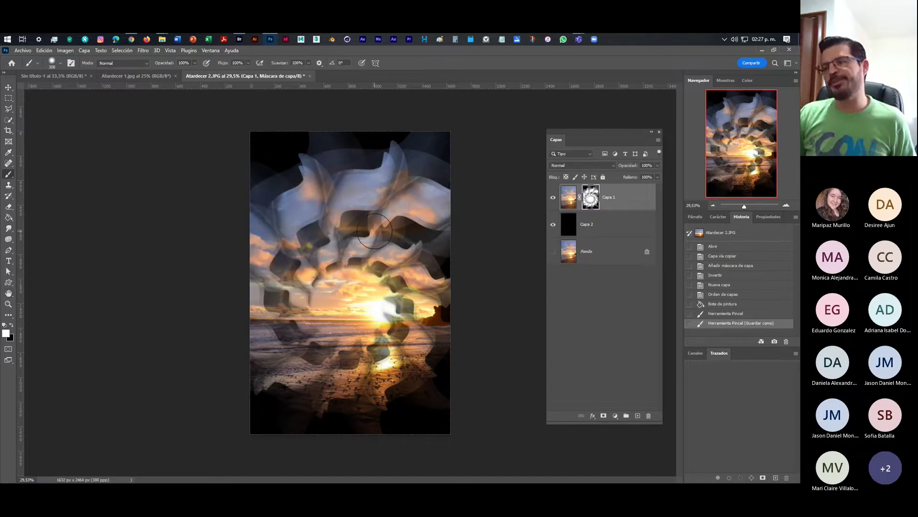
Close Atardecer 2.JPG, Sin título-1 and Atardecer 1.jpg without saving changes, and move the Capas panel off the start screen's central content.
{"action": "left_click", "coordinate": [310, 76]}
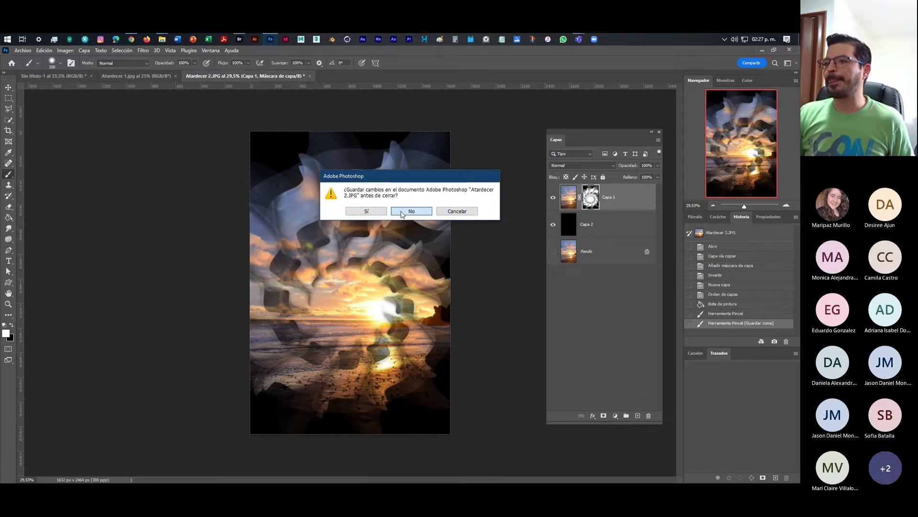
{"action": "left_click", "coordinate": [412, 213]}
{"action": "left_click", "coordinate": [76, 76]}
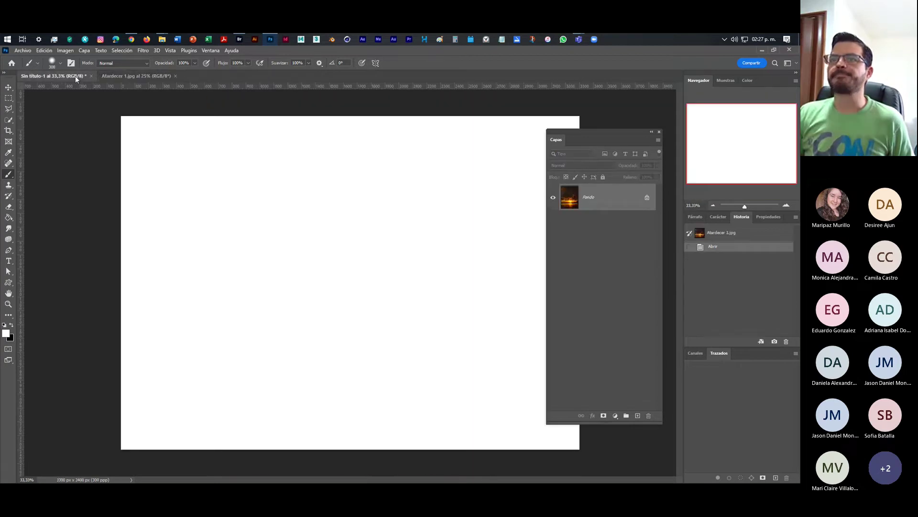
{"action": "left_click", "coordinate": [155, 76]}
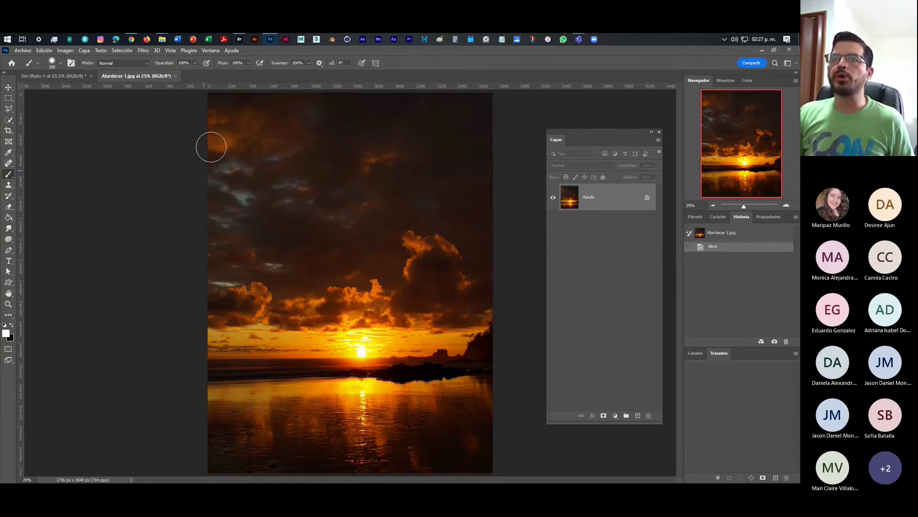
{"action": "left_click", "coordinate": [93, 76]}
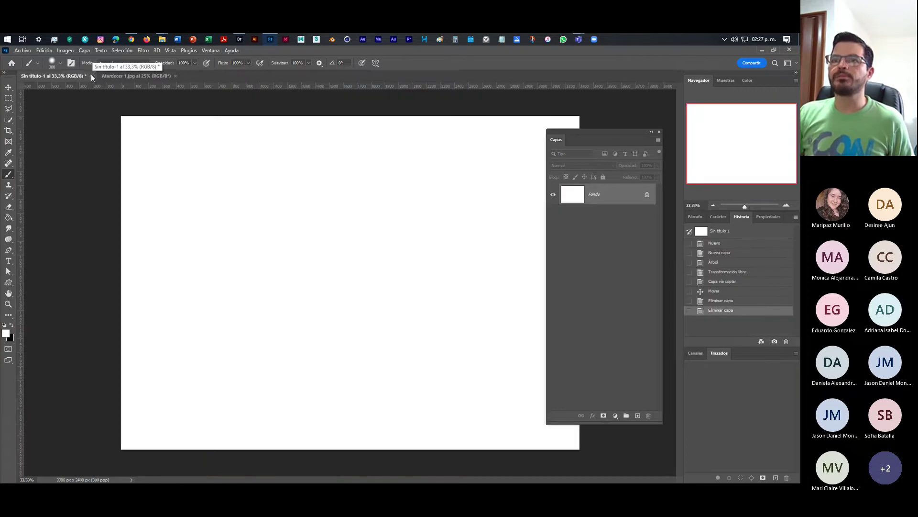
{"action": "left_click", "coordinate": [91, 76]}
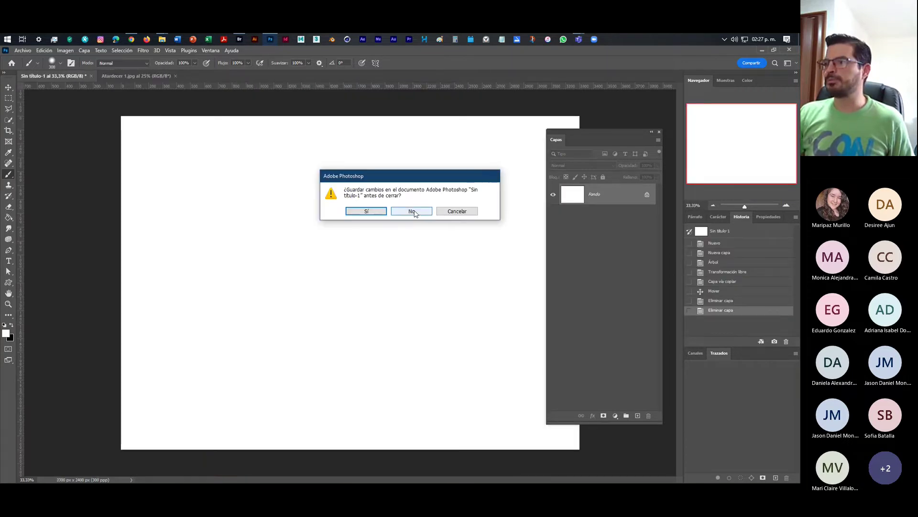
{"action": "left_click", "coordinate": [412, 212]}
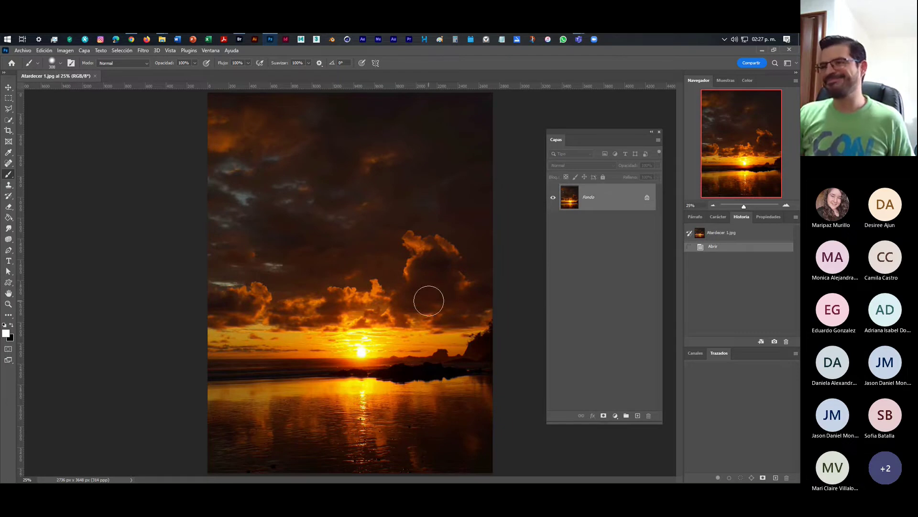
{"action": "left_click", "coordinate": [94, 77]}
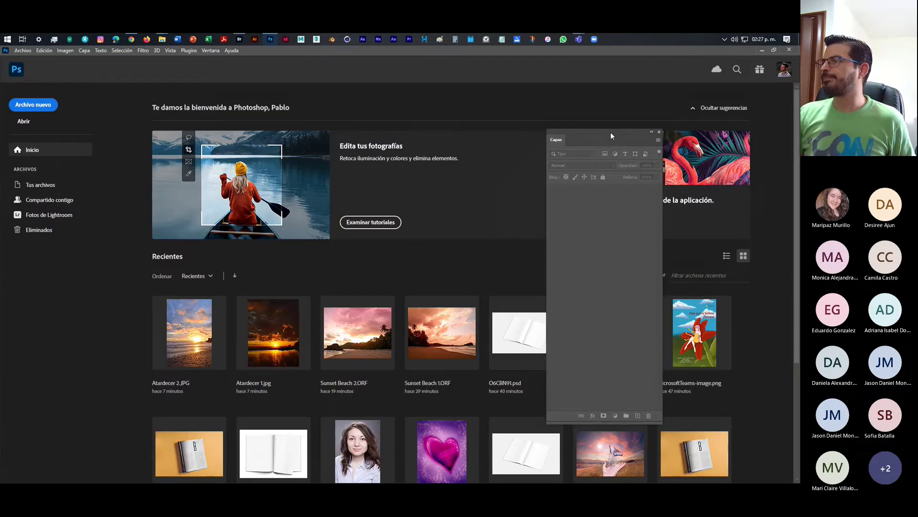
{"action": "left_click_drag", "start_coordinate": [610, 132], "coordinate": [726, 95]}
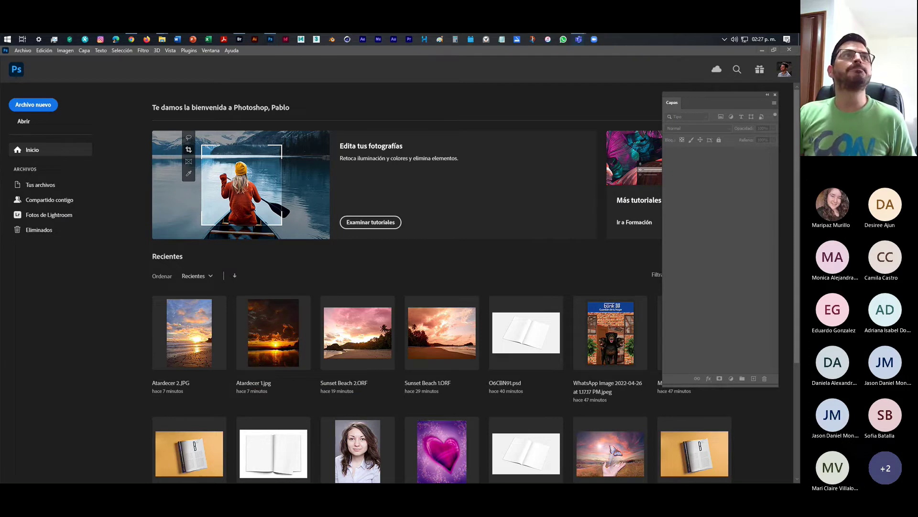
Switch to the Microsoft Teams meeting, maximize its window and stop sharing the screen.
{"action": "key", "text": "alt+Tab"}
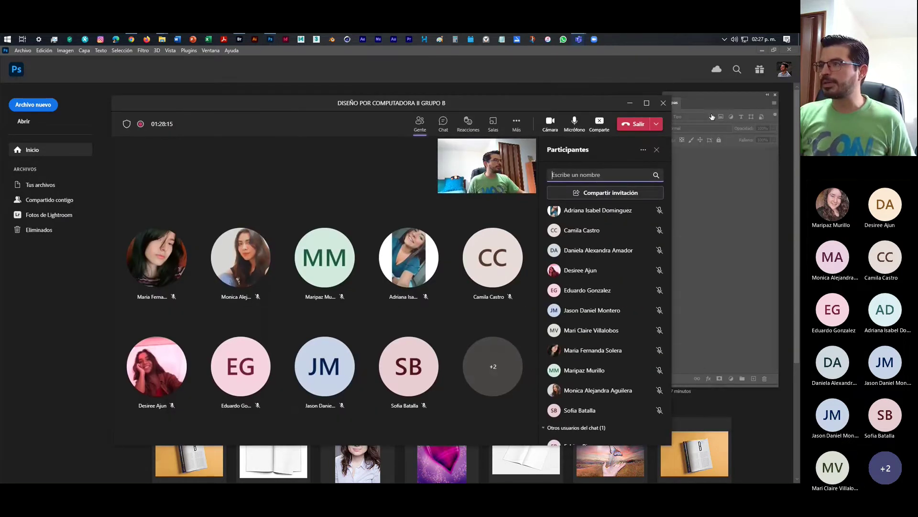
{"action": "left_click", "coordinate": [647, 102]}
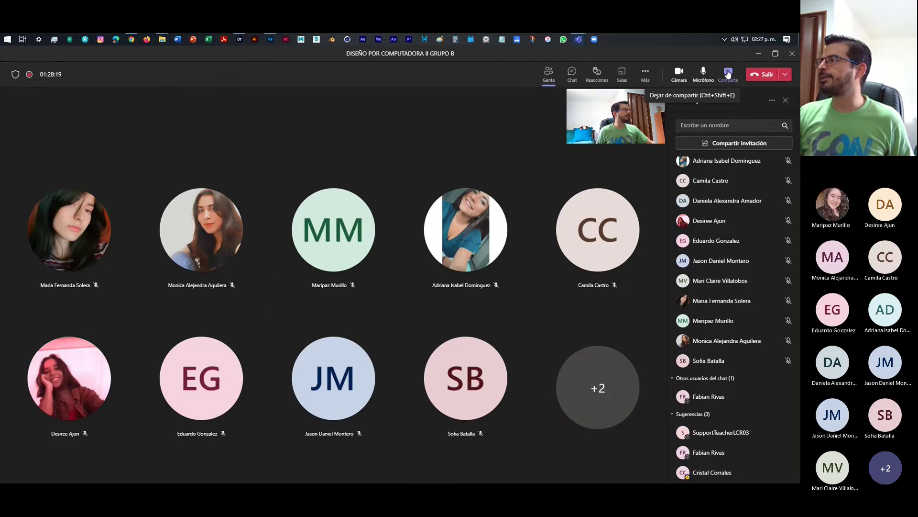
{"action": "left_click", "coordinate": [728, 74]}
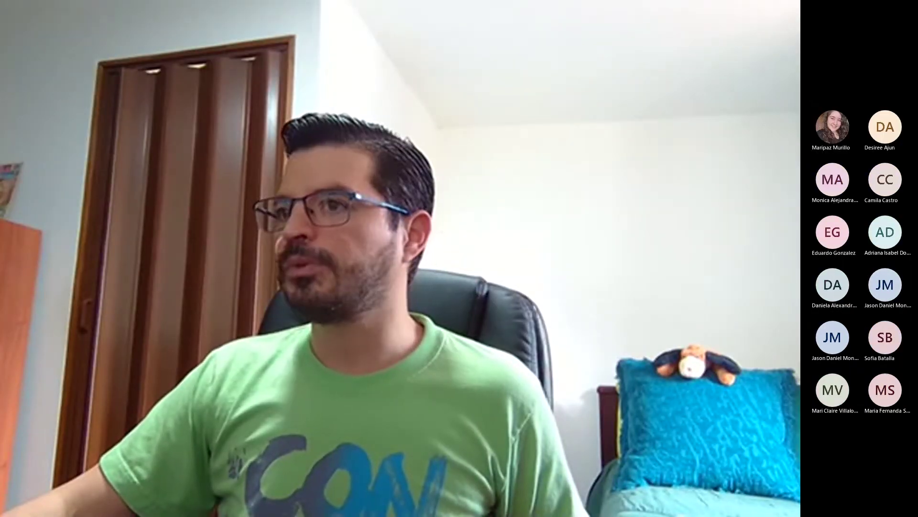